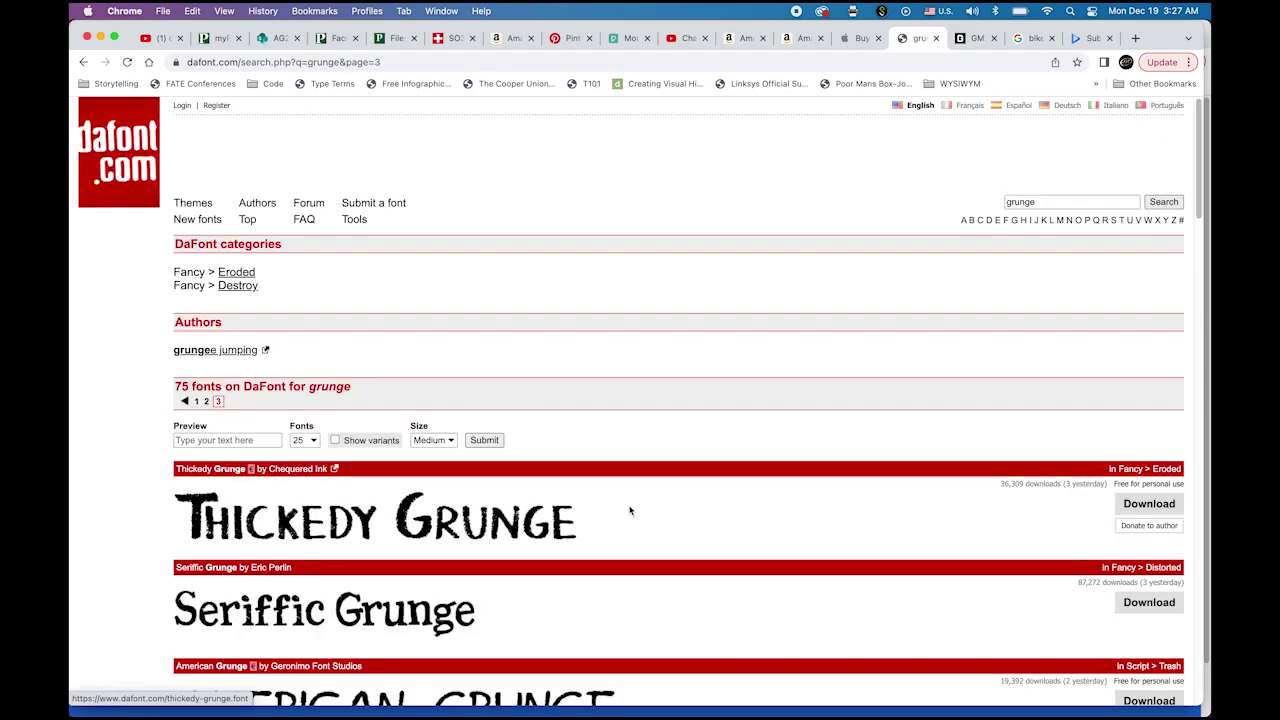
- Look through the third page of DaFont results for grunge fonts
{"action": "scroll", "coordinate": [629, 511], "scroll_direction": "down", "scroll_amount": 10}
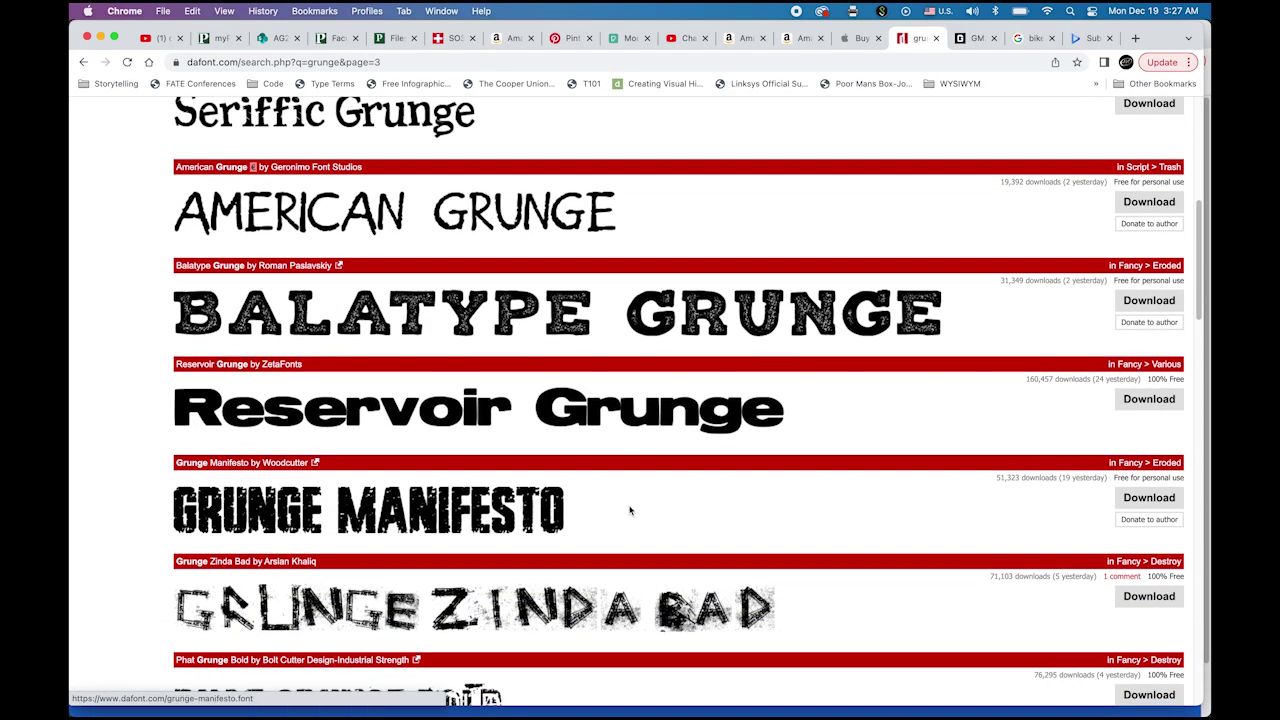
{"action": "scroll", "coordinate": [629, 511], "scroll_direction": "down", "scroll_amount": 12}
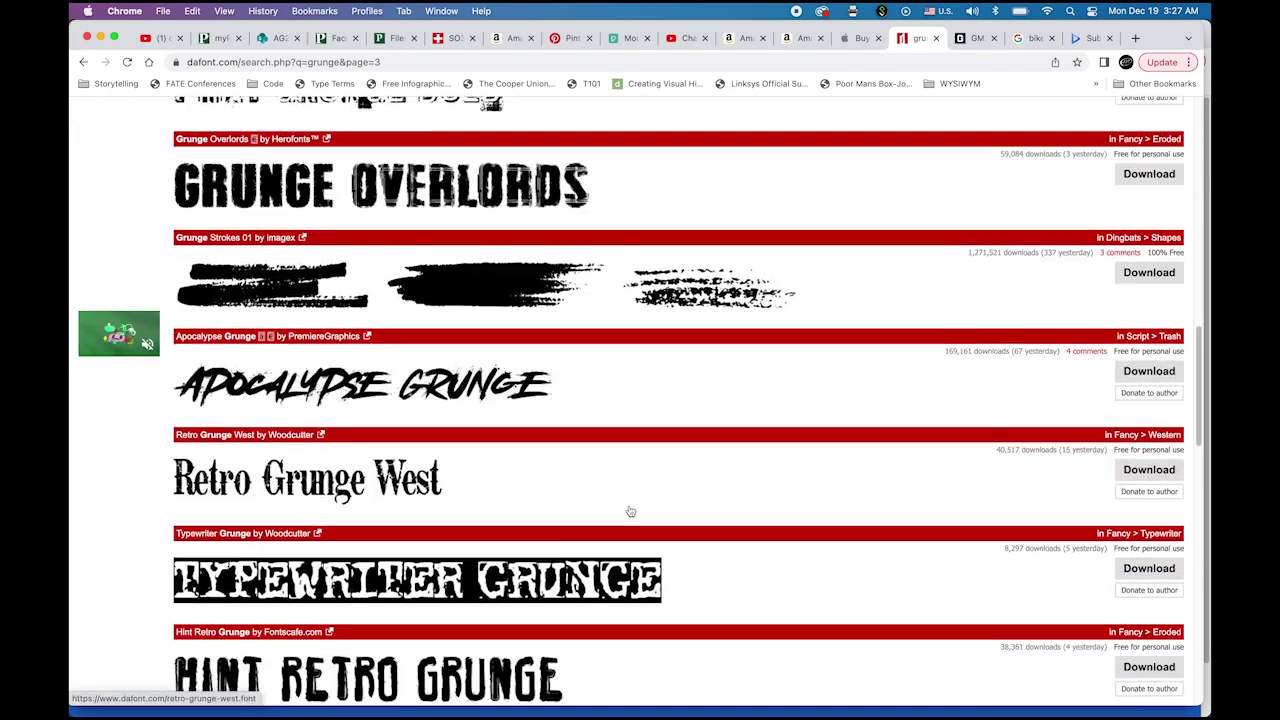
{"action": "scroll", "coordinate": [630, 511], "scroll_direction": "down", "scroll_amount": 12}
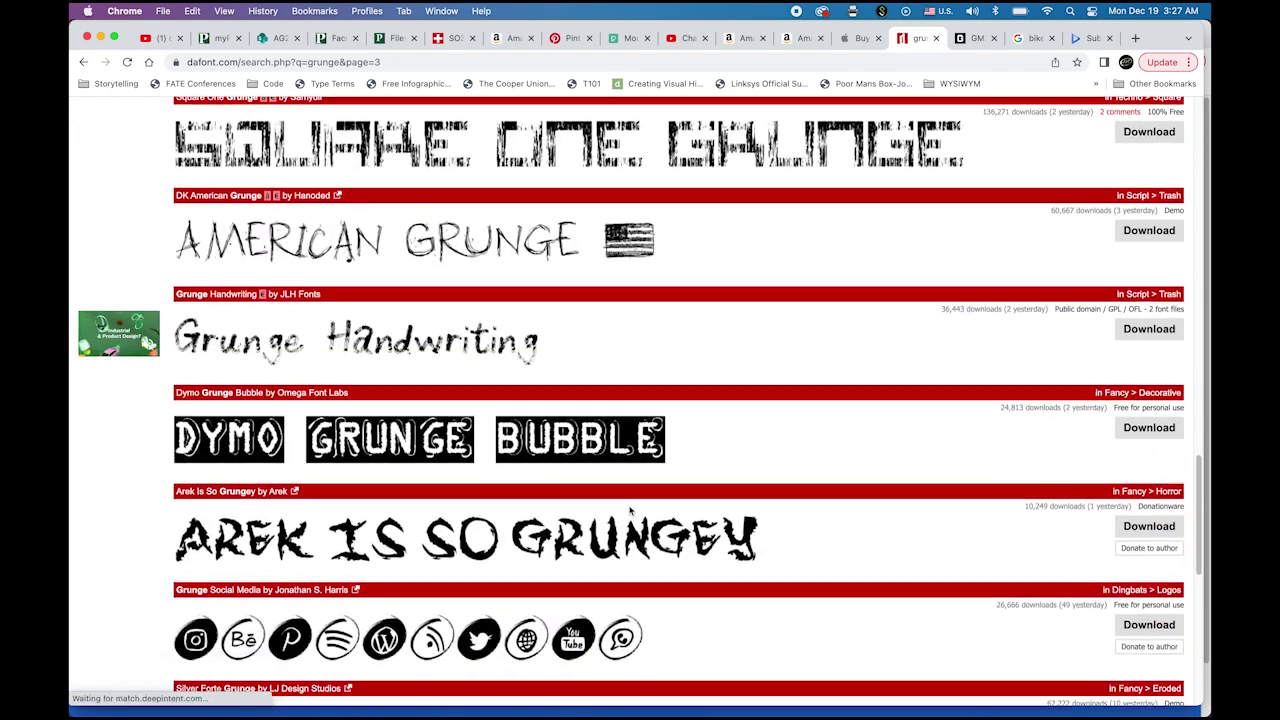
{"action": "scroll", "coordinate": [630, 511], "scroll_direction": "down", "scroll_amount": 6}
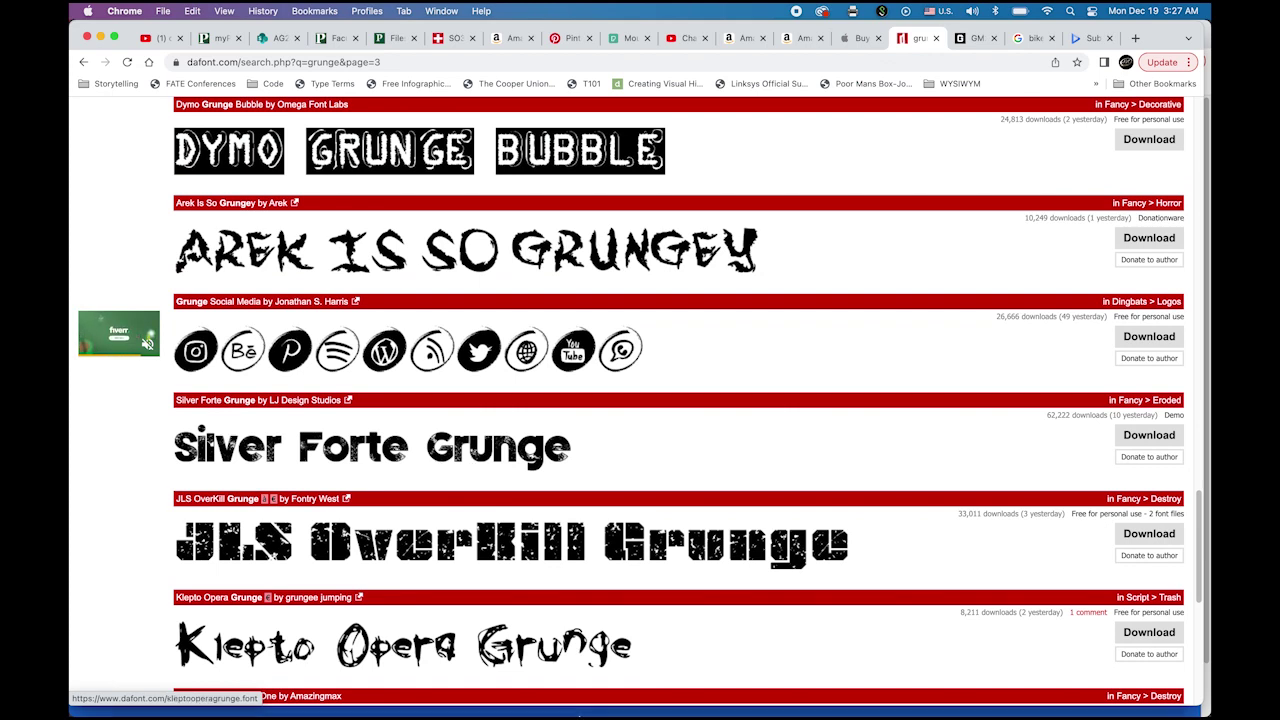
- Switch to Adobe Illustrator with the MTB_elements.ai artboard holding the mountain and tree artwork
{"action": "mouse_move", "coordinate": [600, 697]}
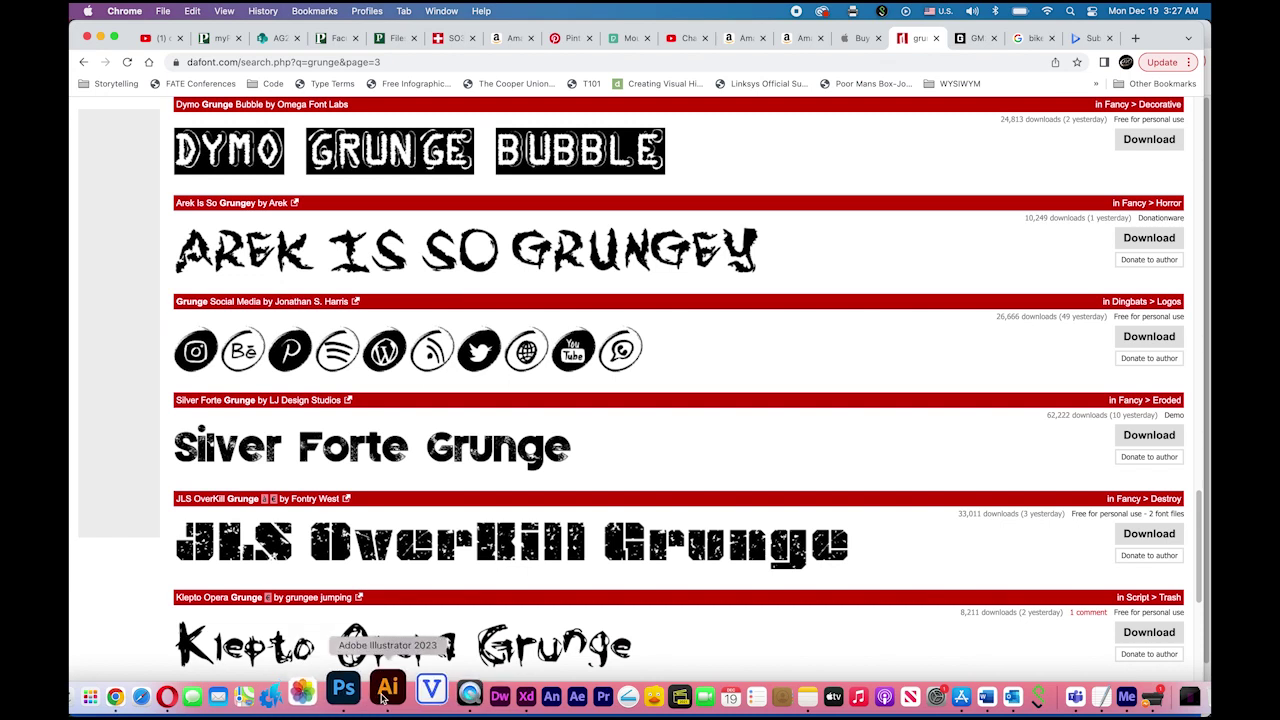
{"action": "left_click", "coordinate": [396, 687]}
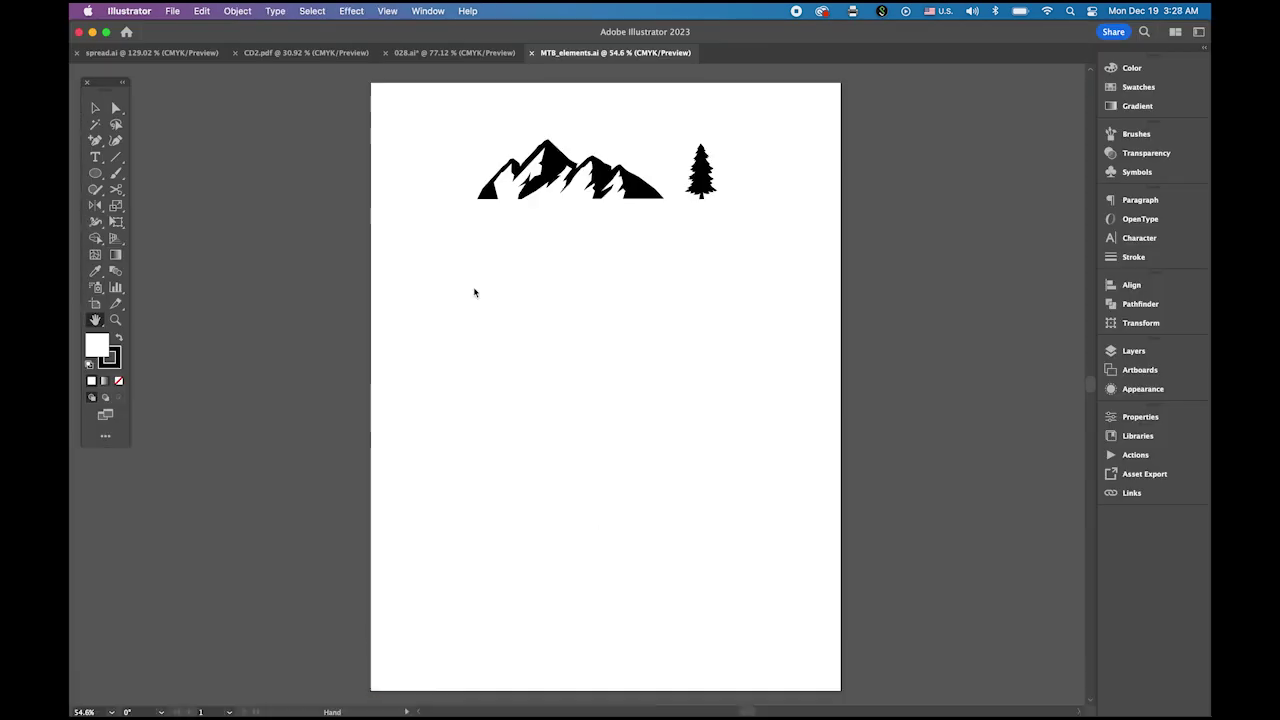
{"action": "key", "text": "v"}
{"action": "left_click_drag", "start_coordinate": [446, 132], "coordinate": [766, 306]}
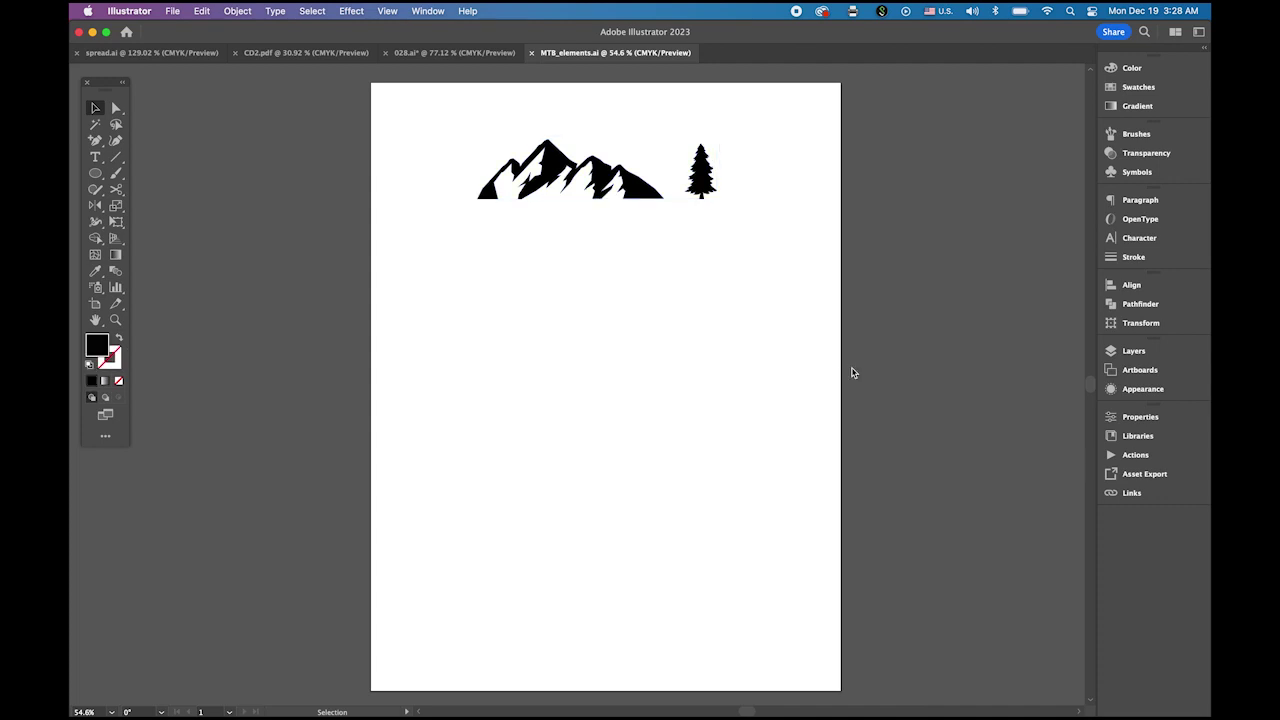
- Create a black circle 300 pt wide and 300 pt high below the mountain artwork
{"action": "left_click", "coordinate": [96, 176]}
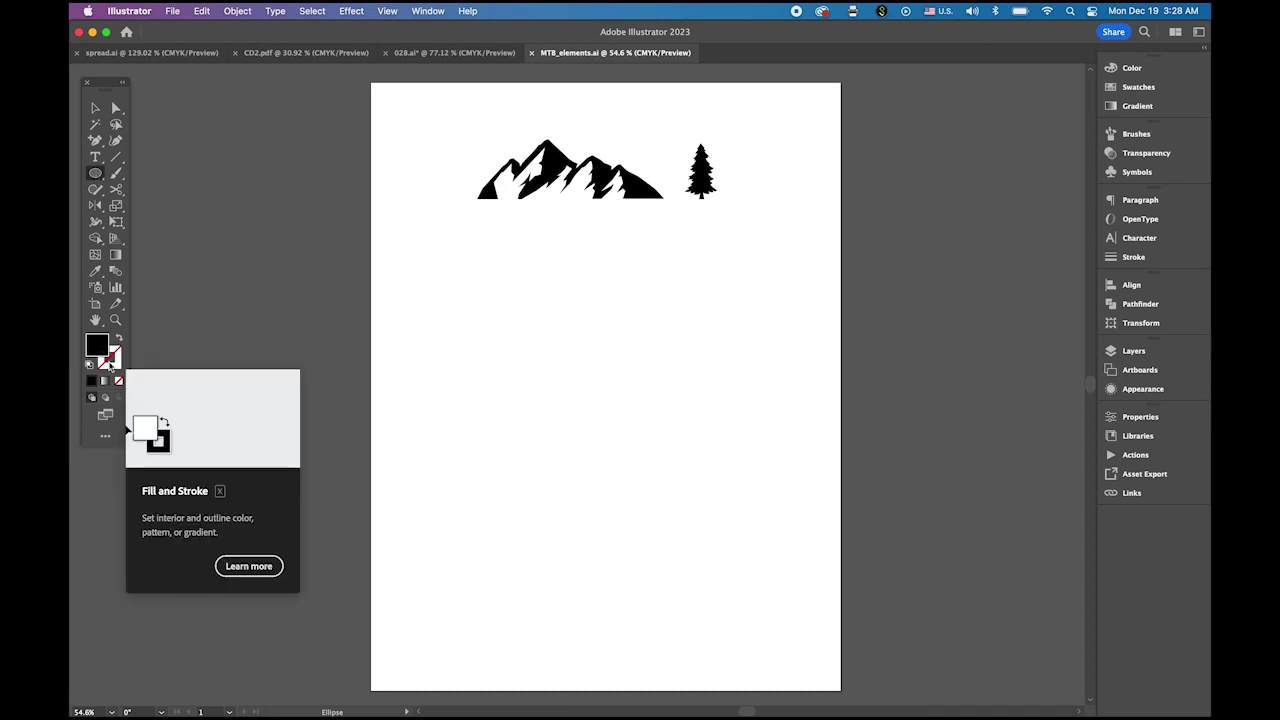
{"action": "left_click", "coordinate": [503, 343]}
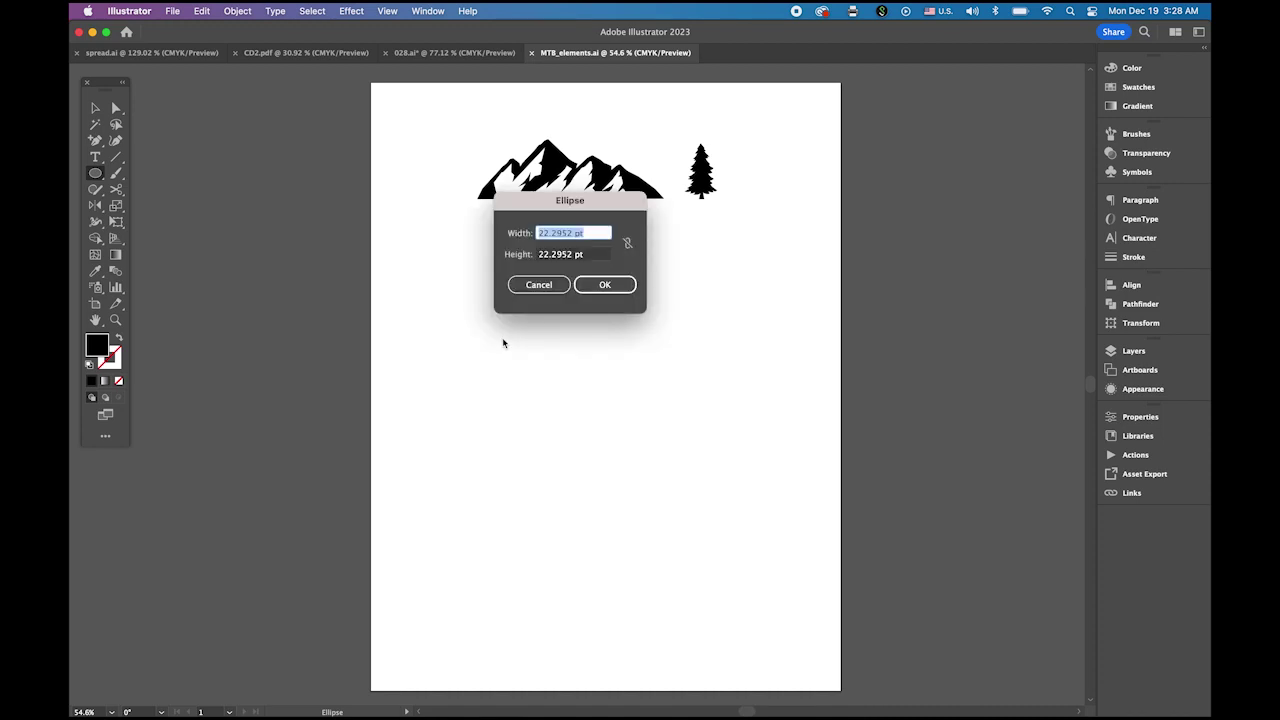
{"action": "type", "text": "300"}
{"action": "key", "text": "Tab"}
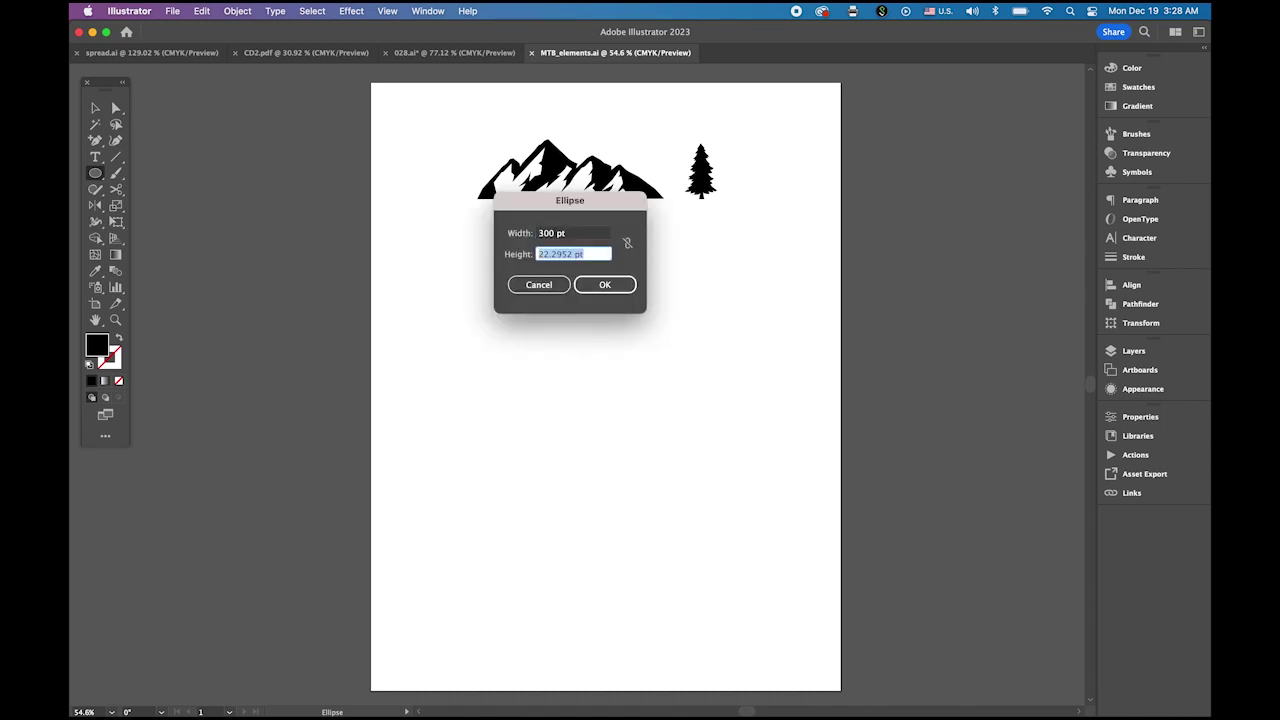
{"action": "type", "text": "300"}
{"action": "key", "text": "Return"}
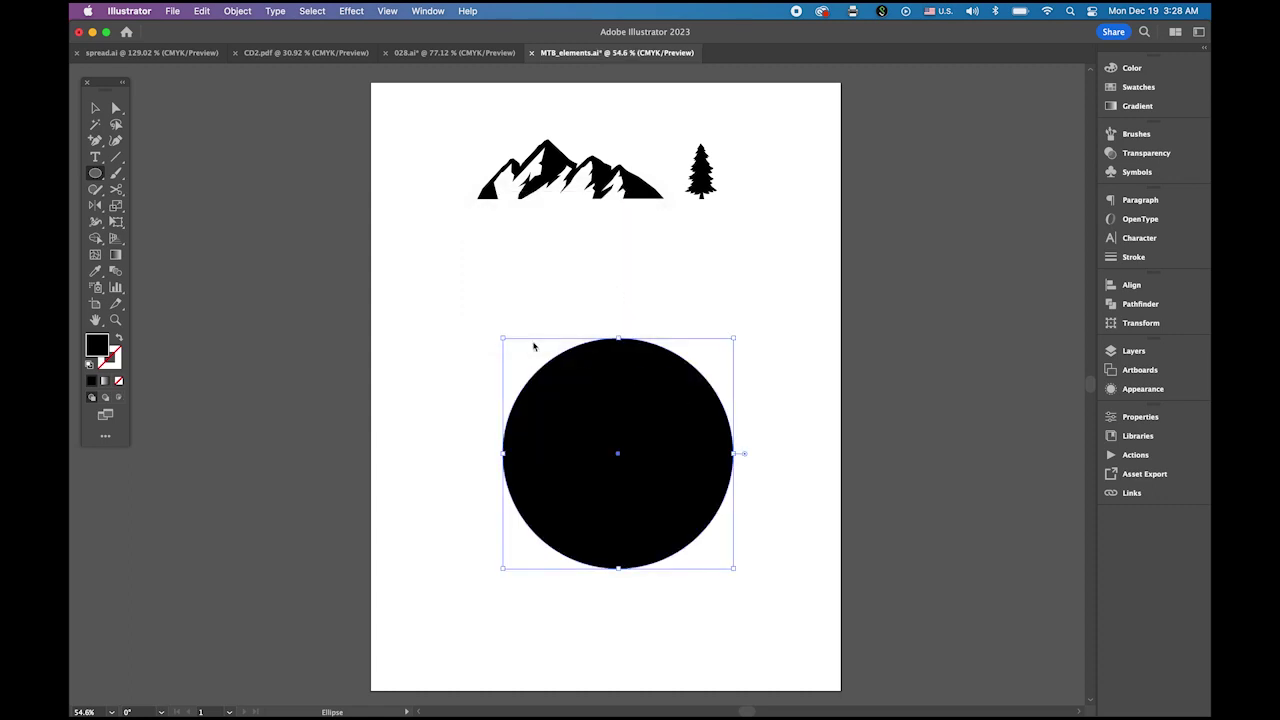
- Create a rectangle 25 pt wide and 30 pt high just above the circle
{"action": "left_click_drag", "start_coordinate": [94, 176], "coordinate": [150, 171]}
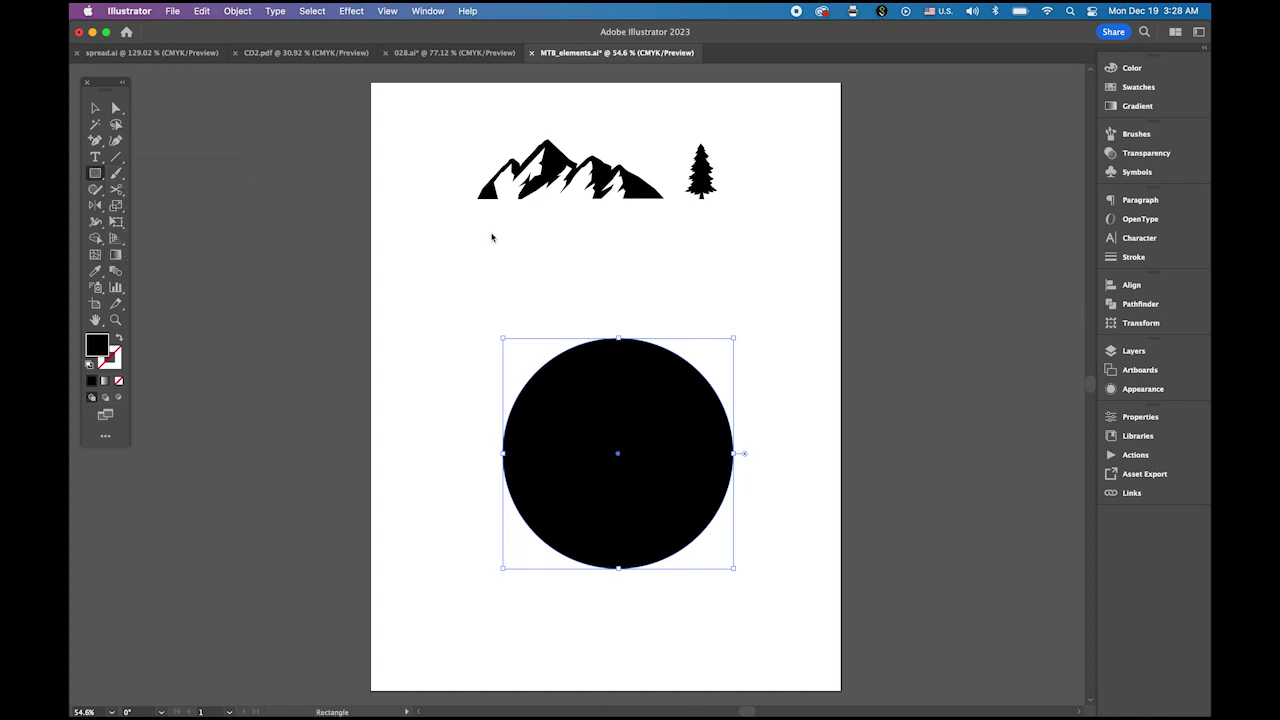
{"action": "left_click", "coordinate": [602, 301]}
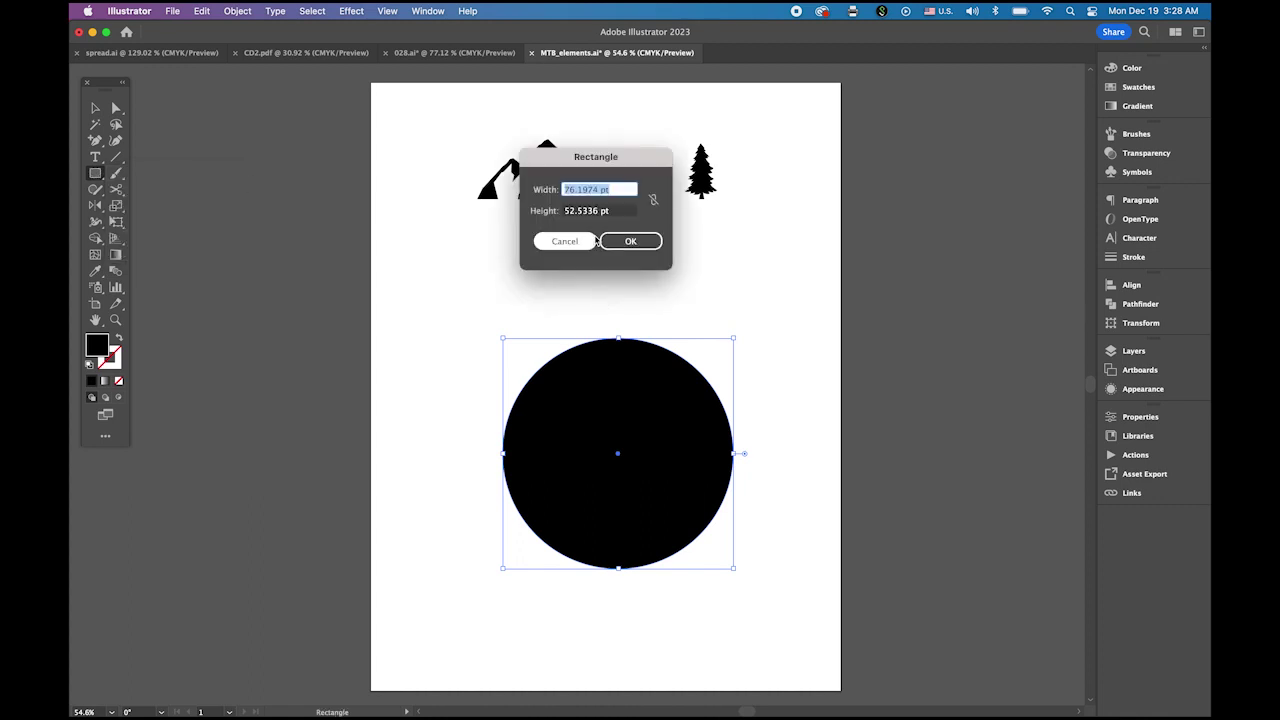
{"action": "type", "text": "25"}
{"action": "key", "text": "Tab"}
{"action": "type", "text": "30"}
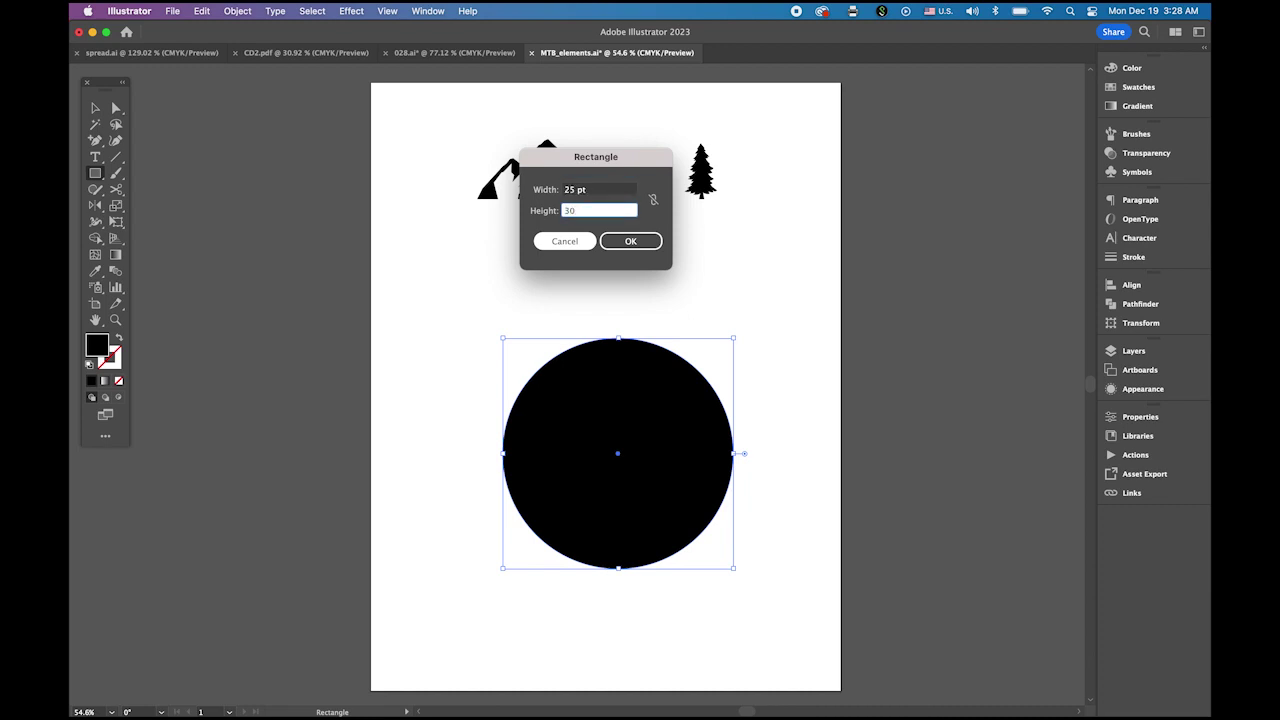
{"action": "left_click", "coordinate": [630, 241]}
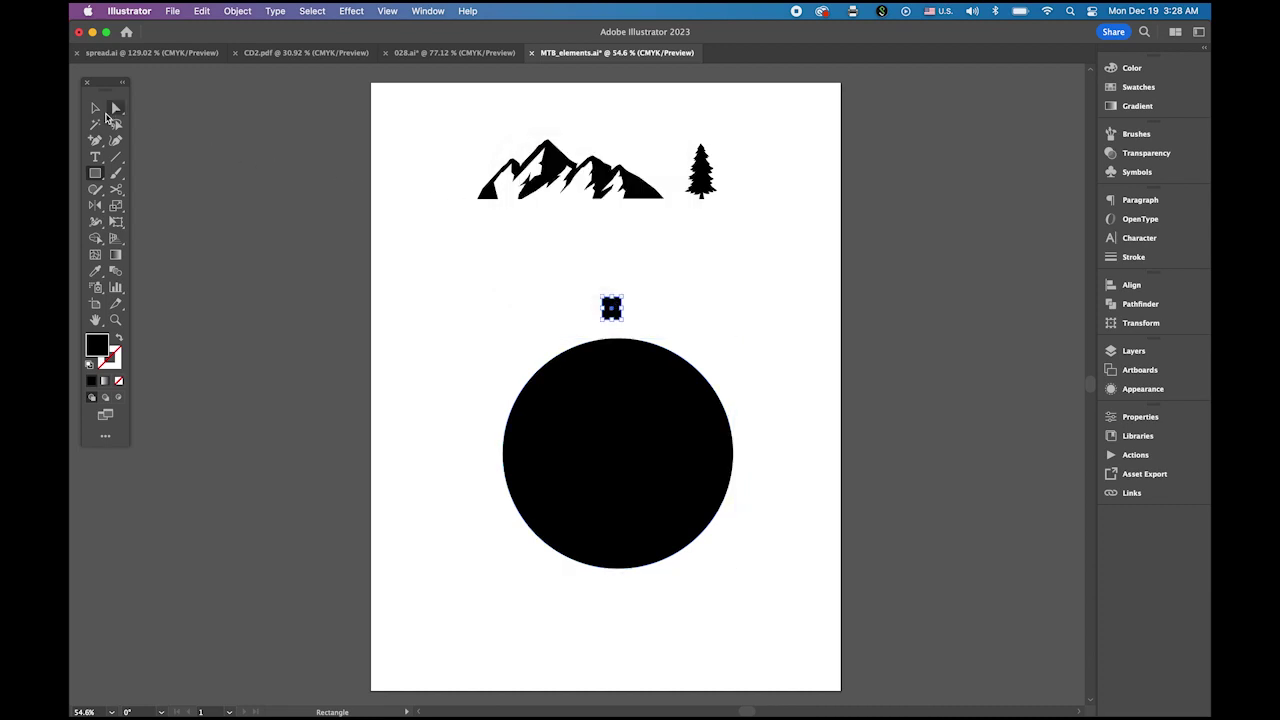
- Round only the two upper corners of the small rectangle
{"action": "left_click", "coordinate": [95, 108]}
{"action": "left_click", "coordinate": [600, 280]}
{"action": "key", "text": "super+space"}
{"action": "left_click_drag", "start_coordinate": [600, 290], "coordinate": [846, 443]}
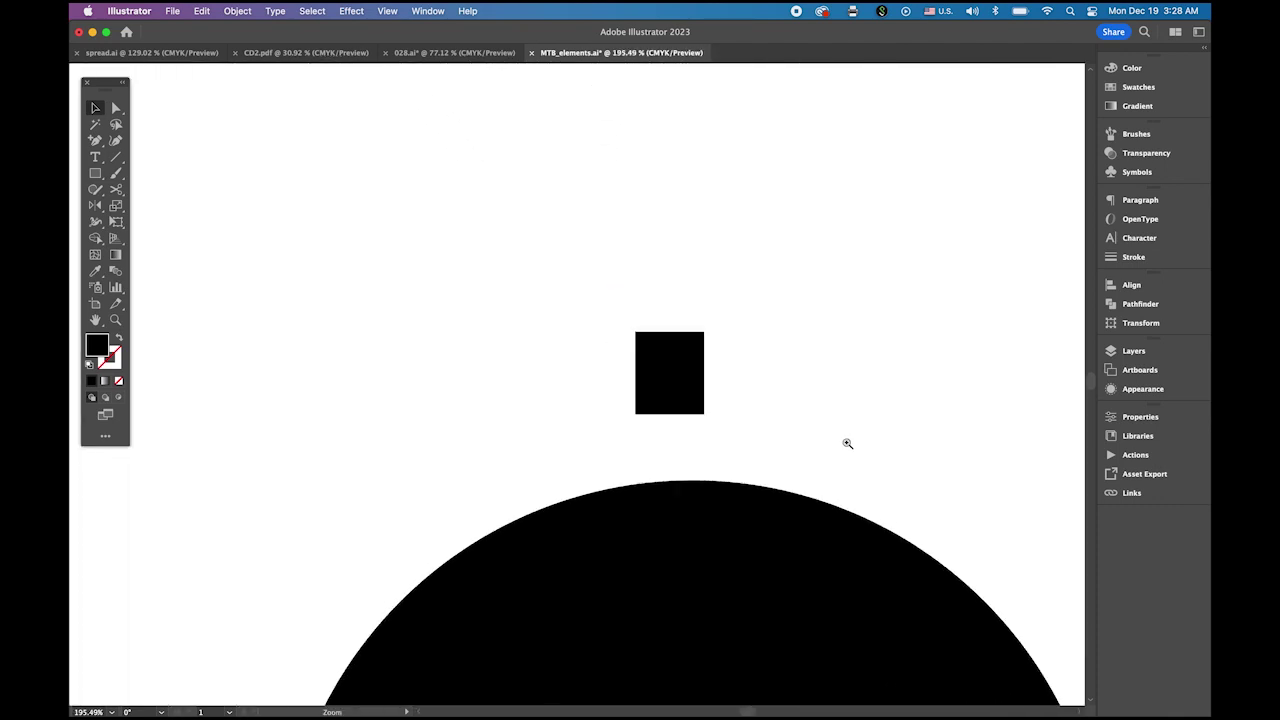
{"action": "left_click", "coordinate": [678, 383]}
{"action": "left_click", "coordinate": [116, 110]}
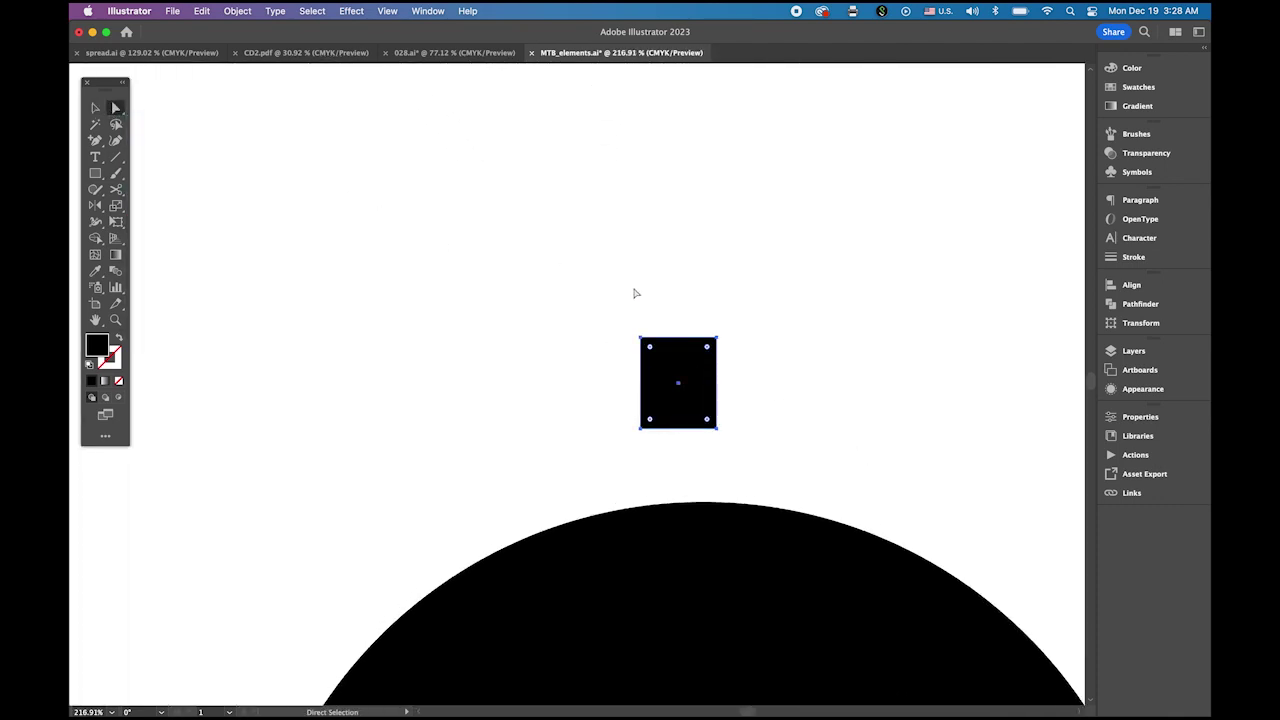
{"action": "left_click_drag", "start_coordinate": [604, 309], "coordinate": [756, 356]}
{"action": "left_click_drag", "start_coordinate": [706, 347], "coordinate": [690, 360]}
- Taper the rounded rectangle with Perspective Distort so its top becomes about half as wide as its base
{"action": "left_click", "coordinate": [116, 224]}
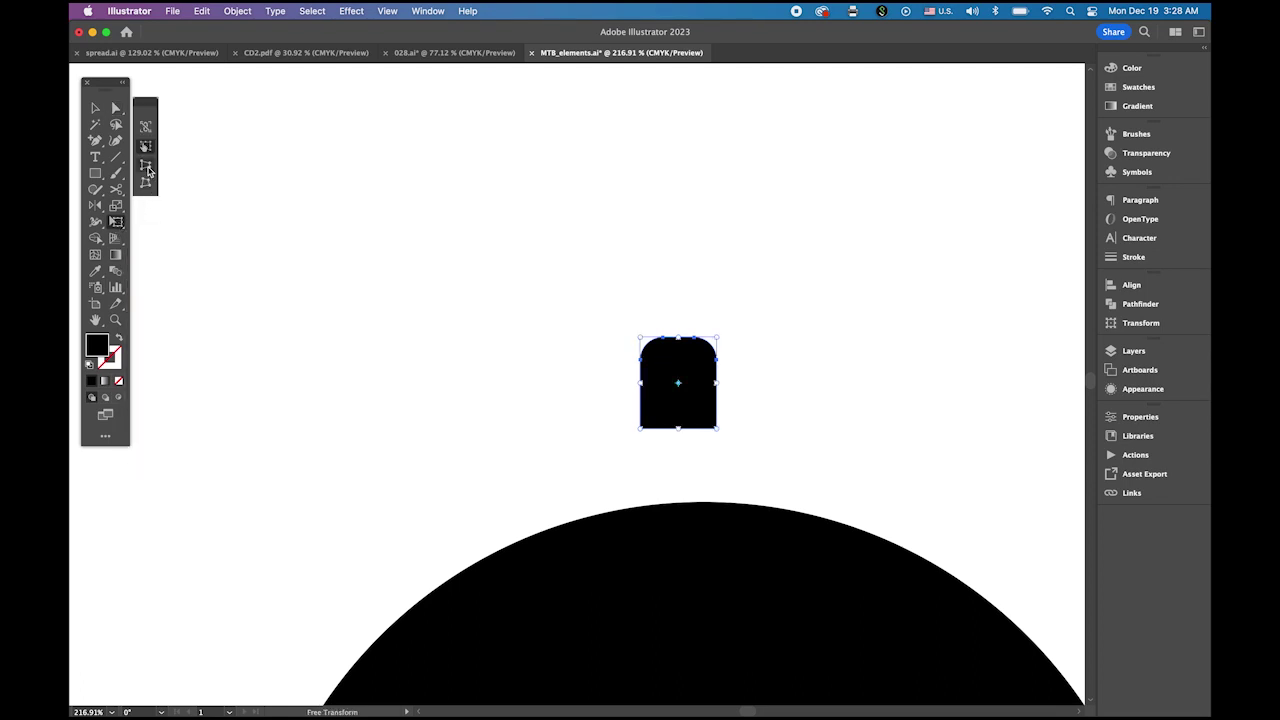
{"action": "left_click", "coordinate": [146, 166]}
{"action": "left_click_drag", "start_coordinate": [716, 340], "coordinate": [700, 346]}
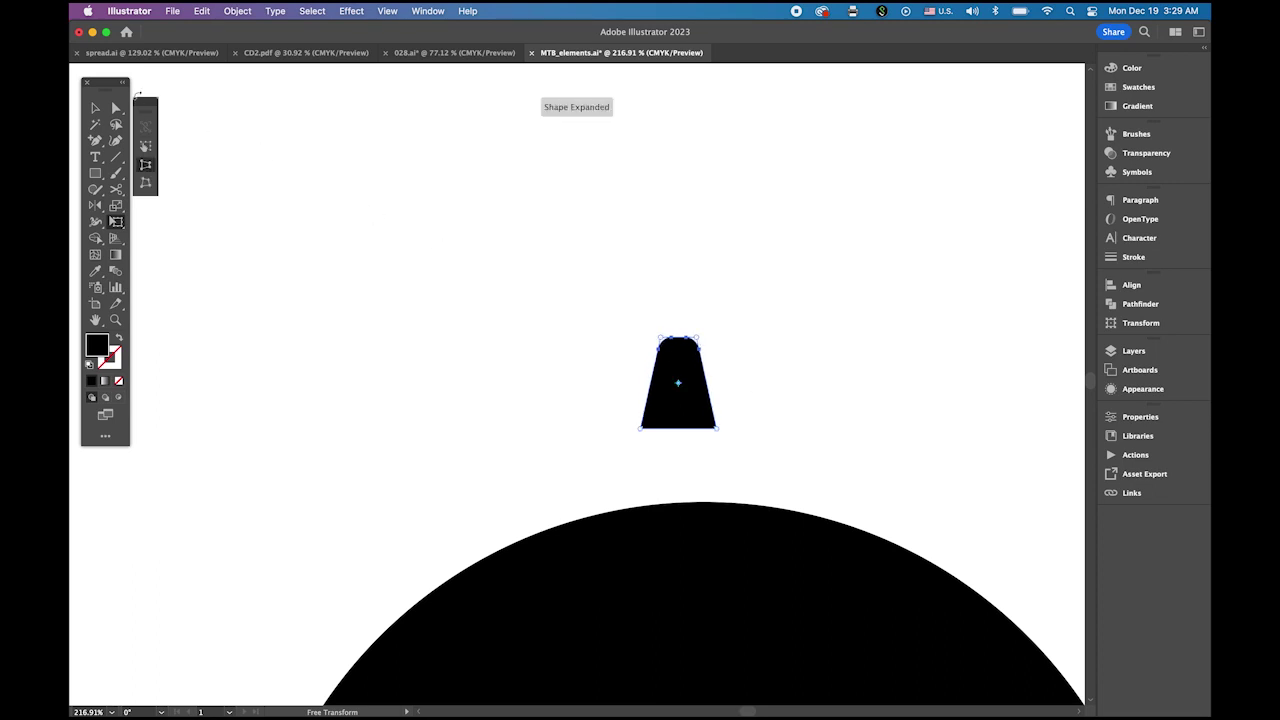
- Move the tapered tooth down so its base slightly overlaps the circle's top edge
{"action": "key", "text": "v"}
{"action": "left_click", "coordinate": [650, 352]}
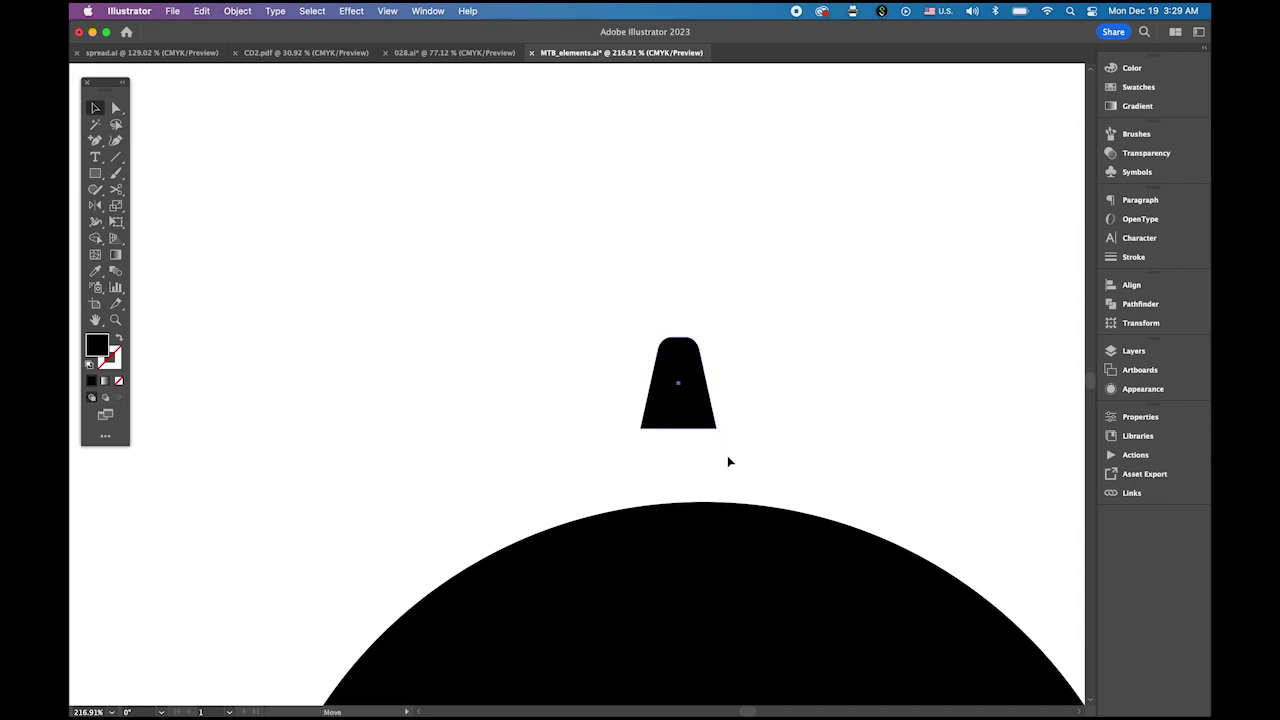
{"action": "left_click_drag", "start_coordinate": [690, 415], "coordinate": [714, 497]}
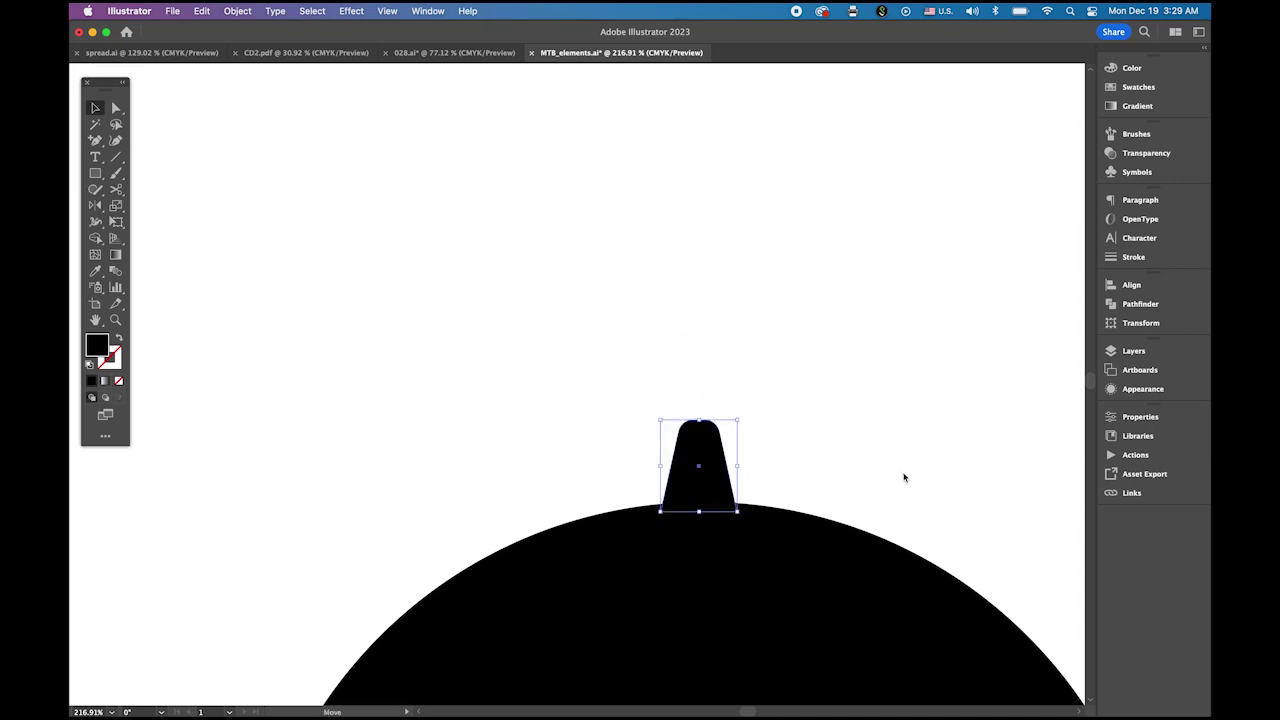
{"action": "scroll", "coordinate": [829, 503], "scroll_direction": "down", "scroll_amount": 5}
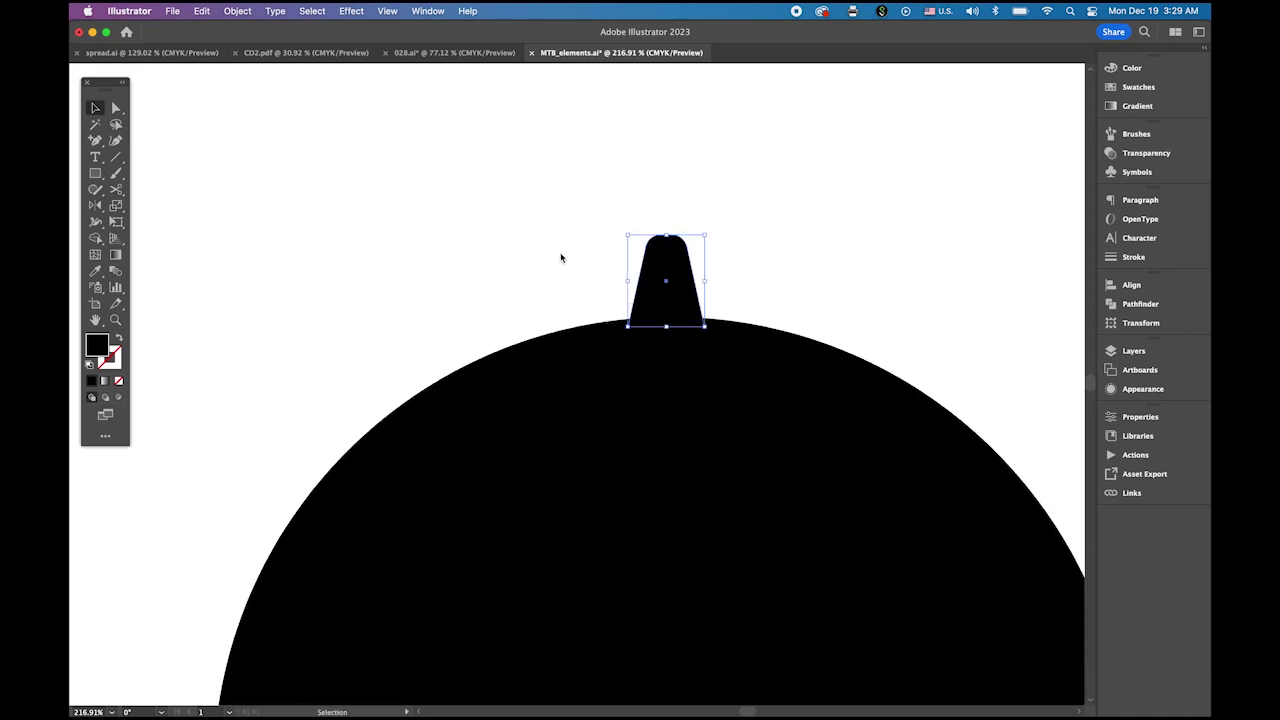
- Align the tooth and the circle on their horizontal centers
{"action": "left_click_drag", "start_coordinate": [561, 257], "coordinate": [737, 386]}
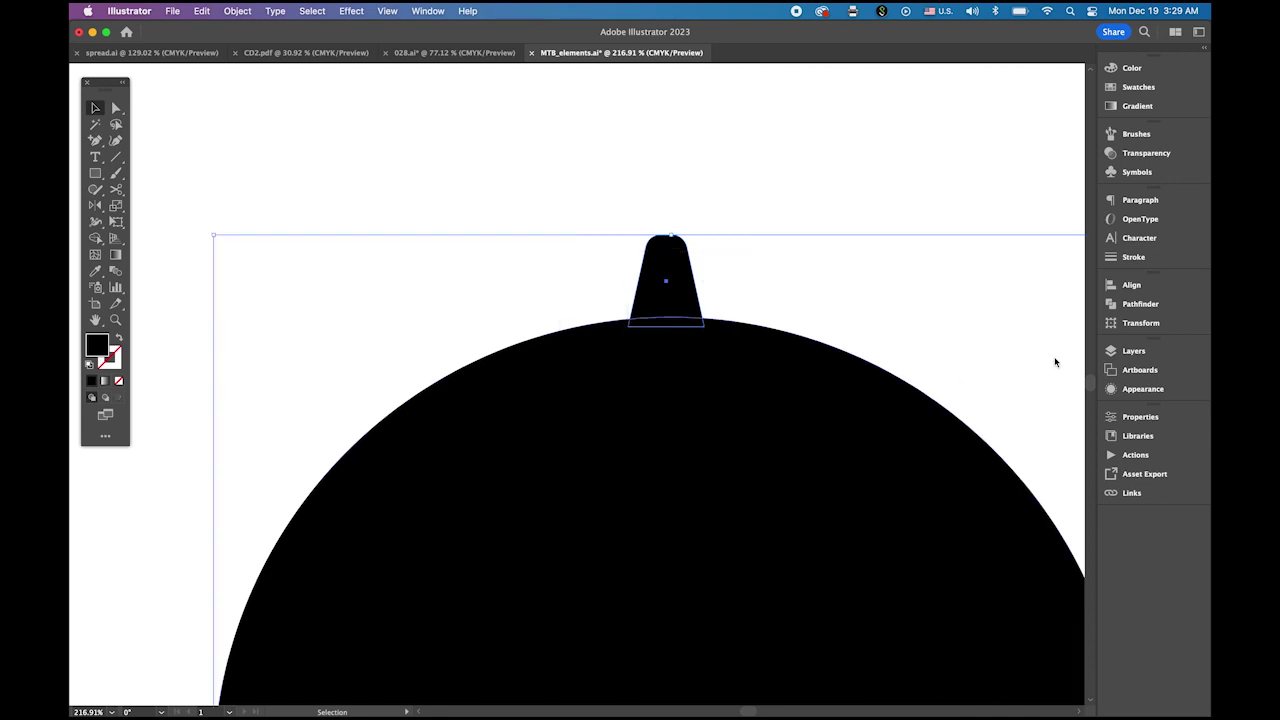
{"action": "scroll", "coordinate": [949, 374], "scroll_direction": "down", "scroll_amount": 5}
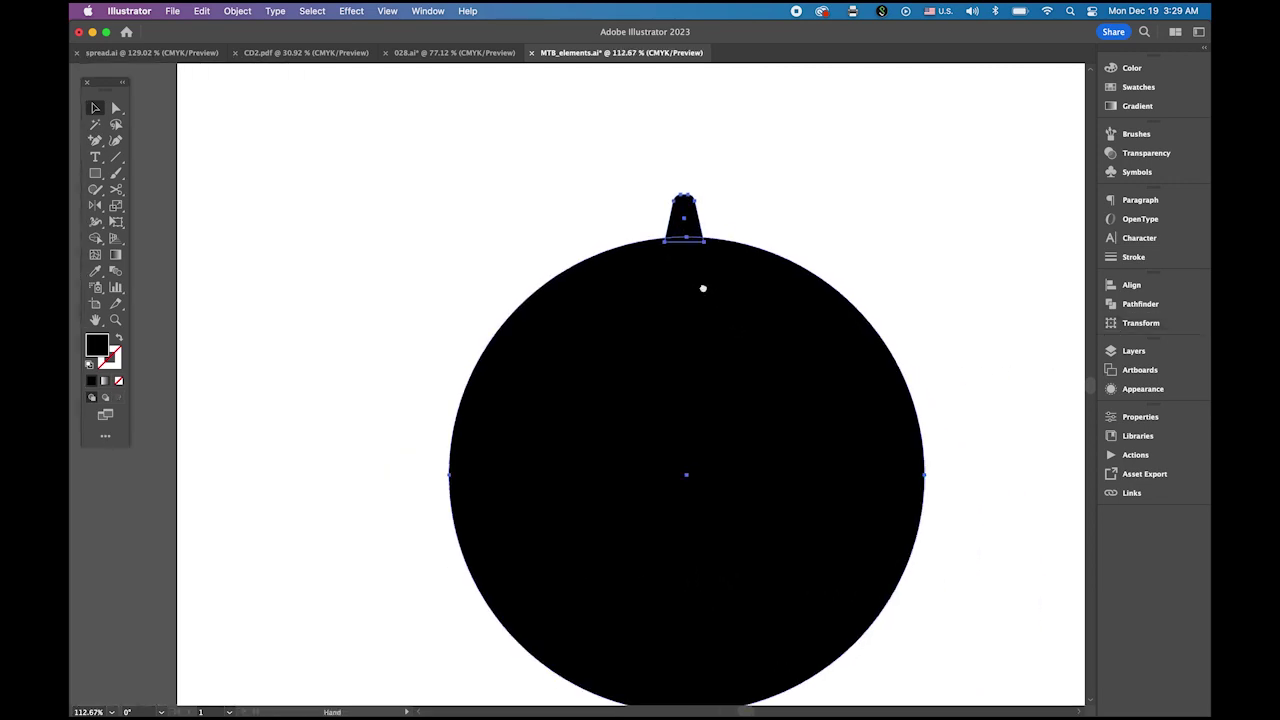
{"action": "left_click_drag", "start_coordinate": [703, 288], "coordinate": [655, 235]}
{"action": "left_click", "coordinate": [1134, 286]}
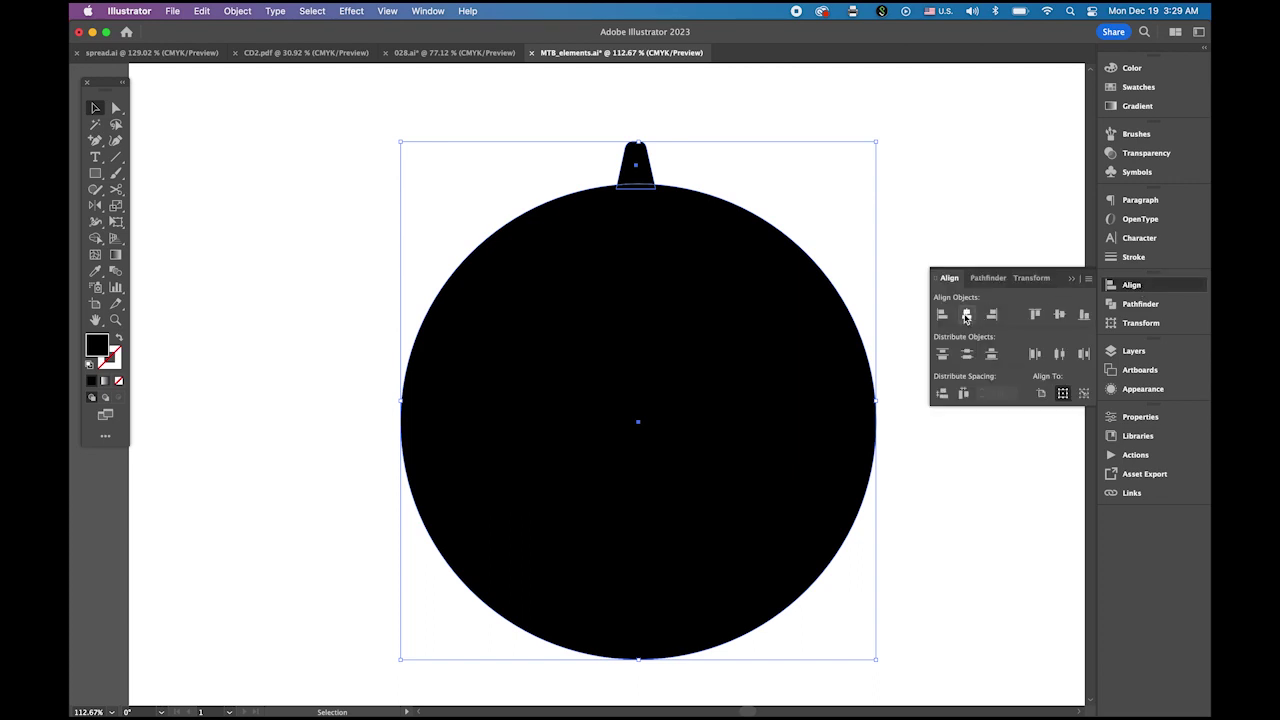
{"action": "left_click", "coordinate": [966, 316]}
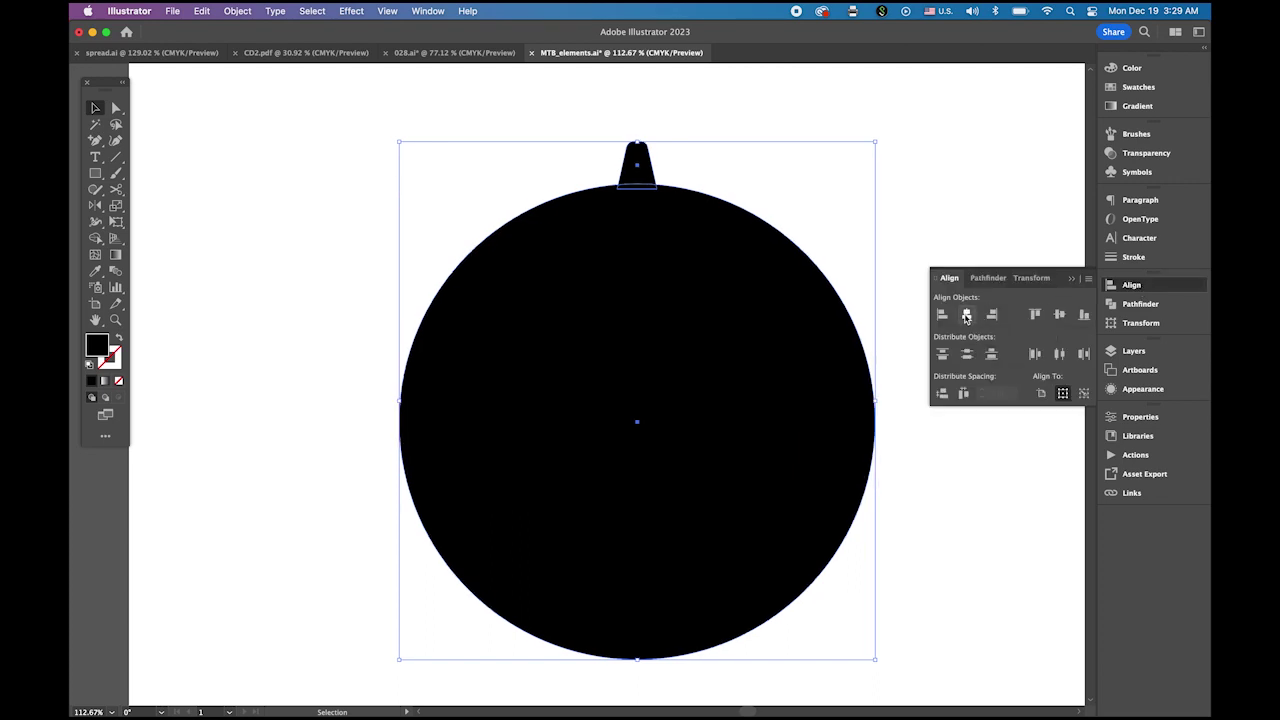
{"action": "left_click", "coordinate": [991, 253]}
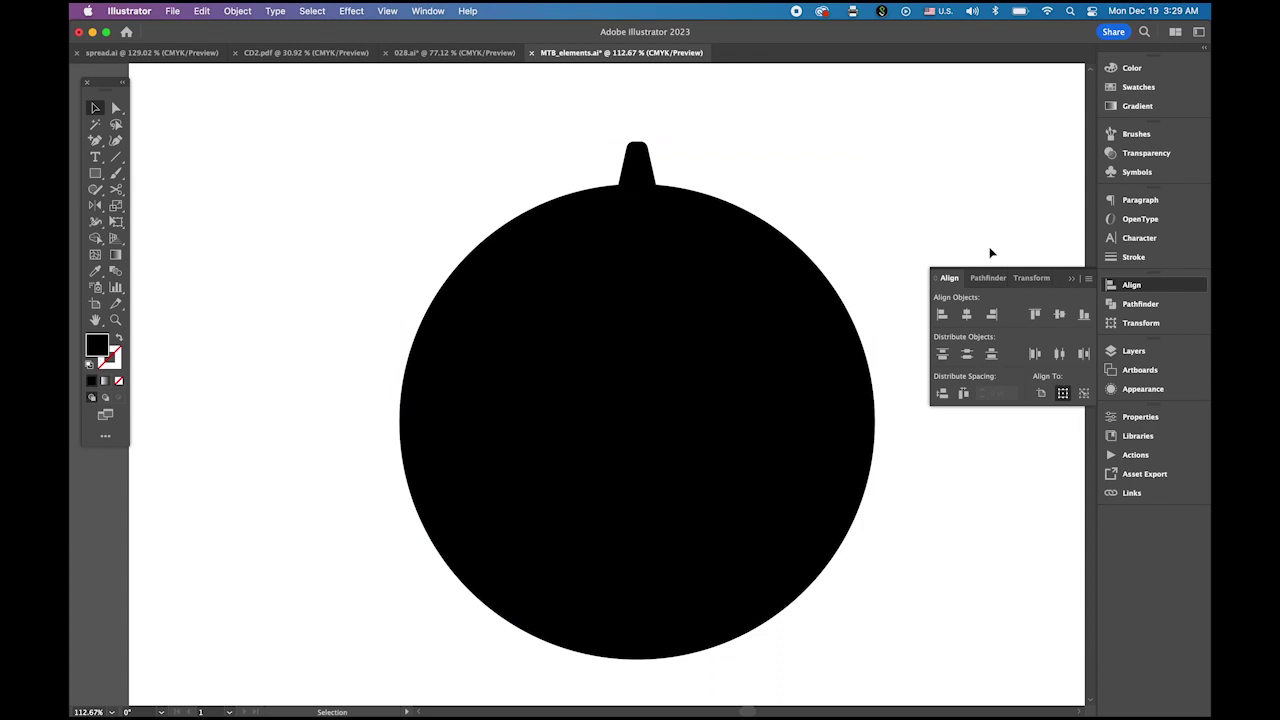
- Select only the tooth and display the artwork in Outline mode
{"action": "left_click", "coordinate": [641, 170]}
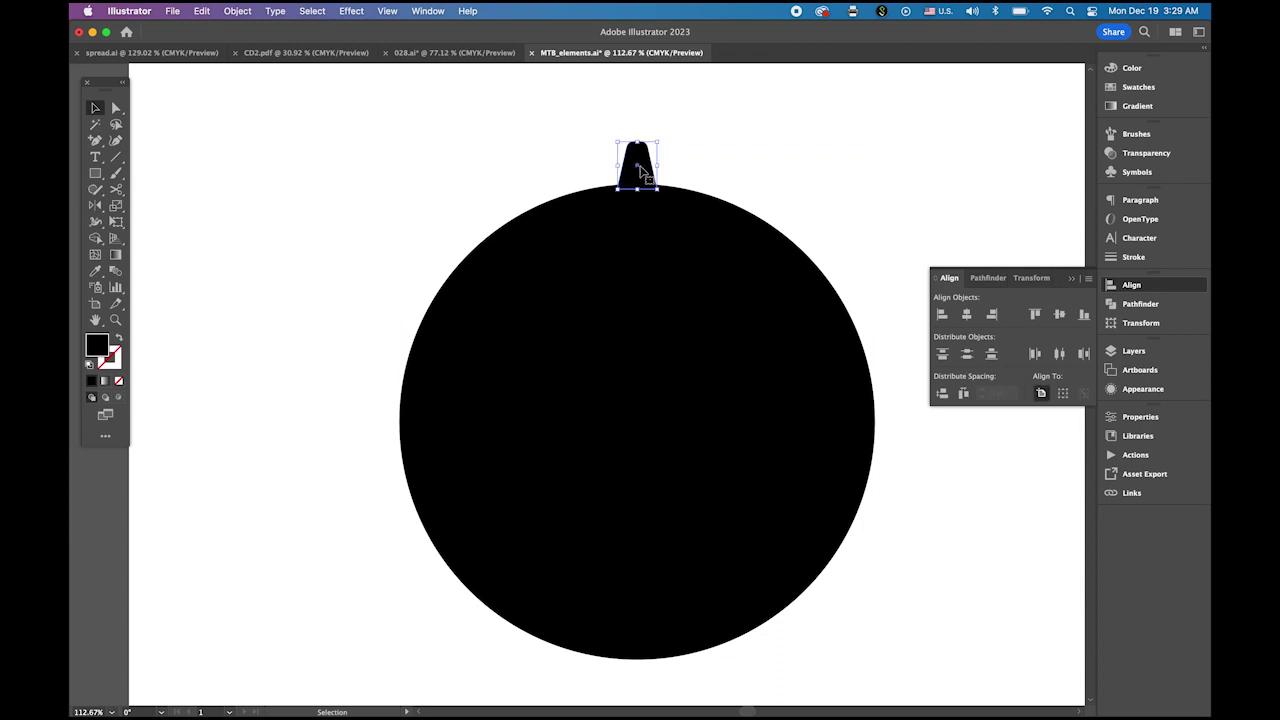
{"action": "left_click", "coordinate": [1071, 278]}
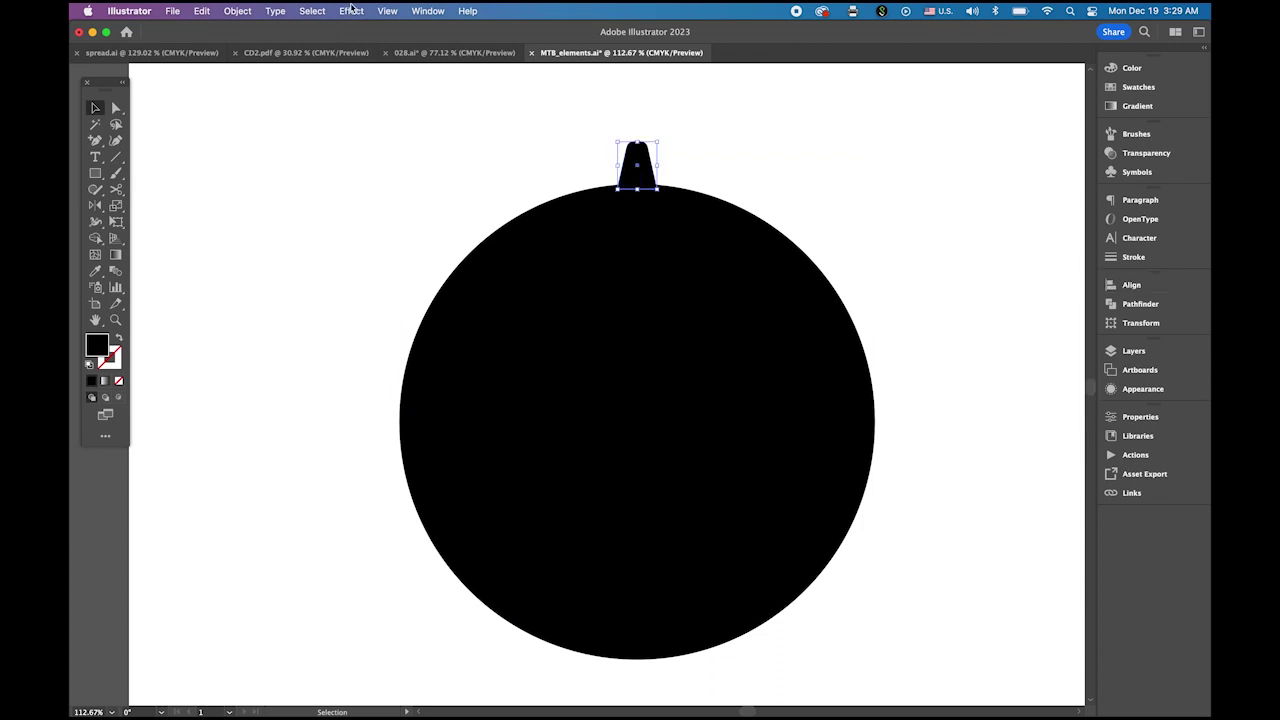
{"action": "left_click", "coordinate": [386, 12]}
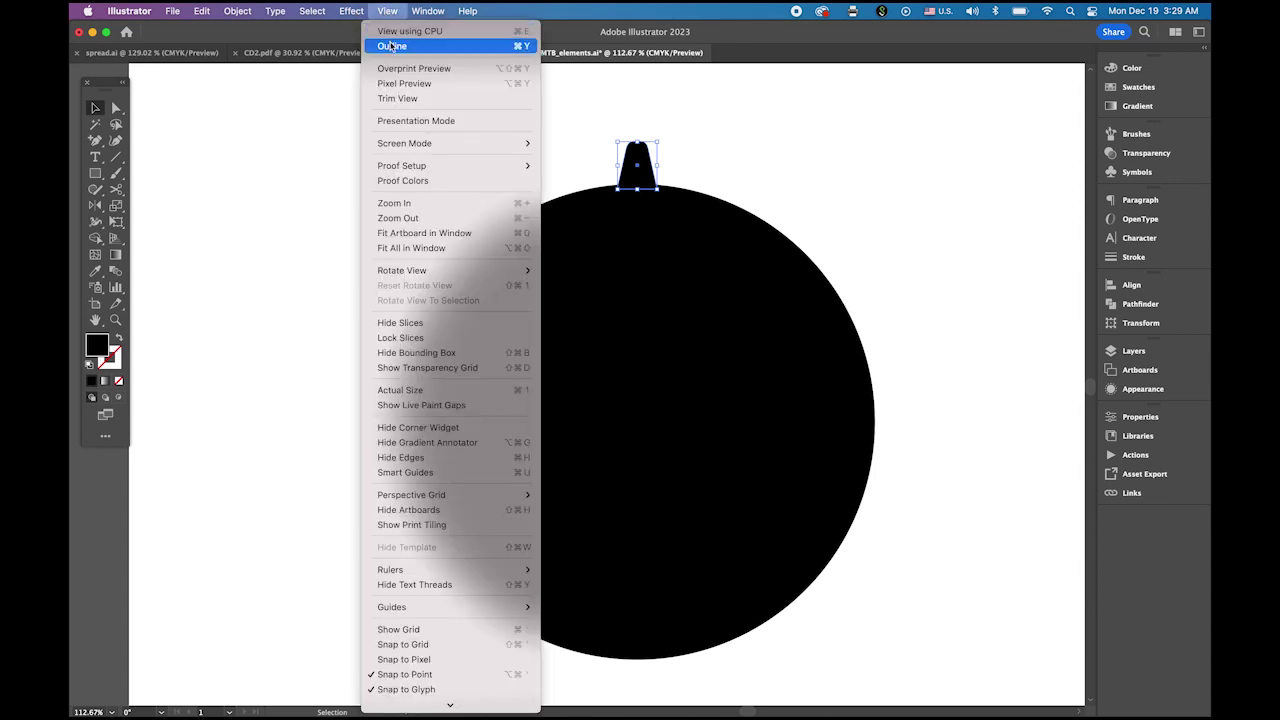
{"action": "left_click", "coordinate": [392, 46]}
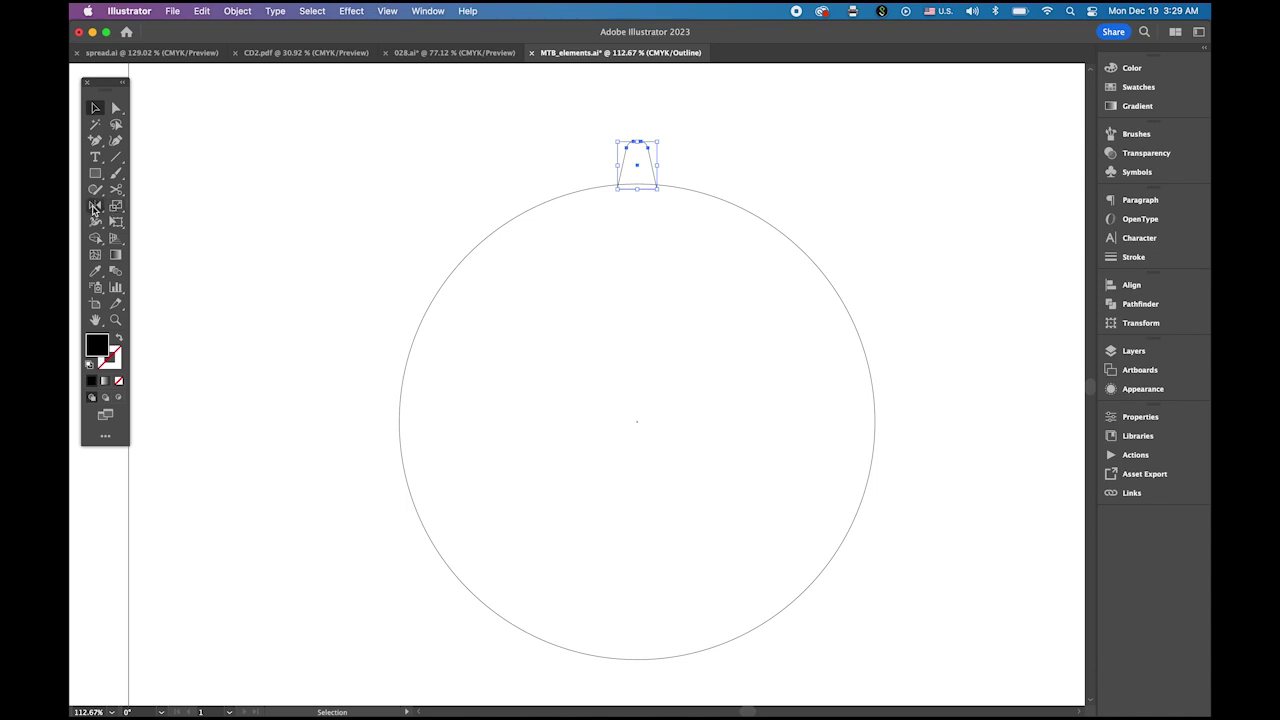
- Make a copy of the tooth rotated 15° about the circle's center point
{"action": "left_click_drag", "start_coordinate": [95, 205], "coordinate": [173, 211]}
{"action": "left_click", "coordinate": [637, 423], "text": "alt"}
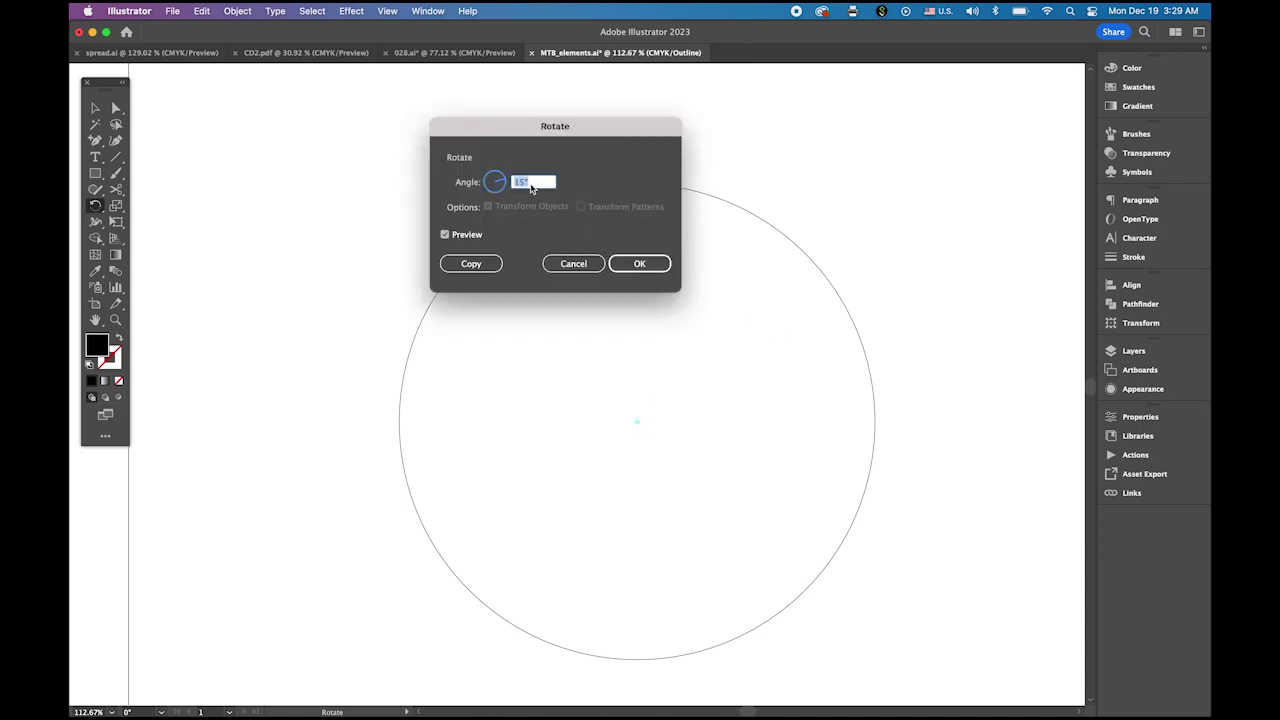
{"action": "left_click", "coordinate": [463, 265]}
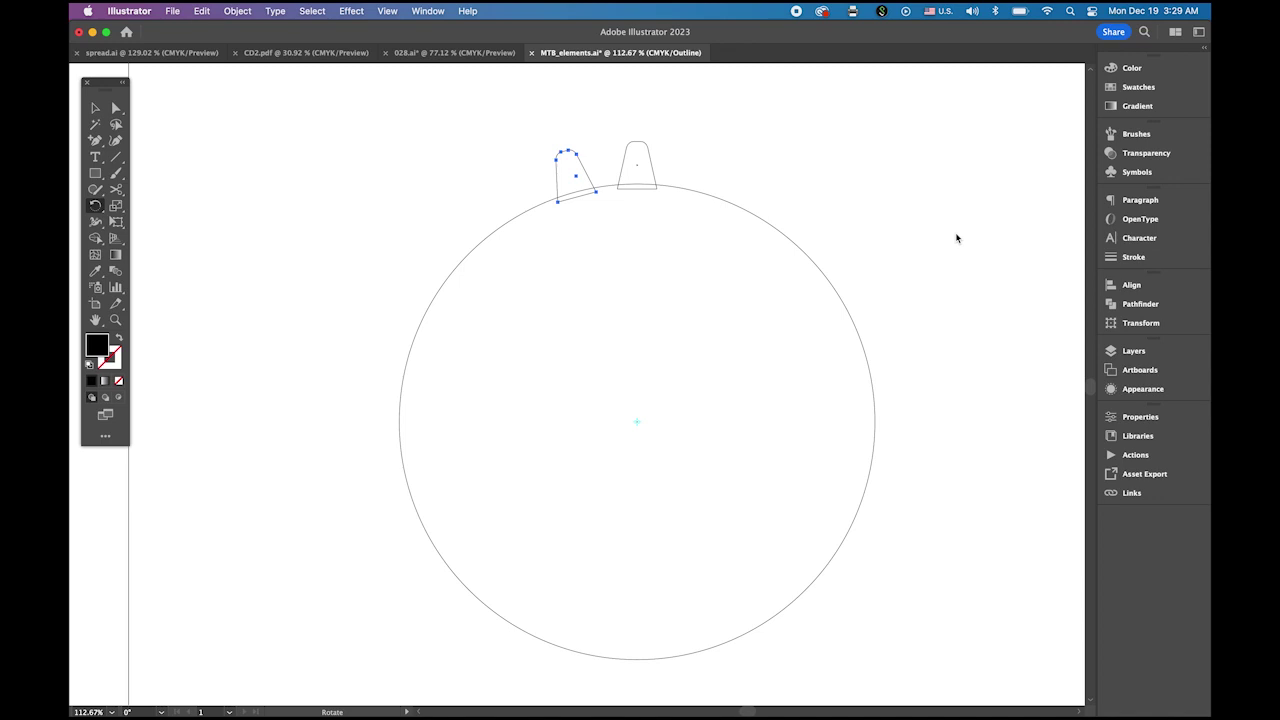
- Repeat the 15° rotated copy of the tooth until evenly spaced teeth surround the whole circle
{"action": "key", "text": "super"}
{"action": "key", "text": "super+d"}
{"action": "key", "text": "super+d"}
{"action": "key", "text": "super+d"}
{"action": "key", "text": "super+d"}
{"action": "key", "text": "super+d"}
{"action": "key", "text": "super+d"}
{"action": "key", "text": "super+d"}
{"action": "key", "text": "super+d"}
{"action": "key", "text": "super+d"}
{"action": "key", "text": "super+d"}
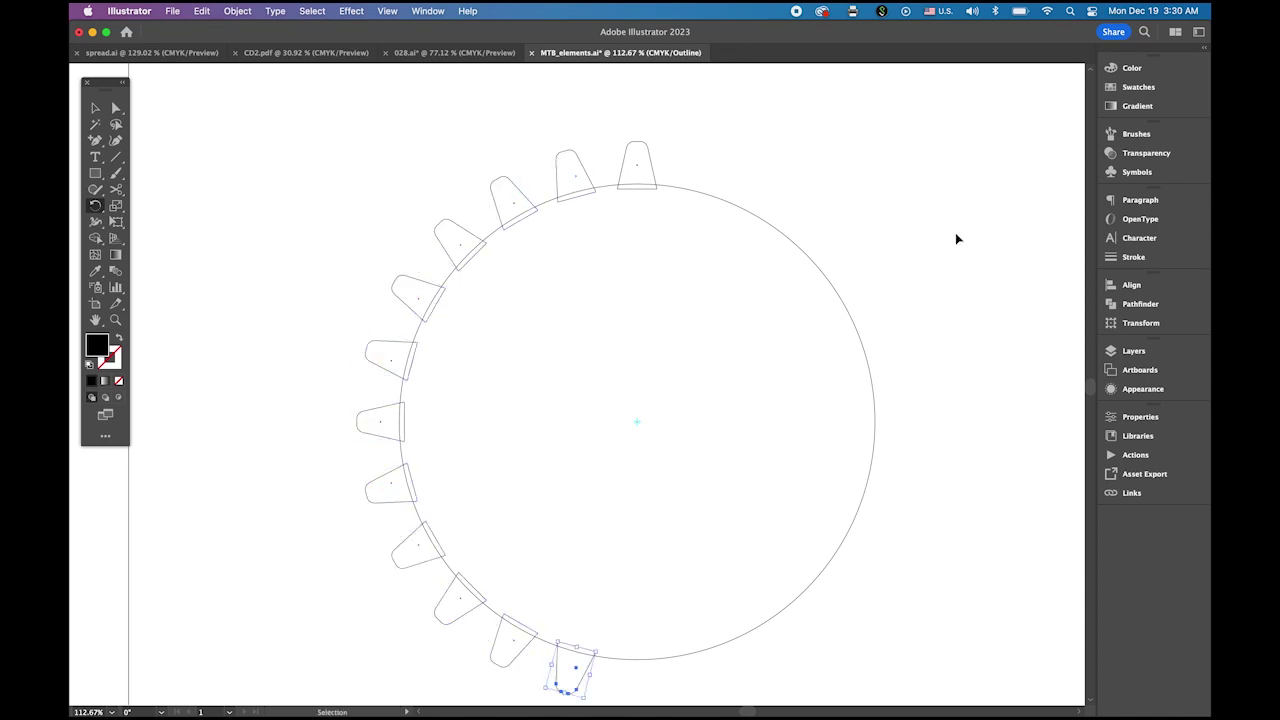
{"action": "key", "text": "super+d"}
{"action": "key", "text": "super+d"}
{"action": "key", "text": "super+d"}
{"action": "key", "text": "super+d"}
{"action": "key", "text": "super+d"}
{"action": "key", "text": "super+d"}
{"action": "key", "text": "super+d"}
{"action": "key", "text": "super+d"}
{"action": "key", "text": "super+d"}
{"action": "key", "text": "super+d"}
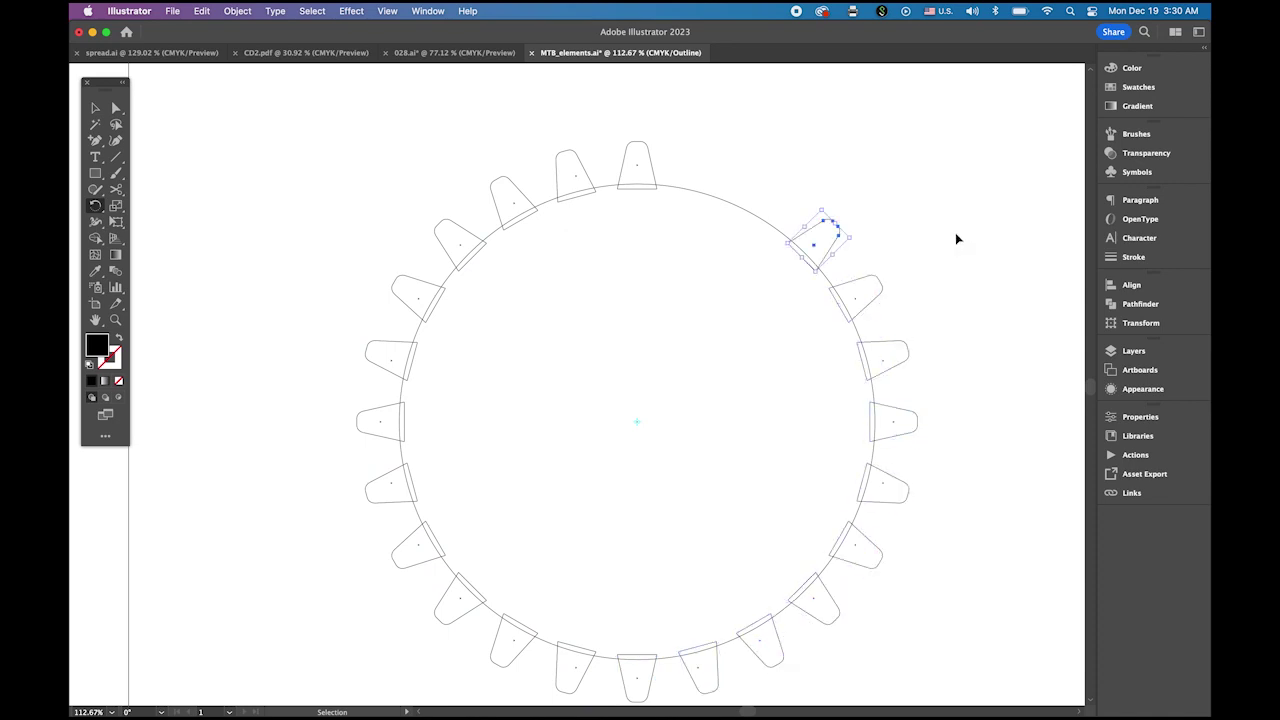
{"action": "key", "text": "super+d"}
{"action": "key", "text": "super+d"}
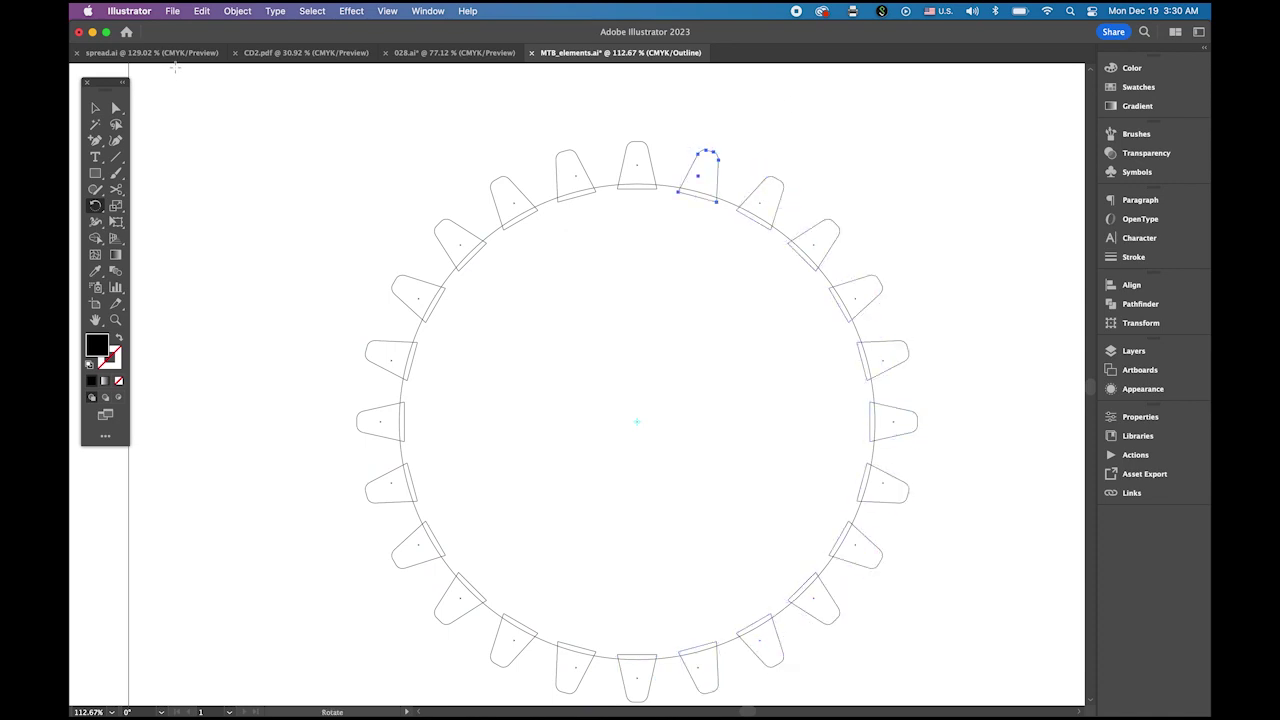
- Deselect the teeth and display the artwork in Preview mode
{"action": "left_click", "coordinate": [95, 107]}
{"action": "left_click", "coordinate": [299, 130]}
{"action": "left_click", "coordinate": [388, 11]}
{"action": "left_click", "coordinate": [400, 45]}
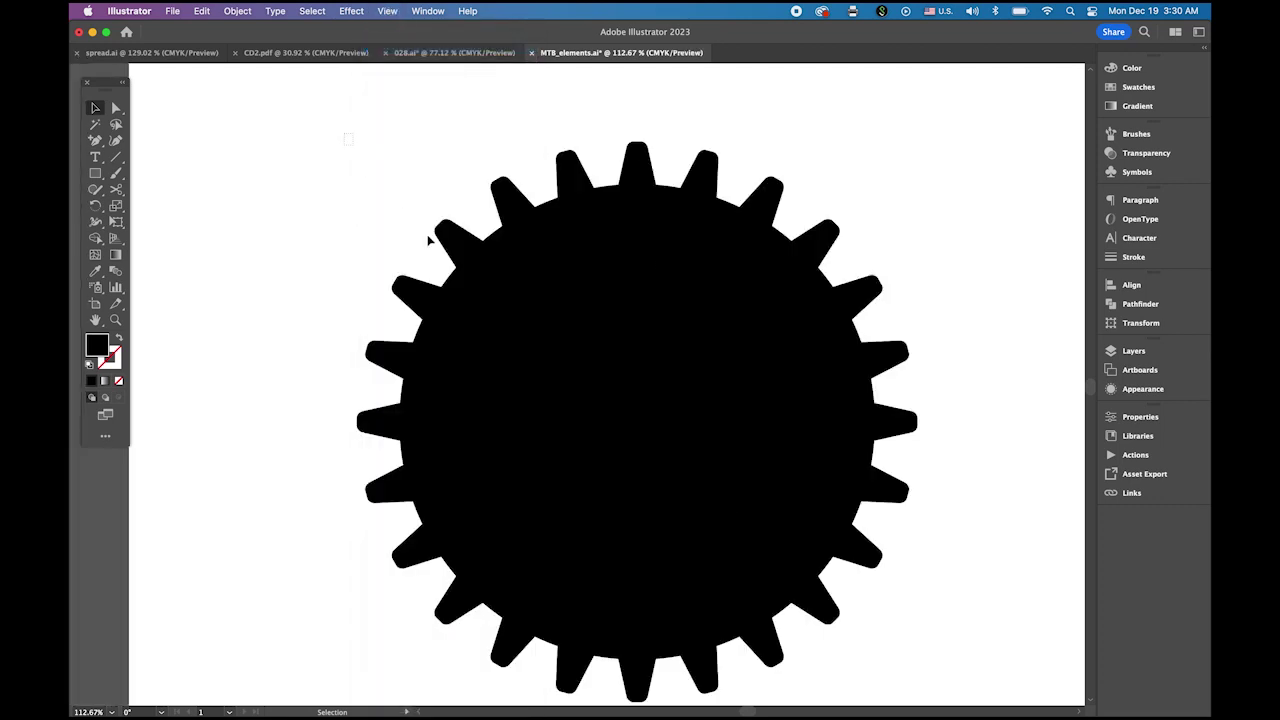
- Select the circle with all its teeth and unite them into a single gear shape
{"action": "left_click_drag", "start_coordinate": [348, 136], "coordinate": [971, 691]}
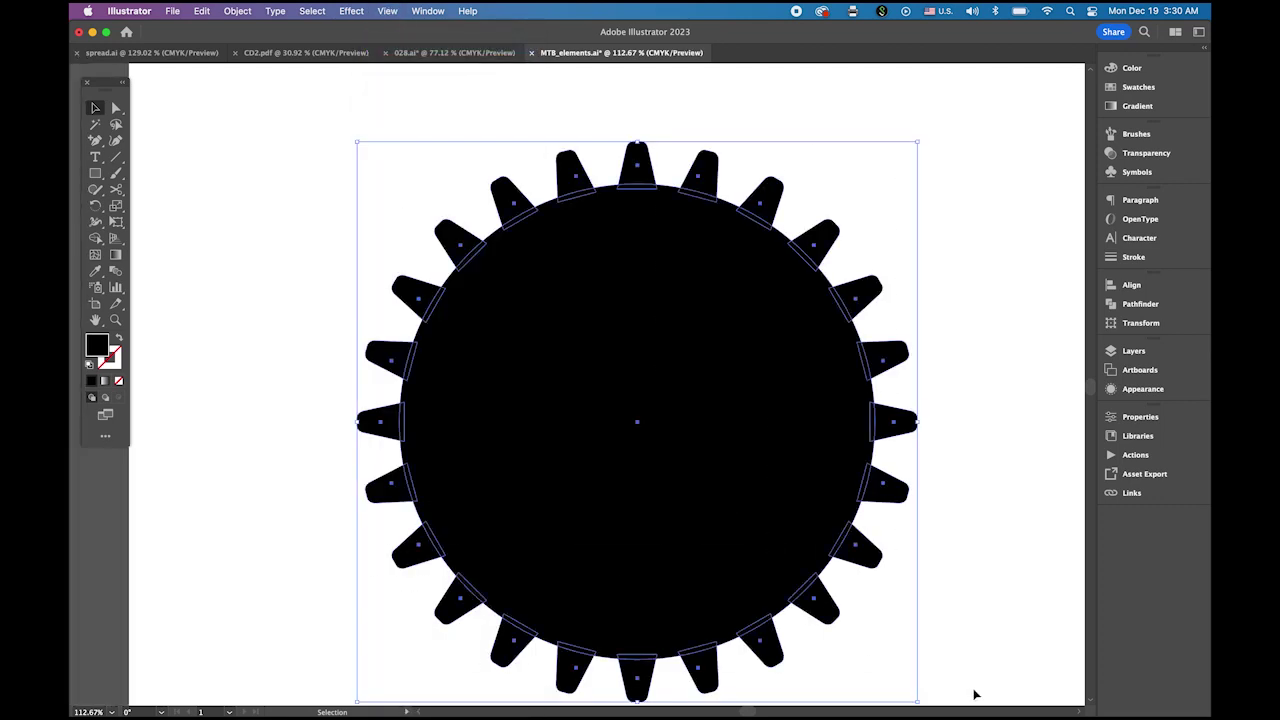
{"action": "left_click", "coordinate": [1134, 308]}
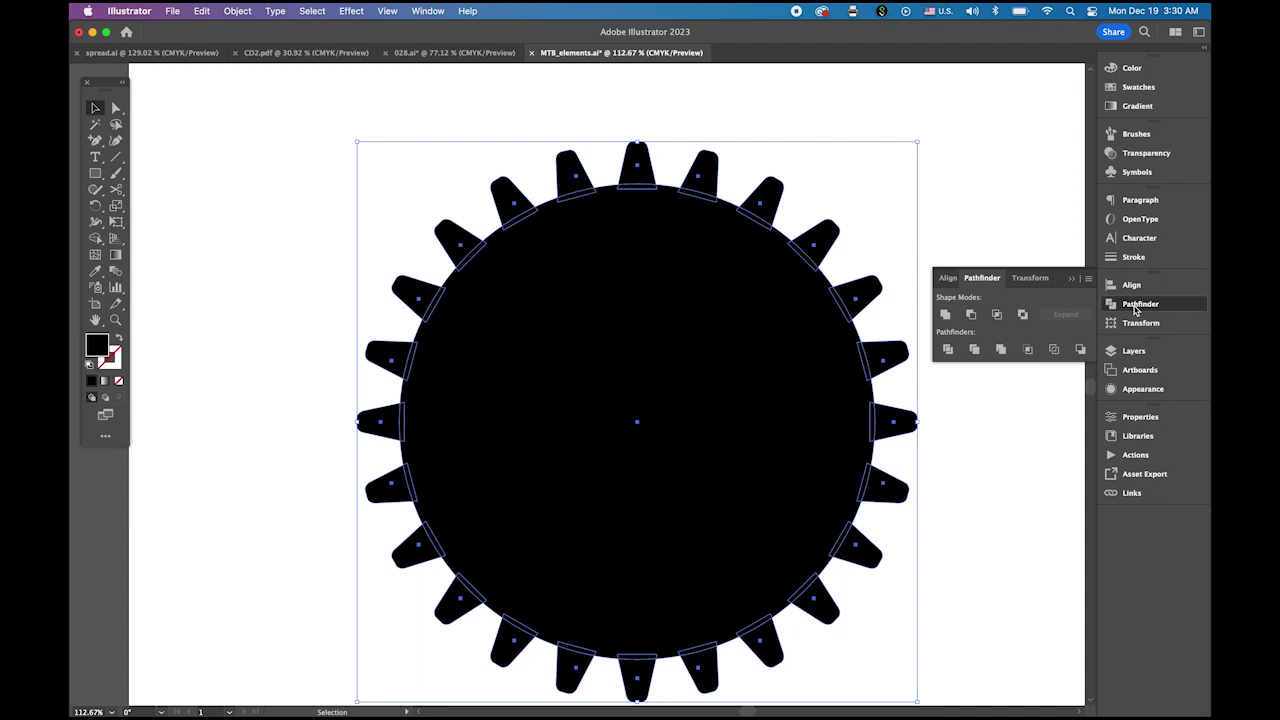
{"action": "left_click", "coordinate": [945, 315]}
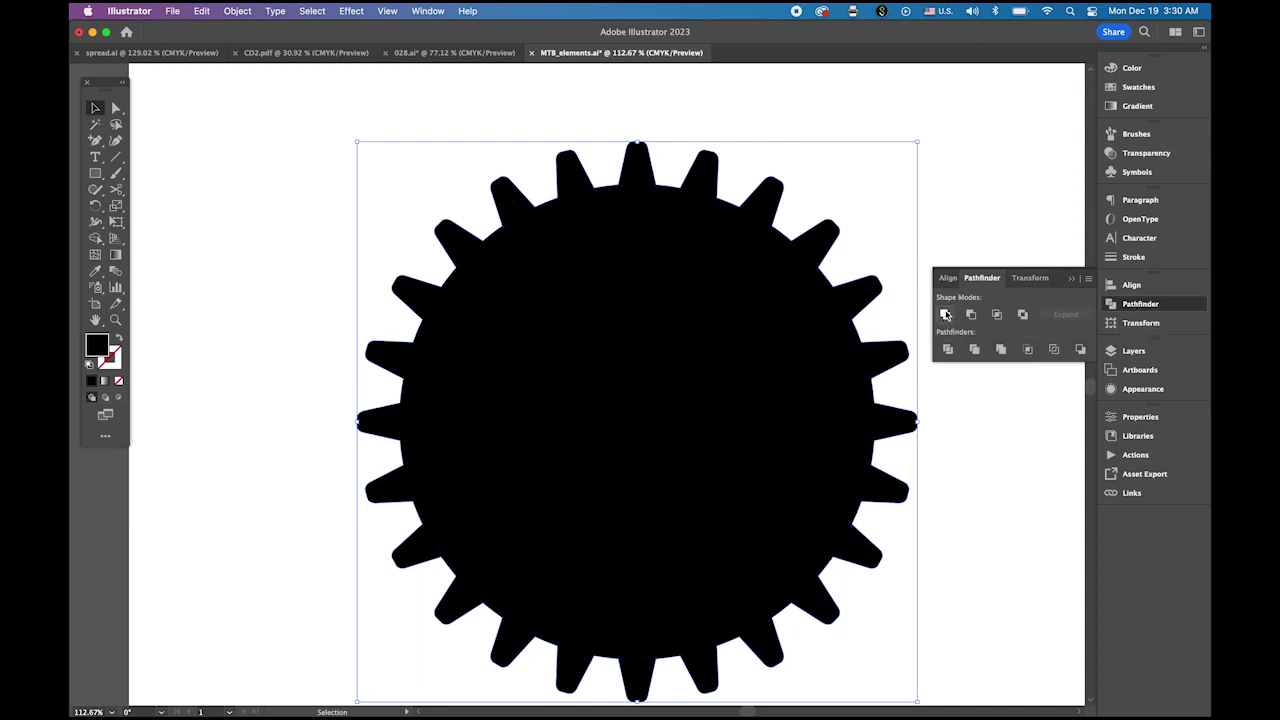
{"action": "left_click", "coordinate": [416, 110]}
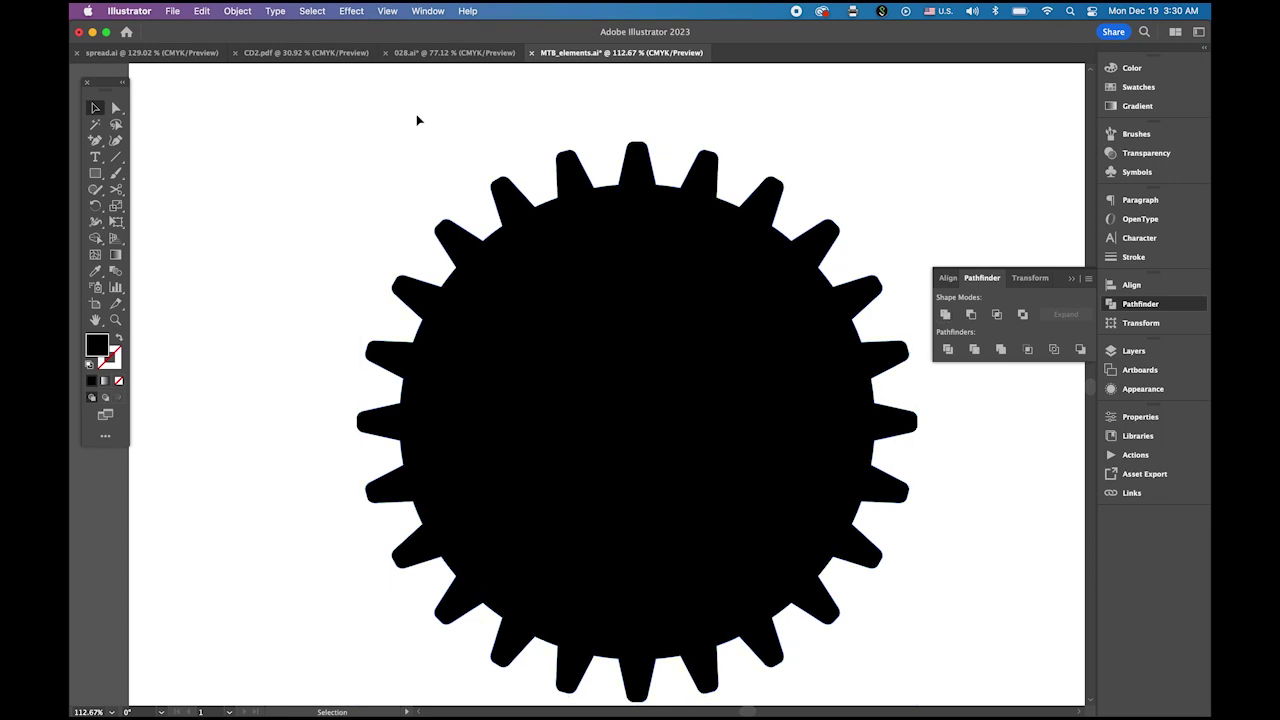
- Round the inner corners at the base of all gear teeth into smooth curved valleys and deselect the gear
{"action": "left_click", "coordinate": [116, 108]}
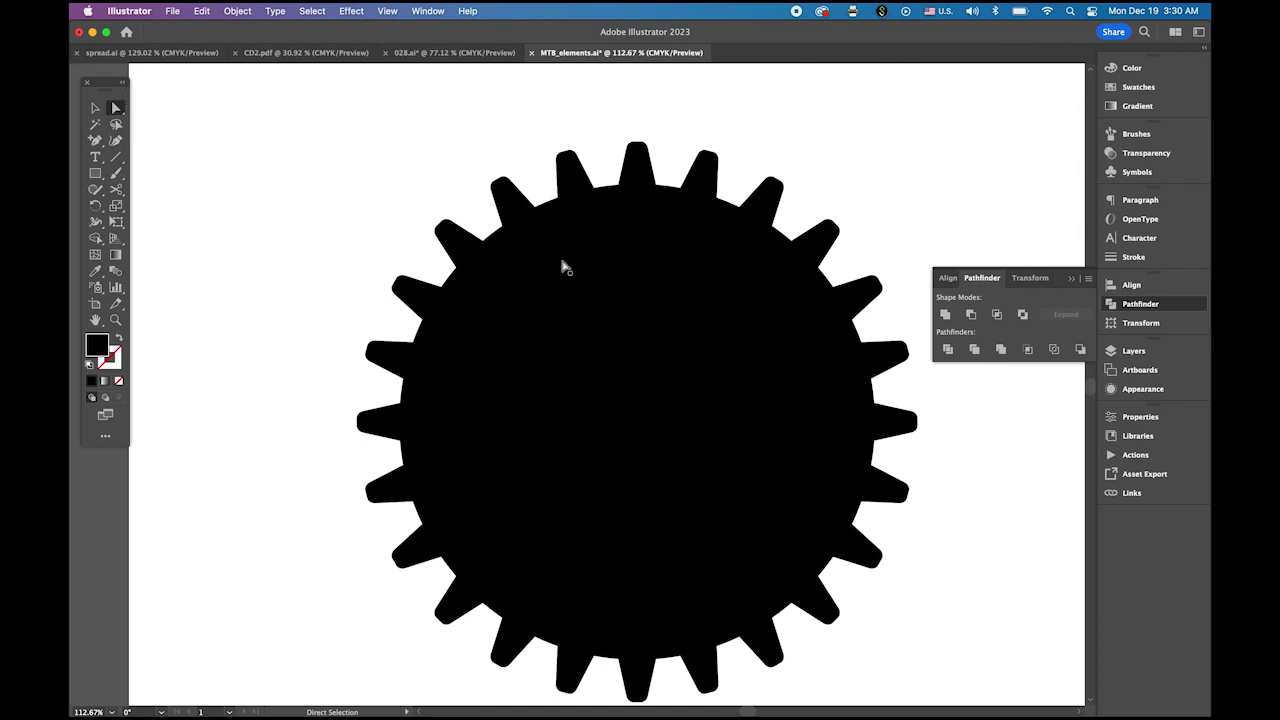
{"action": "left_click", "coordinate": [605, 264]}
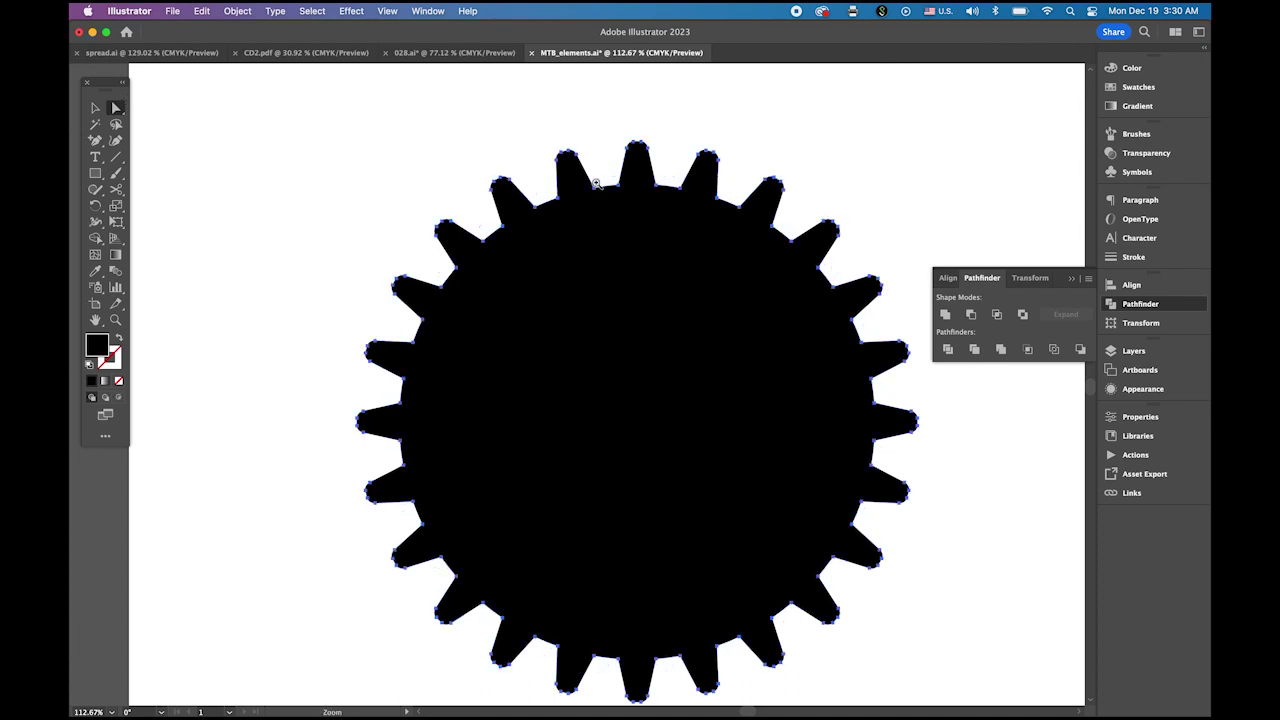
{"action": "scroll", "coordinate": [652, 259], "scroll_direction": "up", "scroll_amount": 5}
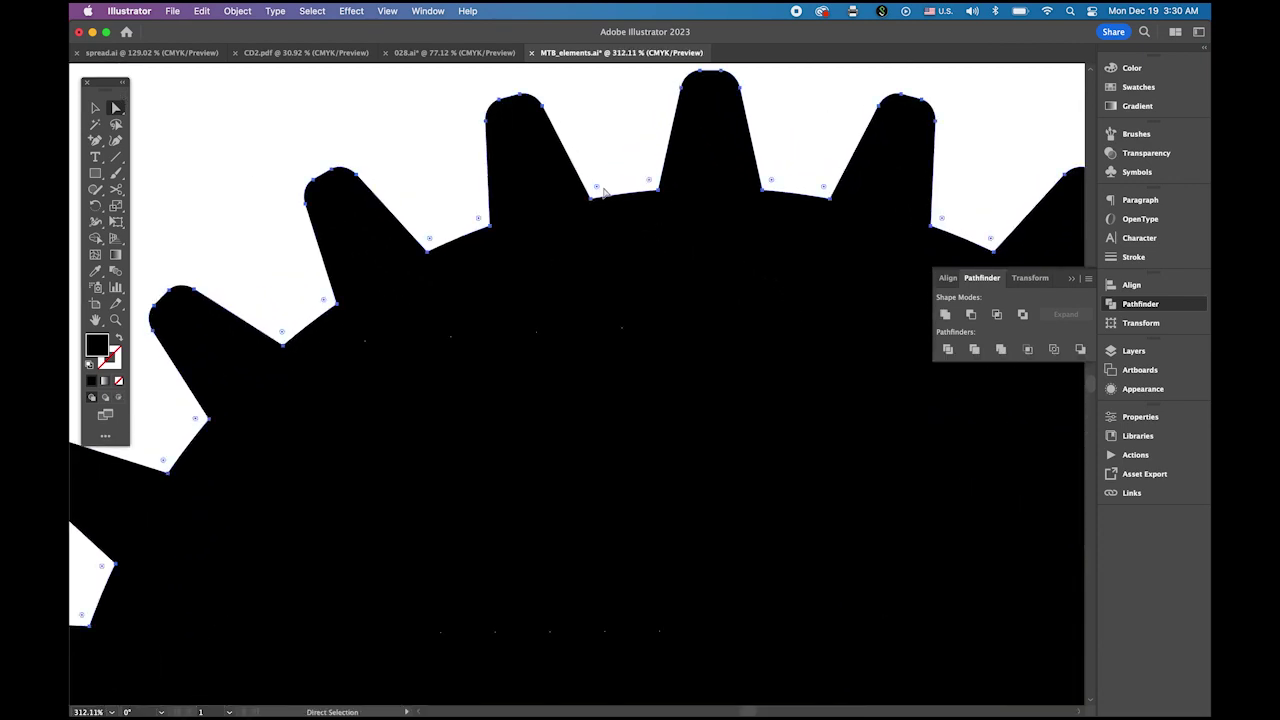
{"action": "left_click", "coordinate": [597, 191]}
{"action": "left_click_drag", "start_coordinate": [599, 190], "coordinate": [713, 188]}
{"action": "scroll", "coordinate": [712, 407], "scroll_direction": "down", "scroll_amount": 10}
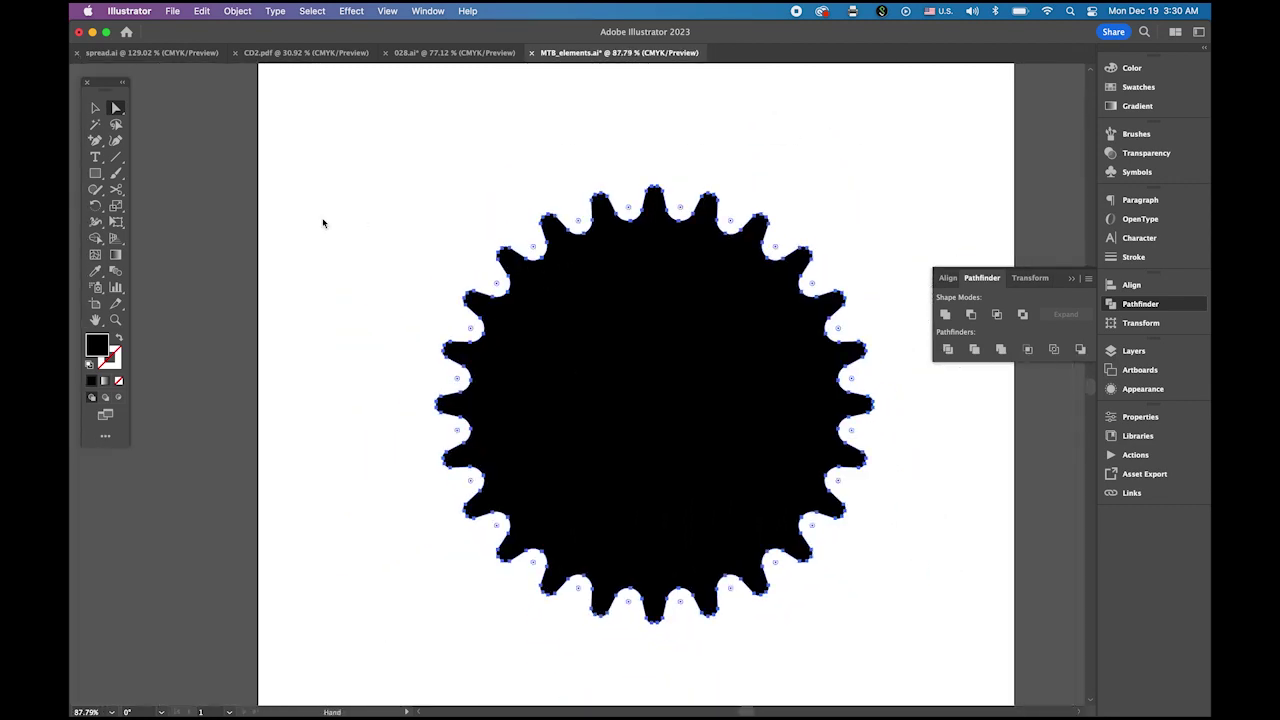
{"action": "key", "text": "v"}
{"action": "left_click", "coordinate": [361, 173]}
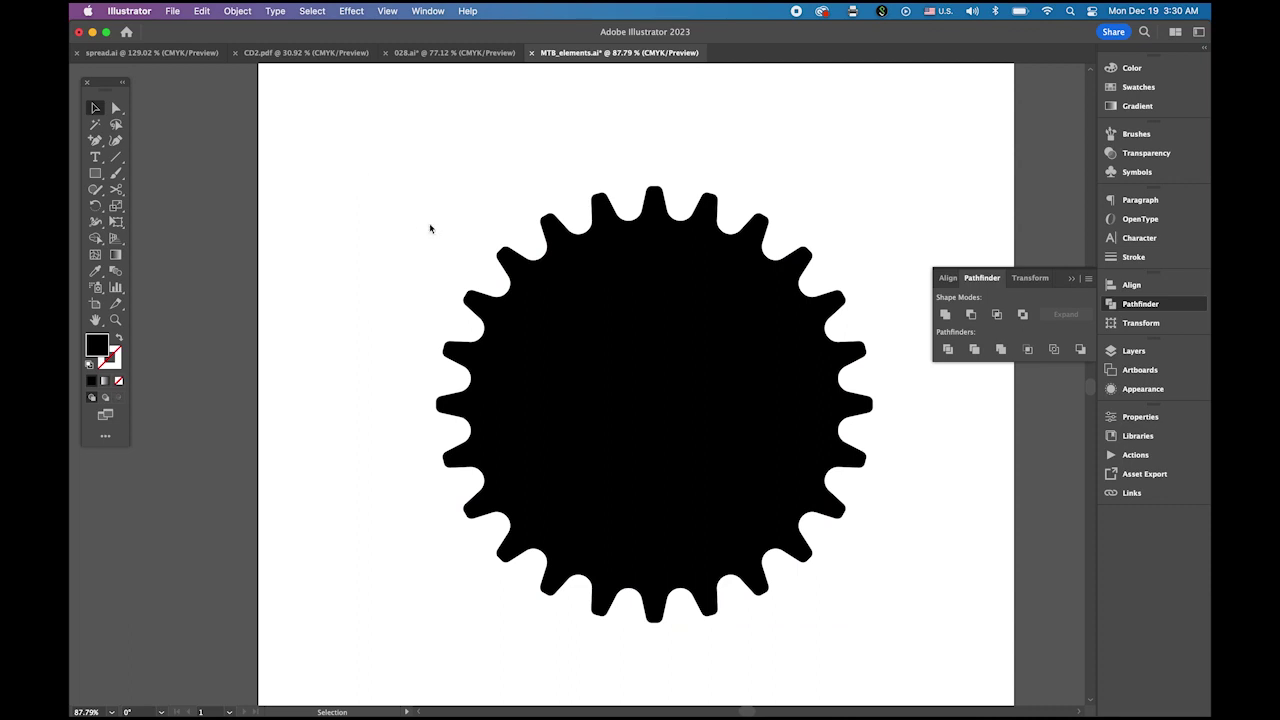
{"action": "left_click", "coordinate": [1072, 279]}
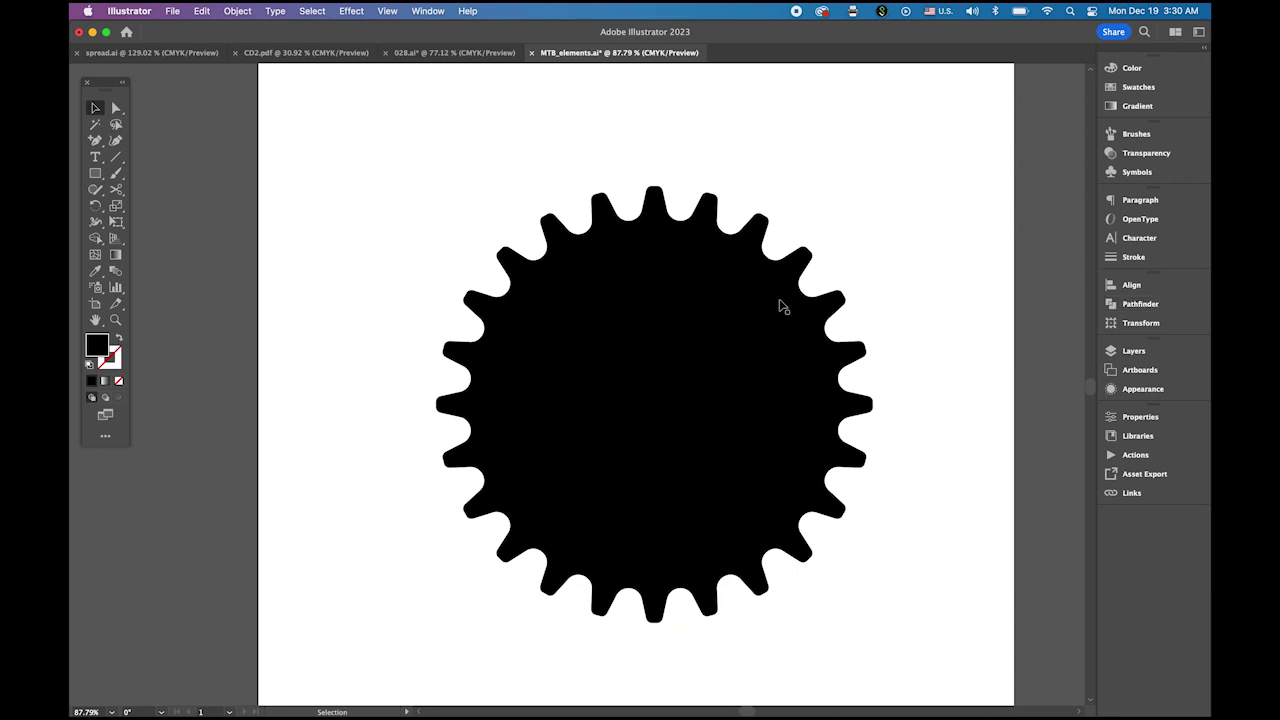
- Draw an orange circle from the gear's center, leaving a narrow black ring inside the teeth
{"action": "left_click_drag", "start_coordinate": [95, 177], "coordinate": [185, 209]}
{"action": "left_click", "coordinate": [1145, 92]}
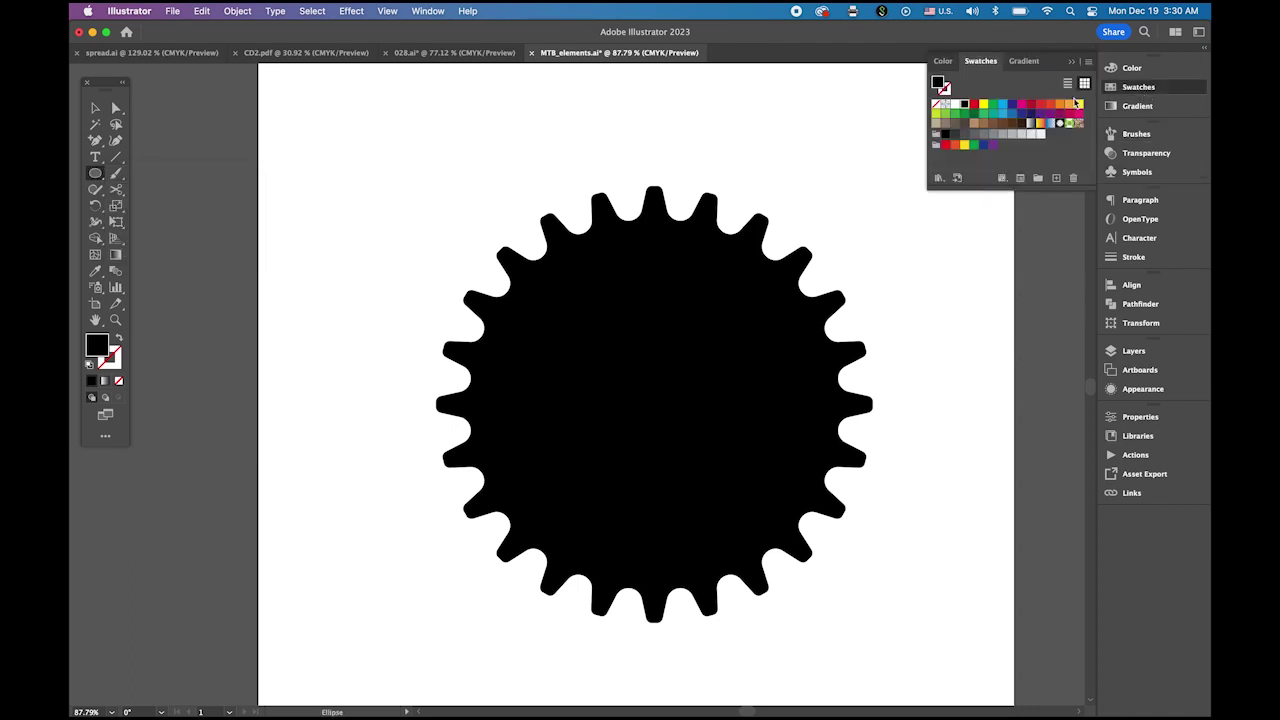
{"action": "left_click", "coordinate": [1059, 104]}
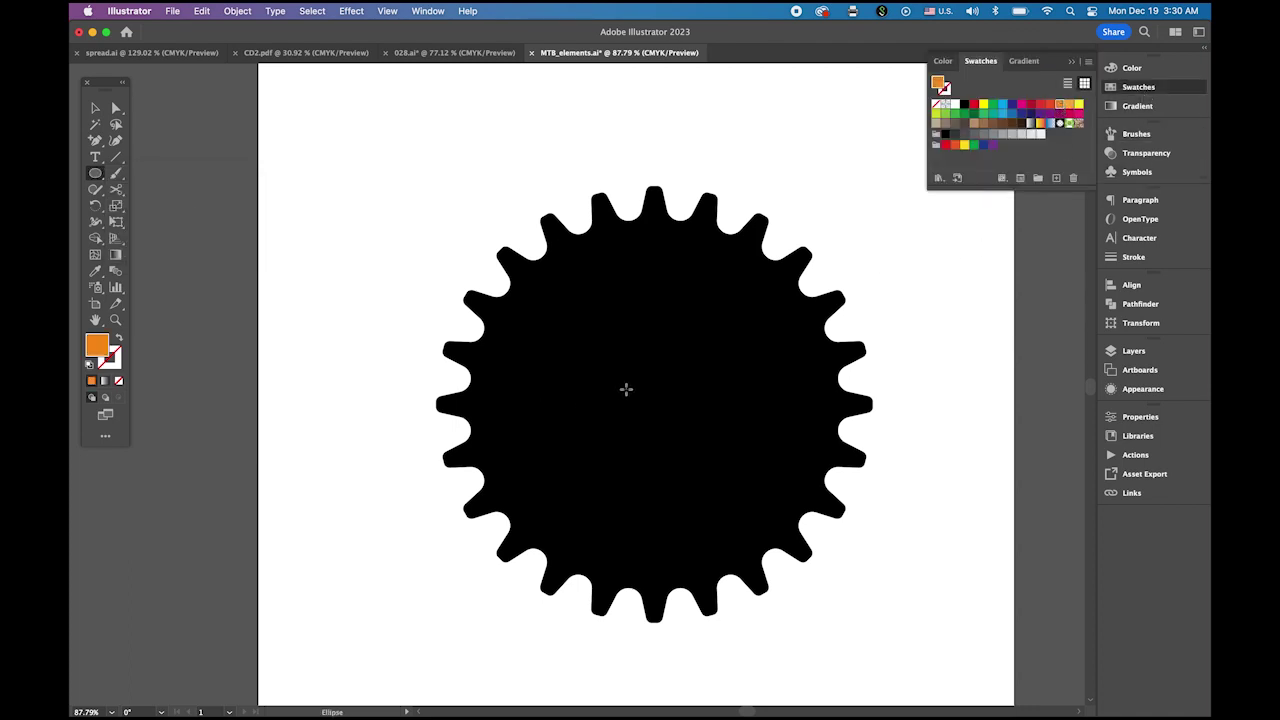
{"action": "left_click_drag", "start_coordinate": [650, 401], "coordinate": [822, 490]}
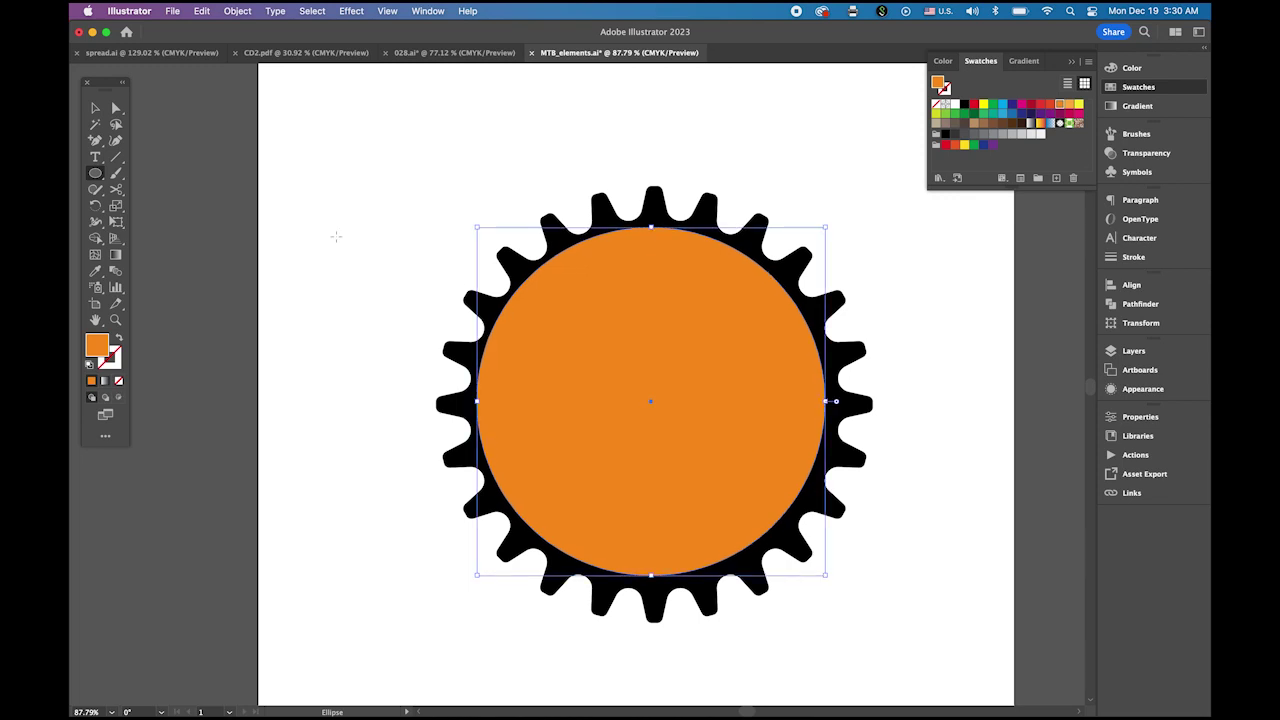
- Select the orange circle and the gear and align them on their horizontal and vertical centers
{"action": "key", "text": "v"}
{"action": "left_click", "coordinate": [395, 163]}
{"action": "left_click_drag", "start_coordinate": [395, 163], "coordinate": [880, 356]}
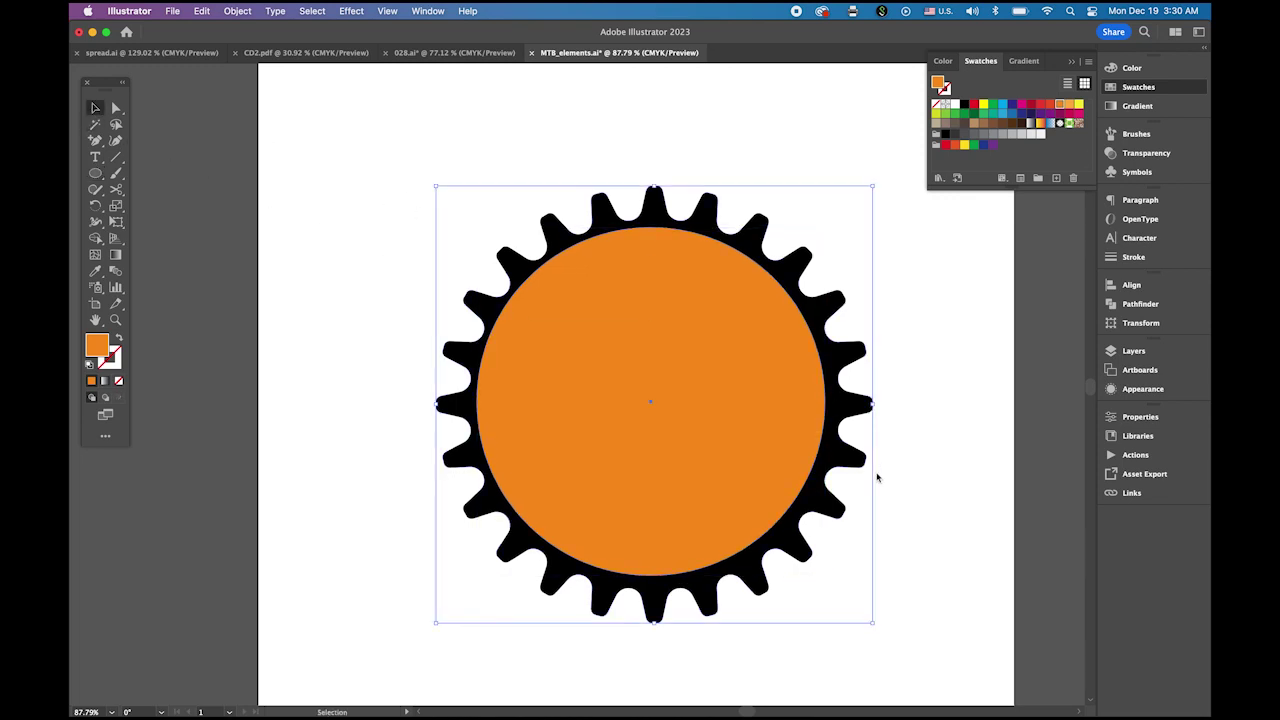
{"action": "left_click", "coordinate": [1131, 288]}
{"action": "left_click", "coordinate": [967, 316]}
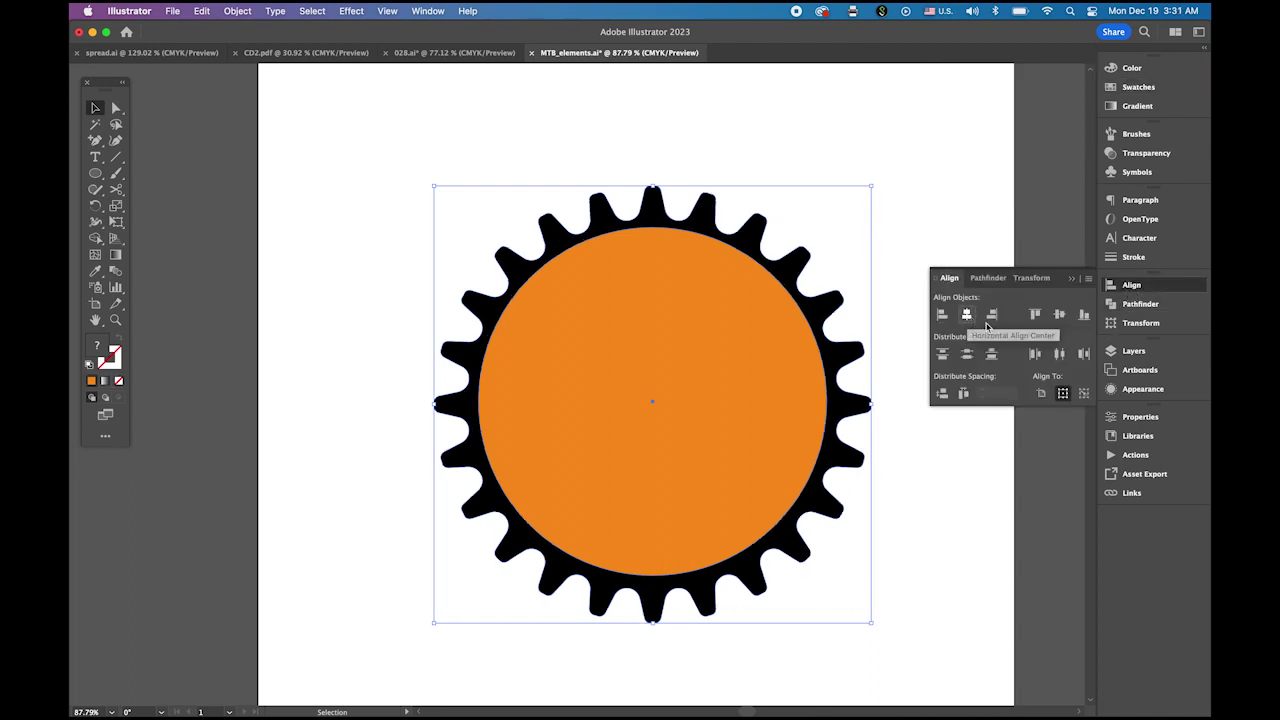
{"action": "left_click", "coordinate": [1059, 314]}
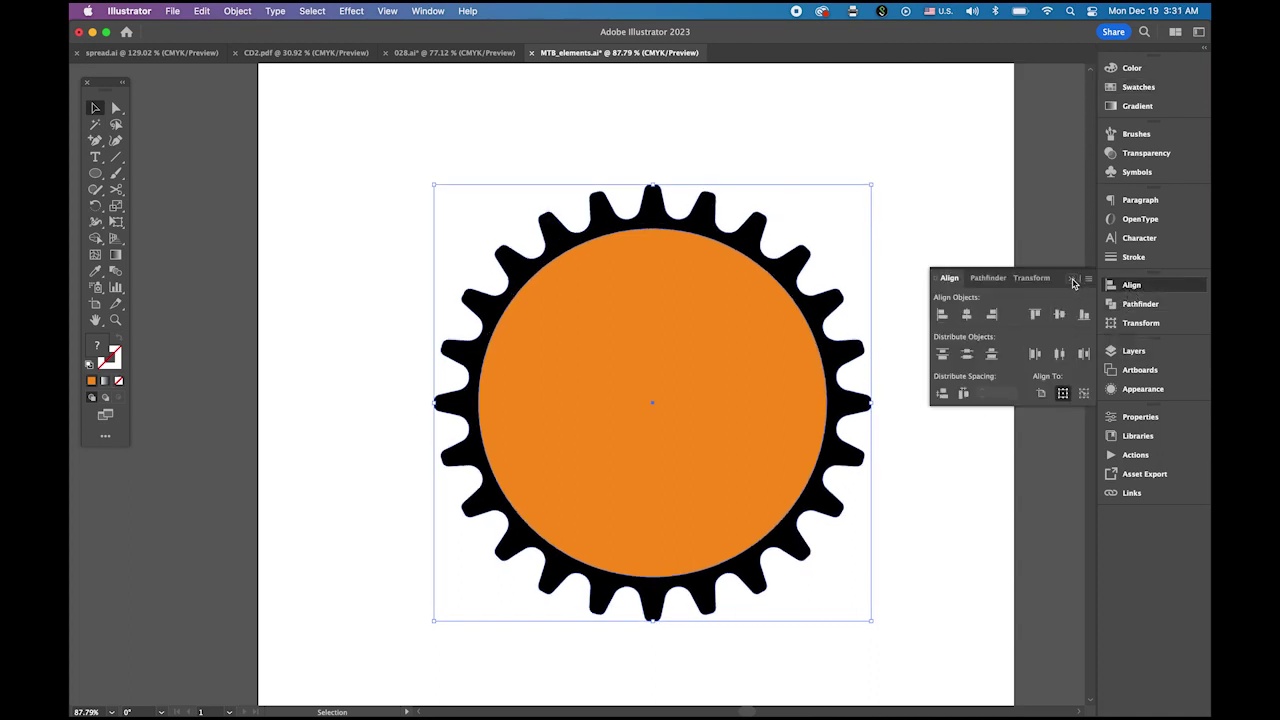
{"action": "left_click", "coordinate": [1072, 279]}
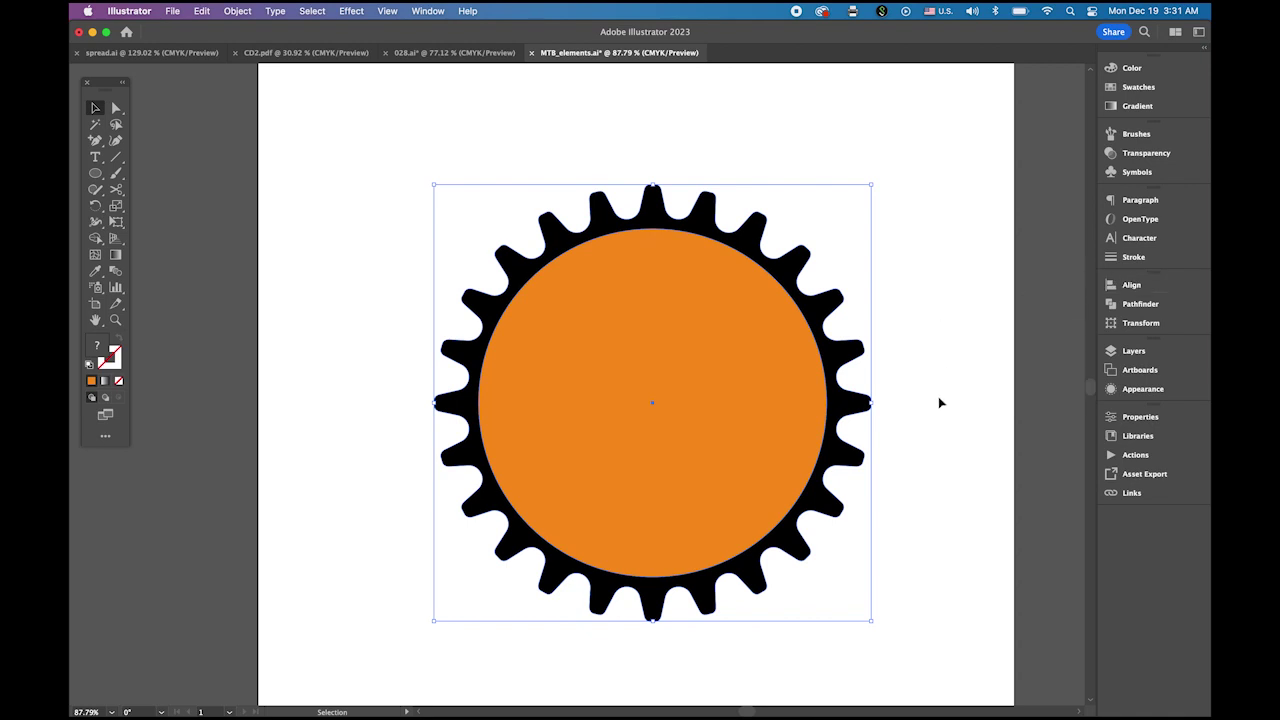
- Draw a horizontal line across the orange circle slightly above its center, extending just past both edges
{"action": "left_click", "coordinate": [607, 376]}
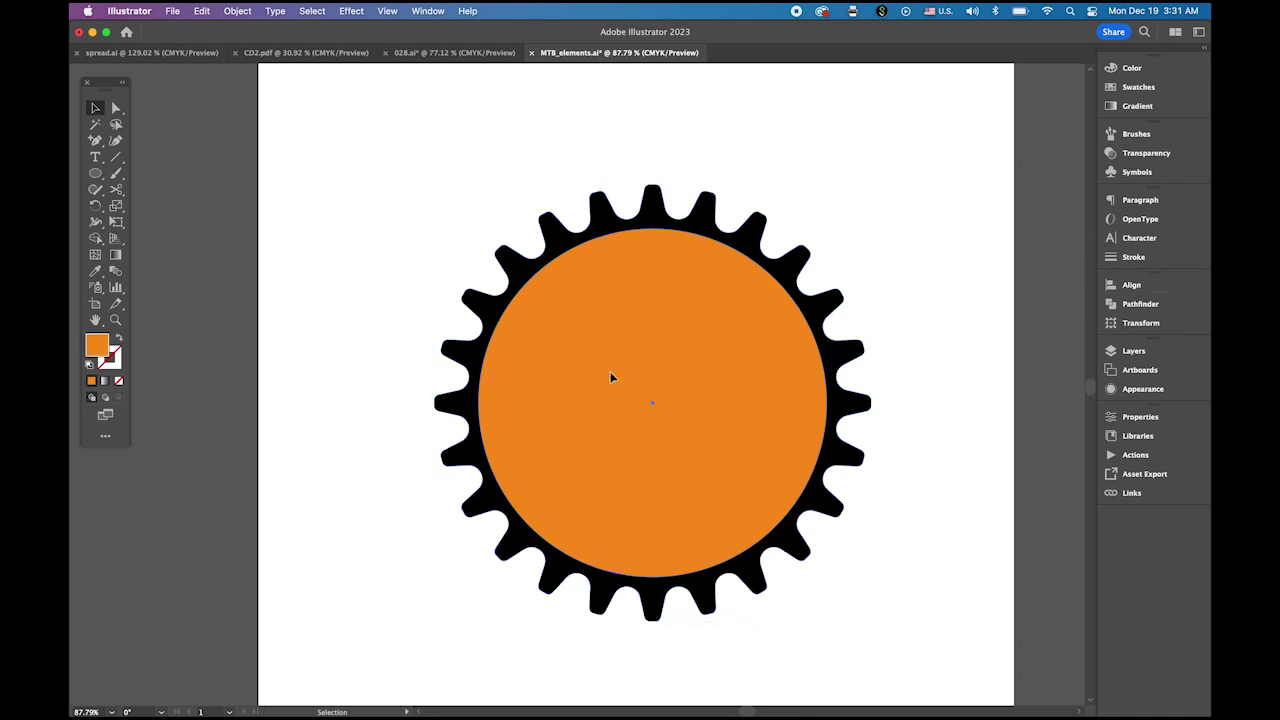
{"action": "scroll", "coordinate": [610, 384], "scroll_direction": "up", "scroll_amount": 3}
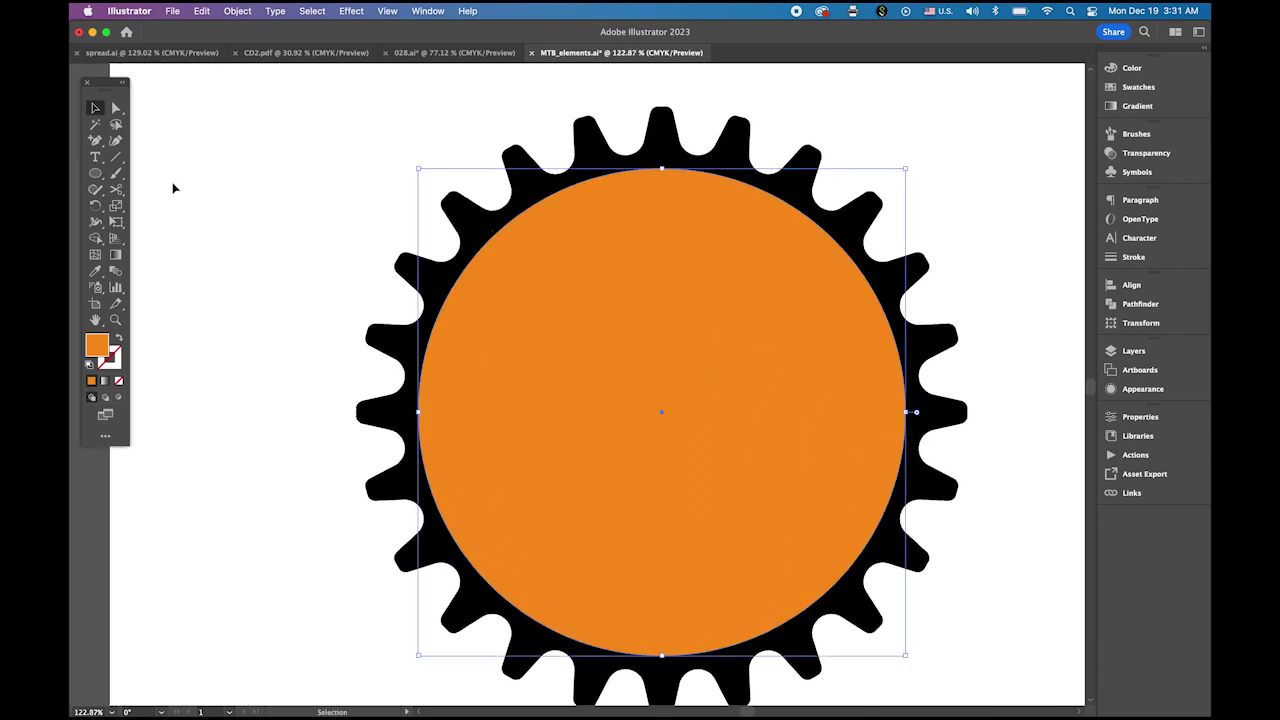
{"action": "left_click", "coordinate": [116, 157]}
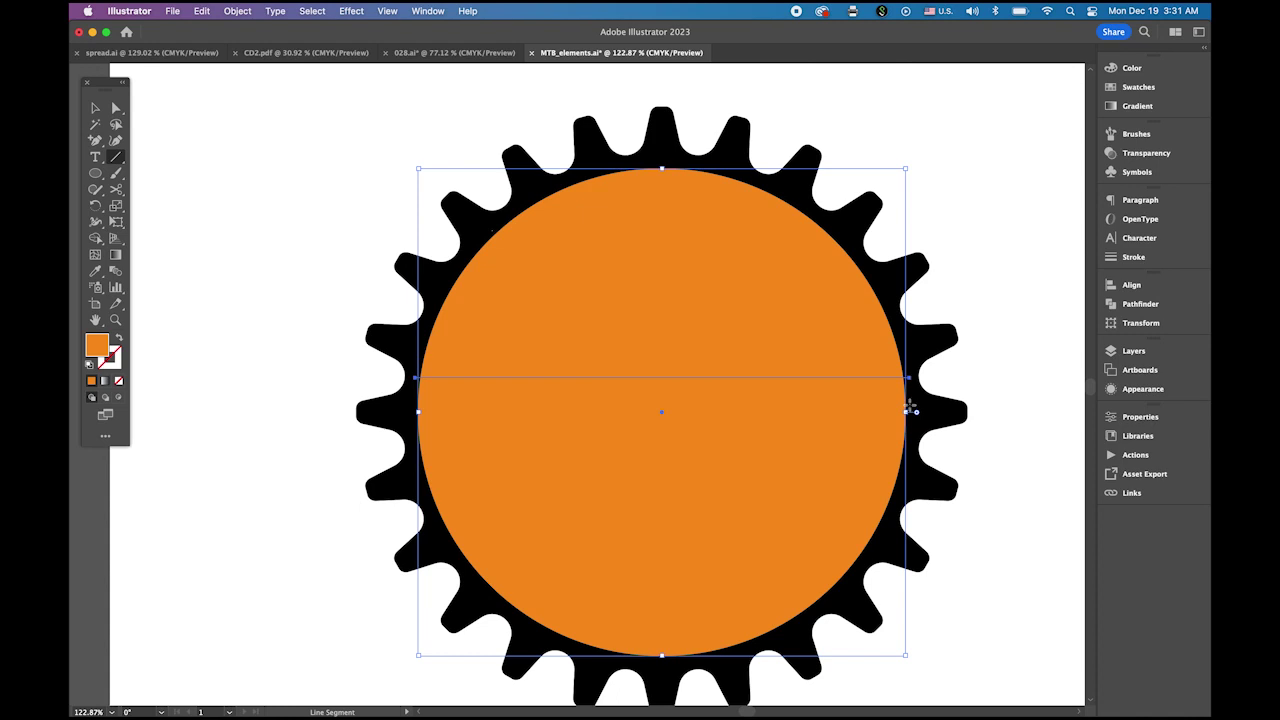
{"action": "left_click_drag", "start_coordinate": [911, 405], "coordinate": [911, 405]}
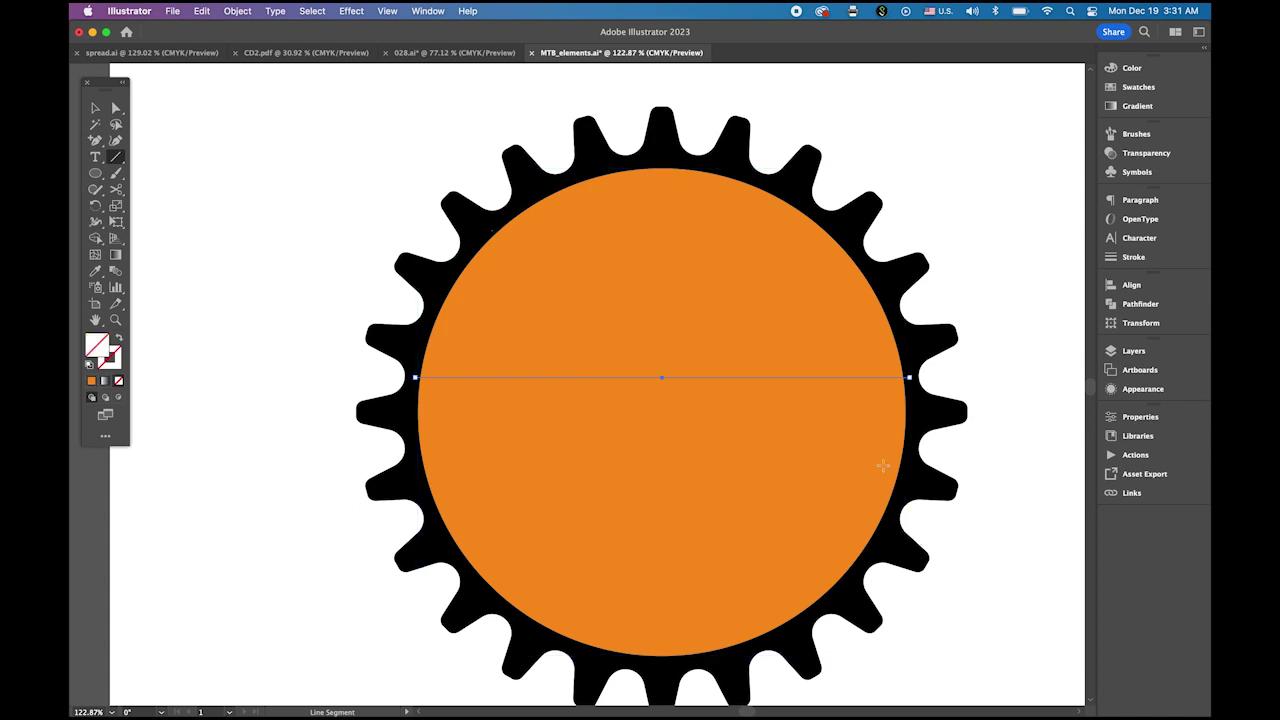
- Select the line and the orange circle and remove the circle's lower part with the Shape Builder tool
{"action": "left_click", "coordinate": [93, 110]}
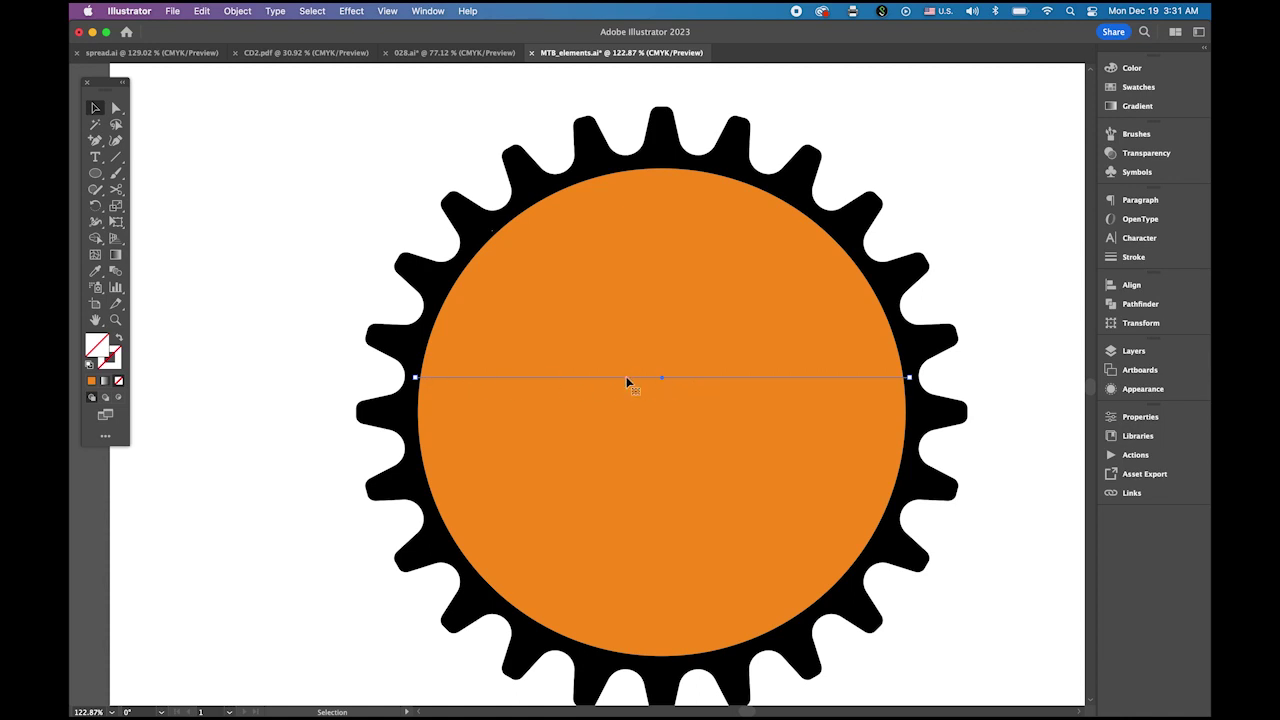
{"action": "key", "text": "shift"}
{"action": "left_click", "coordinate": [603, 311], "text": "shift"}
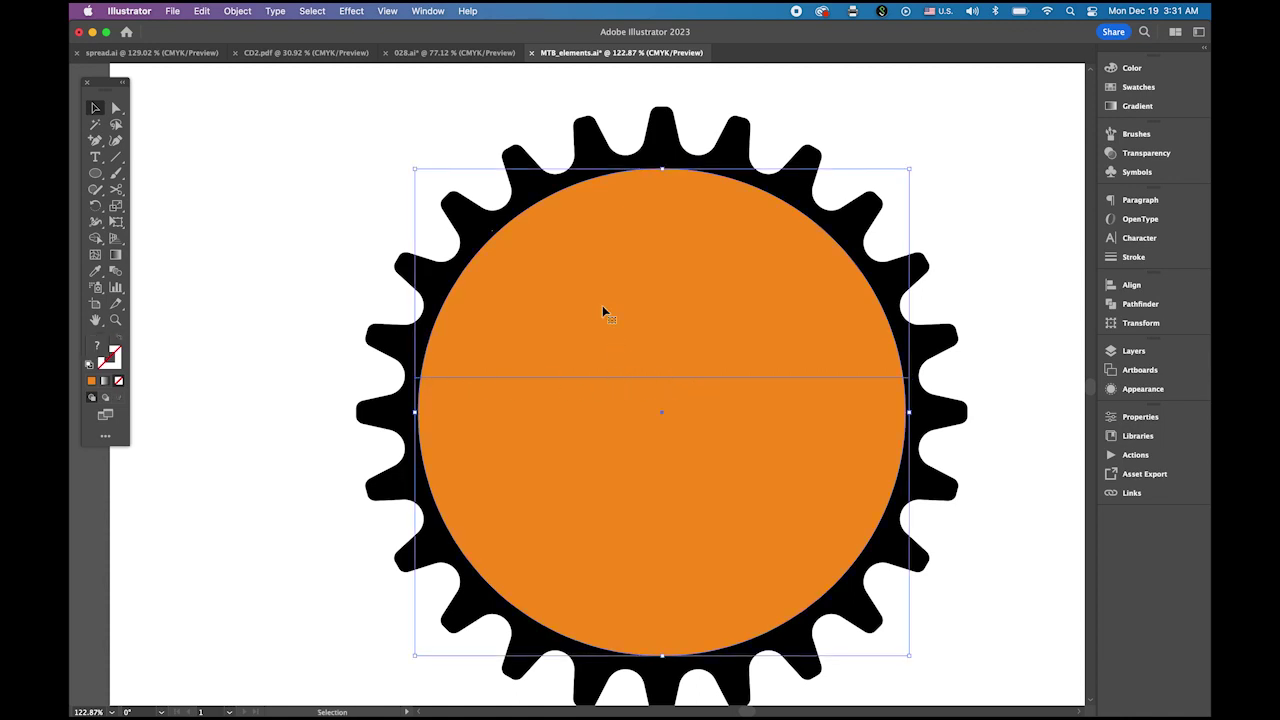
{"action": "left_click", "coordinate": [95, 238]}
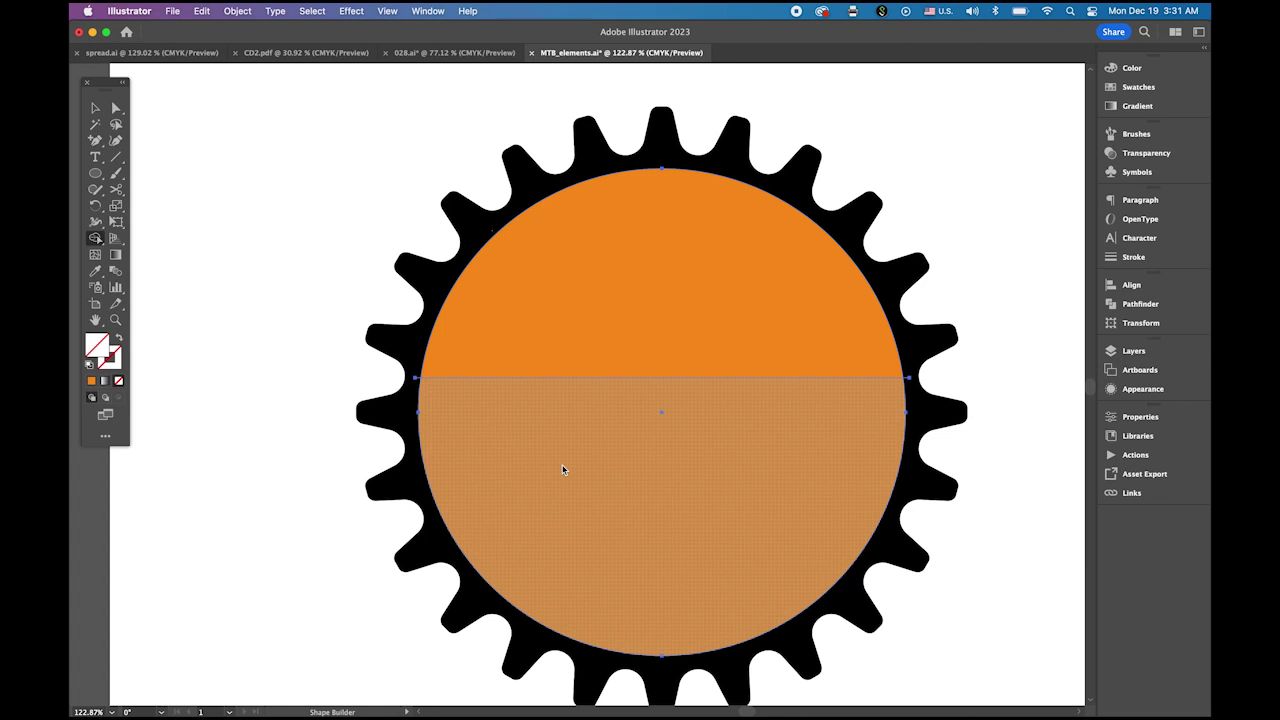
{"action": "left_click", "coordinate": [563, 470], "text": "alt"}
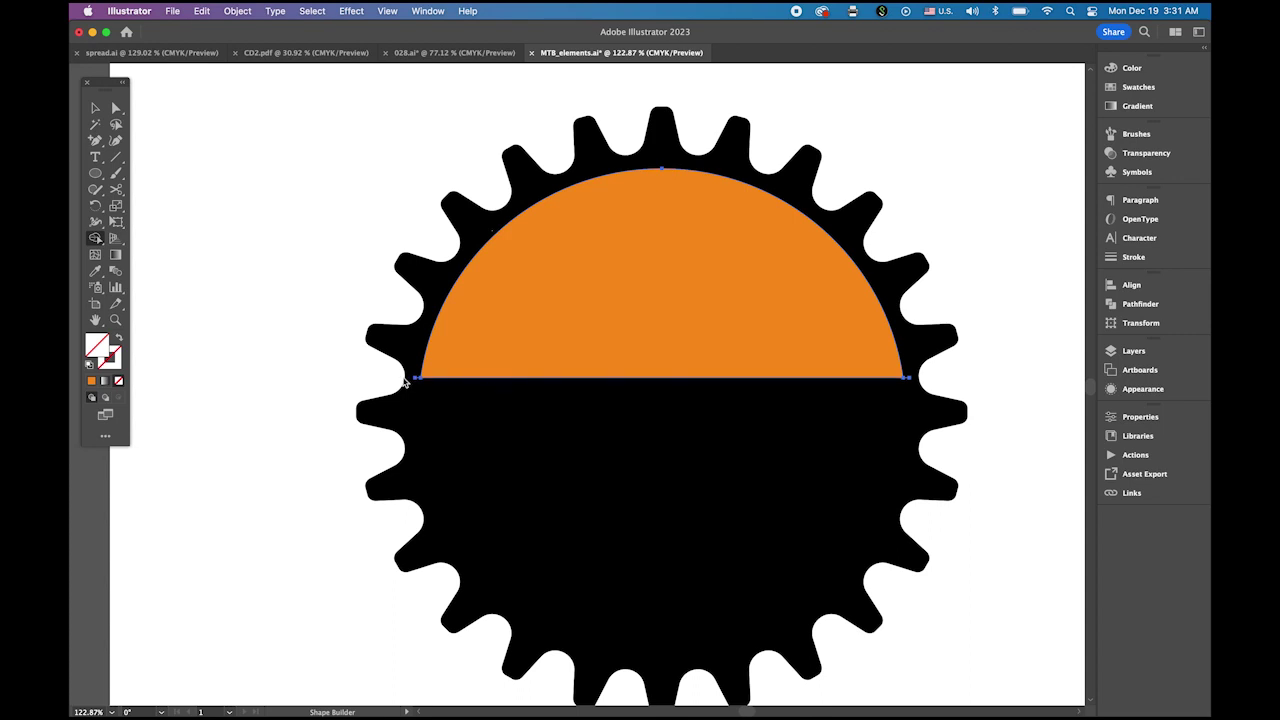
- Remove the leftover line ends on both sides of the orange half circle and deselect it
{"action": "left_click", "coordinate": [430, 372]}
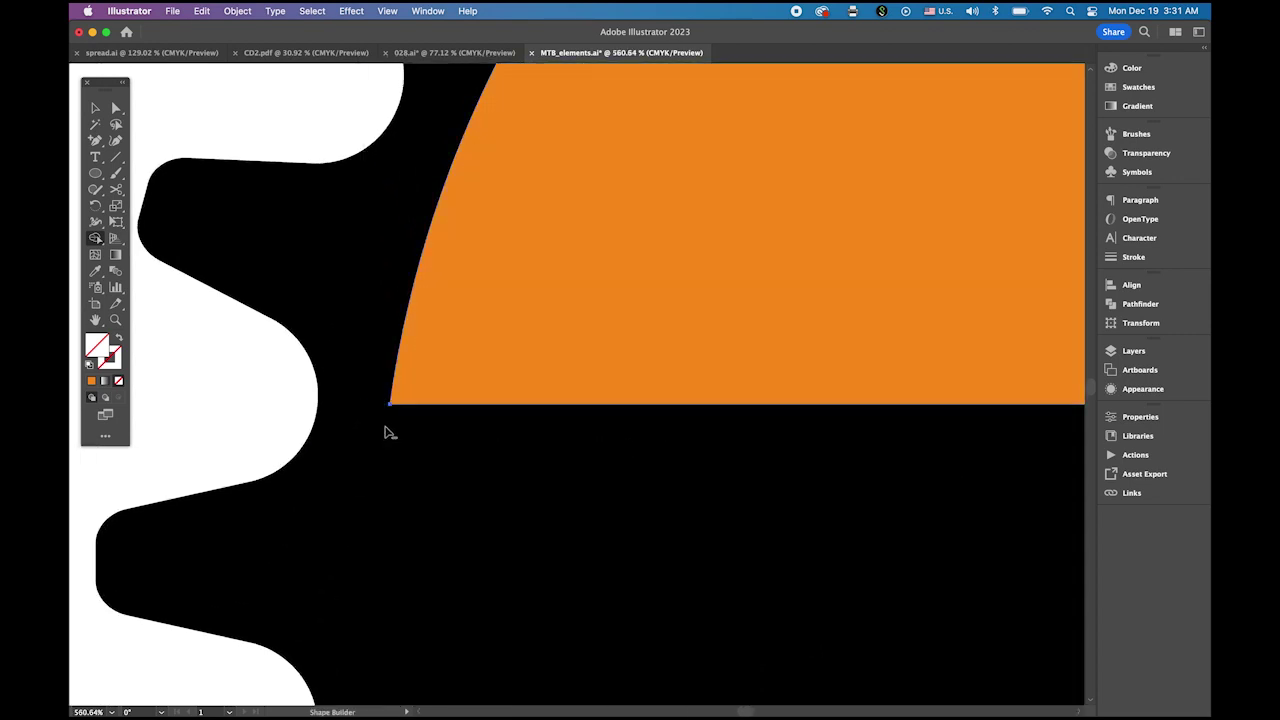
{"action": "left_click_drag", "start_coordinate": [1080, 470], "coordinate": [740, 446]}
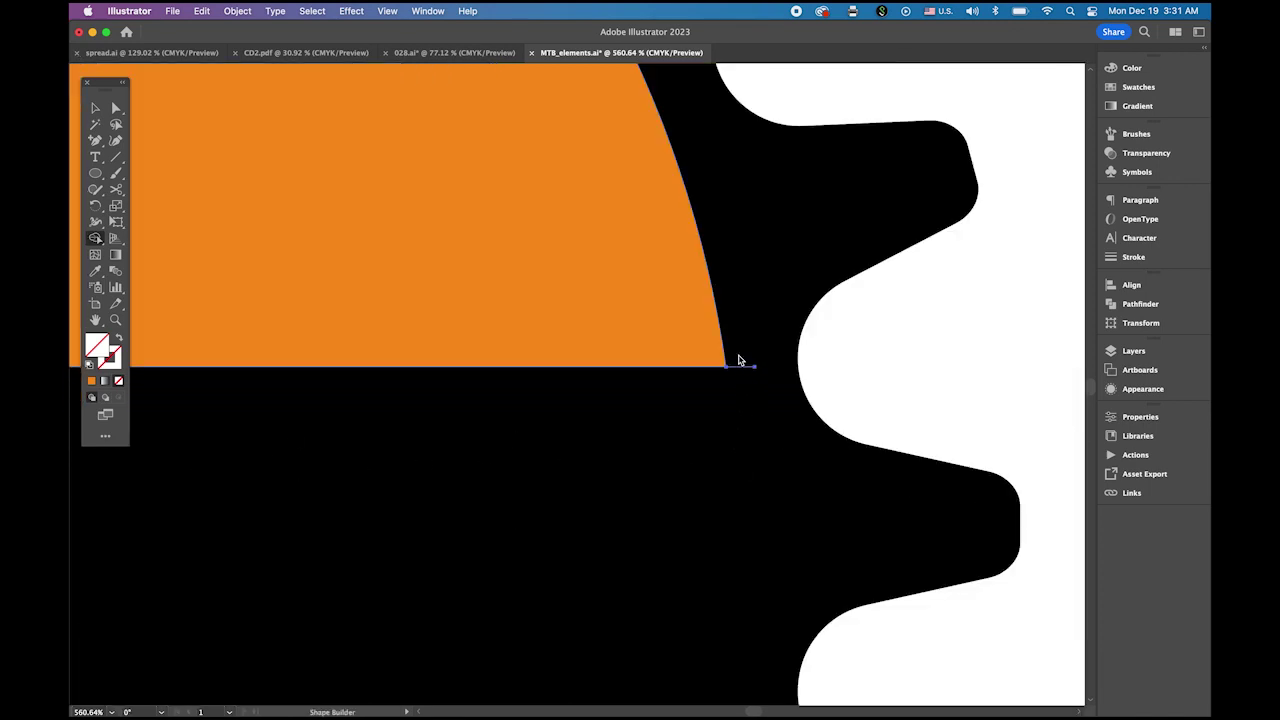
{"action": "key", "text": "super+space"}
{"action": "left_click_drag", "start_coordinate": [706, 447], "coordinate": [334, 360]}
{"action": "left_click_drag", "start_coordinate": [534, 389], "coordinate": [548, 365]}
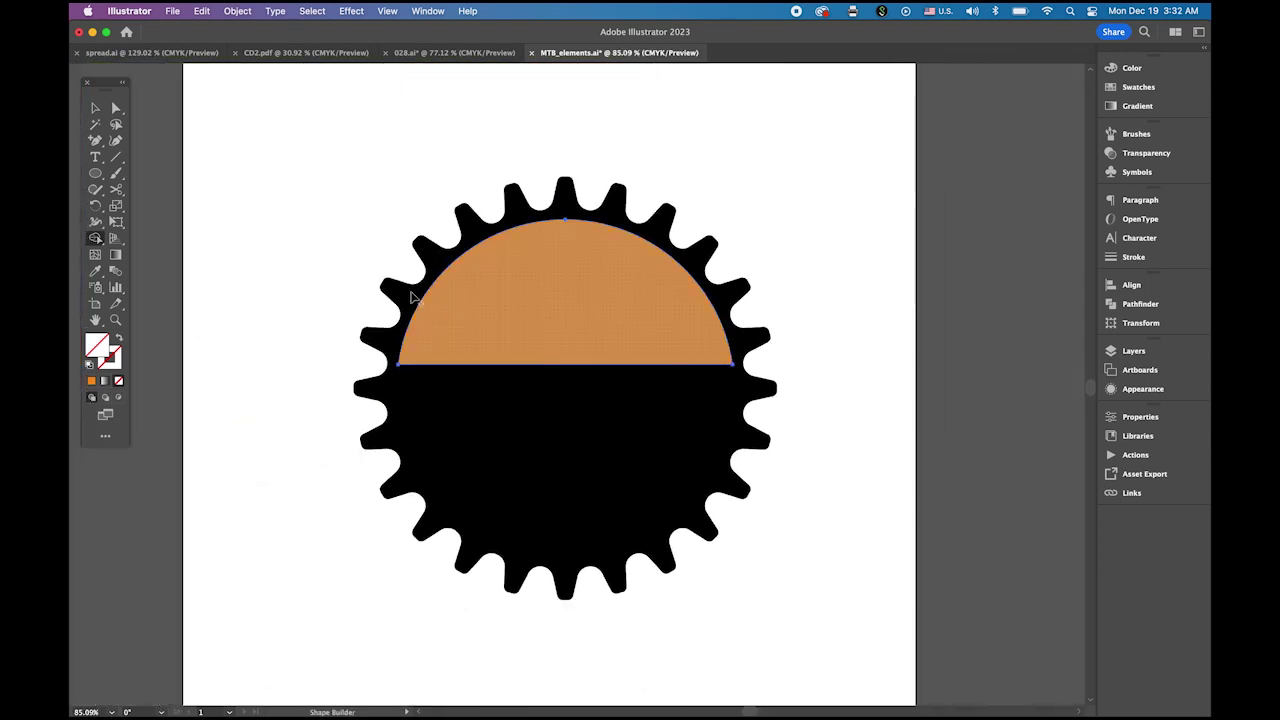
{"action": "key", "text": "v"}
{"action": "left_click", "coordinate": [296, 177]}
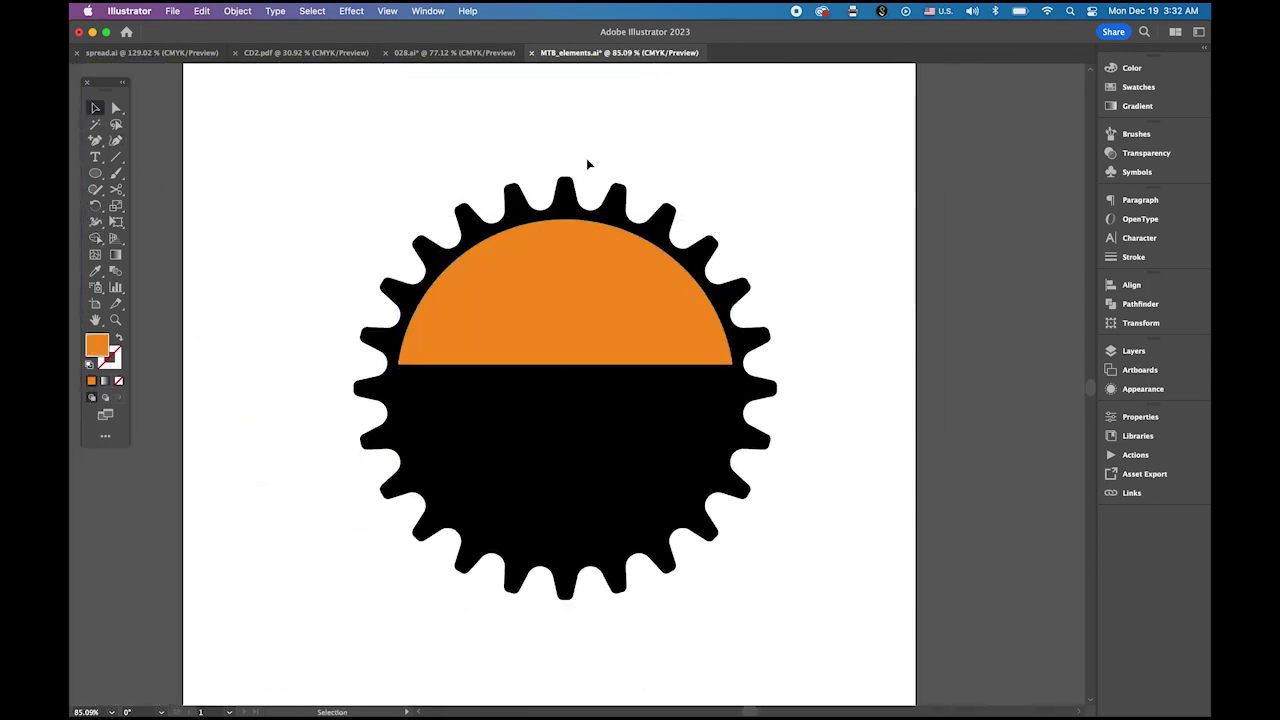
- Select the gear together with the orange half circle and reposition them below the mountains and tree
{"action": "key", "text": "super+minus"}
{"action": "left_click_drag", "start_coordinate": [608, 226], "coordinate": [620, 306]}
{"action": "left_click_drag", "start_coordinate": [606, 477], "coordinate": [613, 385]}
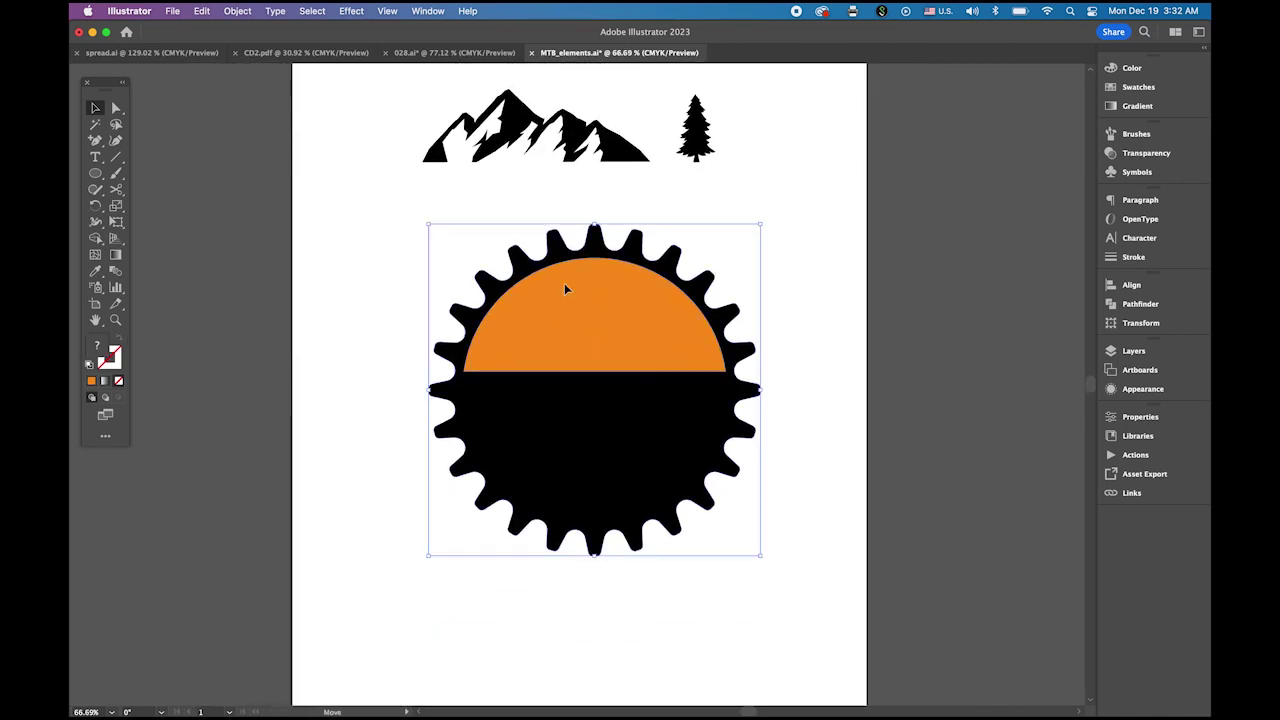
- Move the mountains onto the orange half circle, bring them to the front, and rest their base on its flat edge
{"action": "left_click", "coordinate": [703, 133]}
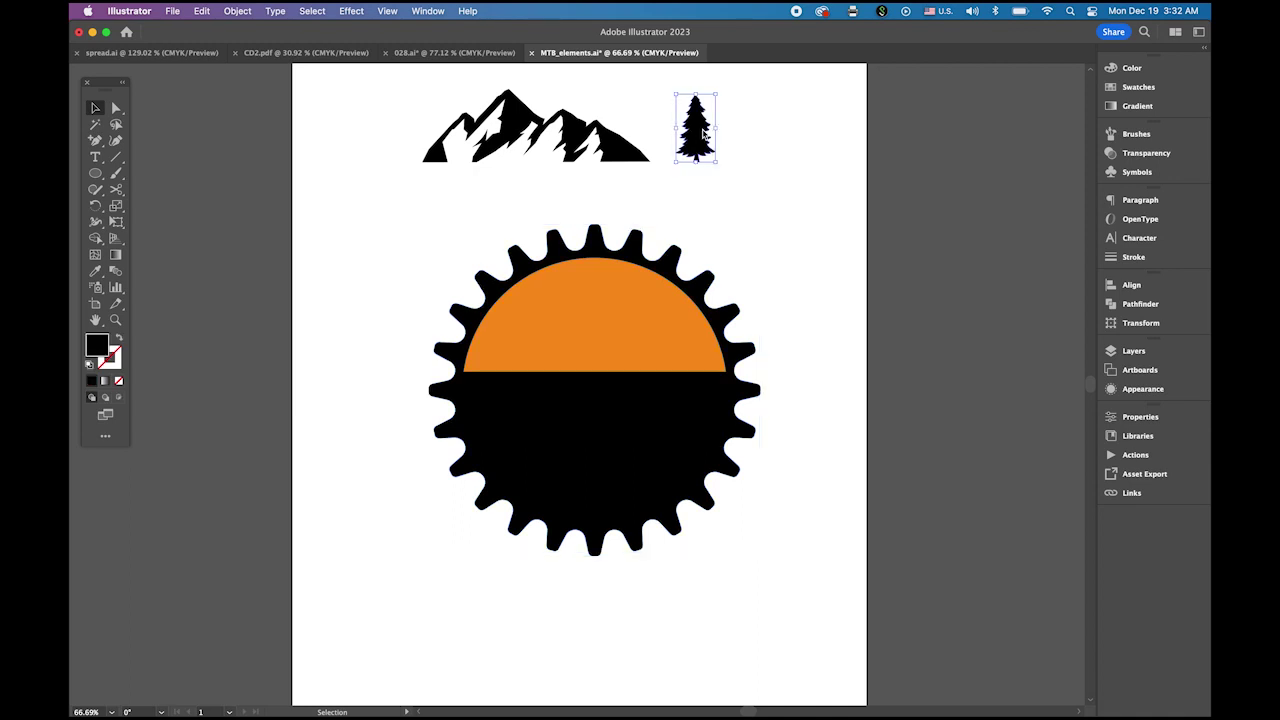
{"action": "left_click", "coordinate": [579, 145]}
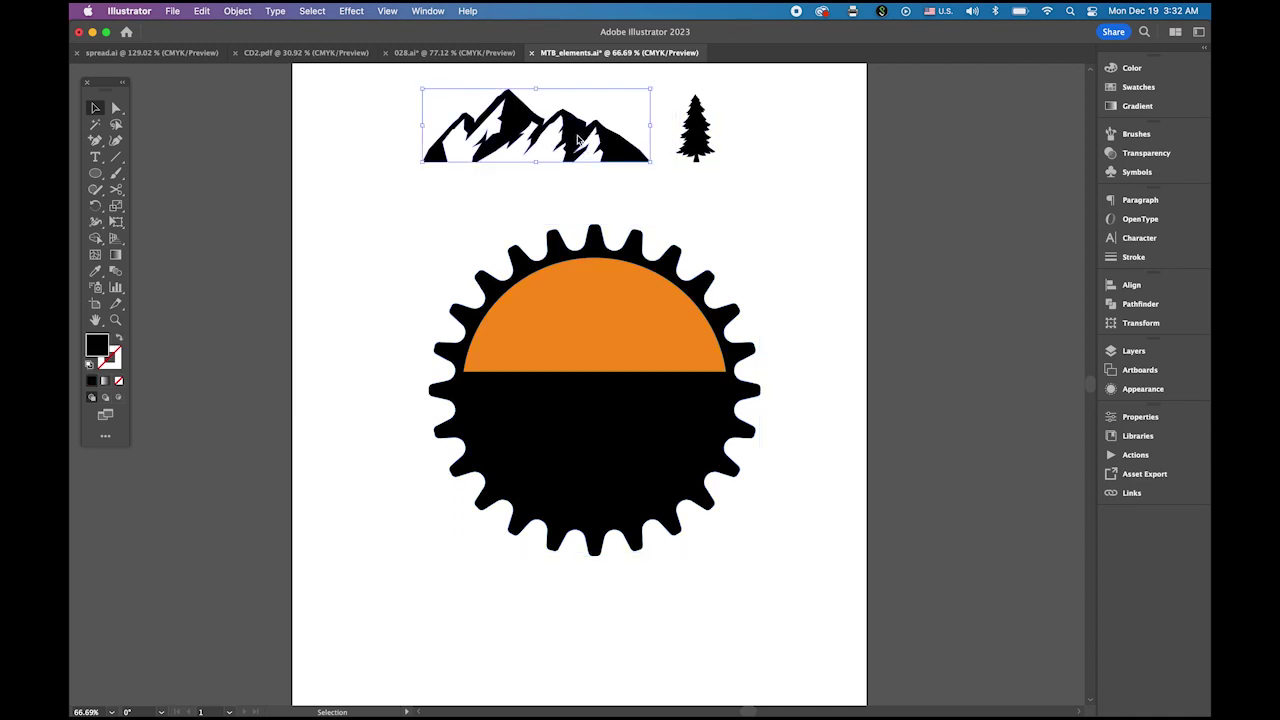
{"action": "left_click_drag", "start_coordinate": [578, 140], "coordinate": [622, 294]}
{"action": "left_click", "coordinate": [235, 11]}
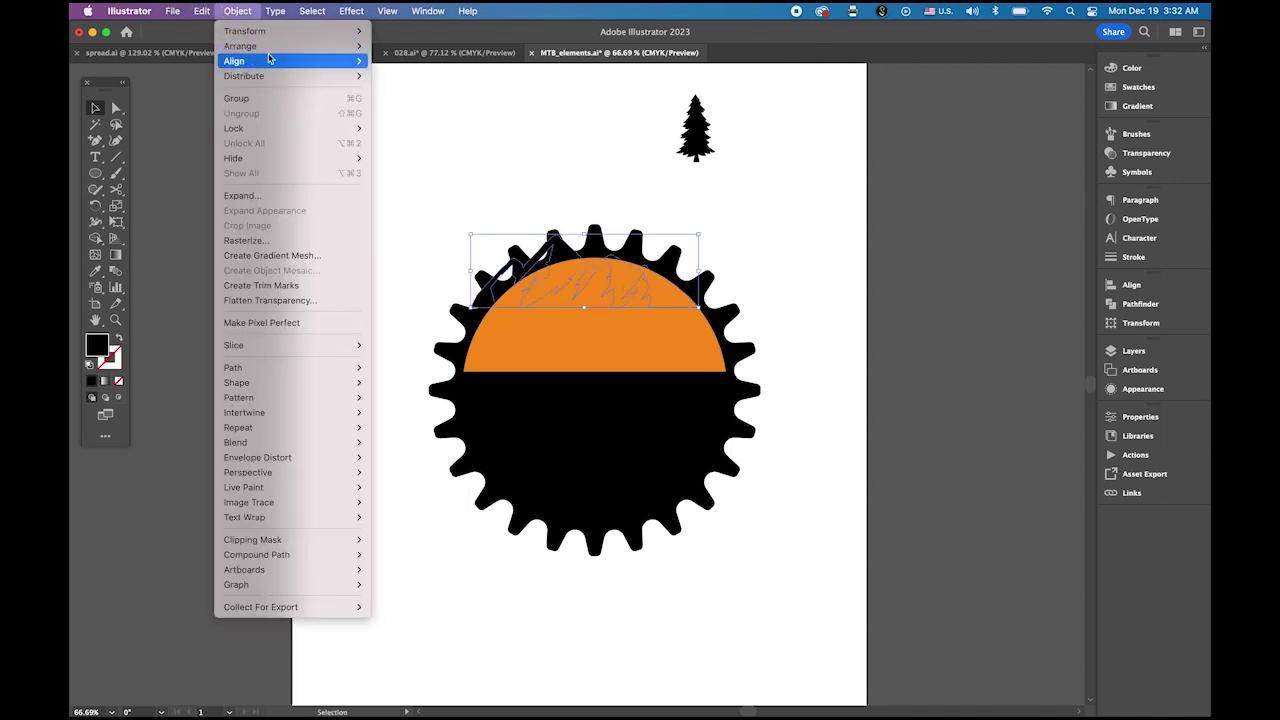
{"action": "mouse_move", "coordinate": [270, 46]}
{"action": "left_click", "coordinate": [430, 46]}
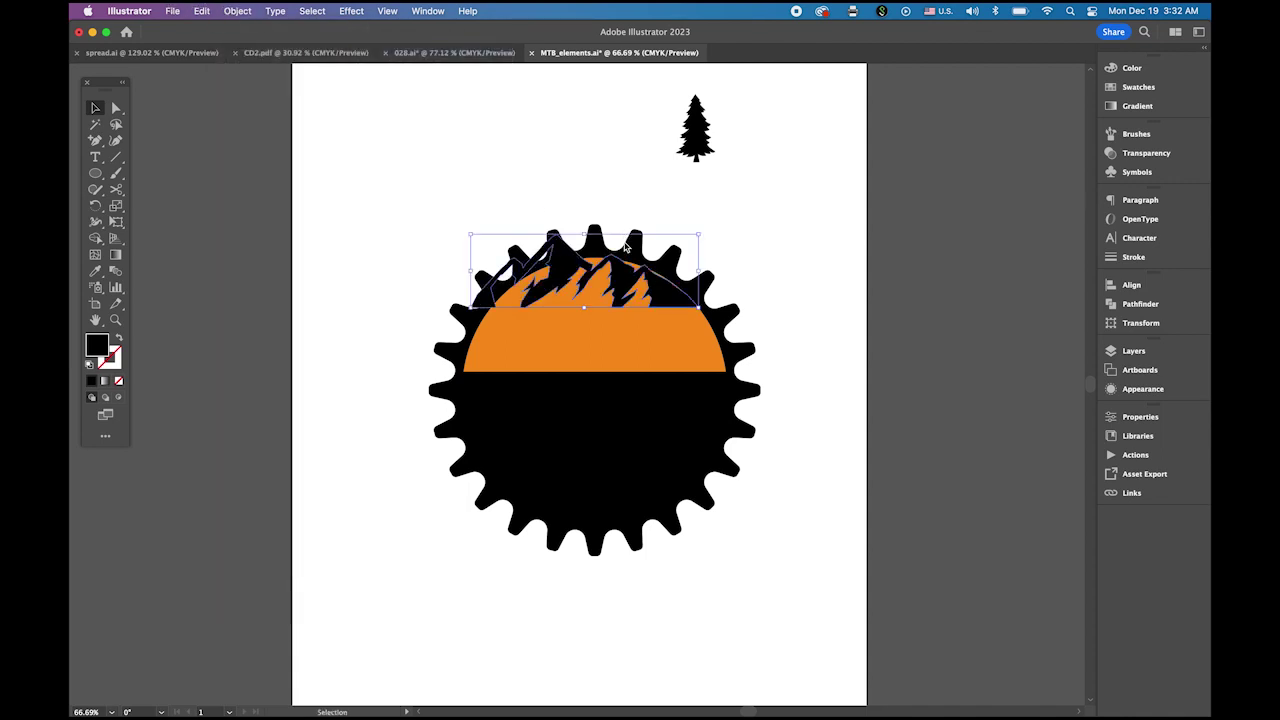
{"action": "left_click_drag", "start_coordinate": [625, 282], "coordinate": [632, 346]}
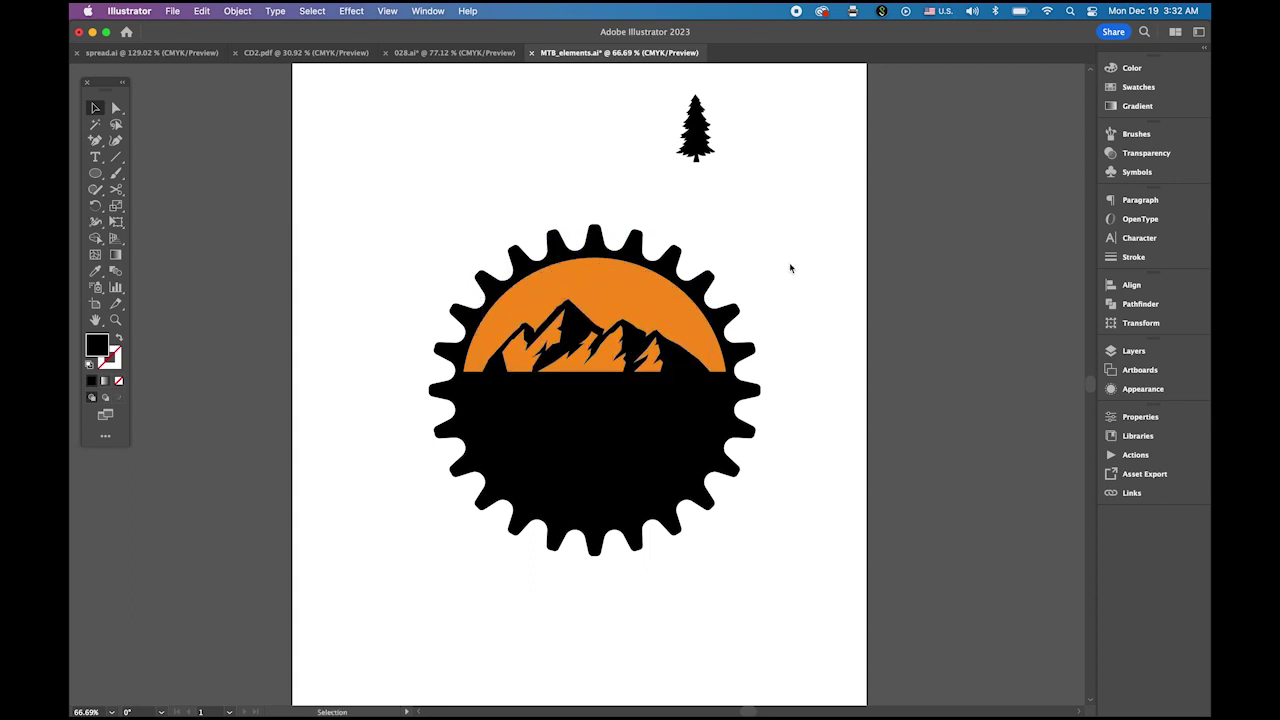
- Move the tree to just above the gear's top tooth and bring it to the front
{"action": "left_click_drag", "start_coordinate": [700, 150], "coordinate": [598, 211]}
{"action": "left_click", "coordinate": [235, 11]}
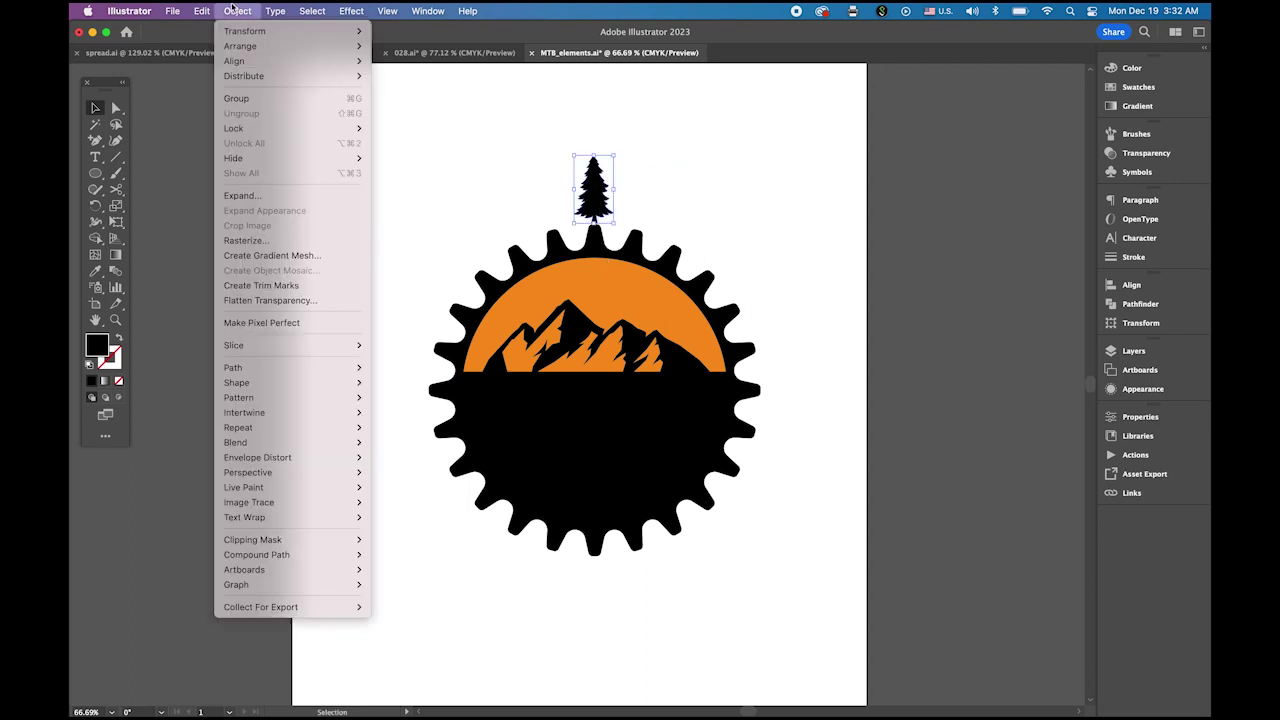
{"action": "mouse_move", "coordinate": [323, 62]}
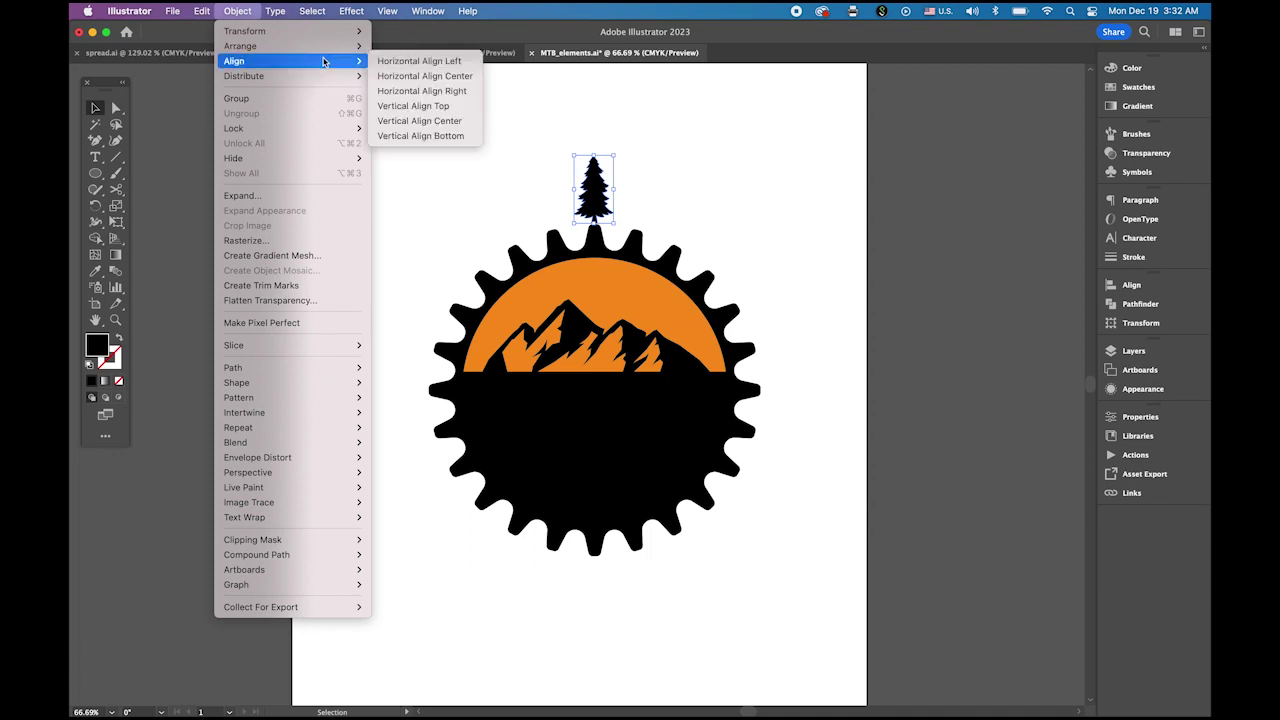
{"action": "left_click", "coordinate": [405, 46]}
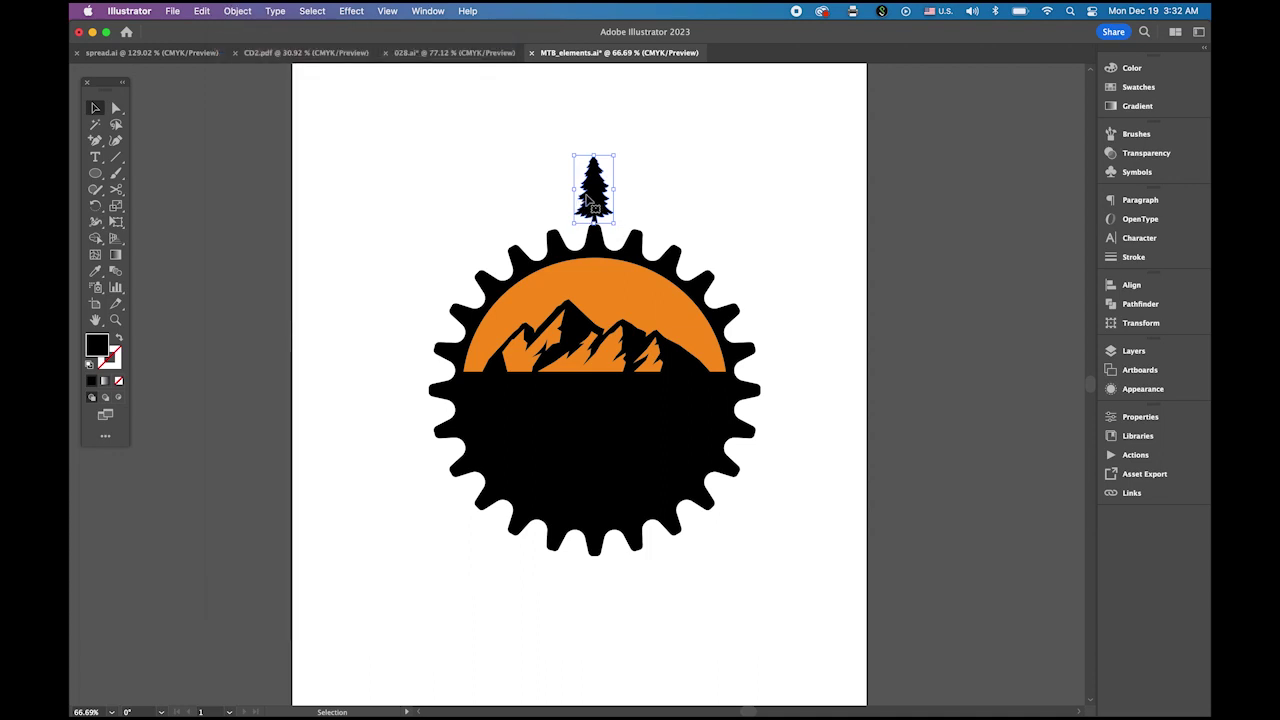
- Place the tree at the left end of the orange half circle, overlapping its flat edge, and scale it down slightly
{"action": "left_click_drag", "start_coordinate": [590, 200], "coordinate": [477, 372]}
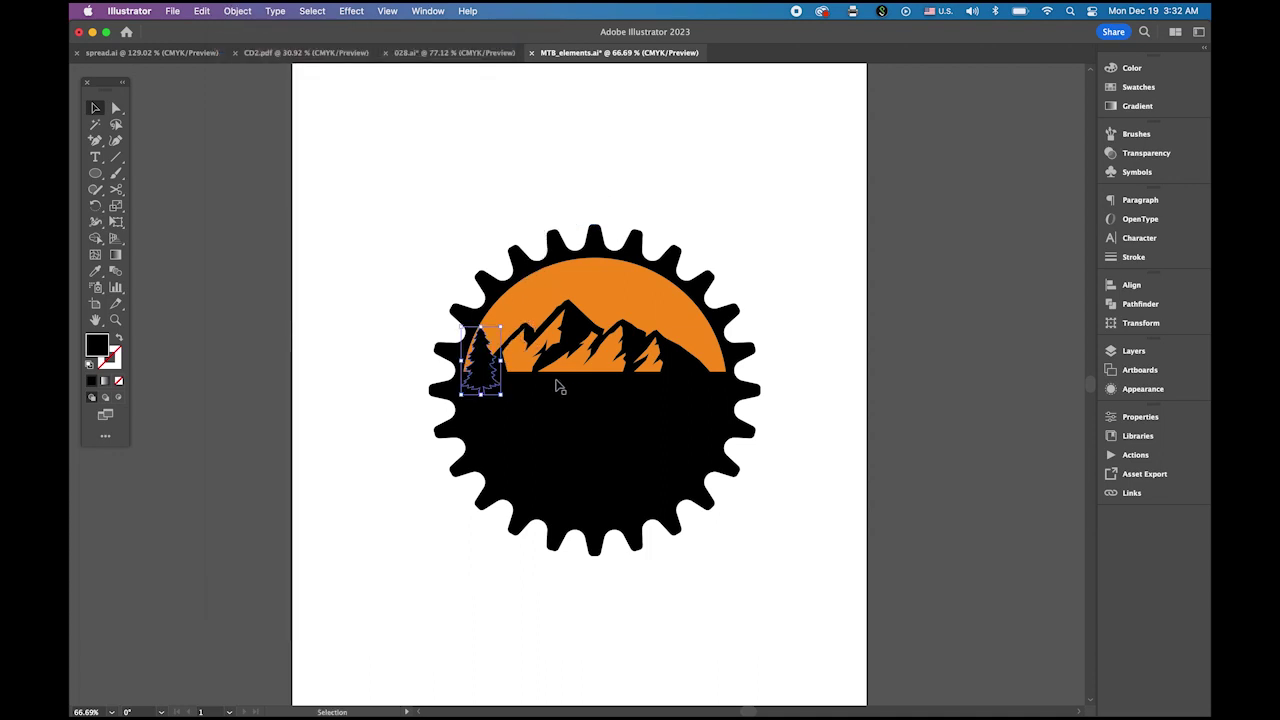
{"action": "scroll", "coordinate": [545, 365], "scroll_direction": "up", "scroll_amount": 5}
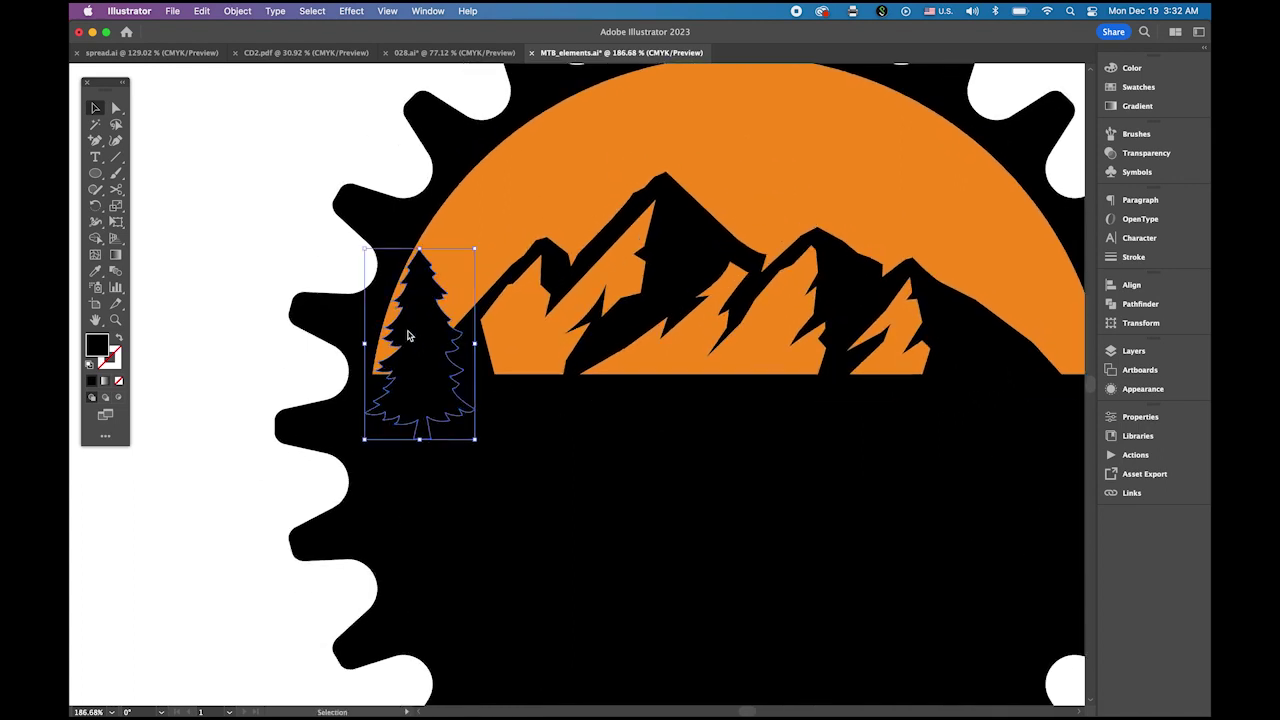
{"action": "left_click_drag", "start_coordinate": [408, 336], "coordinate": [435, 301]}
{"action": "left_click_drag", "start_coordinate": [497, 213], "coordinate": [491, 223]}
- Duplicate the left tree twice beside the mountains, making one copy small and stretching the other into a tall, narrow tree
{"action": "left_click_drag", "start_coordinate": [450, 295], "coordinate": [544, 312]}
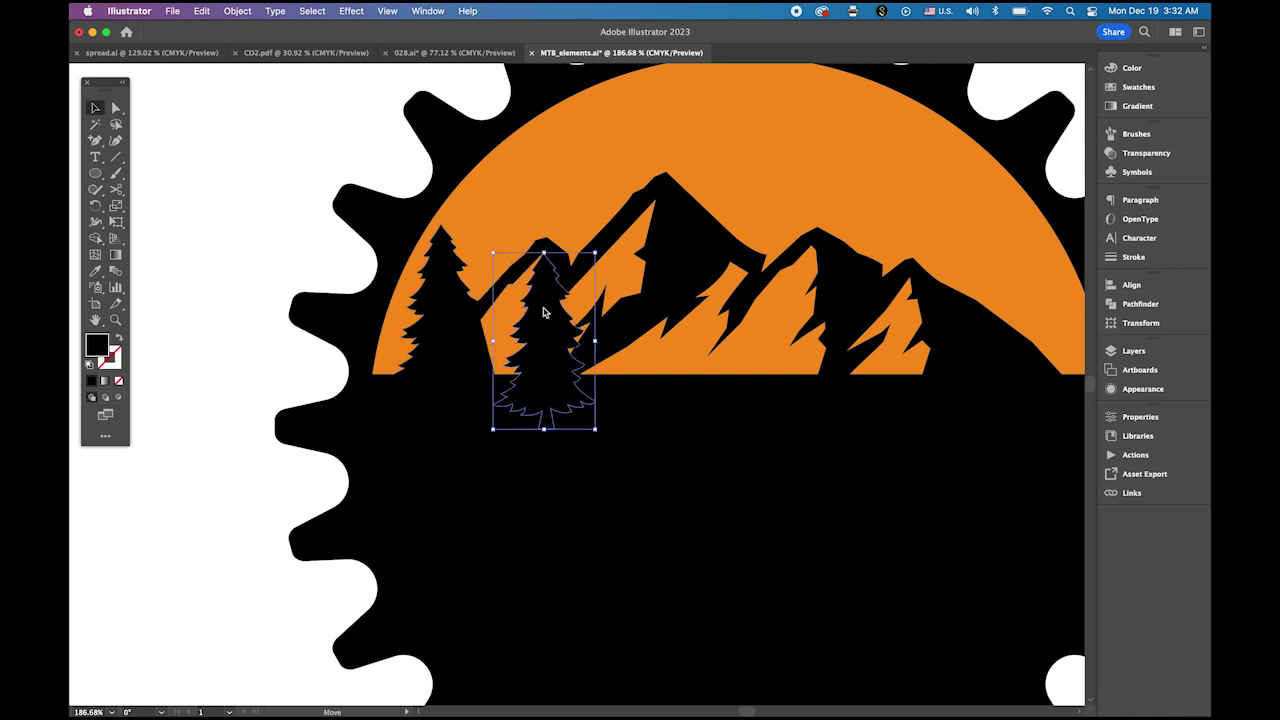
{"action": "left_click_drag", "start_coordinate": [590, 258], "coordinate": [541, 345]}
{"action": "left_click_drag", "start_coordinate": [517, 412], "coordinate": [512, 357]}
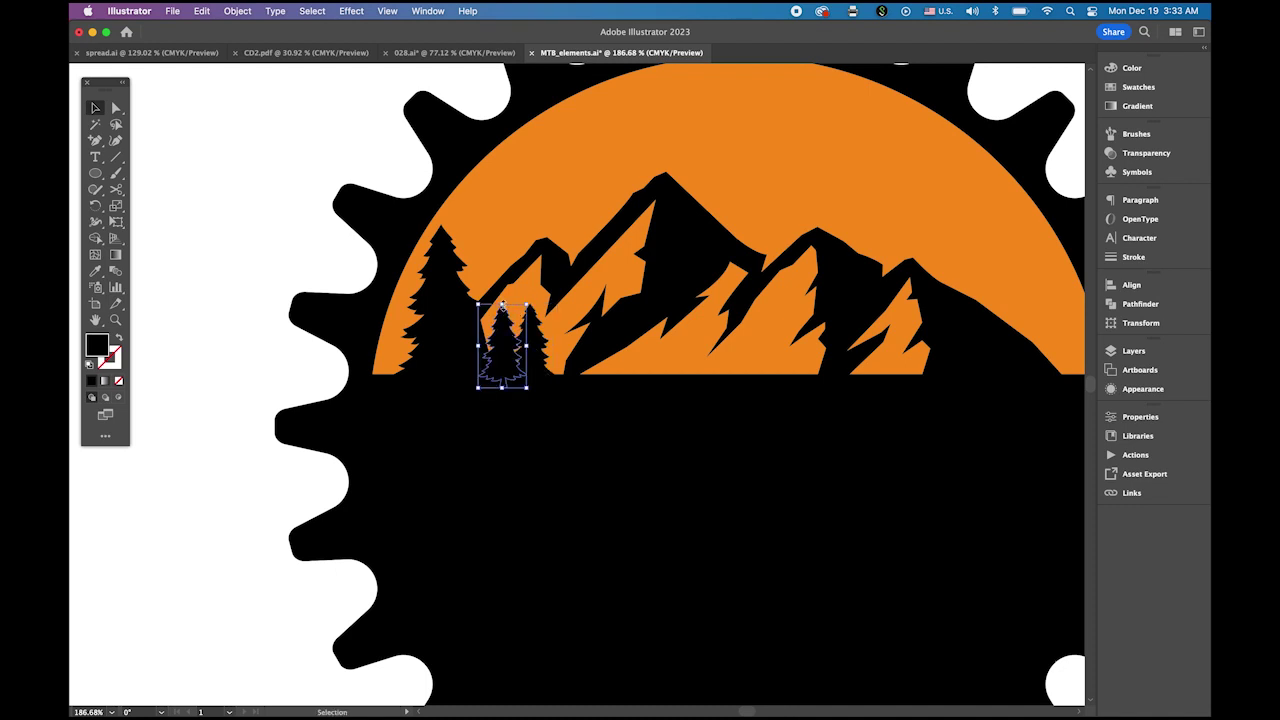
{"action": "left_click_drag", "start_coordinate": [502, 305], "coordinate": [502, 188]}
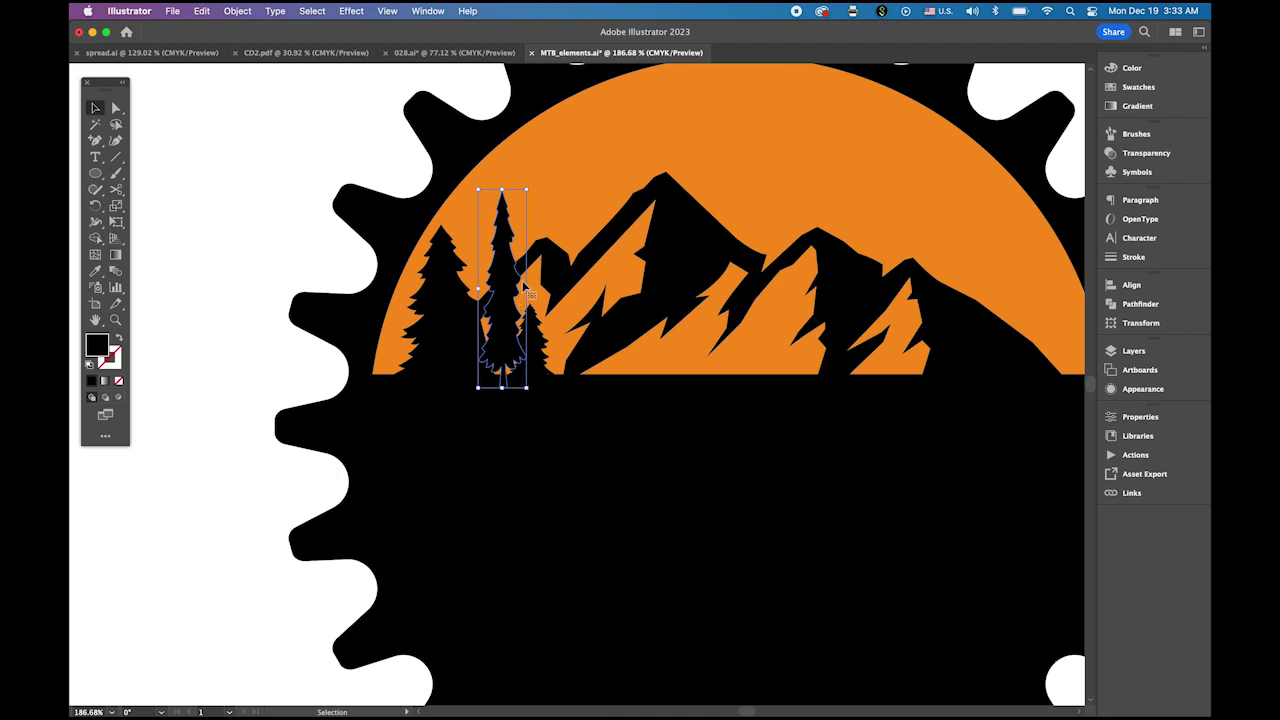
{"action": "left_click_drag", "start_coordinate": [527, 290], "coordinate": [490, 329]}
{"action": "left_click", "coordinate": [294, 183]}
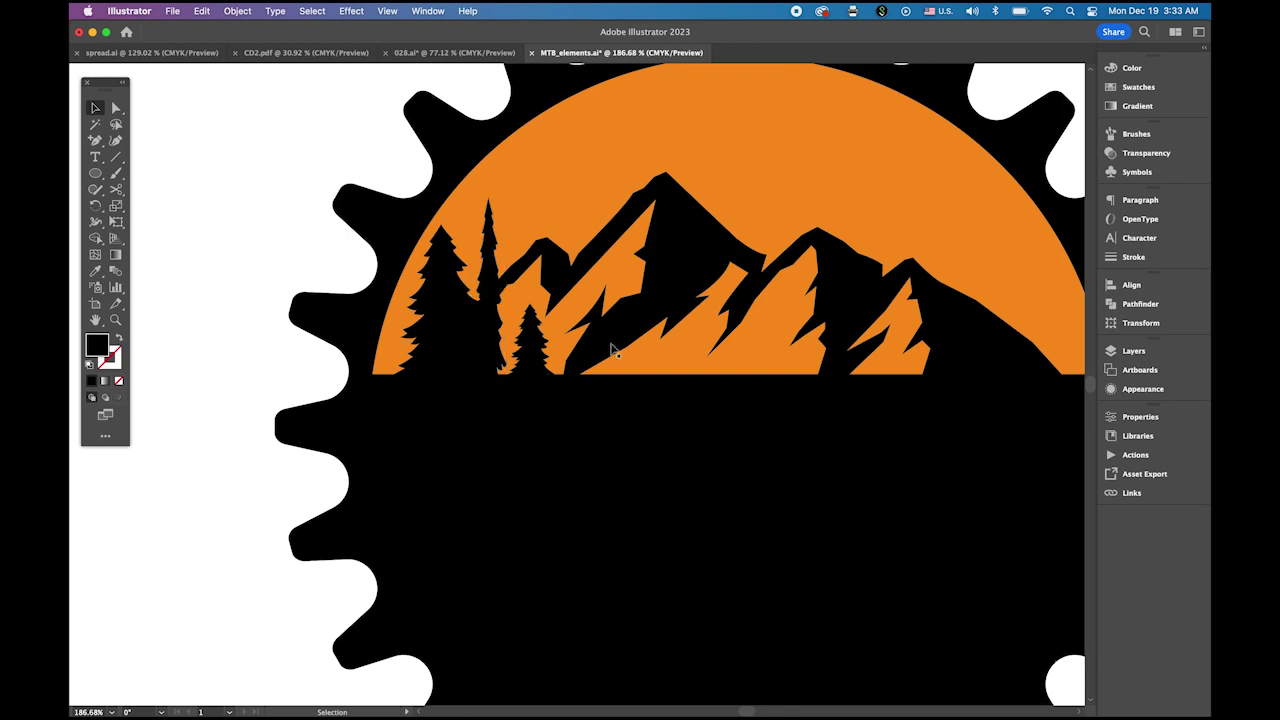
- Copy the large left tree to the right end of the orange half circle and scale the copy down slightly
{"action": "left_click_drag", "start_coordinate": [700, 374], "coordinate": [523, 383]}
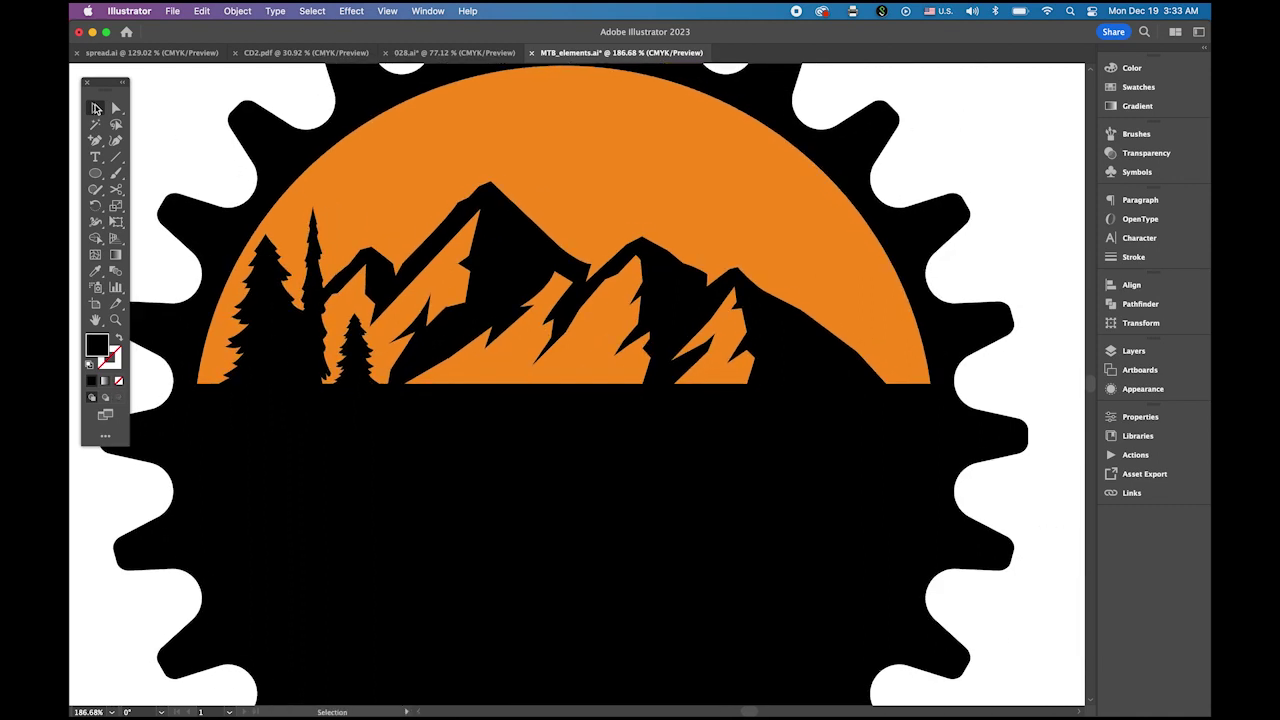
{"action": "left_click", "coordinate": [265, 310]}
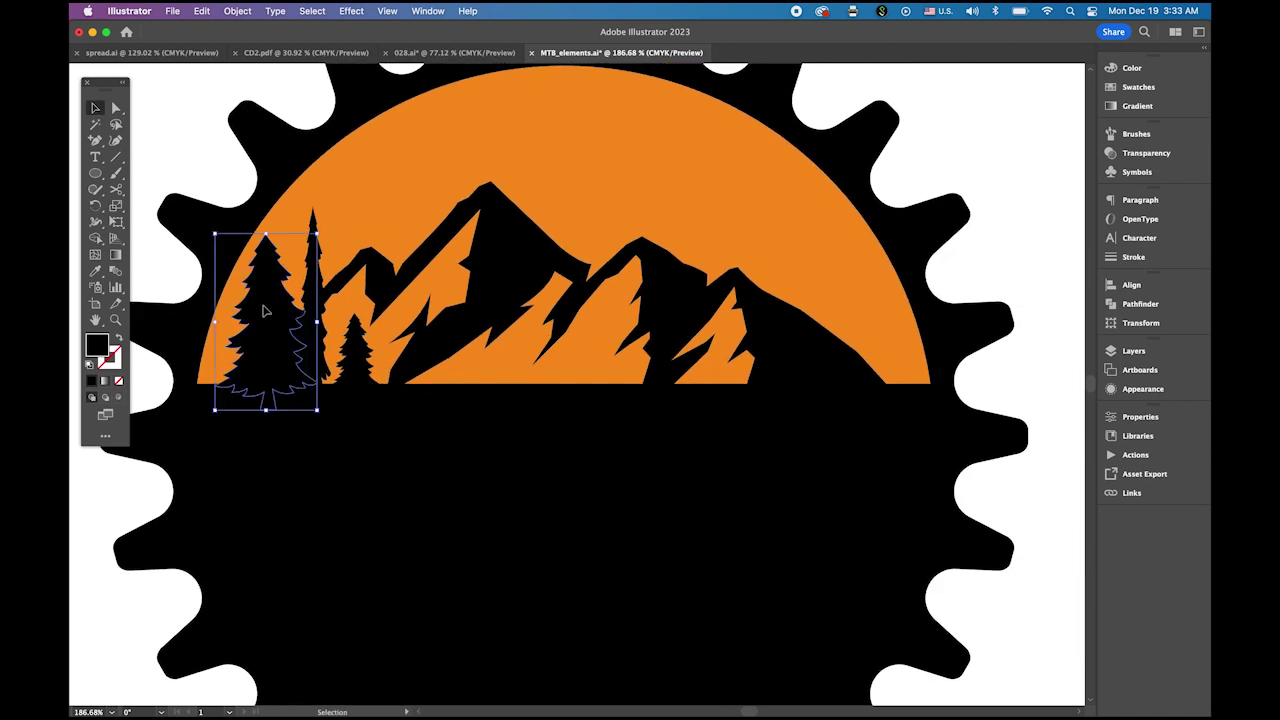
{"action": "left_click_drag", "start_coordinate": [265, 310], "coordinate": [866, 318]}
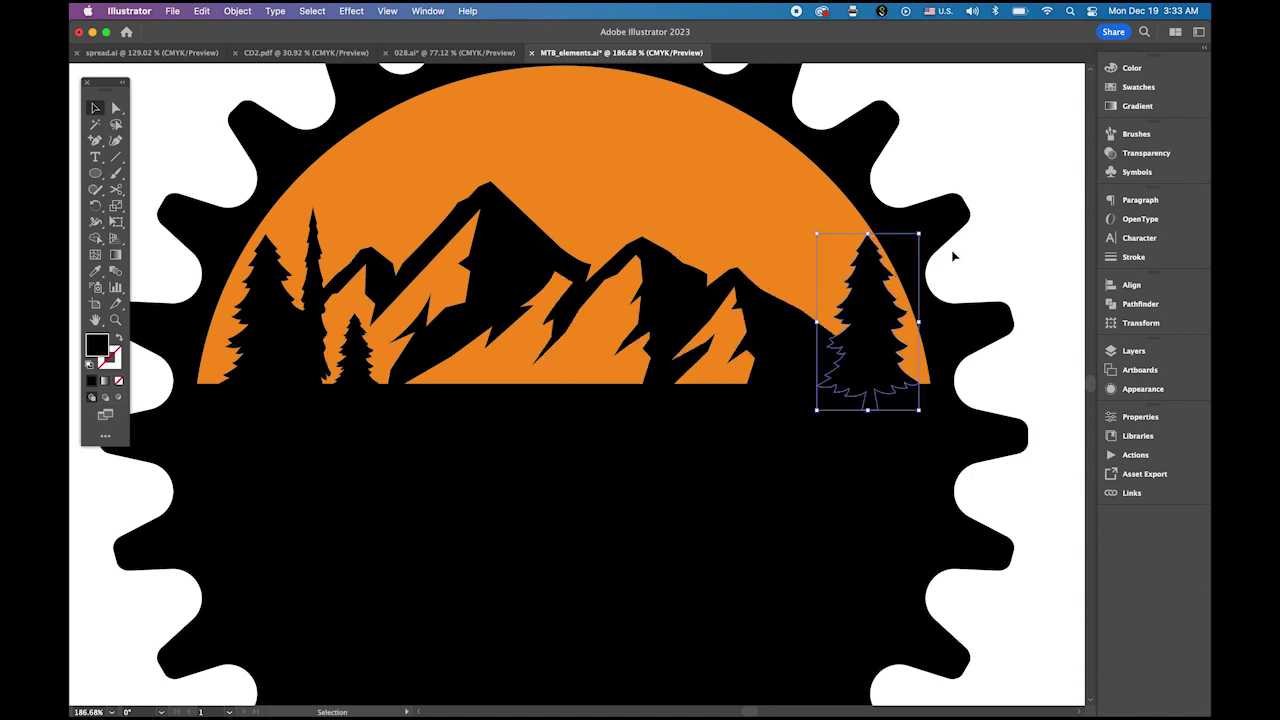
{"action": "left_click_drag", "start_coordinate": [919, 236], "coordinate": [909, 250]}
- Add a narrow, taller copy of the right tree just to its left and deselect it
{"action": "left_click_drag", "start_coordinate": [884, 320], "coordinate": [826, 333]}
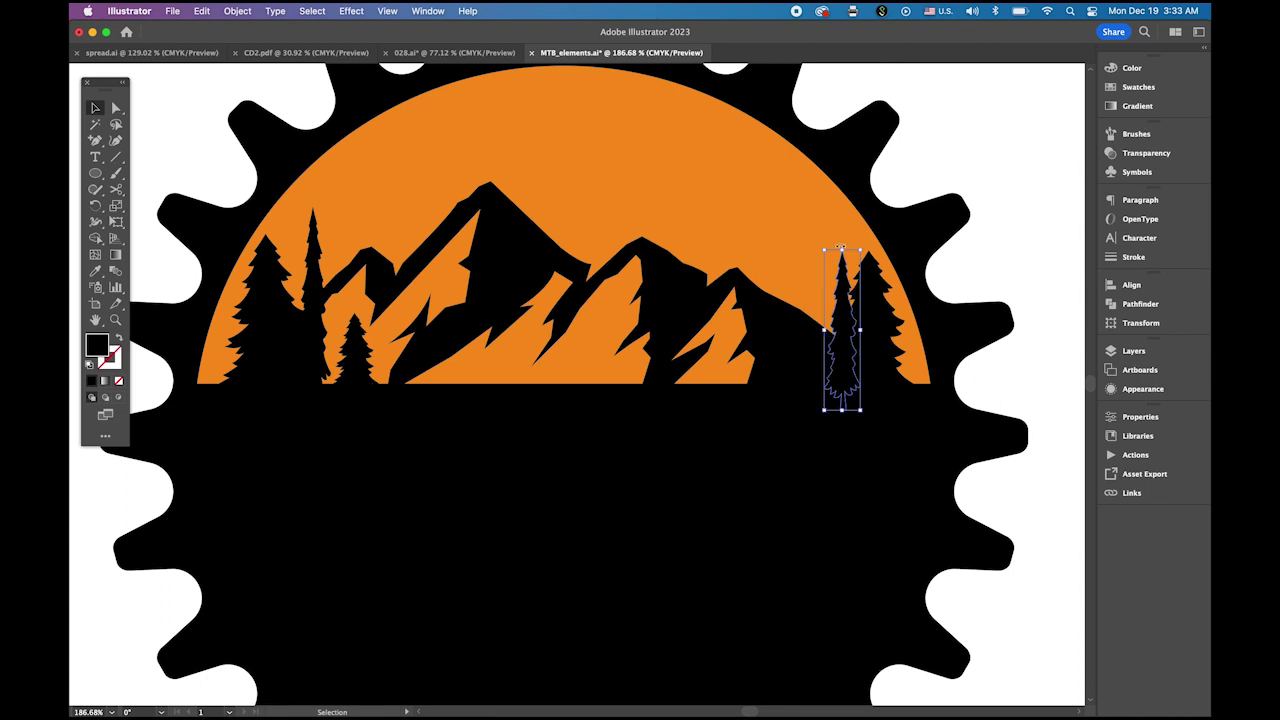
{"action": "left_click_drag", "start_coordinate": [841, 251], "coordinate": [842, 214]}
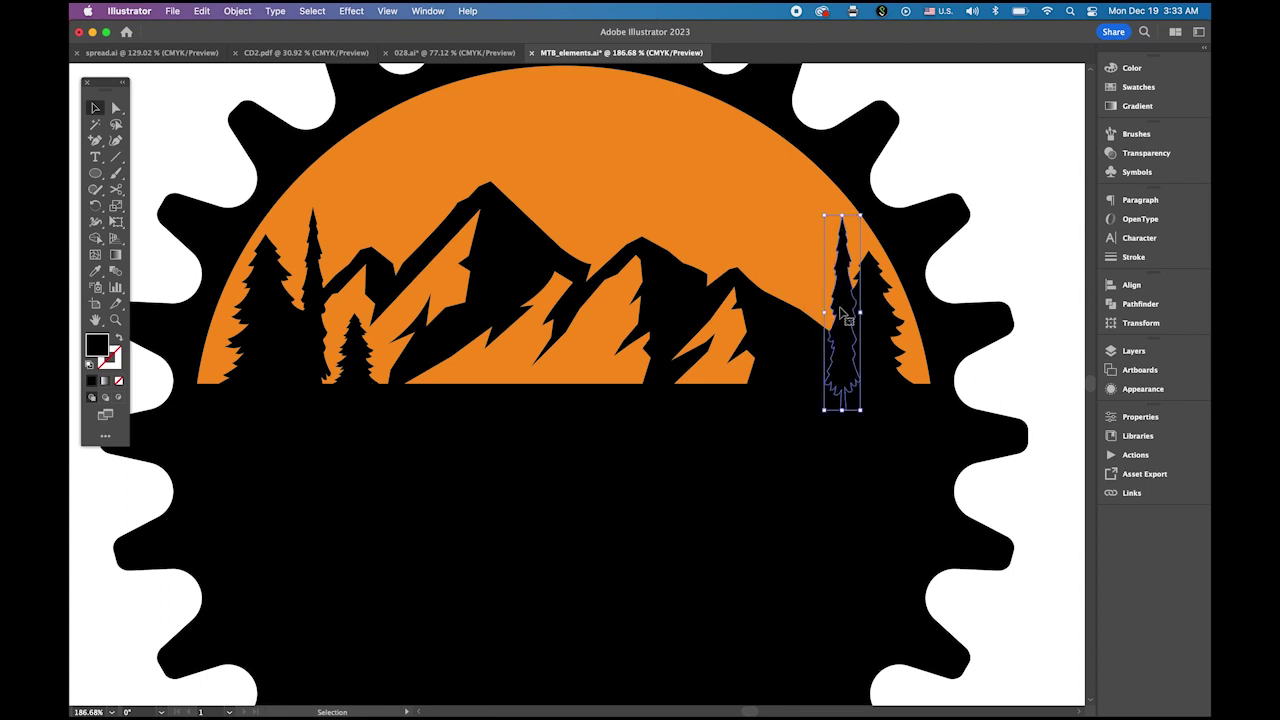
{"action": "left_click_drag", "start_coordinate": [844, 312], "coordinate": [825, 312]}
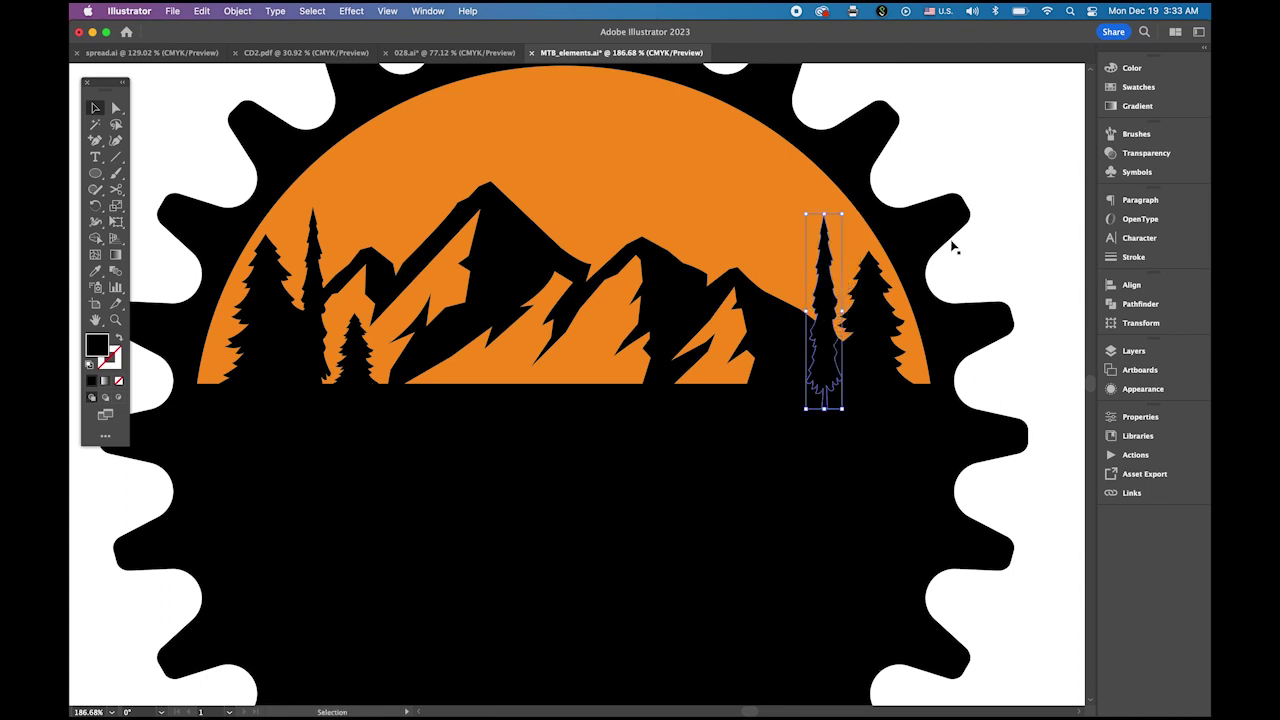
{"action": "left_click", "coordinate": [997, 214]}
- Set up the Pen tool with no fill and a black stroke of 0.25 pt
{"action": "scroll", "coordinate": [820, 366], "scroll_direction": "down", "scroll_amount": 3}
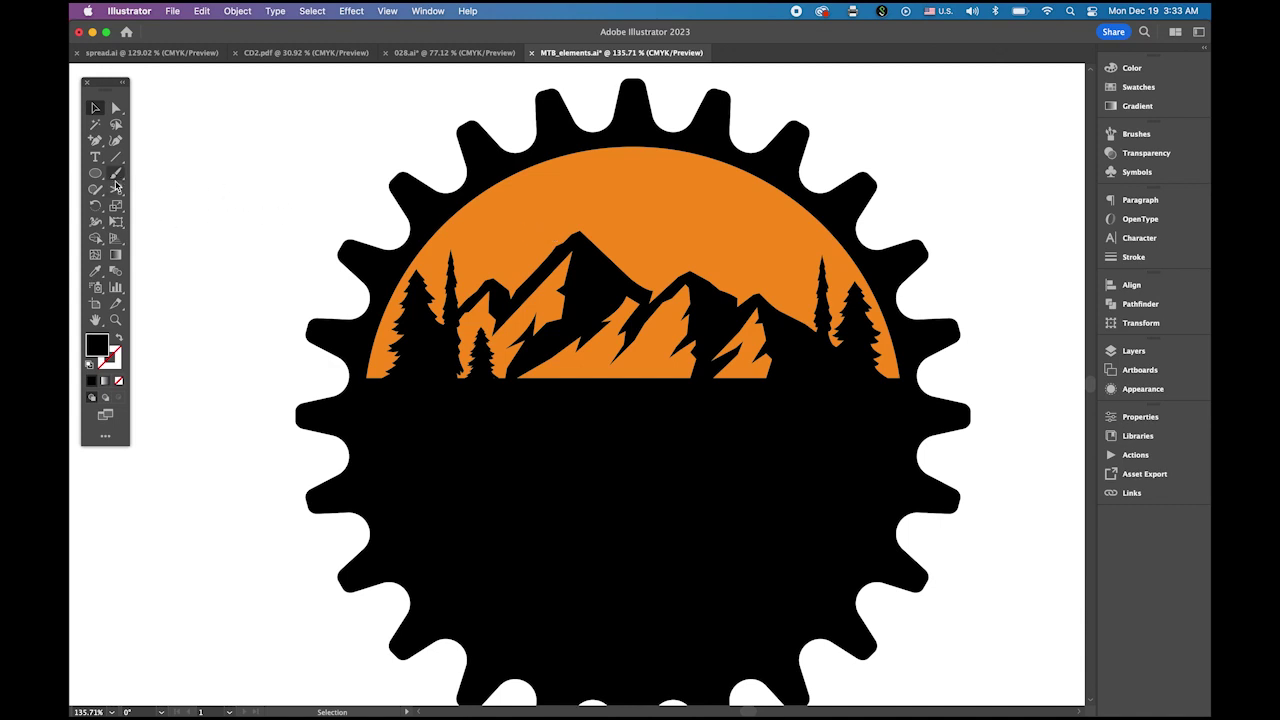
{"action": "left_click_drag", "start_coordinate": [95, 141], "coordinate": [148, 145]}
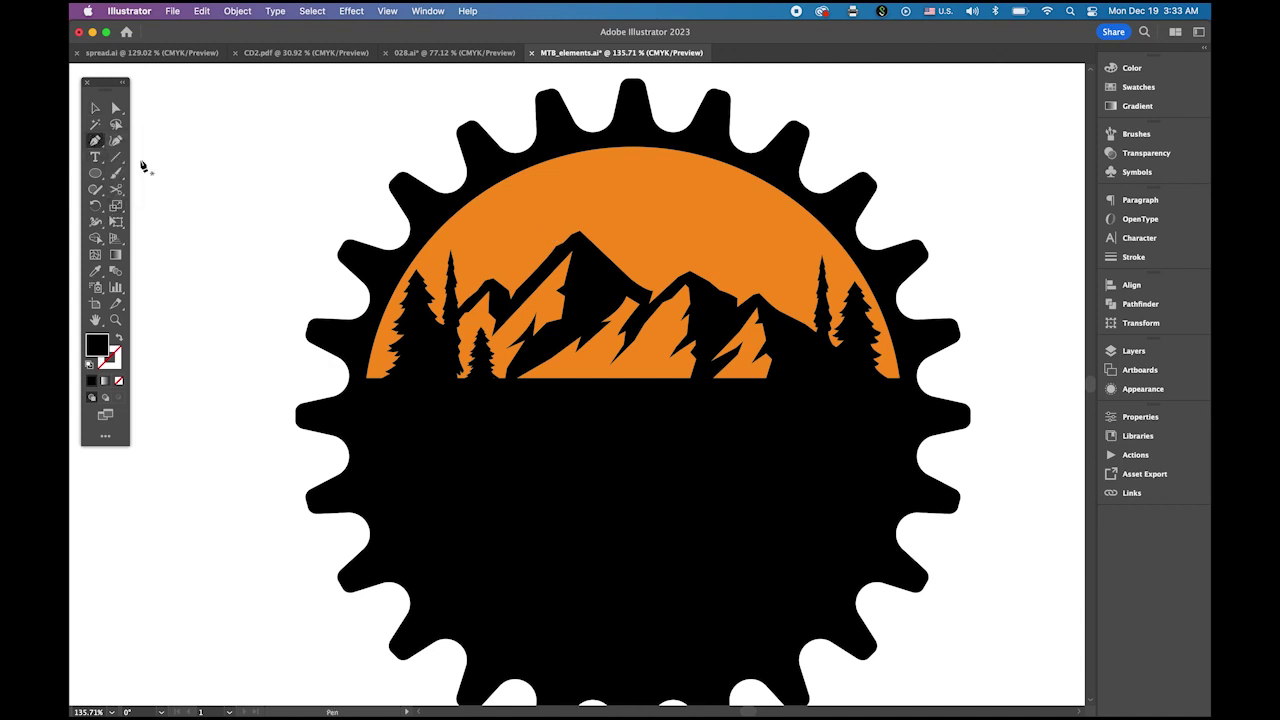
{"action": "left_click", "coordinate": [113, 342]}
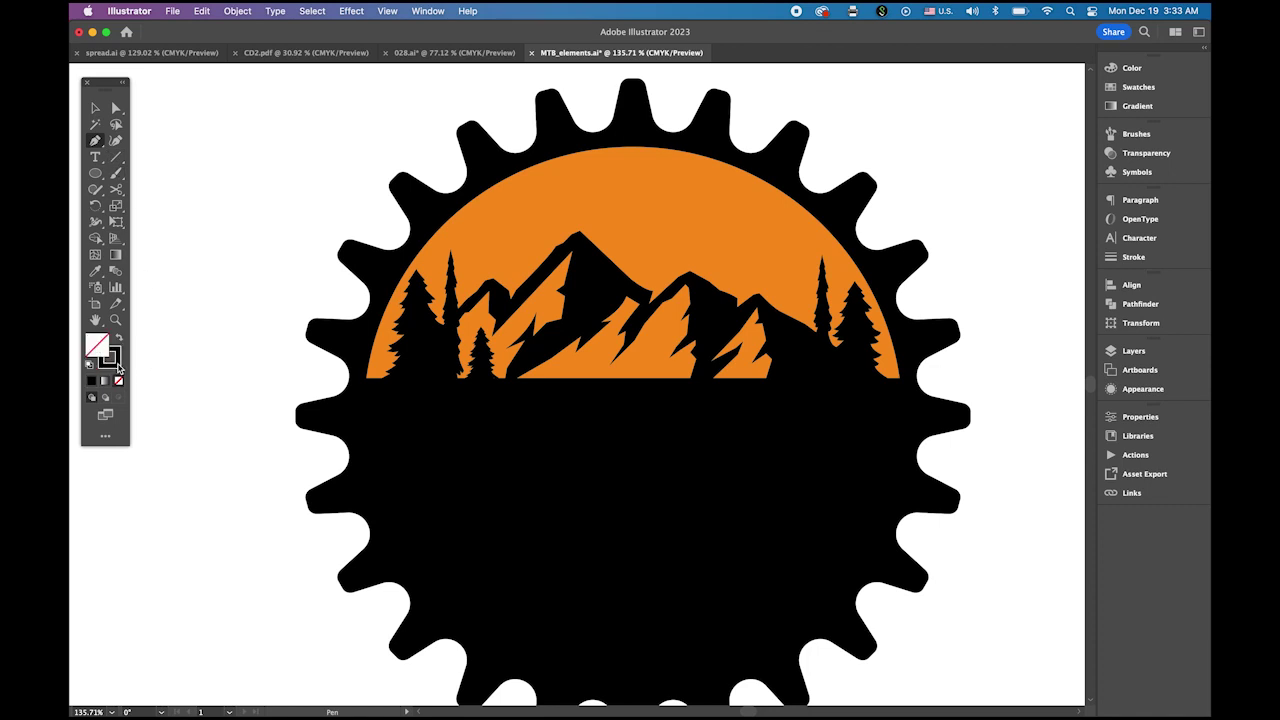
{"action": "left_click", "coordinate": [116, 364]}
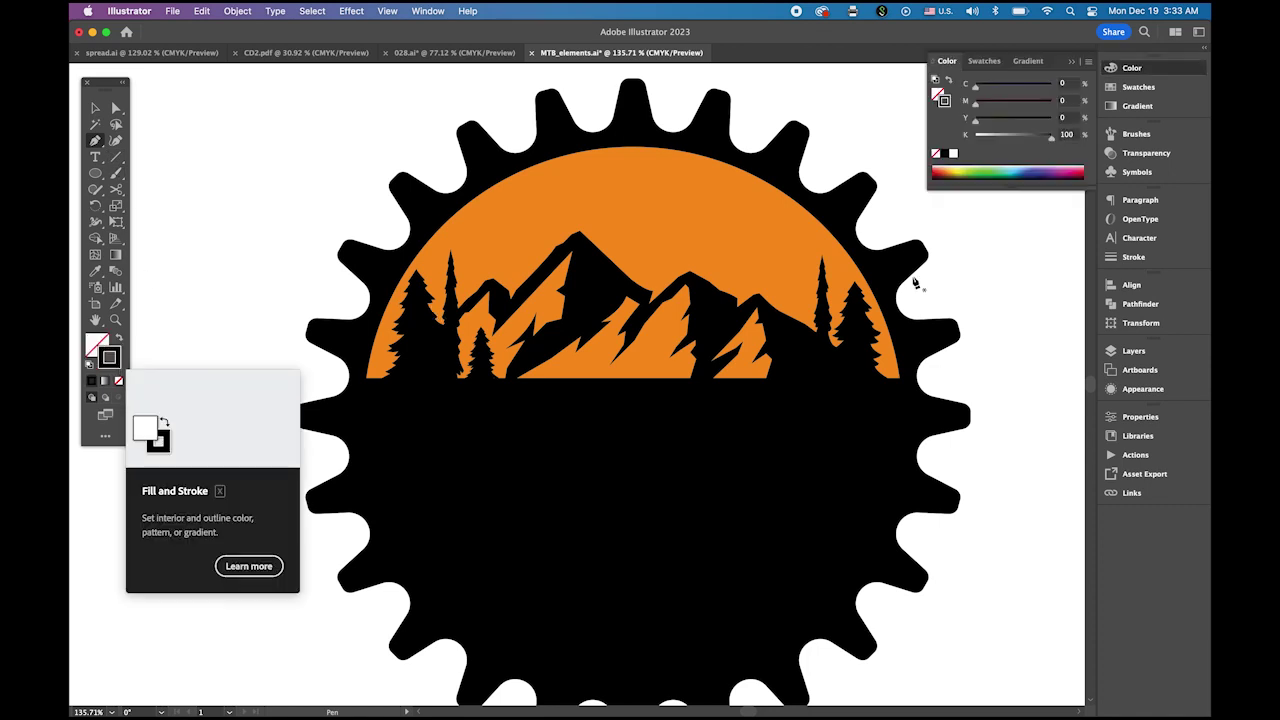
{"action": "left_click", "coordinate": [1133, 257]}
{"action": "left_click", "coordinate": [1039, 214]}
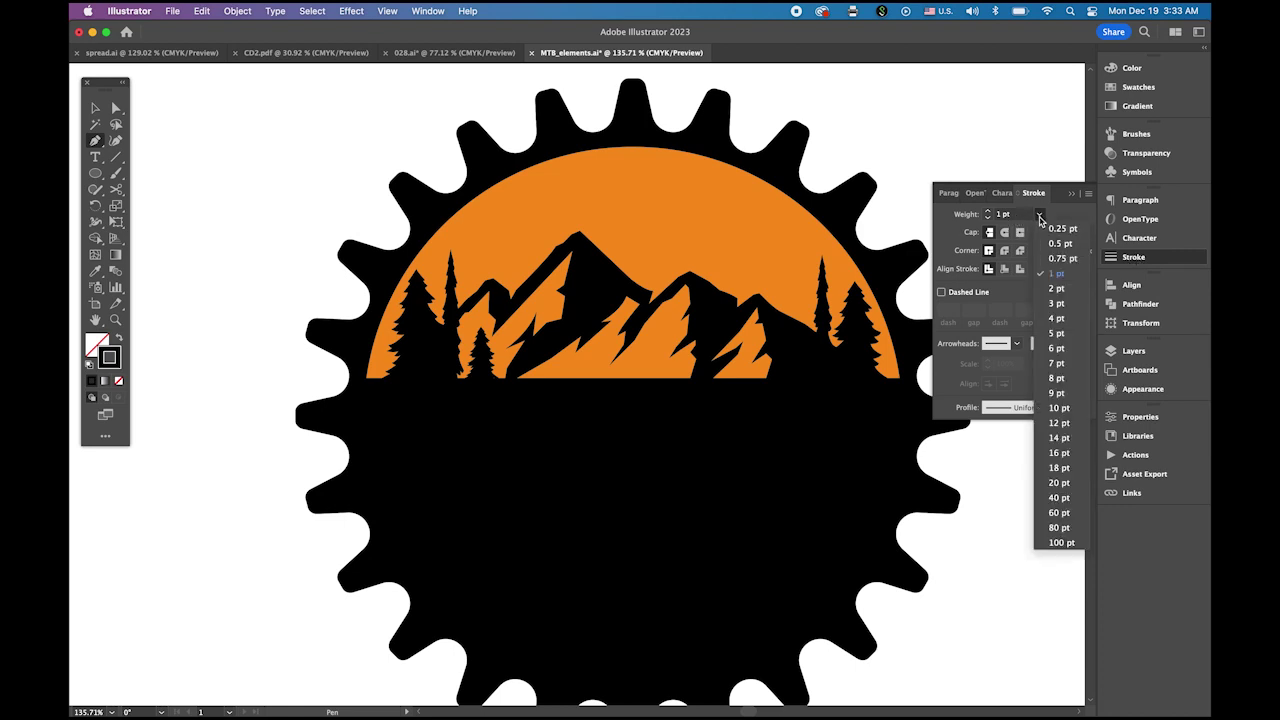
{"action": "left_click", "coordinate": [1078, 232]}
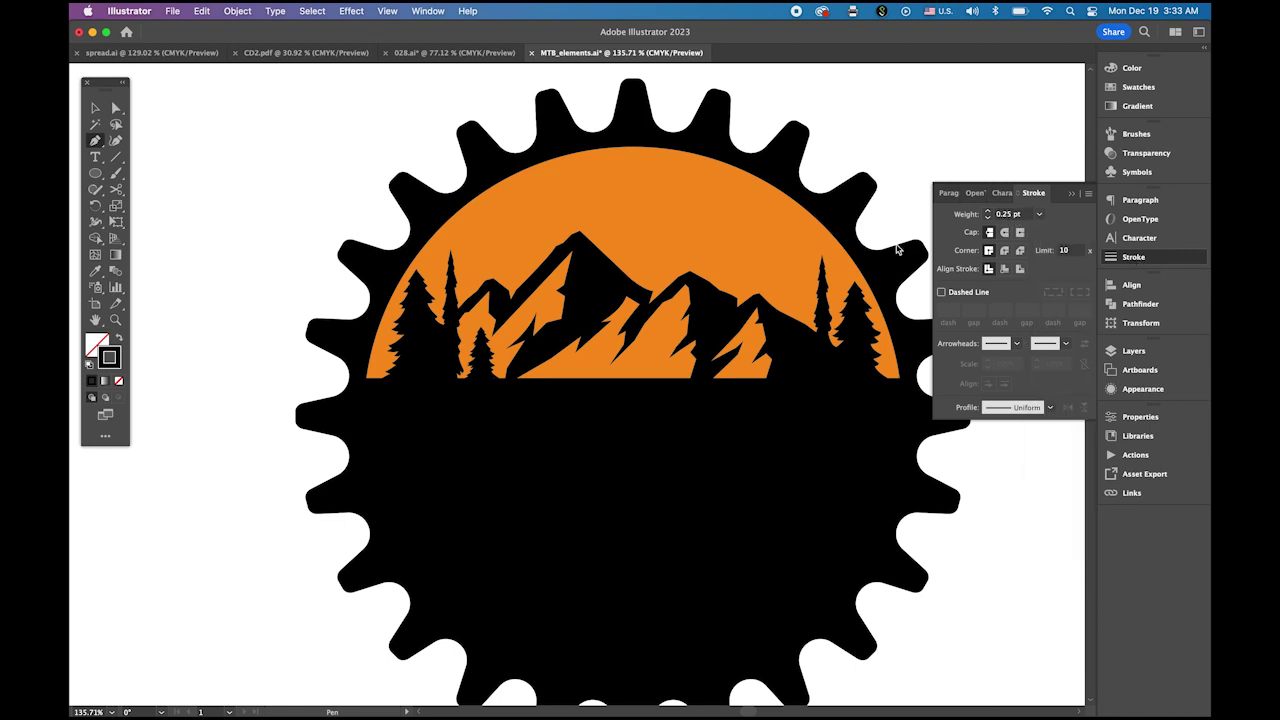
- Draw a thin, stepped cloud outline tapering inward from the left edge of the orange sky
{"action": "left_click", "coordinate": [436, 226]}
{"action": "left_click", "coordinate": [487, 225]}
{"action": "left_click_drag", "start_coordinate": [485, 224], "coordinate": [483, 218]}
- Draw two thin cloud outlines tapering inward from the sky's right edge, a long stepped one and a shorter one above it
{"action": "left_click", "coordinate": [845, 242]}
{"action": "left_click", "coordinate": [740, 242]}
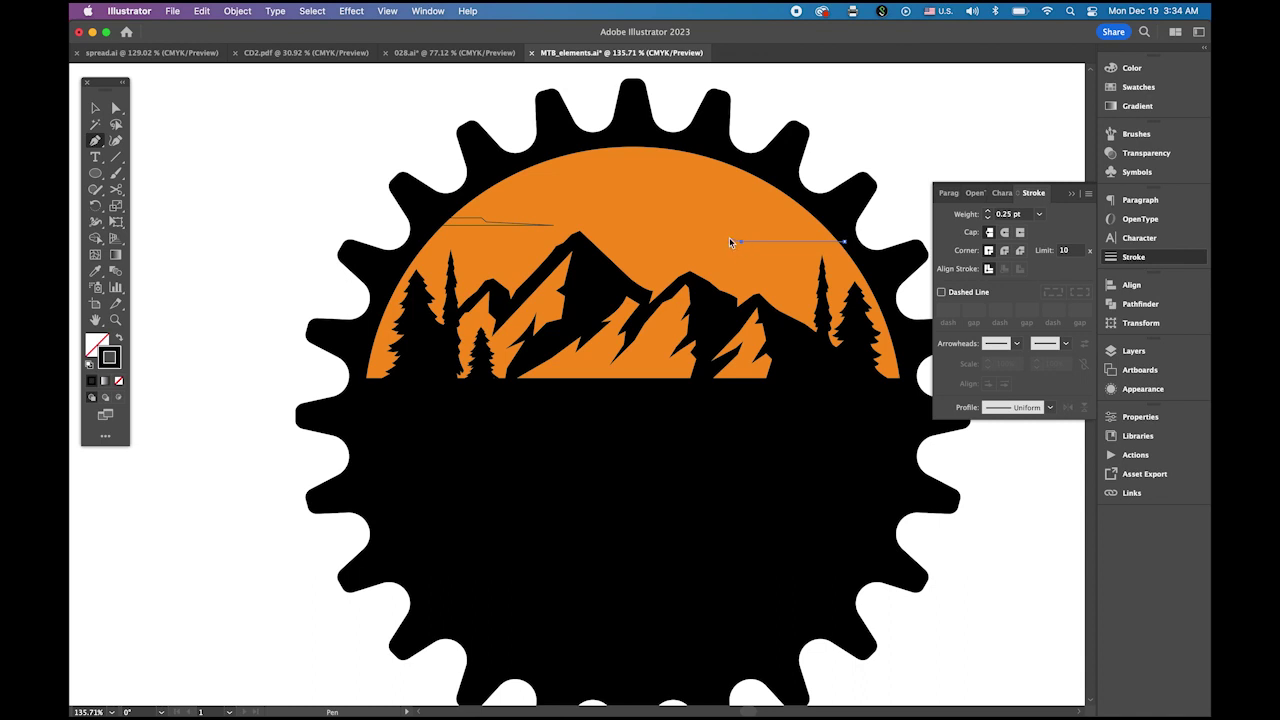
{"action": "left_click", "coordinate": [730, 240]}
{"action": "left_click", "coordinate": [658, 239]}
{"action": "left_click", "coordinate": [740, 236]}
{"action": "left_click", "coordinate": [843, 239]}
{"action": "left_click", "coordinate": [807, 205]}
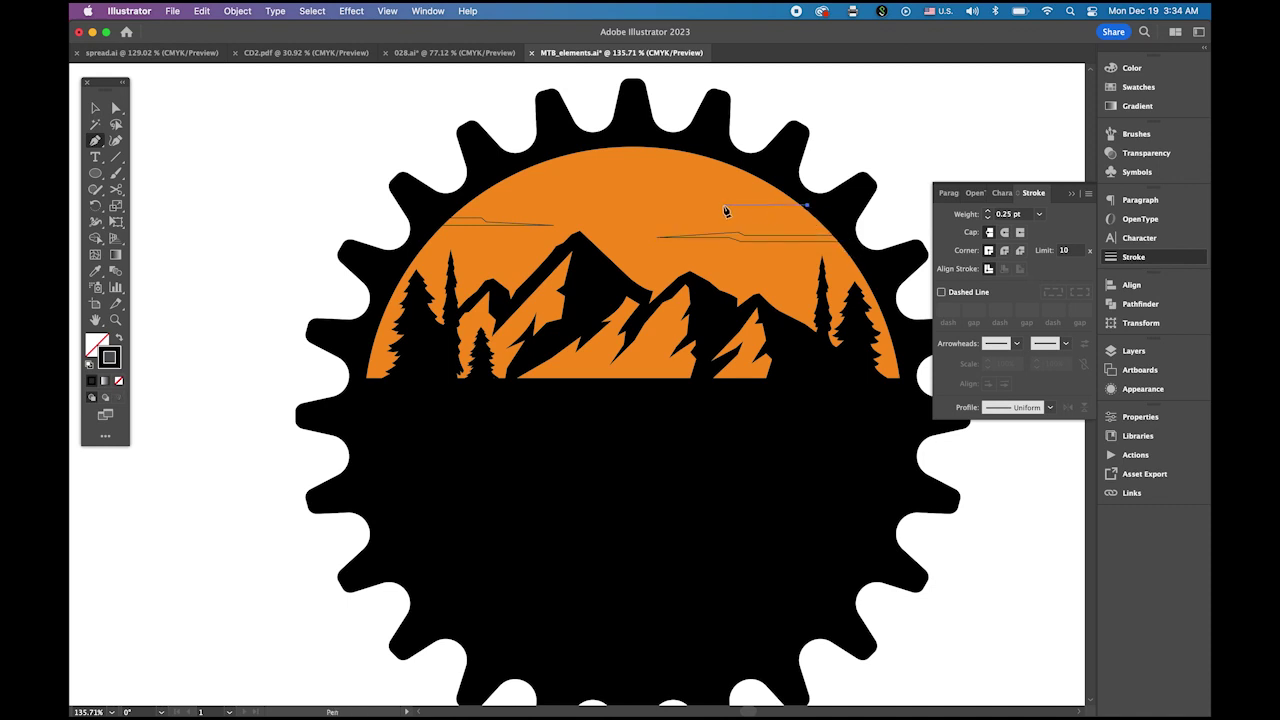
{"action": "left_click", "coordinate": [723, 205]}
- Select all three cloud outlines and swap their fill and stroke to make them solid black shapes
{"action": "left_click", "coordinate": [94, 109]}
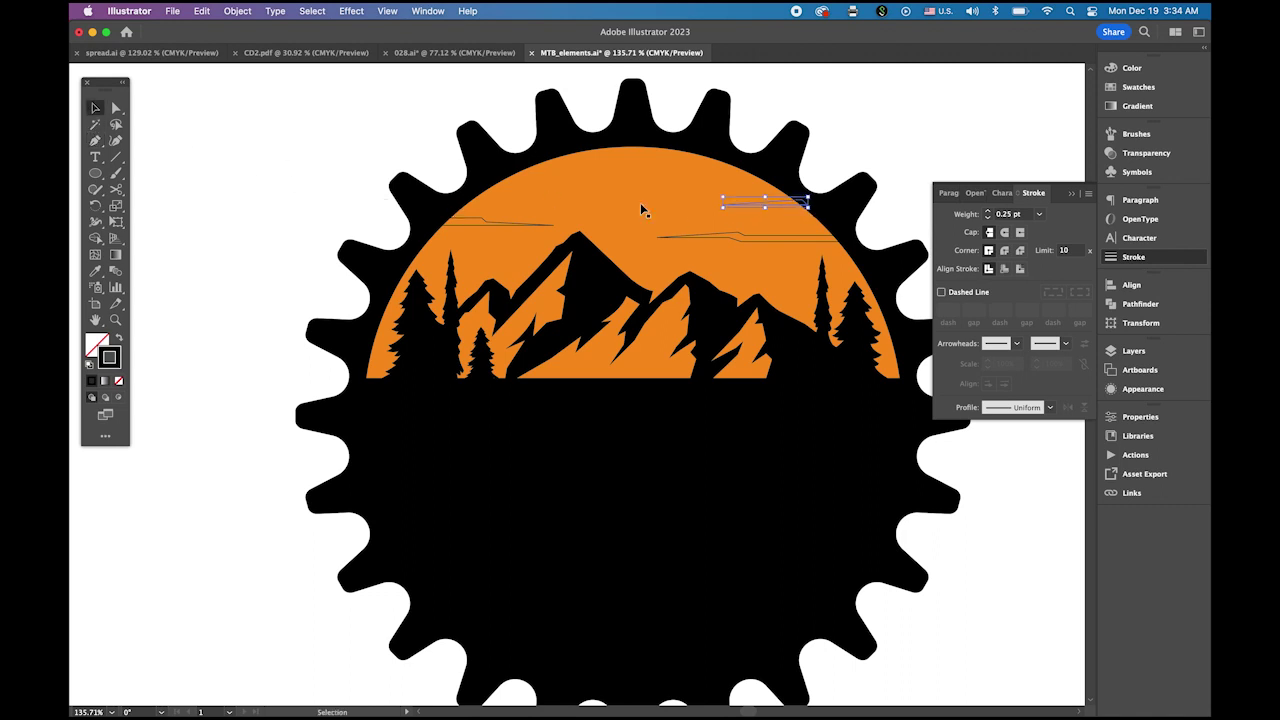
{"action": "left_click", "coordinate": [758, 236], "text": "shift"}
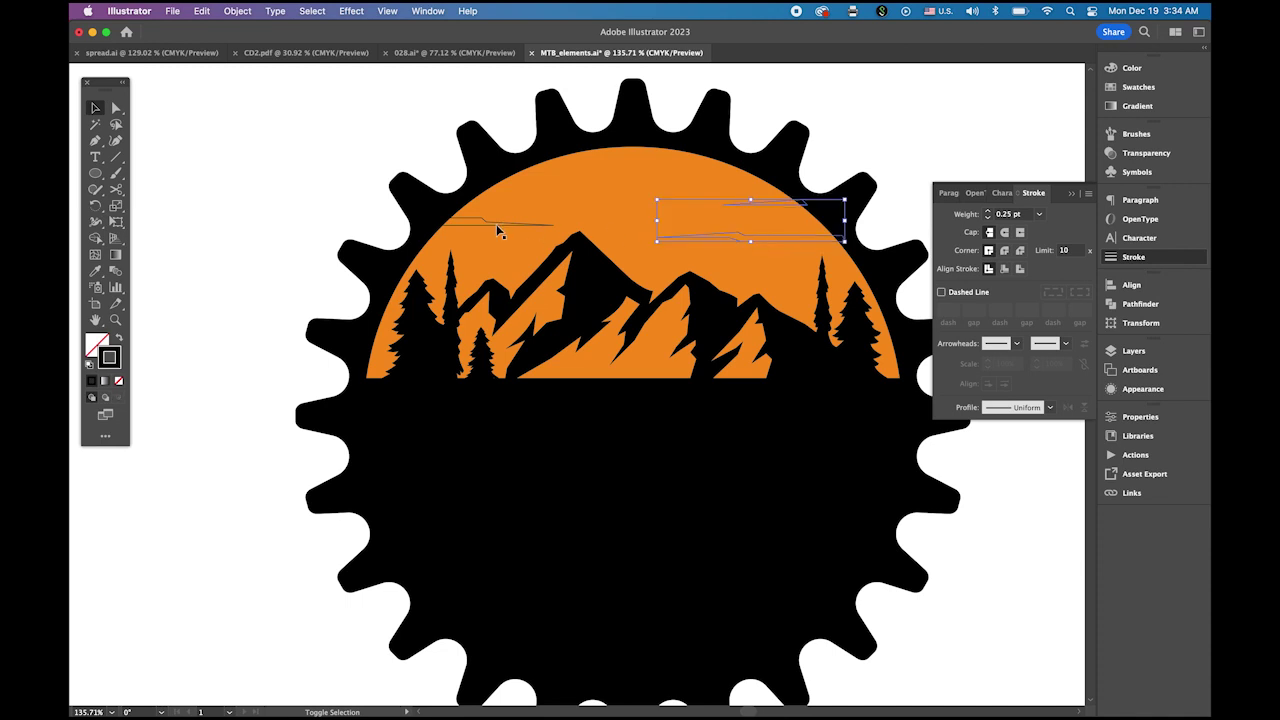
{"action": "left_click", "coordinate": [497, 226], "text": "shift"}
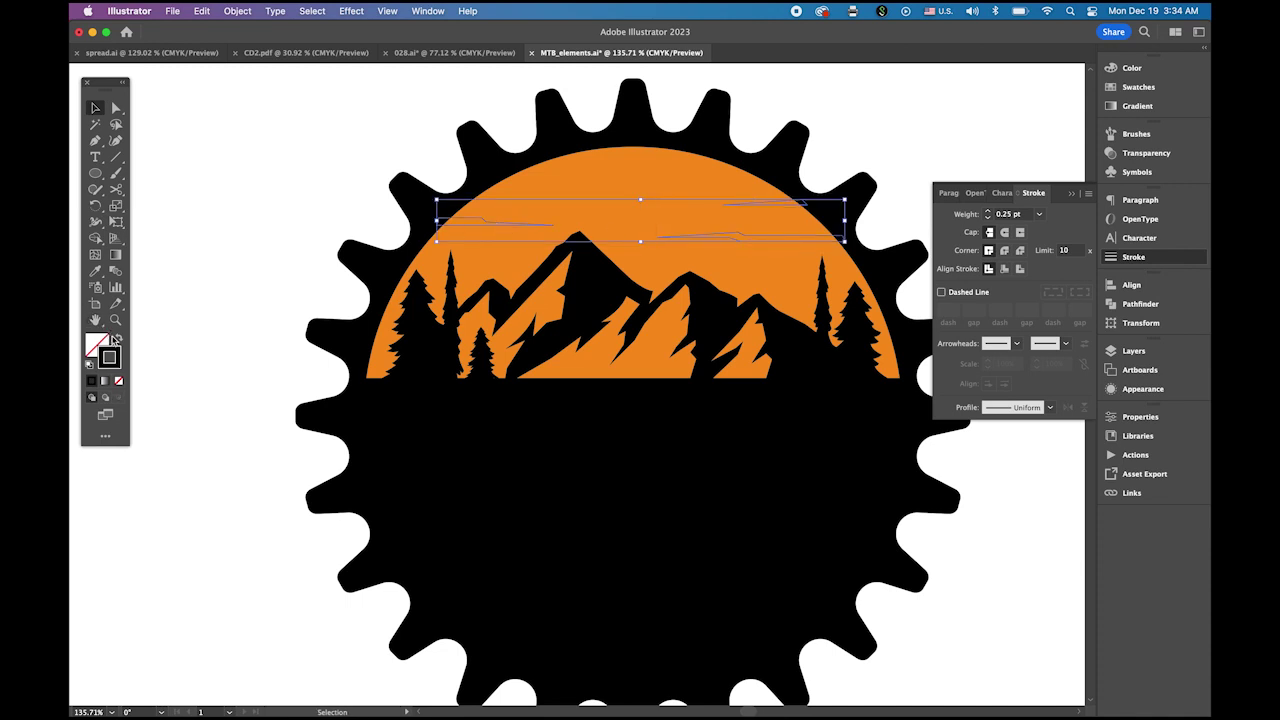
{"action": "left_click", "coordinate": [118, 341]}
{"action": "left_click", "coordinate": [178, 203]}
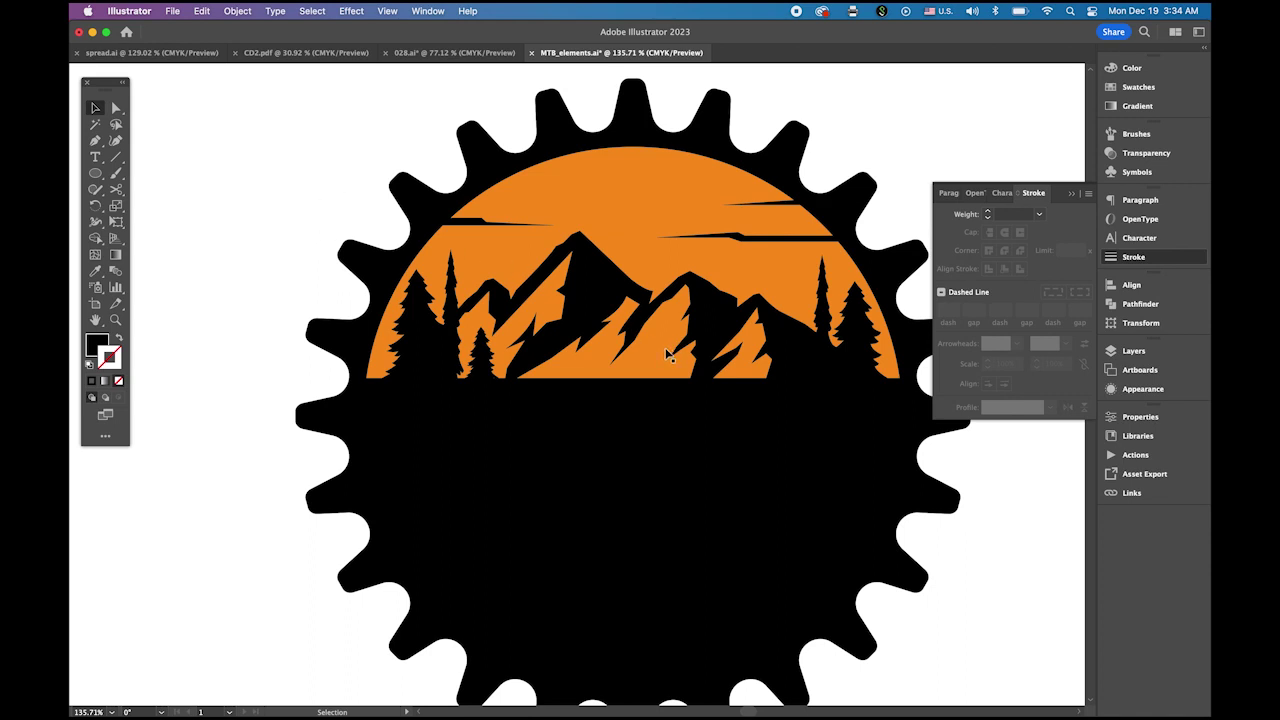
- Reposition the three clouds, raising the left and upper-right ones slightly and lowering the long right one
{"action": "left_click", "coordinate": [767, 197]}
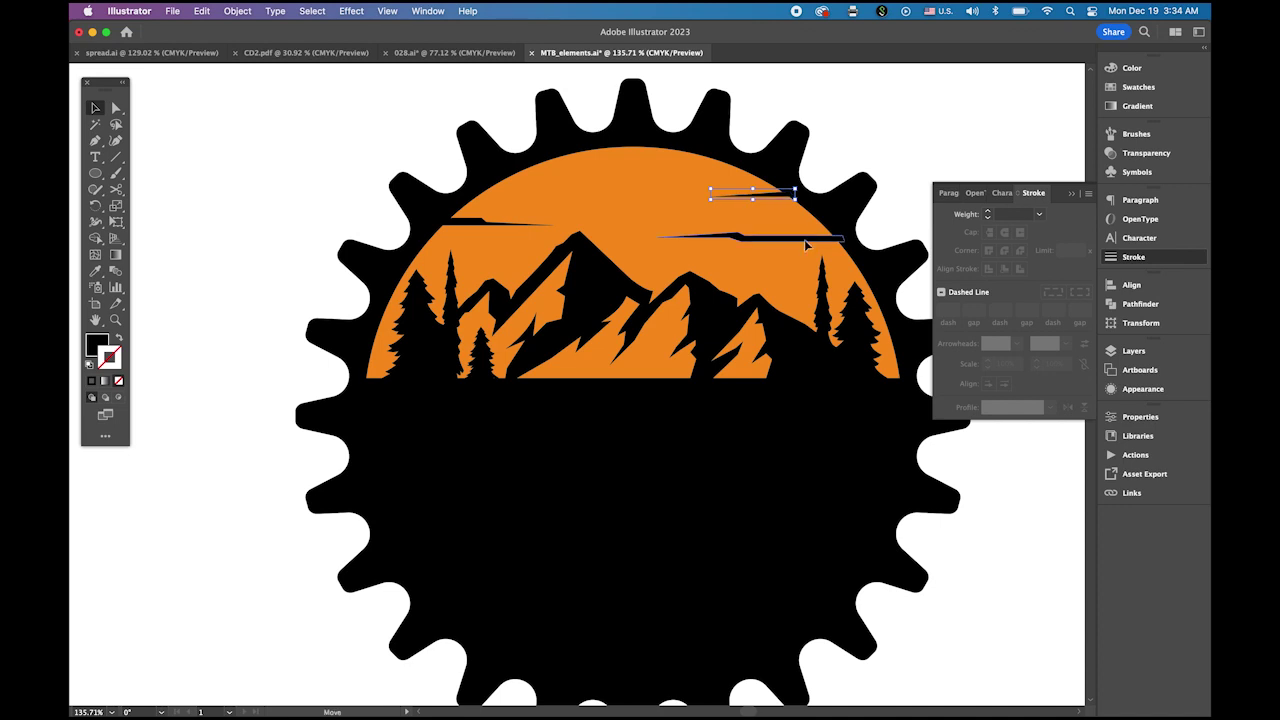
{"action": "left_click", "coordinate": [808, 243]}
{"action": "left_click_drag", "start_coordinate": [477, 231], "coordinate": [482, 220]}
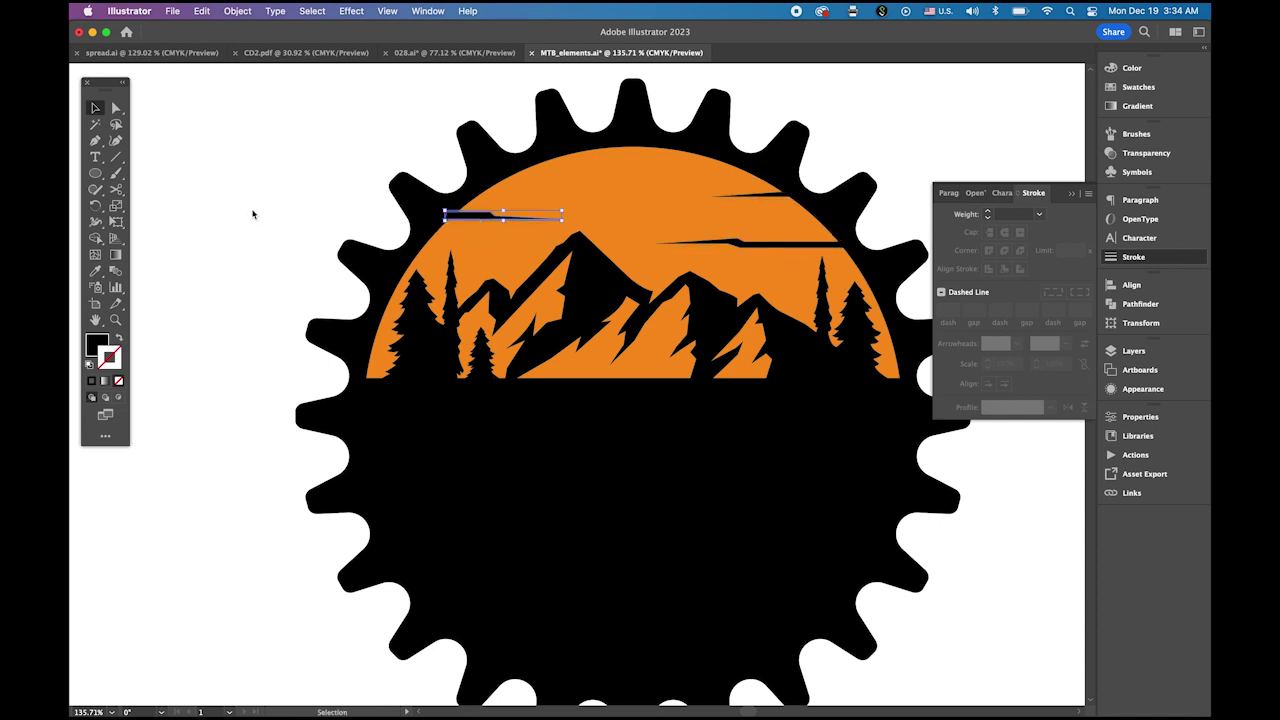
{"action": "left_click", "coordinate": [253, 212]}
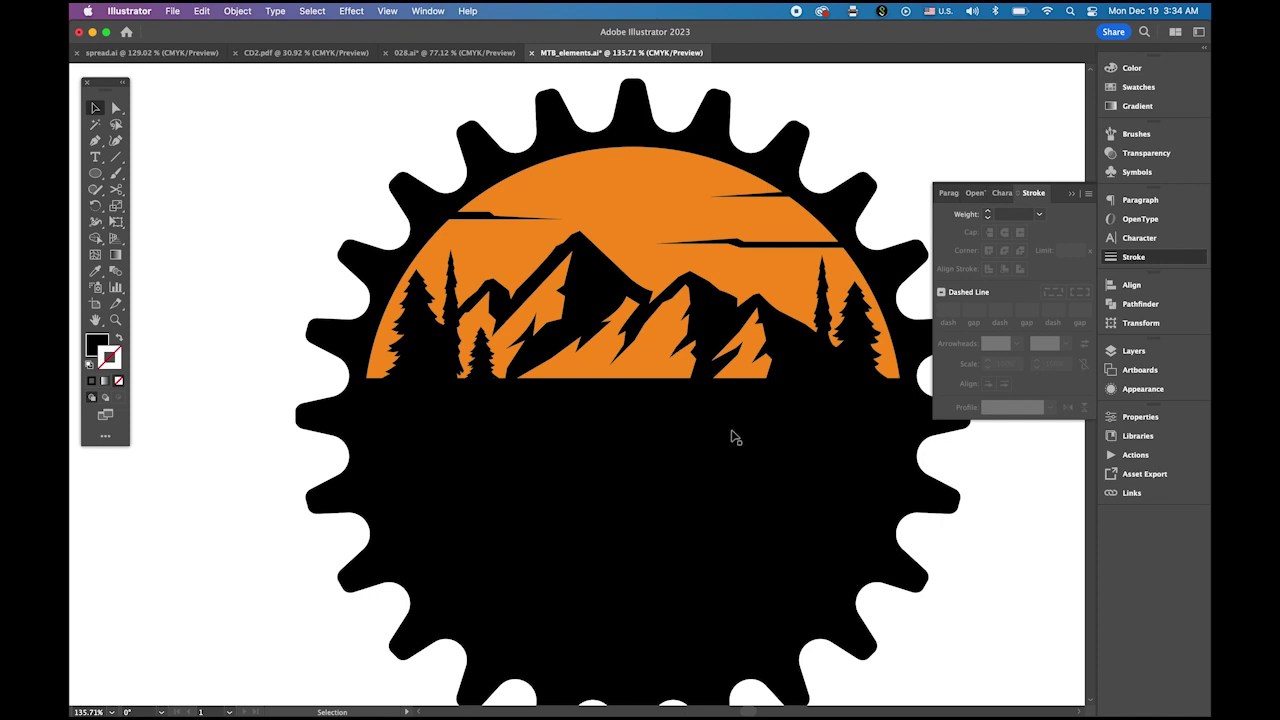
- Select the complete gear artwork and move it up toward the artboard's upper edge, clearing space below it
{"action": "left_click_drag", "start_coordinate": [729, 446], "coordinate": [637, 409]}
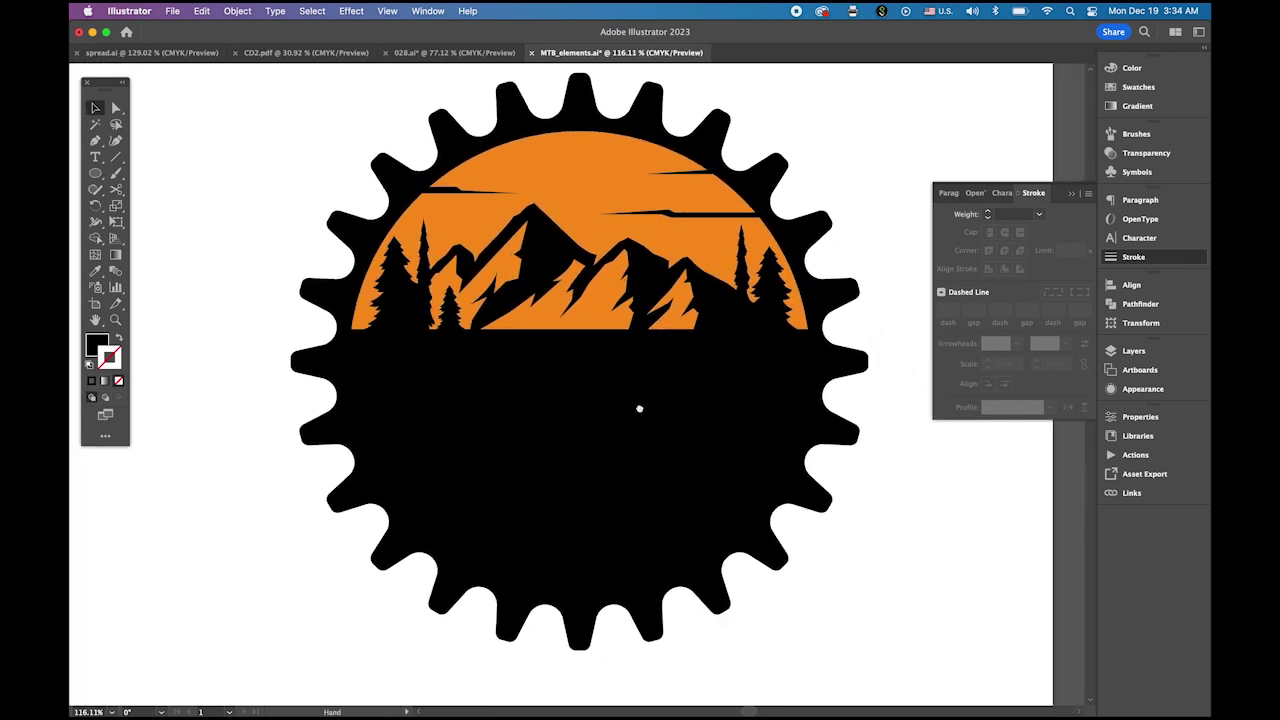
{"action": "left_click", "coordinate": [1071, 194]}
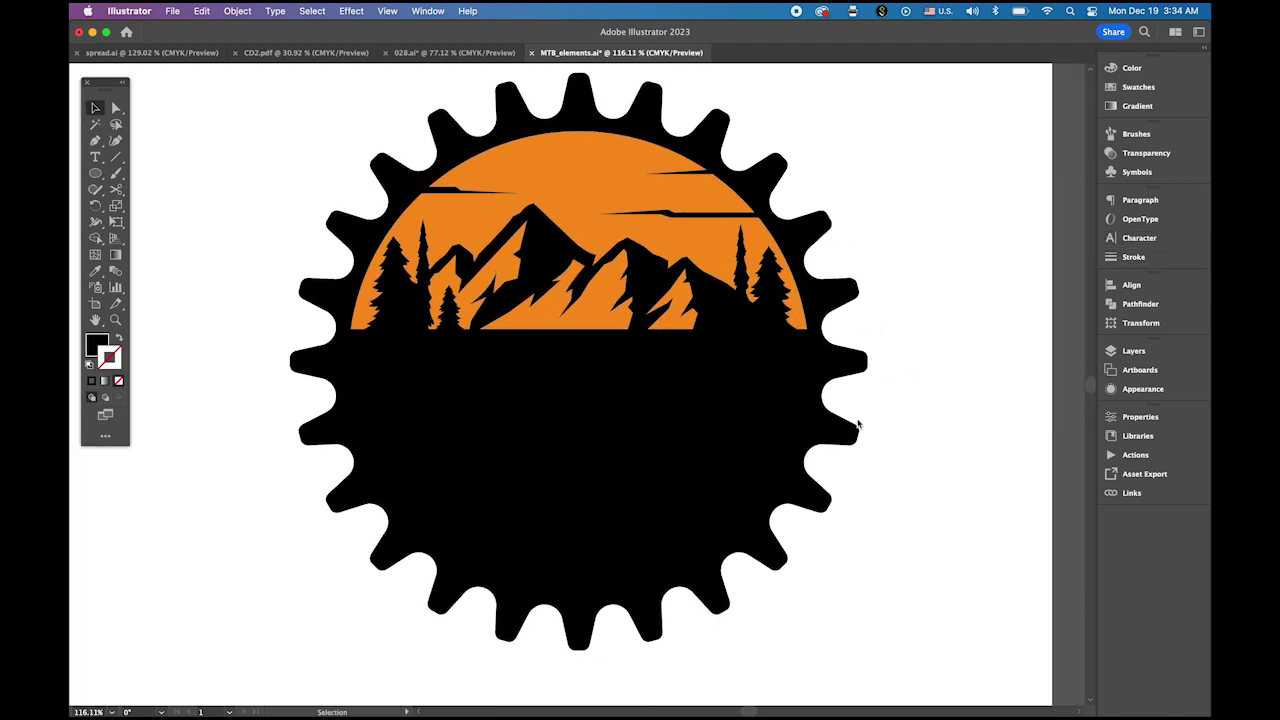
{"action": "left_click_drag", "start_coordinate": [857, 425], "coordinate": [705, 416]}
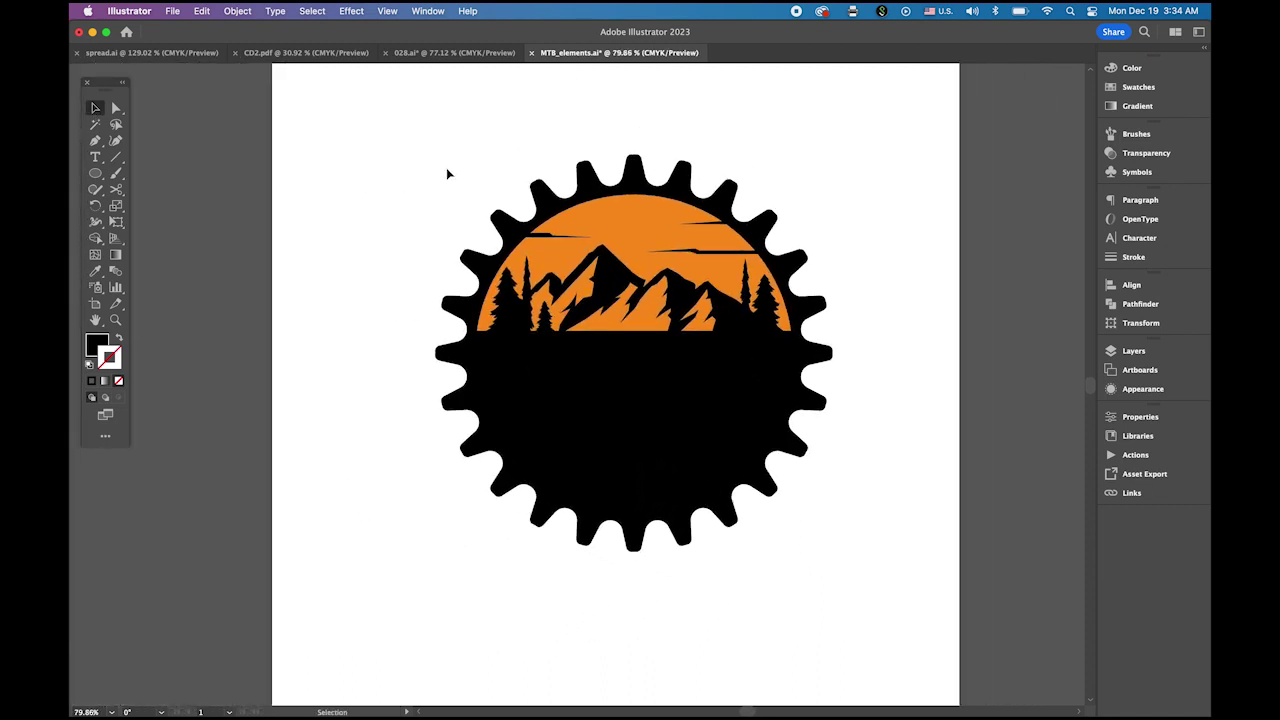
{"action": "left_click_drag", "start_coordinate": [447, 174], "coordinate": [825, 502]}
{"action": "left_click_drag", "start_coordinate": [731, 449], "coordinate": [687, 367]}
{"action": "left_click", "coordinate": [444, 451]}
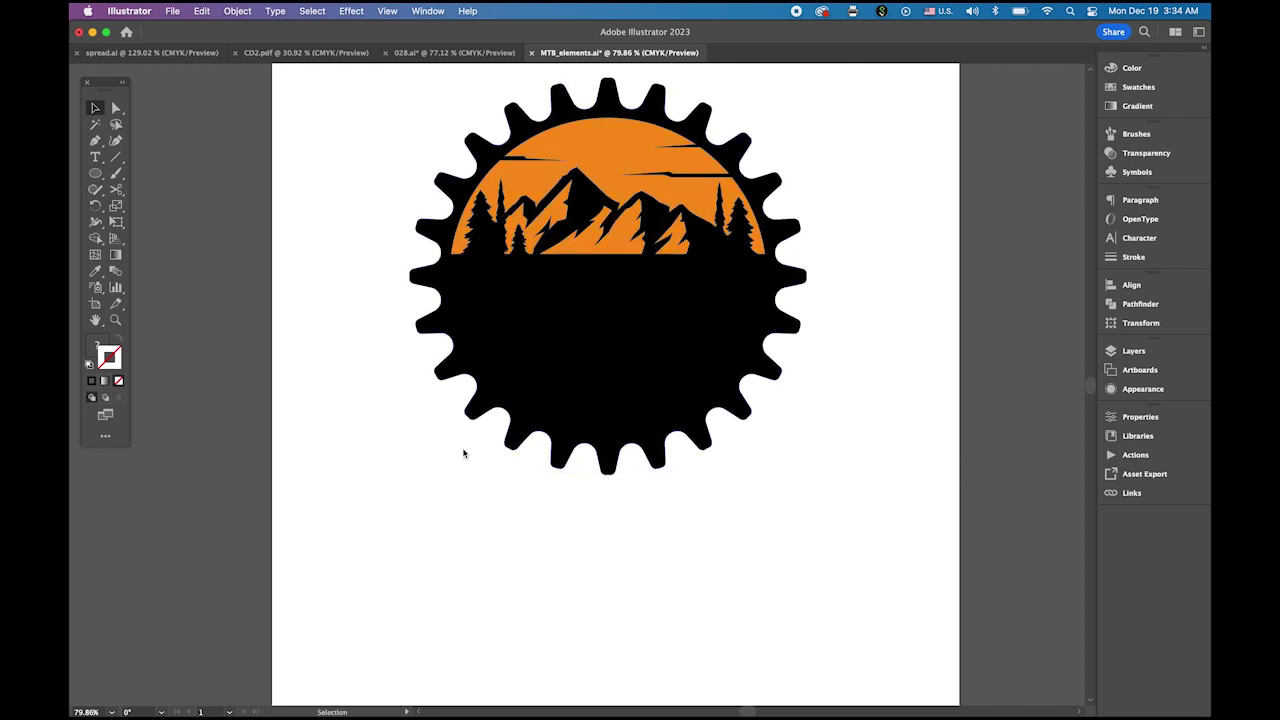
- Add the text MOUNTAINBIKE below the gear and scale it up to about the gear's full width
{"action": "left_click", "coordinate": [96, 158]}
{"action": "left_click", "coordinate": [421, 549]}
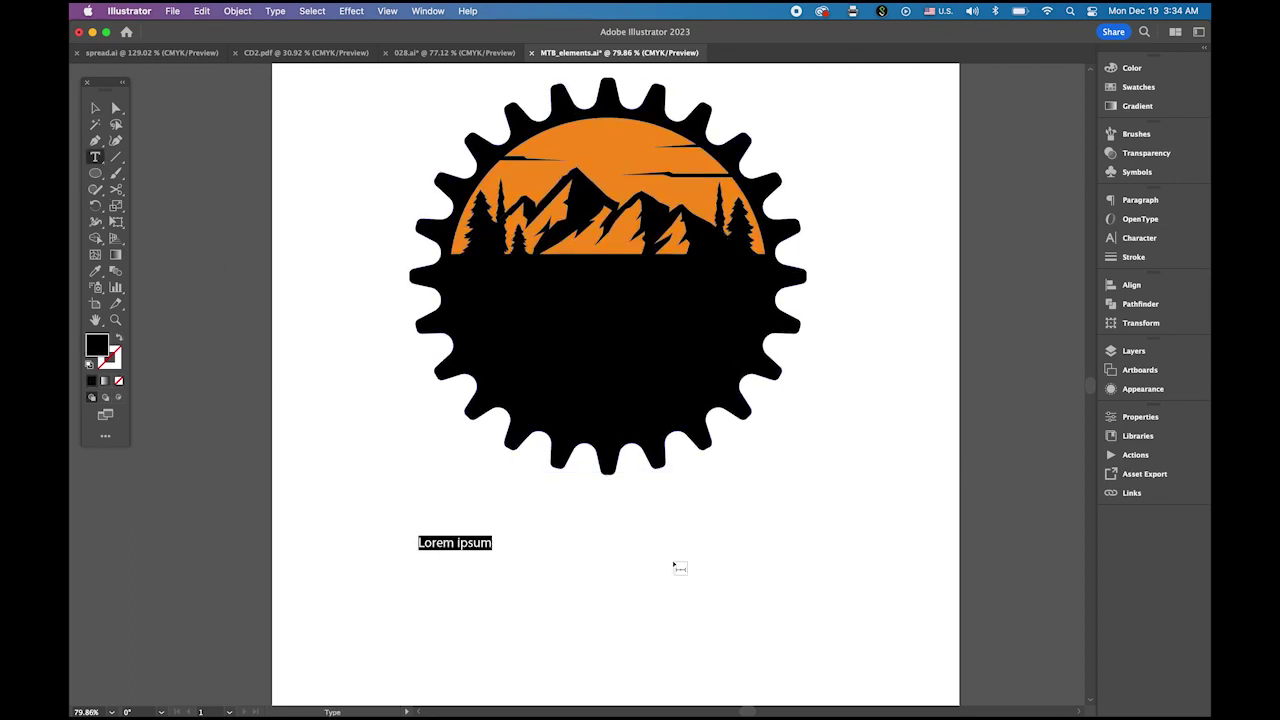
{"action": "type", "text": "MOUNTAIN"}
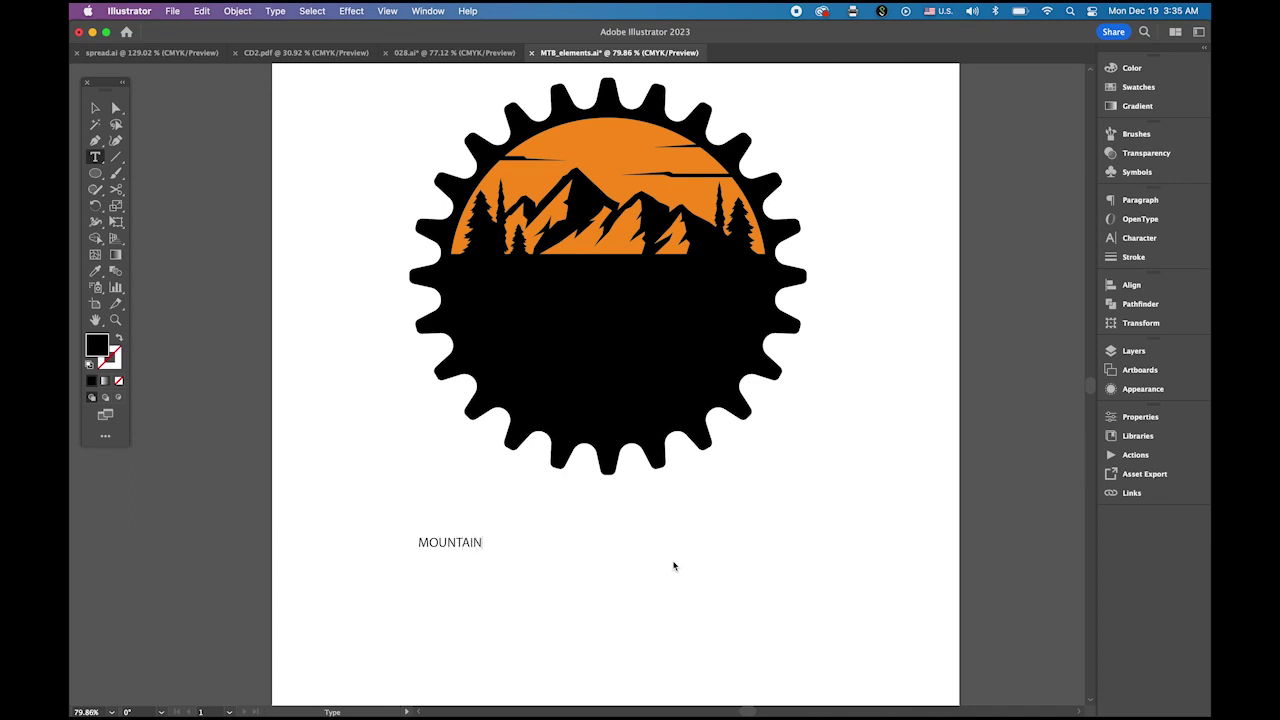
{"action": "type", "text": "BIKE"}
{"action": "left_click", "coordinate": [95, 108]}
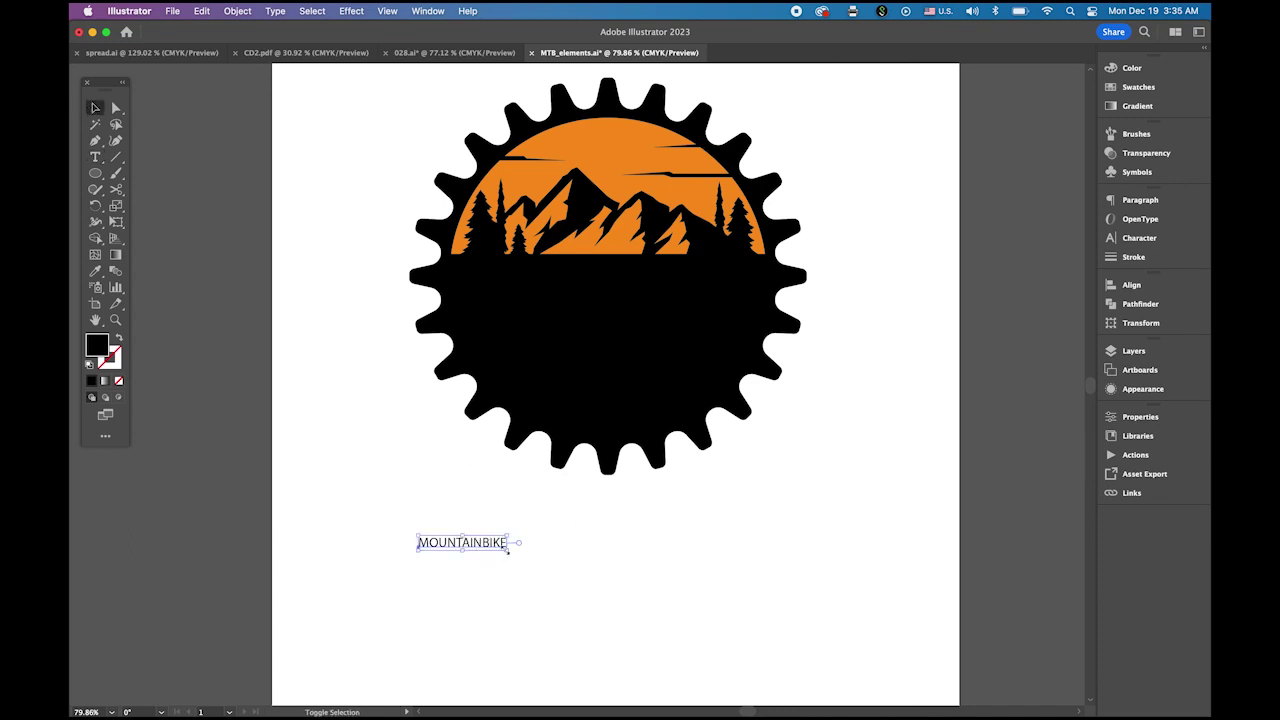
{"action": "left_click_drag", "start_coordinate": [509, 543], "coordinate": [808, 600]}
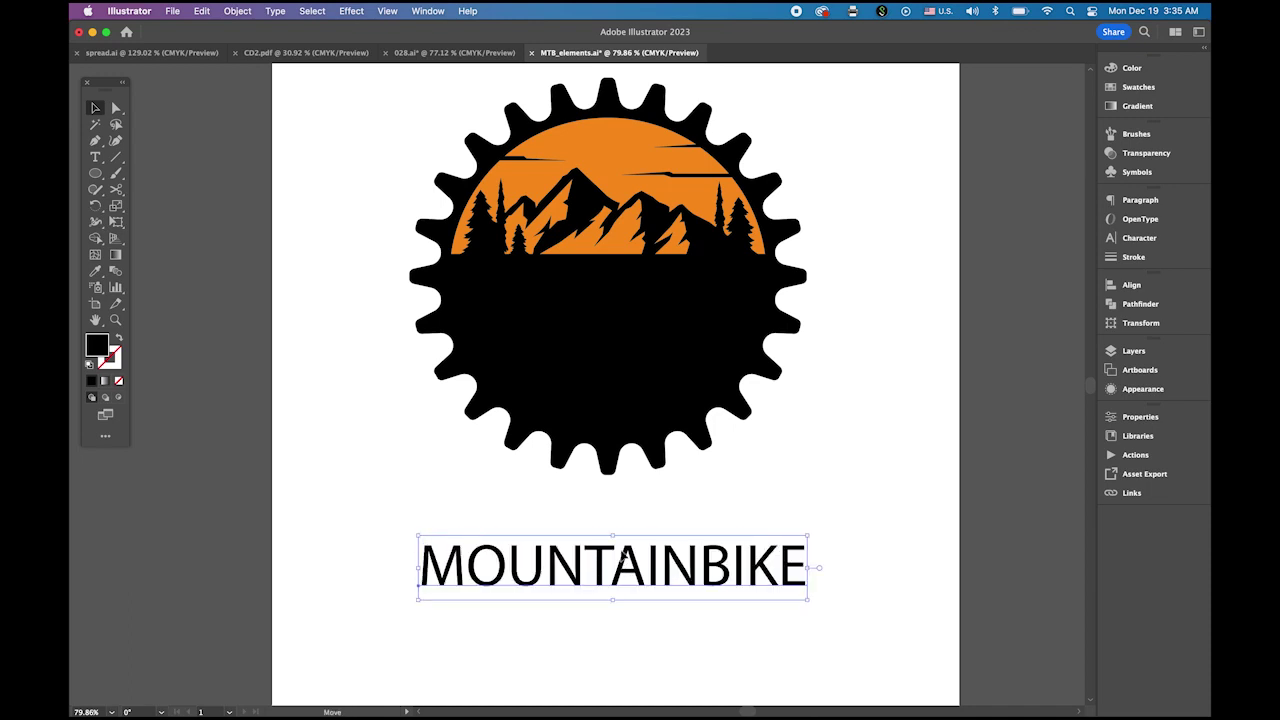
- Set the MOUNTAINBIKE text in the Silver Forte Grunge font and scale it down to slightly wider than the gear
{"action": "left_click_drag", "start_coordinate": [835, 426], "coordinate": [823, 263]}
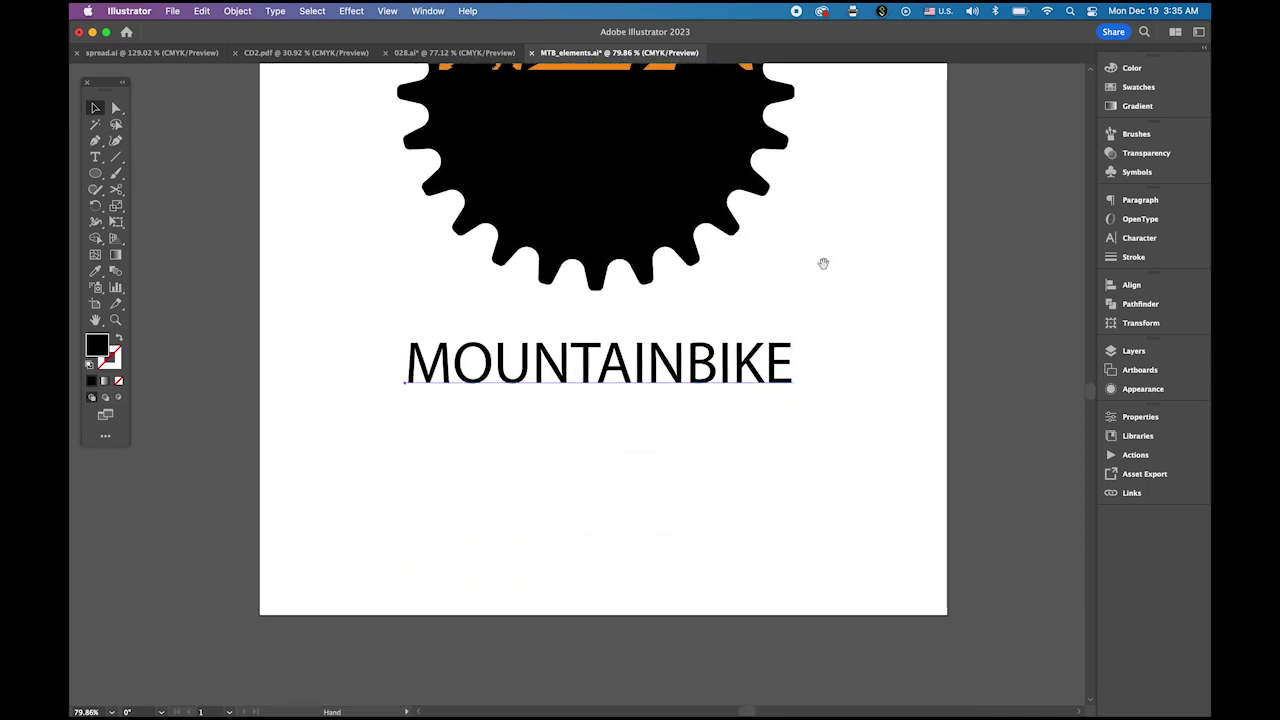
{"action": "left_click", "coordinate": [1146, 241]}
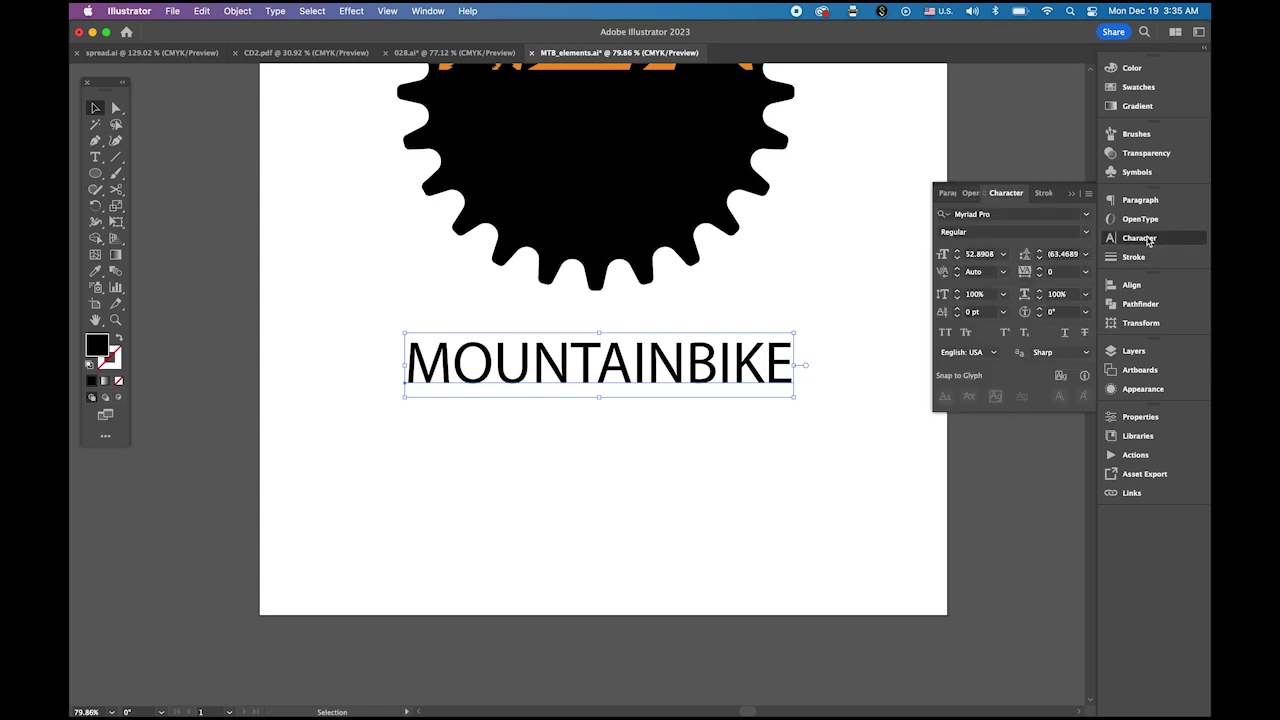
{"action": "left_click", "coordinate": [1088, 217]}
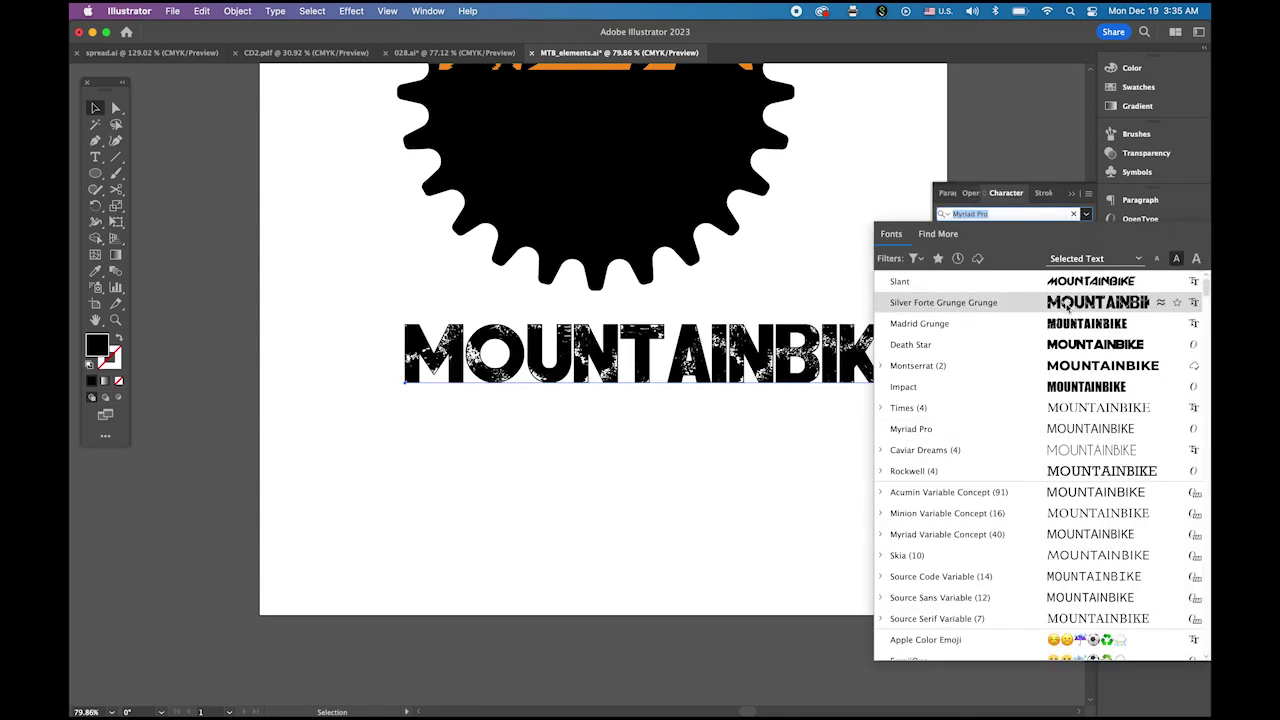
{"action": "left_click", "coordinate": [1067, 305]}
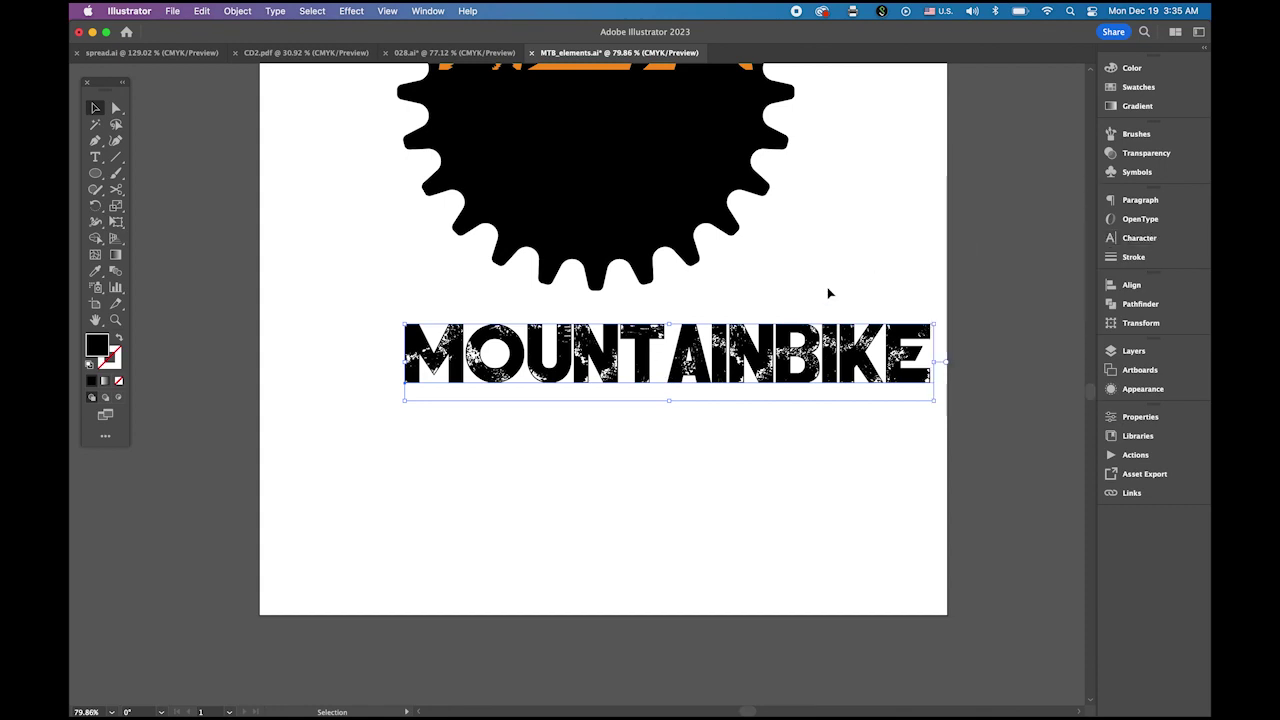
{"action": "left_click_drag", "start_coordinate": [935, 400], "coordinate": [829, 385]}
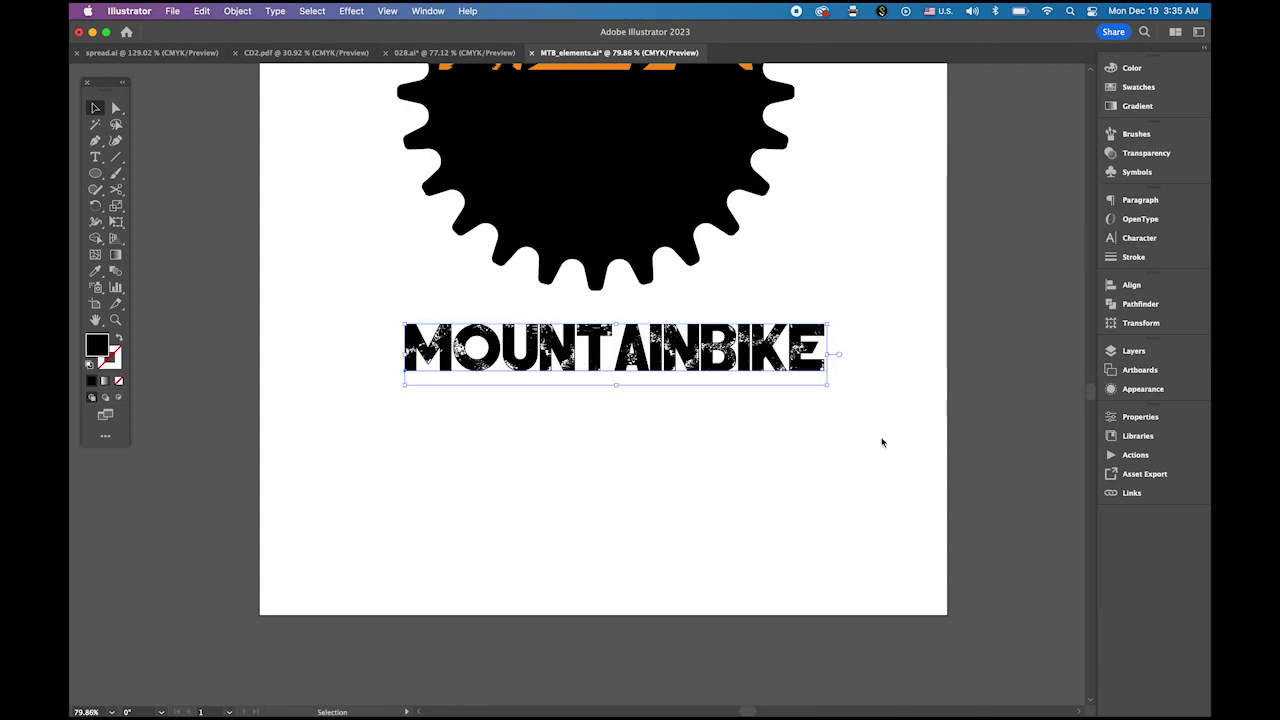
{"action": "left_click", "coordinate": [882, 442]}
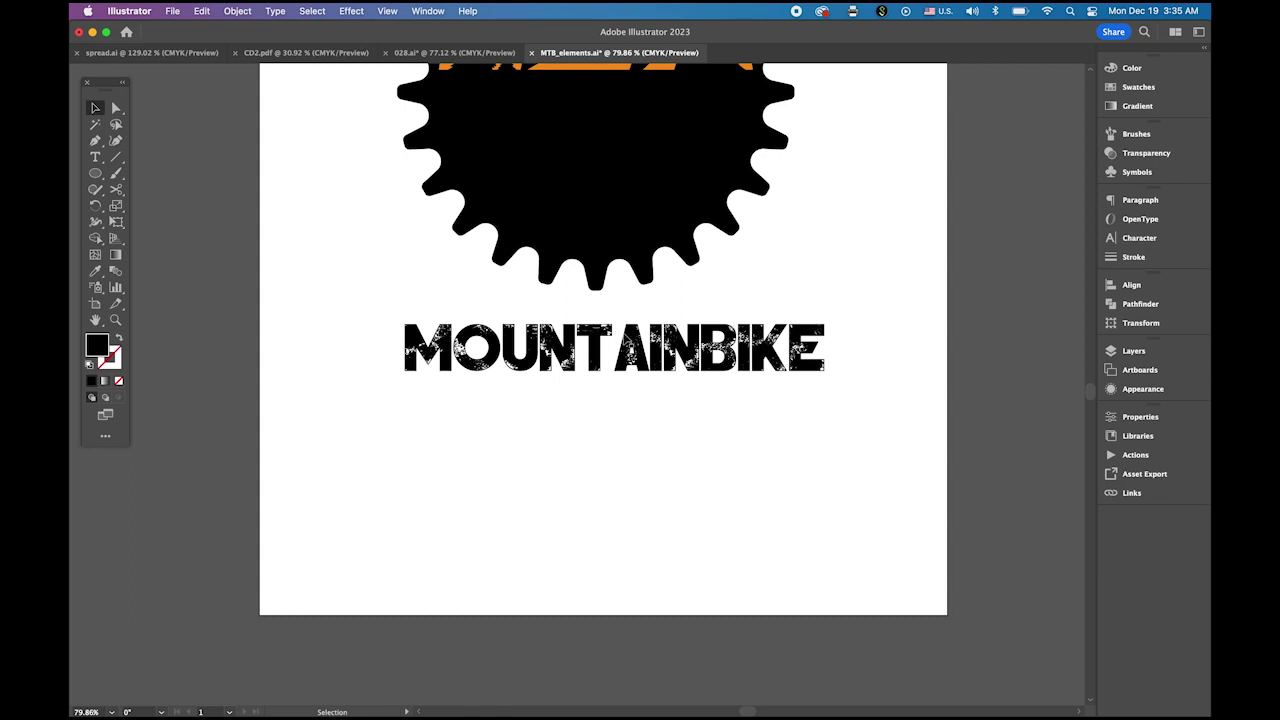
- Convert the MOUNTAINBIKE text to outlines and ungroup it into separate letters
{"action": "left_click", "coordinate": [618, 371]}
{"action": "left_click", "coordinate": [240, 11]}
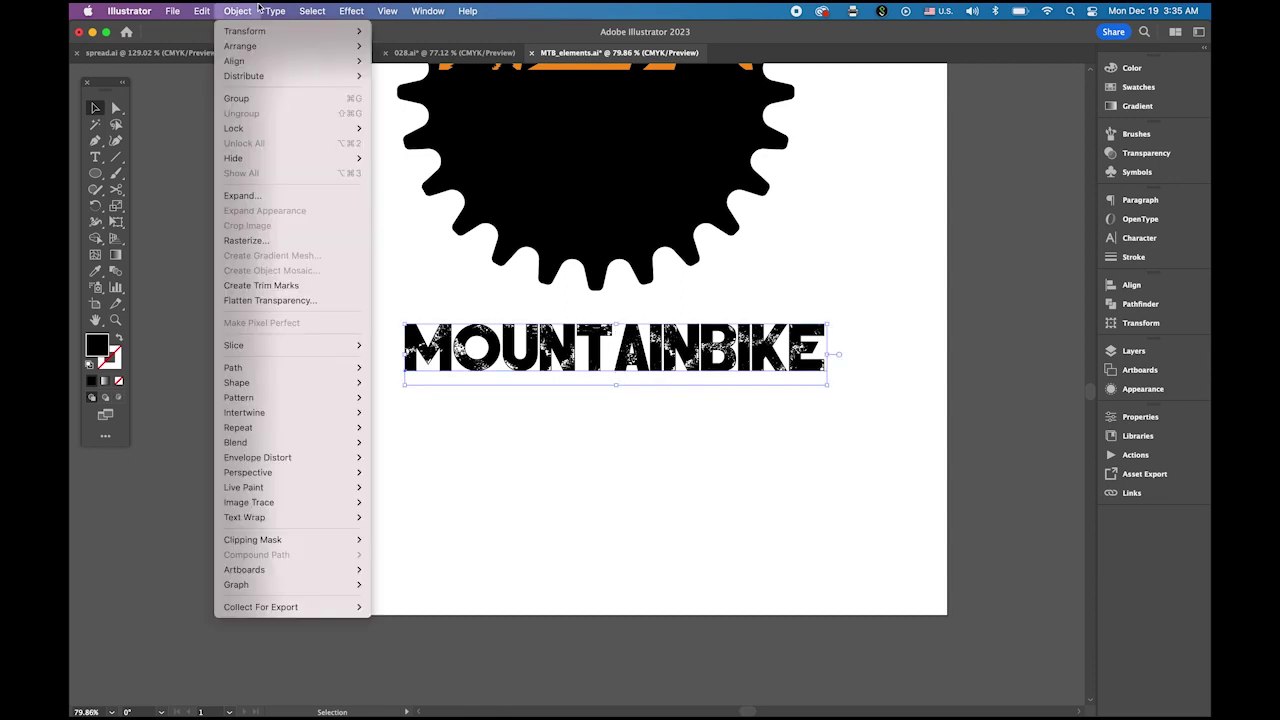
{"action": "mouse_move", "coordinate": [272, 10]}
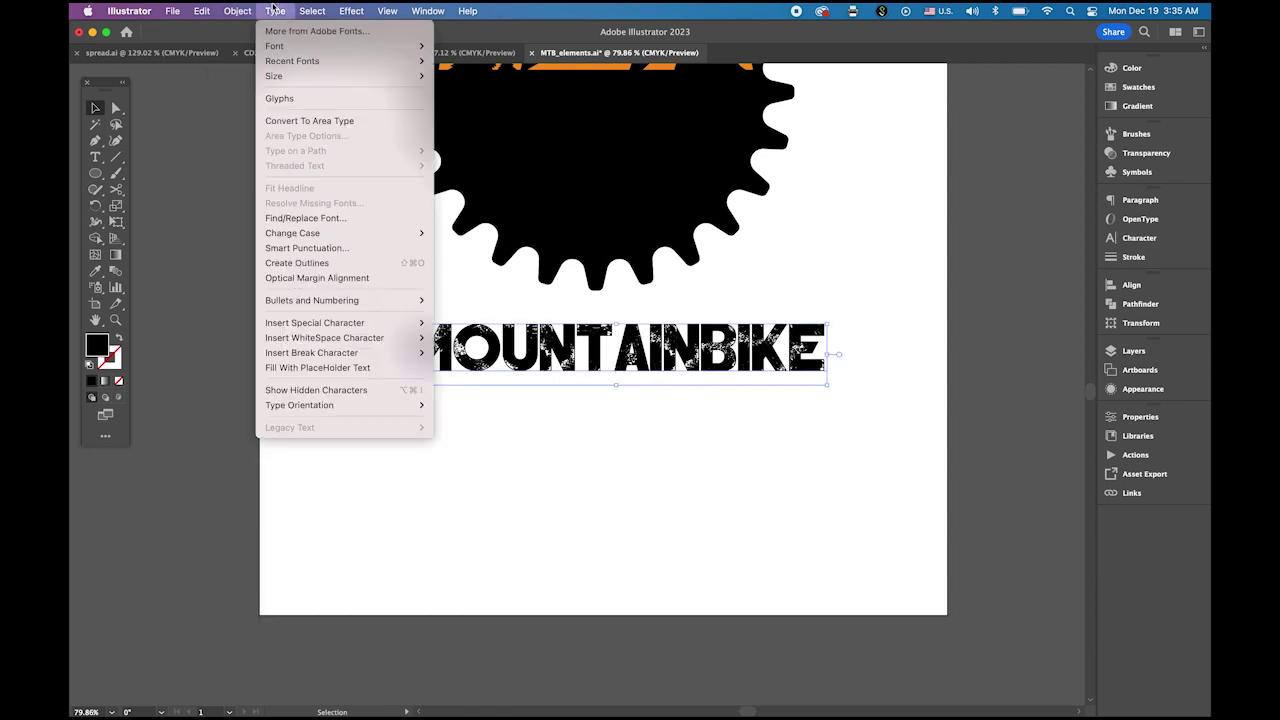
{"action": "left_click", "coordinate": [305, 263]}
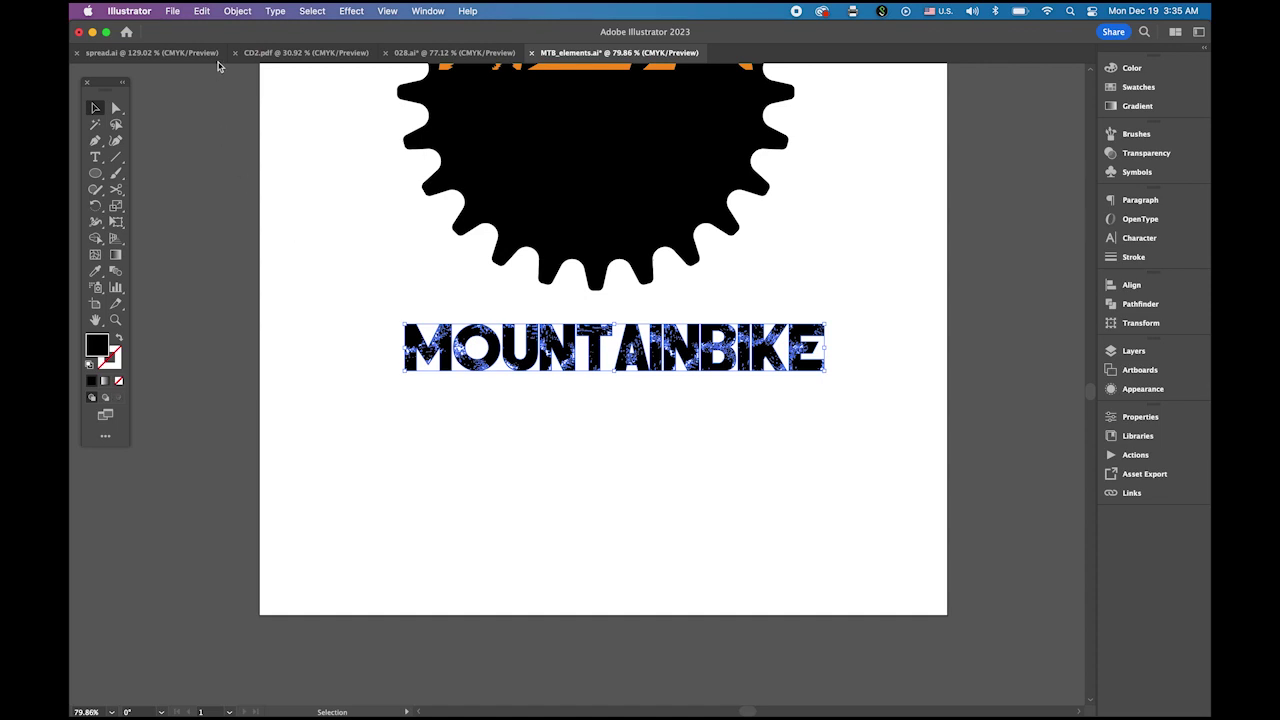
{"action": "left_click", "coordinate": [238, 11]}
{"action": "left_click", "coordinate": [241, 113]}
{"action": "left_click", "coordinate": [787, 457]}
- Nudge the letters AIN left toward the T, opening a word gap between MOUNTAIN and BIKE
{"action": "scroll", "coordinate": [640, 337], "scroll_direction": "up", "scroll_amount": 5}
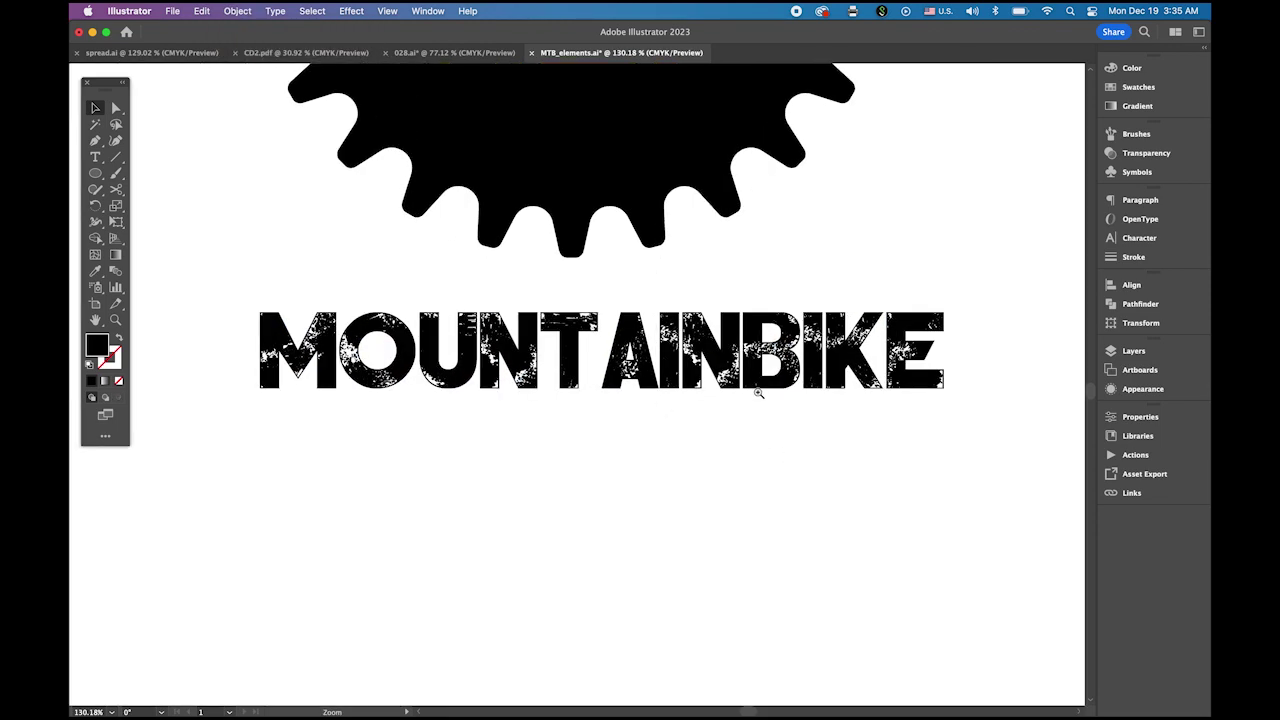
{"action": "key", "text": "v"}
{"action": "left_click_drag", "start_coordinate": [615, 279], "coordinate": [748, 416]}
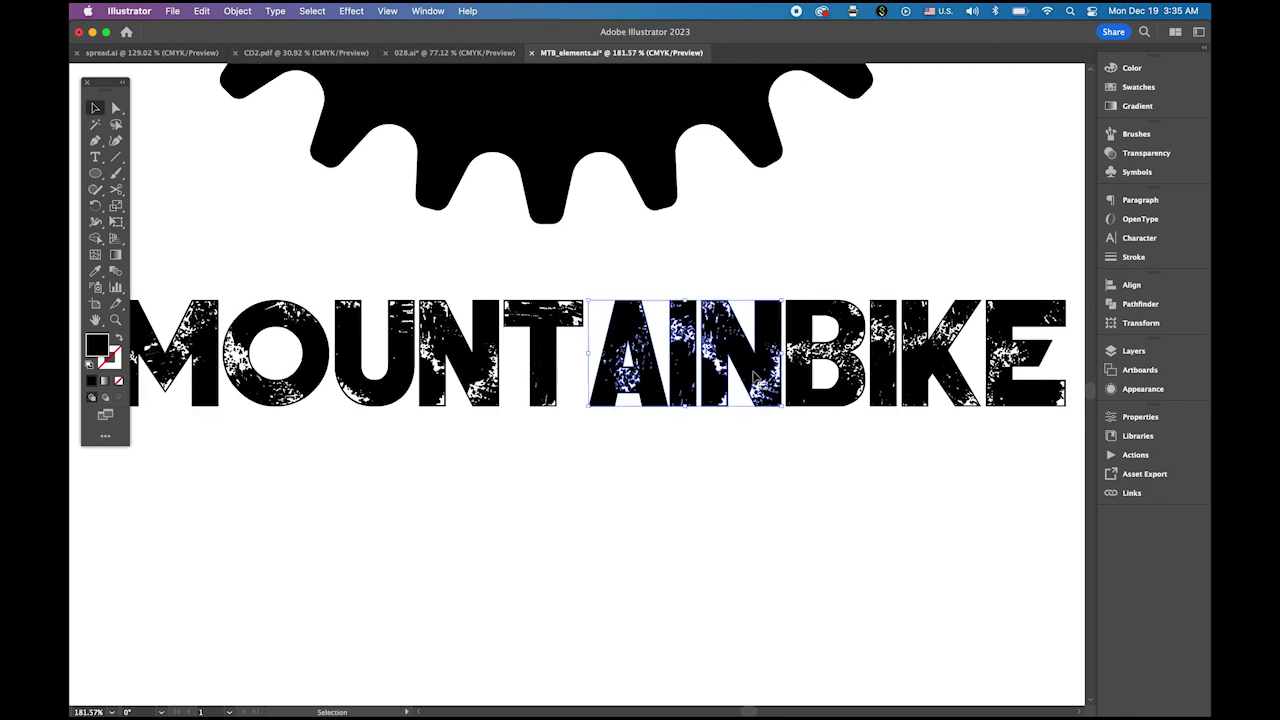
{"action": "key", "text": "Left"}
{"action": "key", "text": "Left"}
{"action": "key", "text": "Left"}
{"action": "key", "text": "Left"}
{"action": "key", "text": "Left"}
{"action": "key", "text": "Left"}
{"action": "key", "text": "Left"}
{"action": "key", "text": "Left"}
{"action": "key", "text": "Left"}
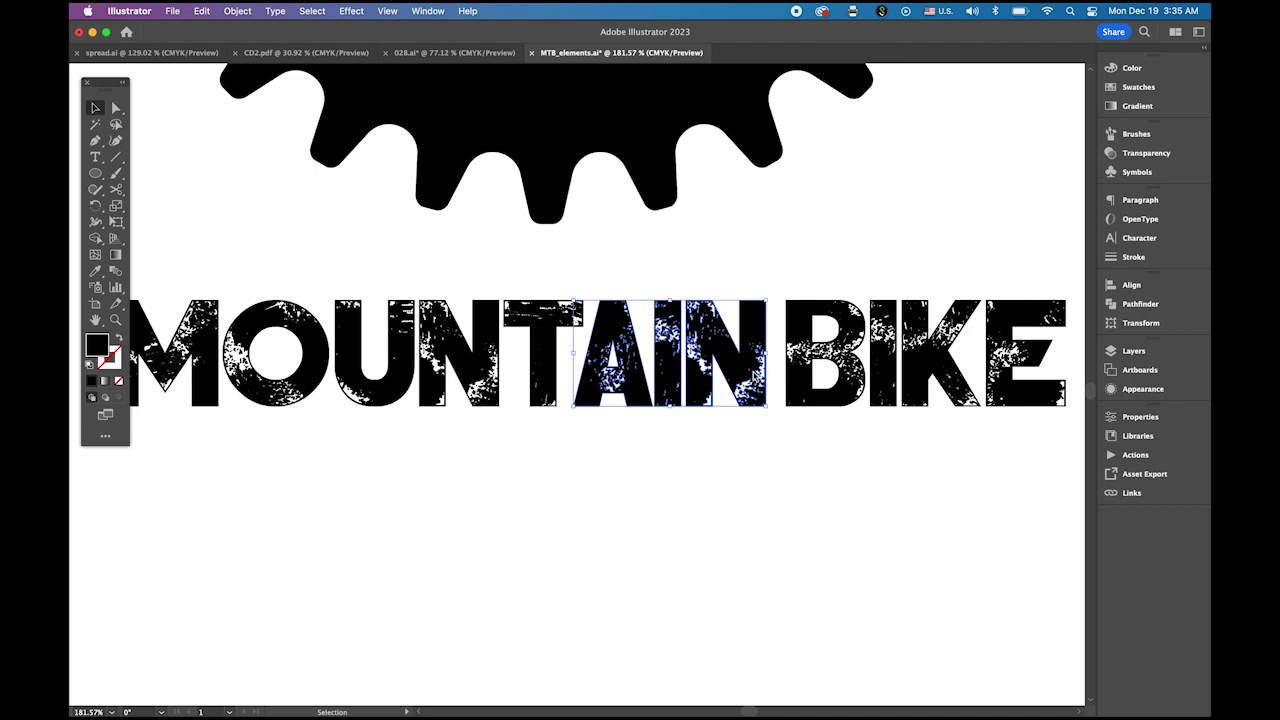
{"action": "key", "text": "Left"}
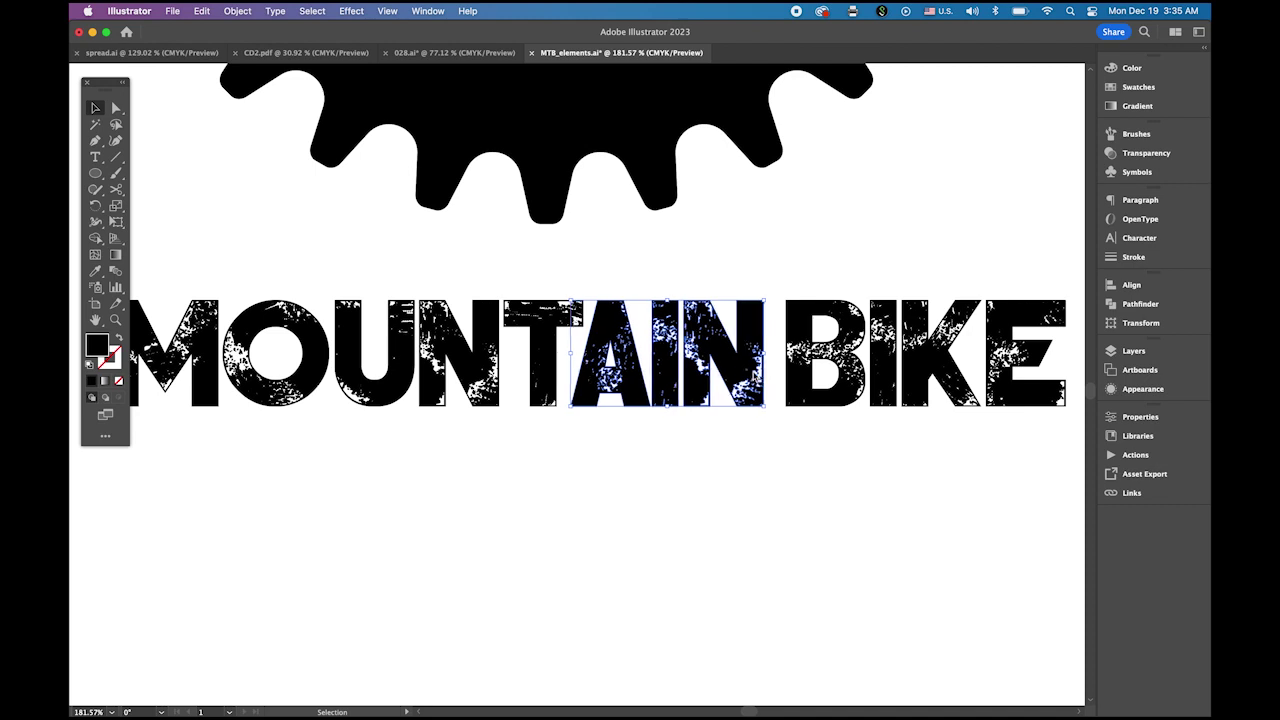
{"action": "left_click", "coordinate": [785, 478]}
{"action": "scroll", "coordinate": [800, 485], "scroll_direction": "down", "scroll_amount": 3, "text": "alt"}
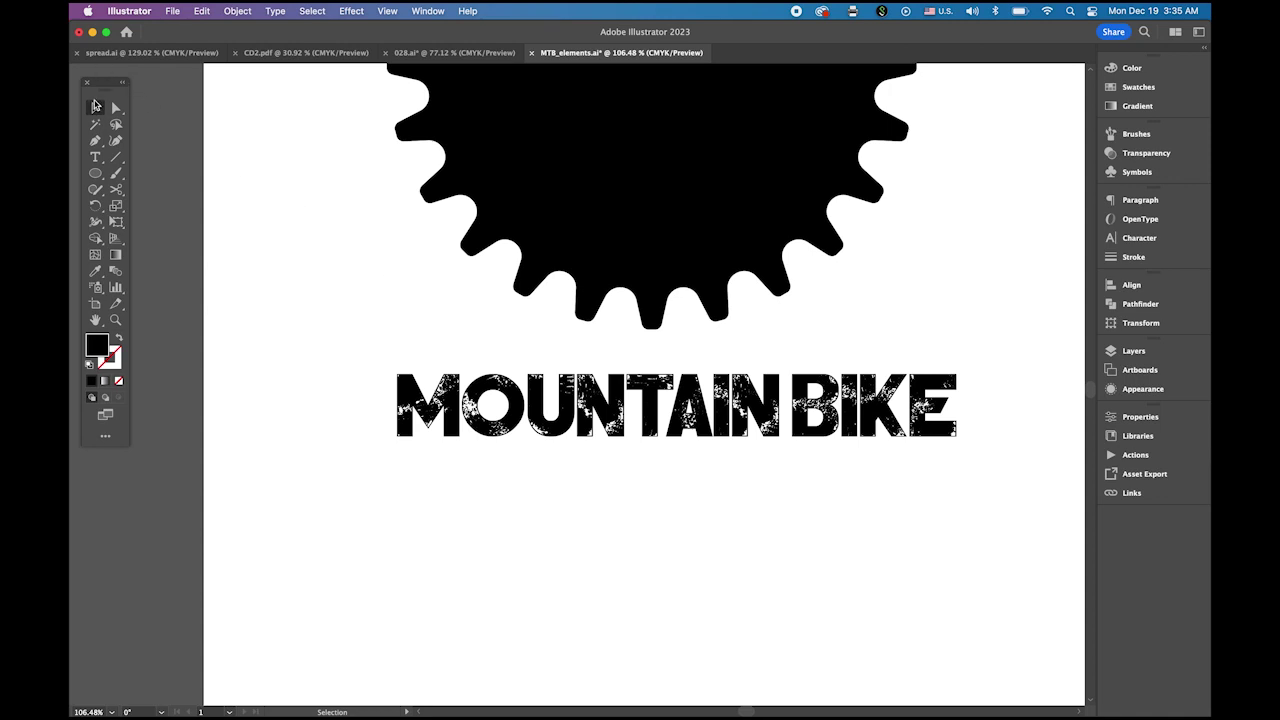
- Select all the MOUNTAIN BIKE letters and fill them with white
{"action": "left_click", "coordinate": [95, 106]}
{"action": "left_click_drag", "start_coordinate": [352, 368], "coordinate": [978, 467]}
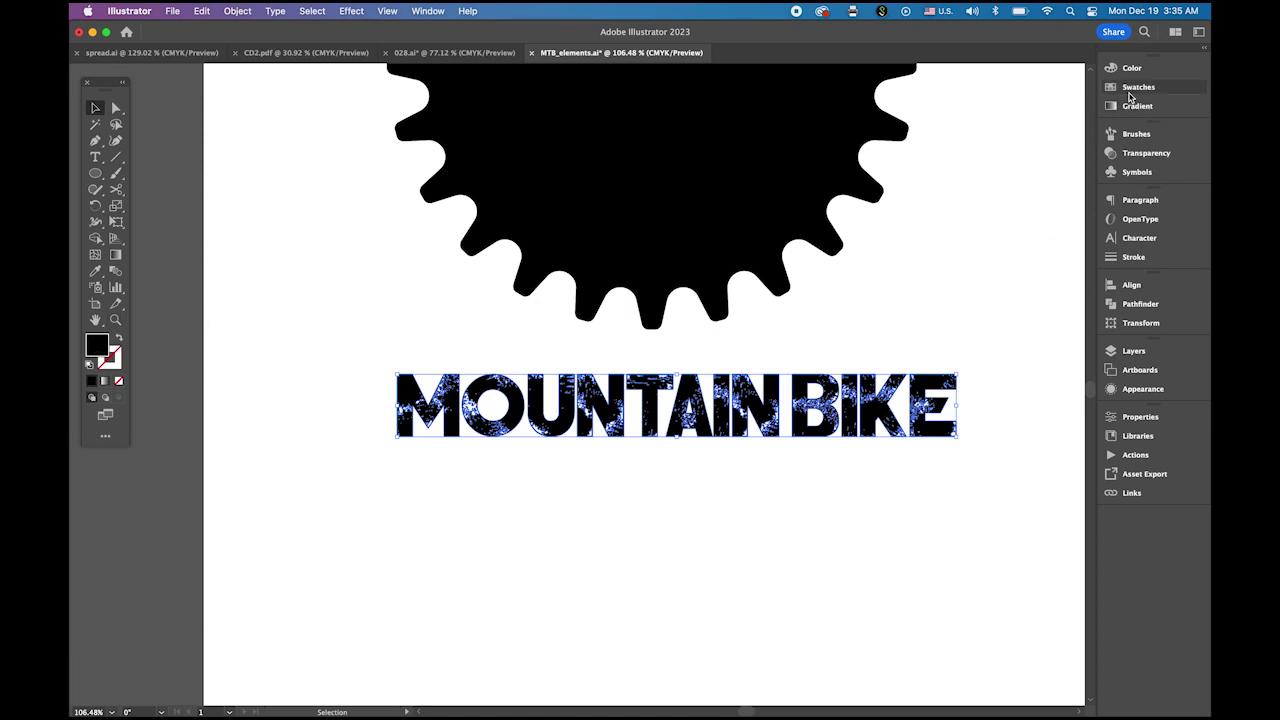
{"action": "left_click", "coordinate": [1136, 87]}
{"action": "left_click", "coordinate": [955, 104]}
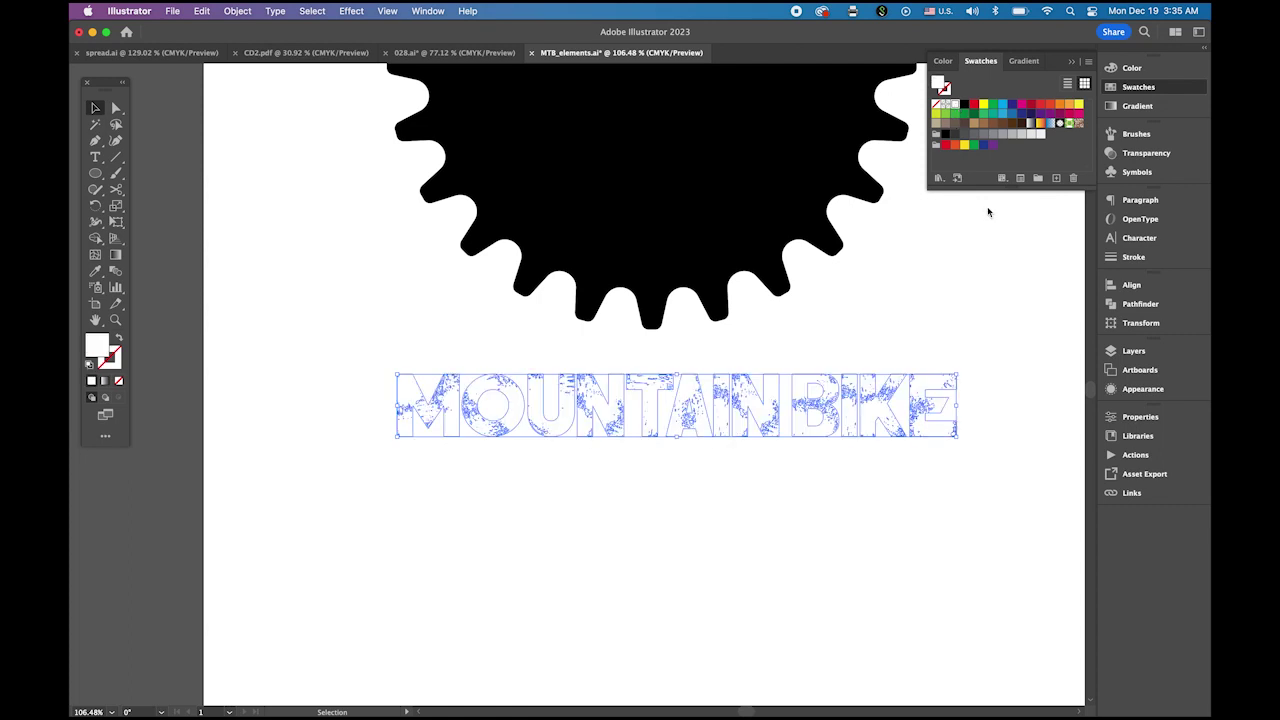
- Draw a wide black rectangle over the MOUNTAIN BIKE lettering and send it to the back
{"action": "left_click_drag", "start_coordinate": [95, 173], "coordinate": [218, 175]}
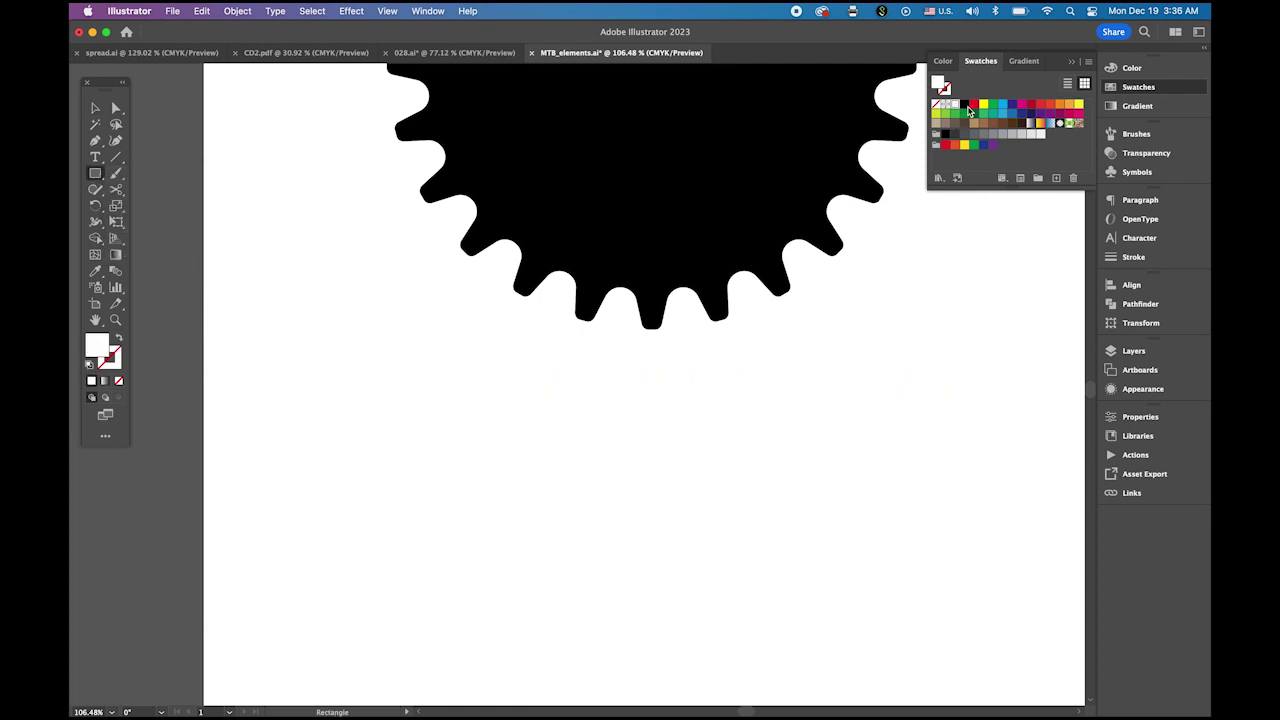
{"action": "left_click", "coordinate": [965, 105]}
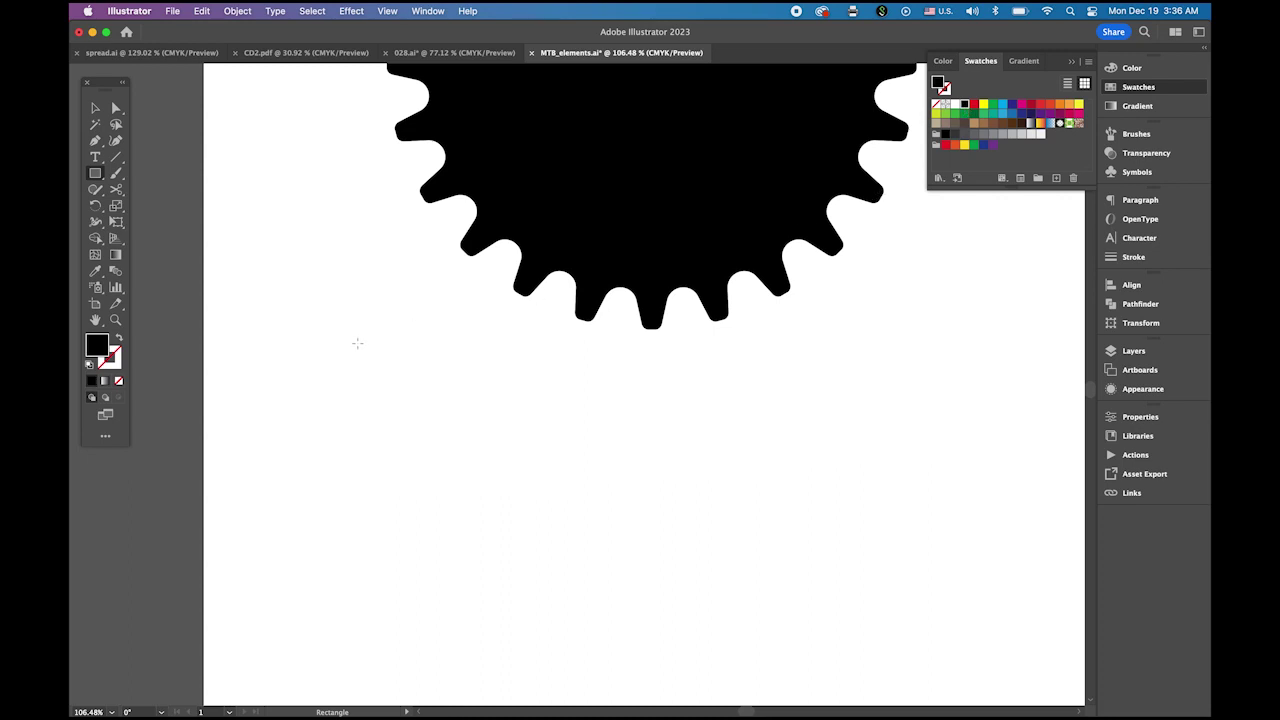
{"action": "left_click_drag", "start_coordinate": [357, 343], "coordinate": [1033, 450]}
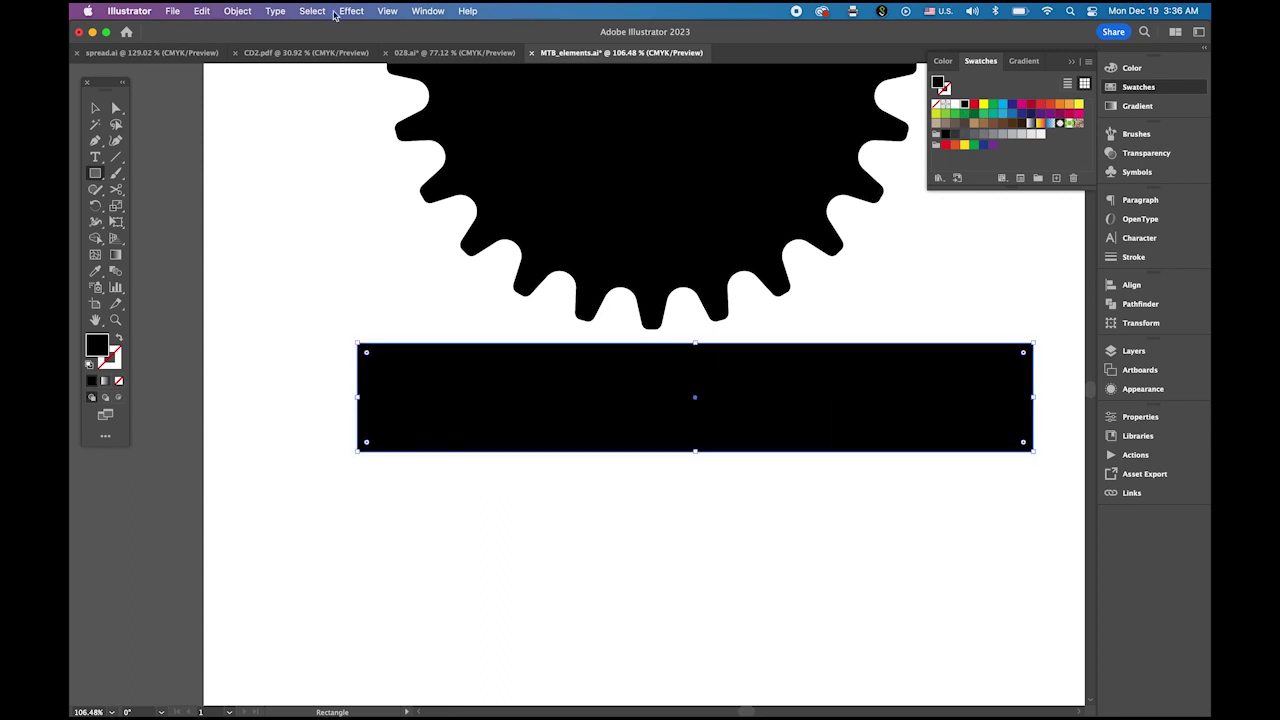
{"action": "left_click", "coordinate": [308, 11]}
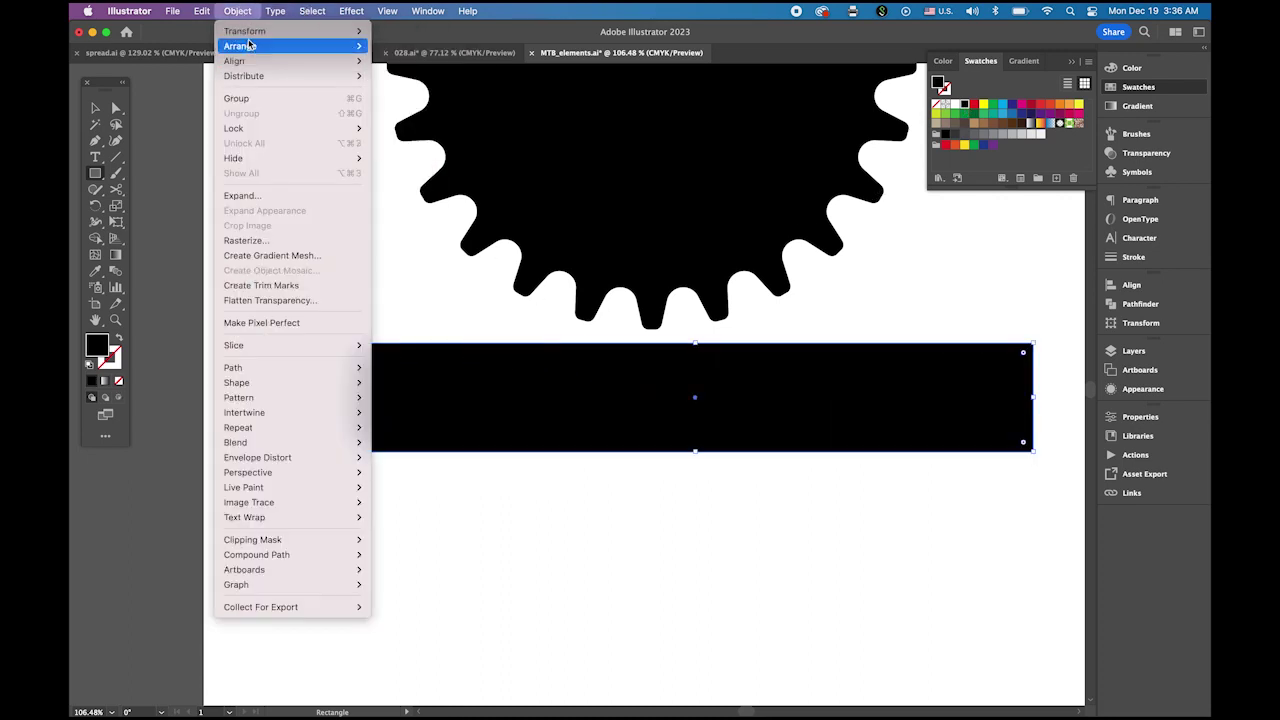
{"action": "mouse_move", "coordinate": [249, 45]}
{"action": "left_click", "coordinate": [450, 91]}
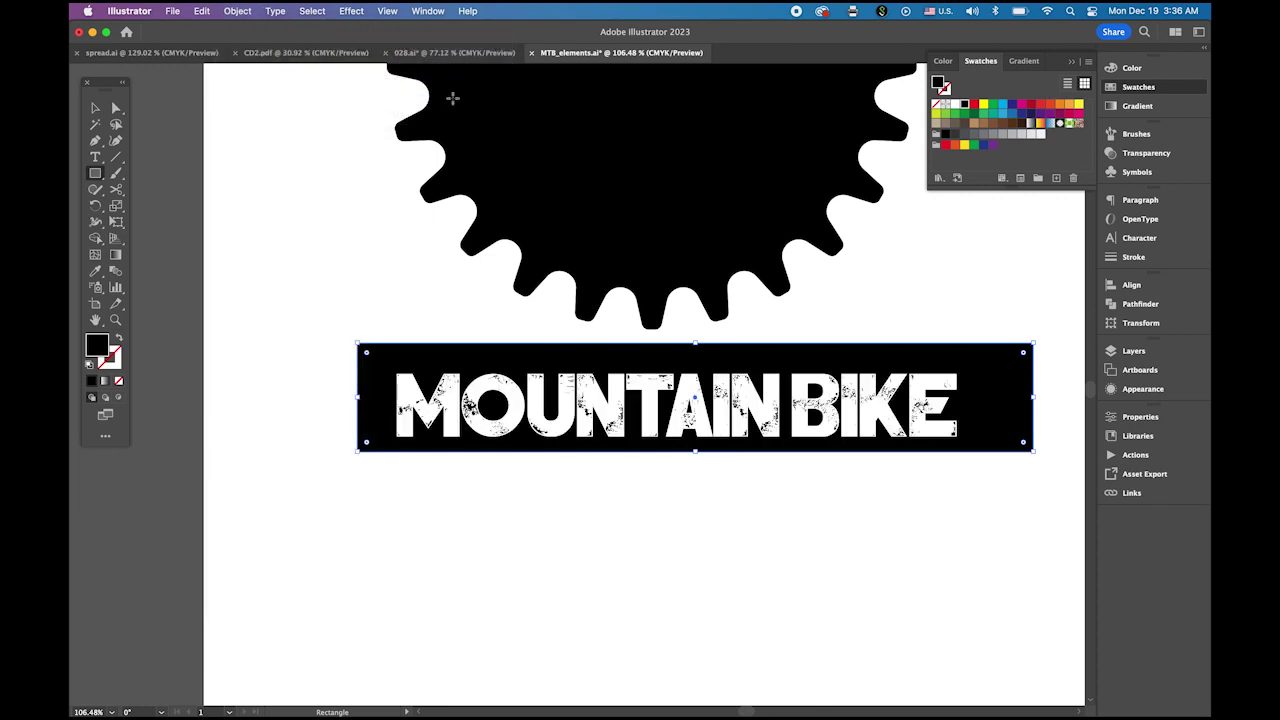
- Reposition and resize the black rectangle so it frames the MOUNTAIN BIKE lettering with even margins
{"action": "left_click", "coordinate": [95, 107]}
{"action": "left_click_drag", "start_coordinate": [1003, 375], "coordinate": [1021, 390]}
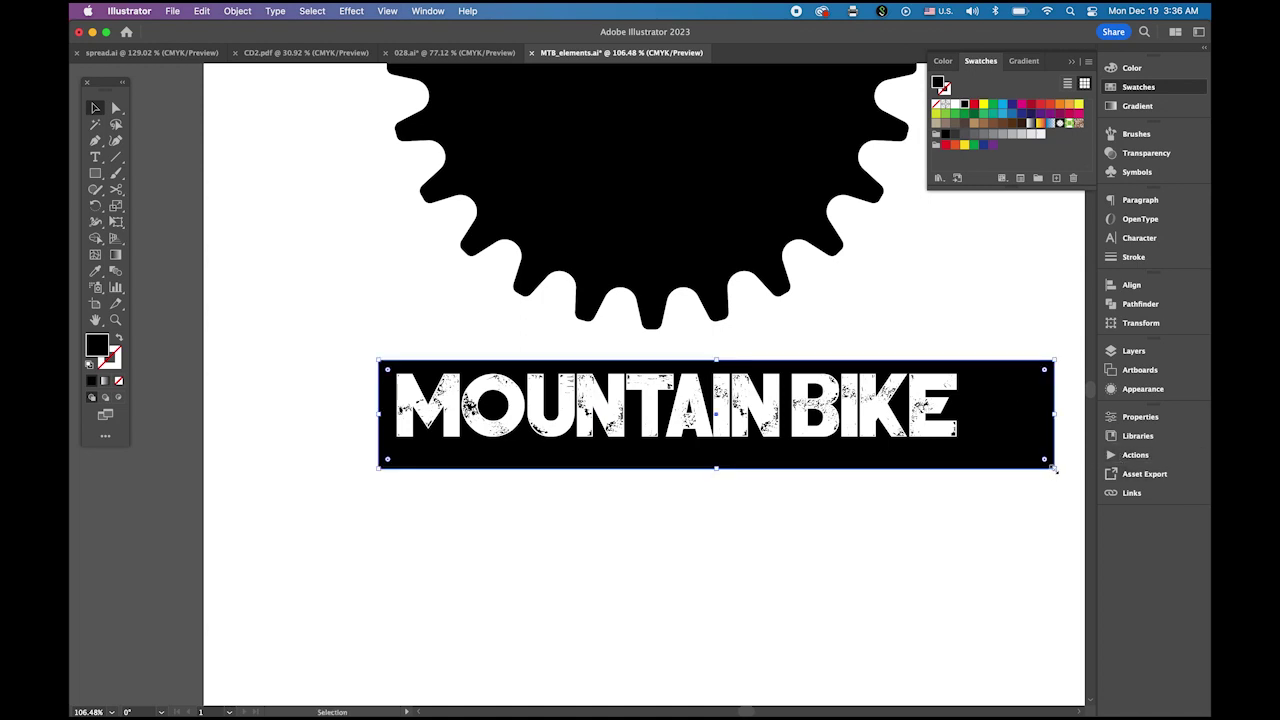
{"action": "left_click_drag", "start_coordinate": [1047, 469], "coordinate": [976, 456]}
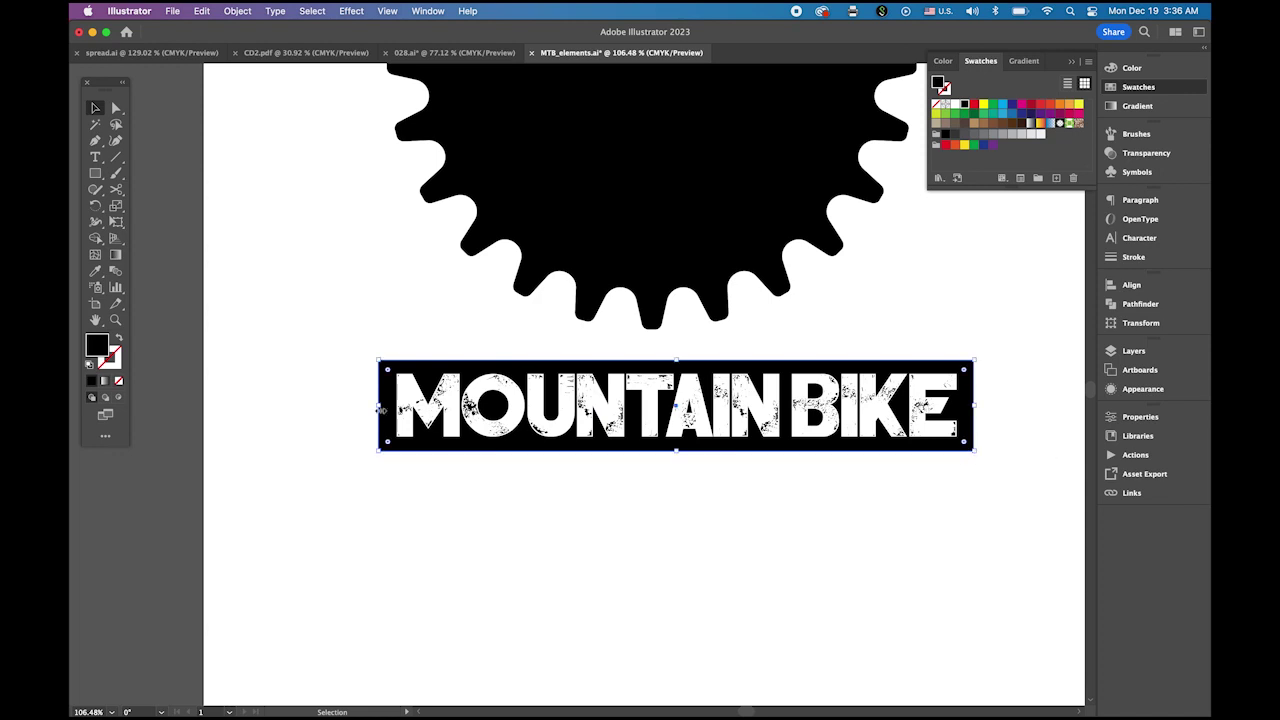
{"action": "left_click_drag", "start_coordinate": [380, 406], "coordinate": [382, 406]}
{"action": "left_click", "coordinate": [351, 420]}
- Select the white lettering together with the black rectangle and group them
{"action": "left_click_drag", "start_coordinate": [331, 366], "coordinate": [907, 525]}
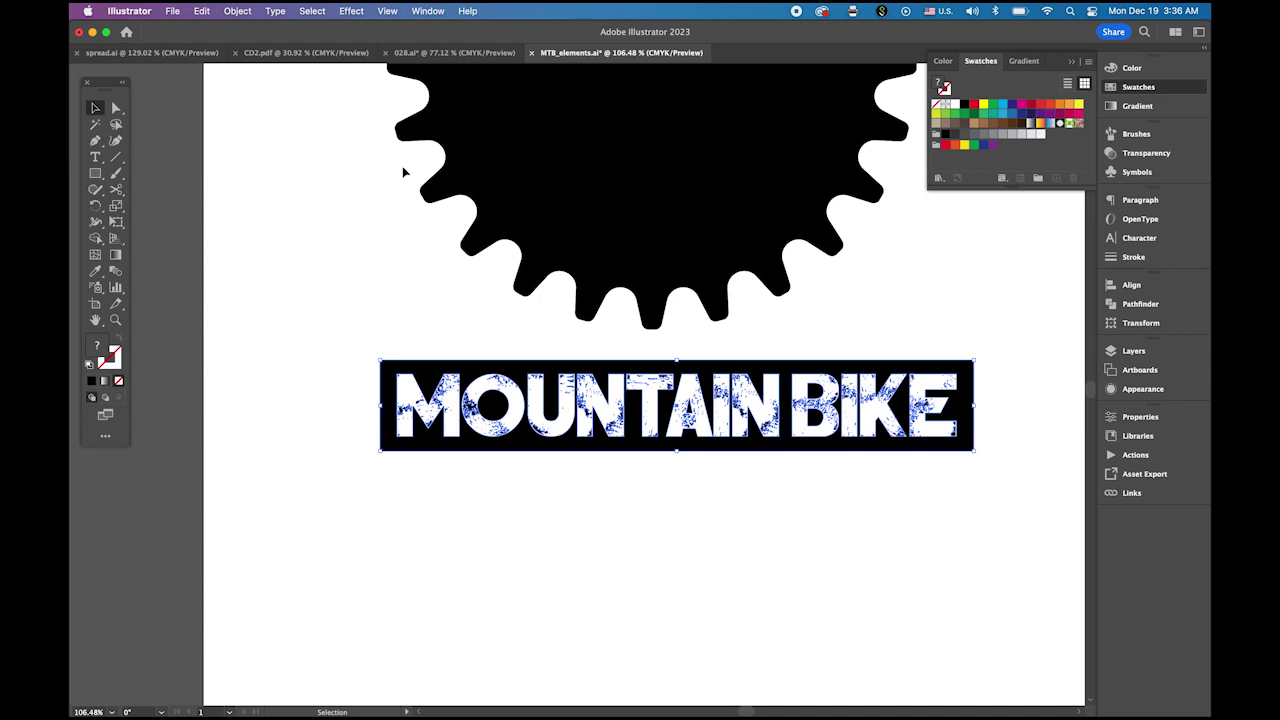
{"action": "left_click", "coordinate": [230, 10]}
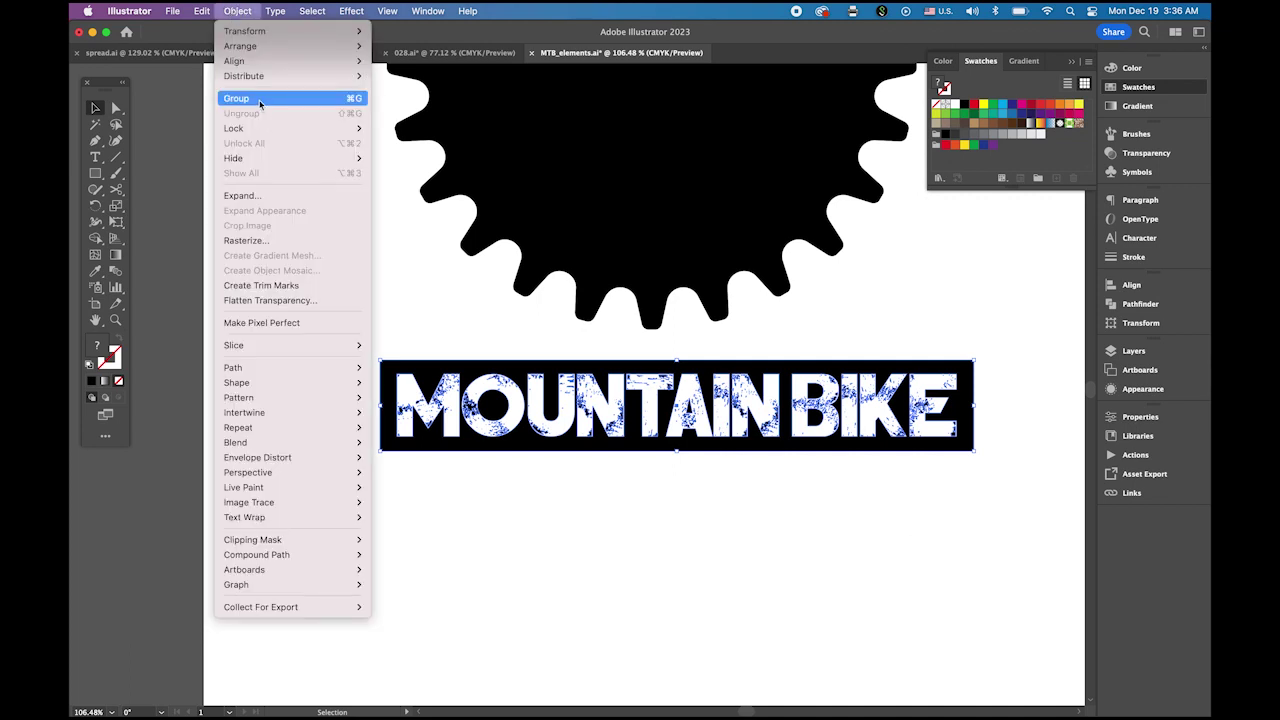
{"action": "left_click", "coordinate": [262, 97]}
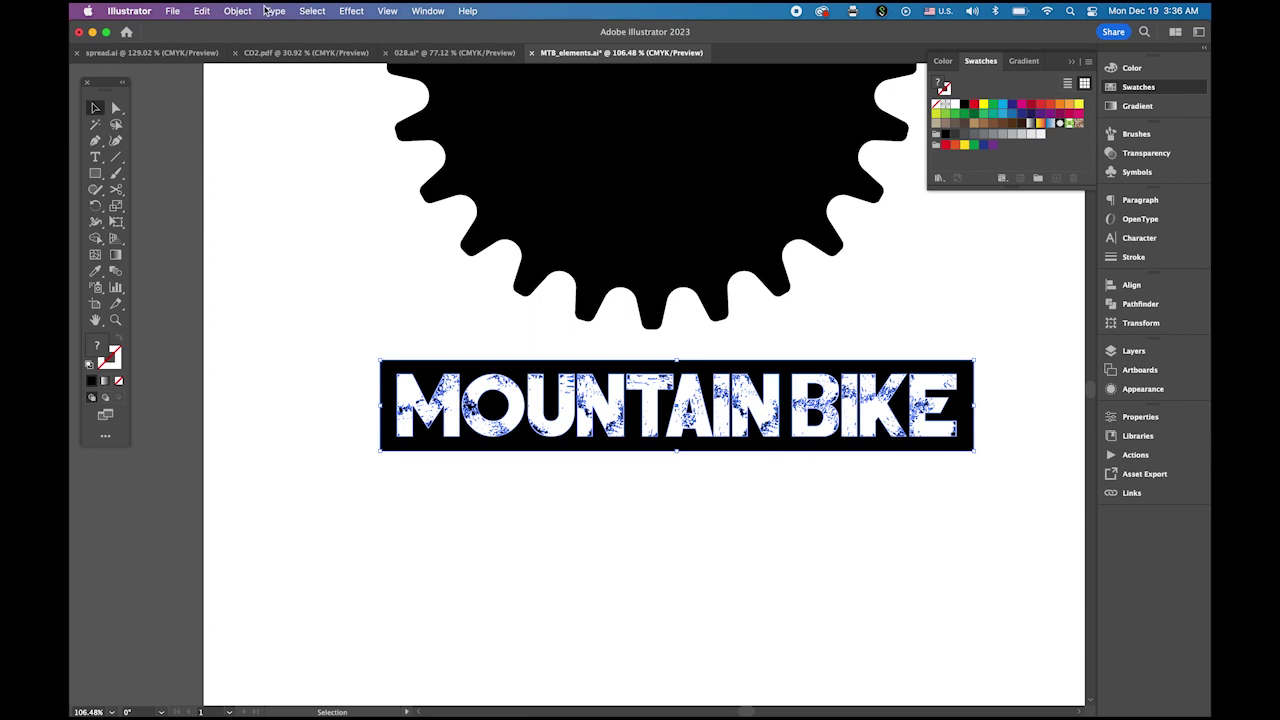
- Warp the grouped MOUNTAIN BIKE banner with a horizontal Arc Lower effect at -17% bend
{"action": "left_click", "coordinate": [347, 10]}
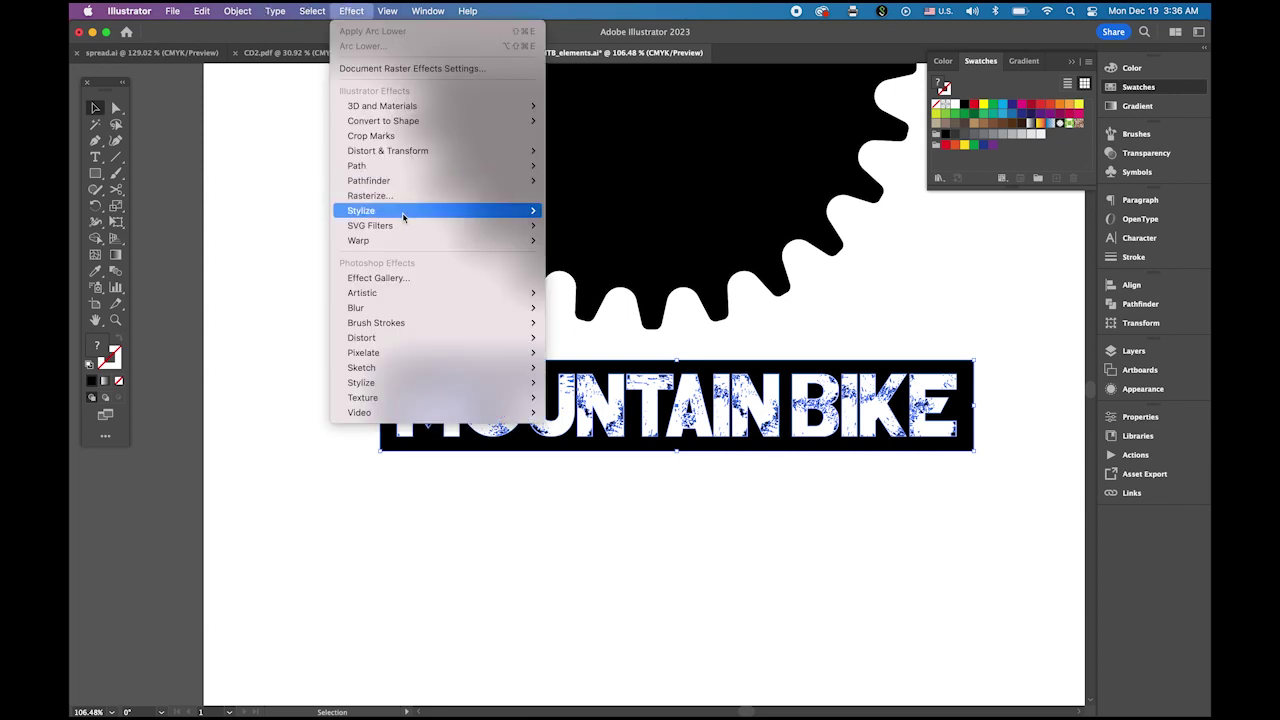
{"action": "mouse_move", "coordinate": [408, 240]}
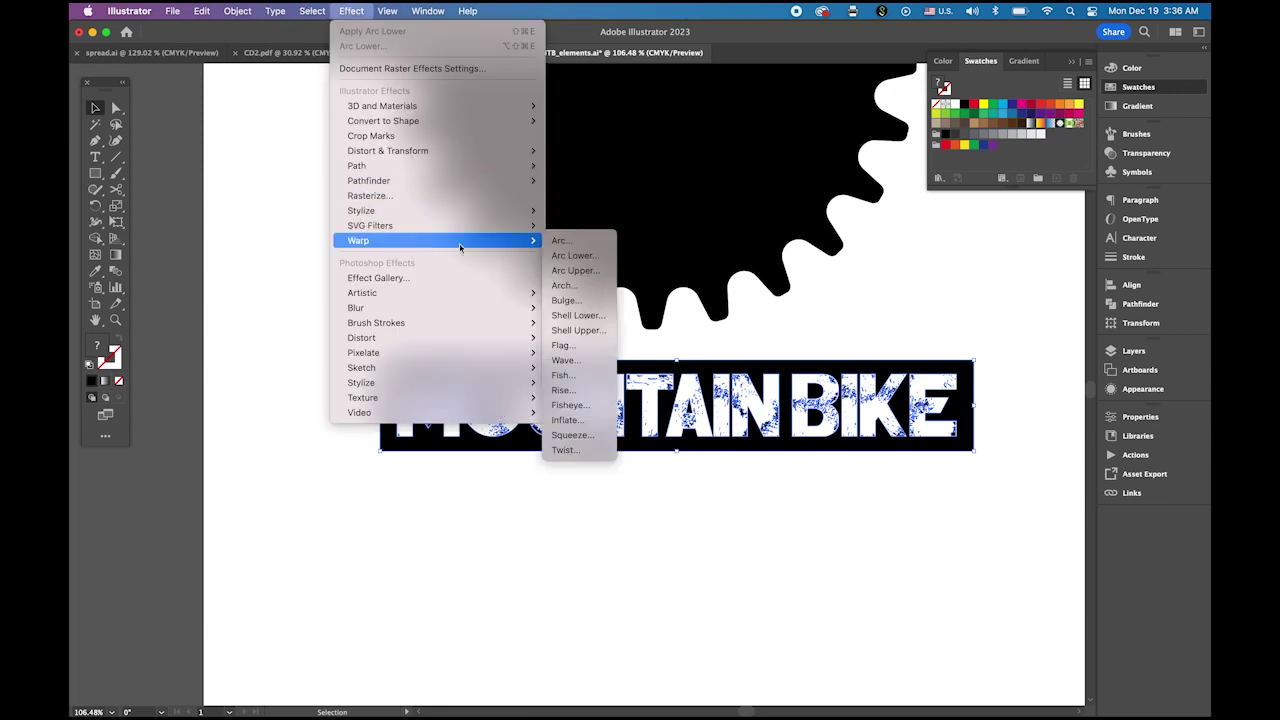
{"action": "left_click", "coordinate": [593, 260]}
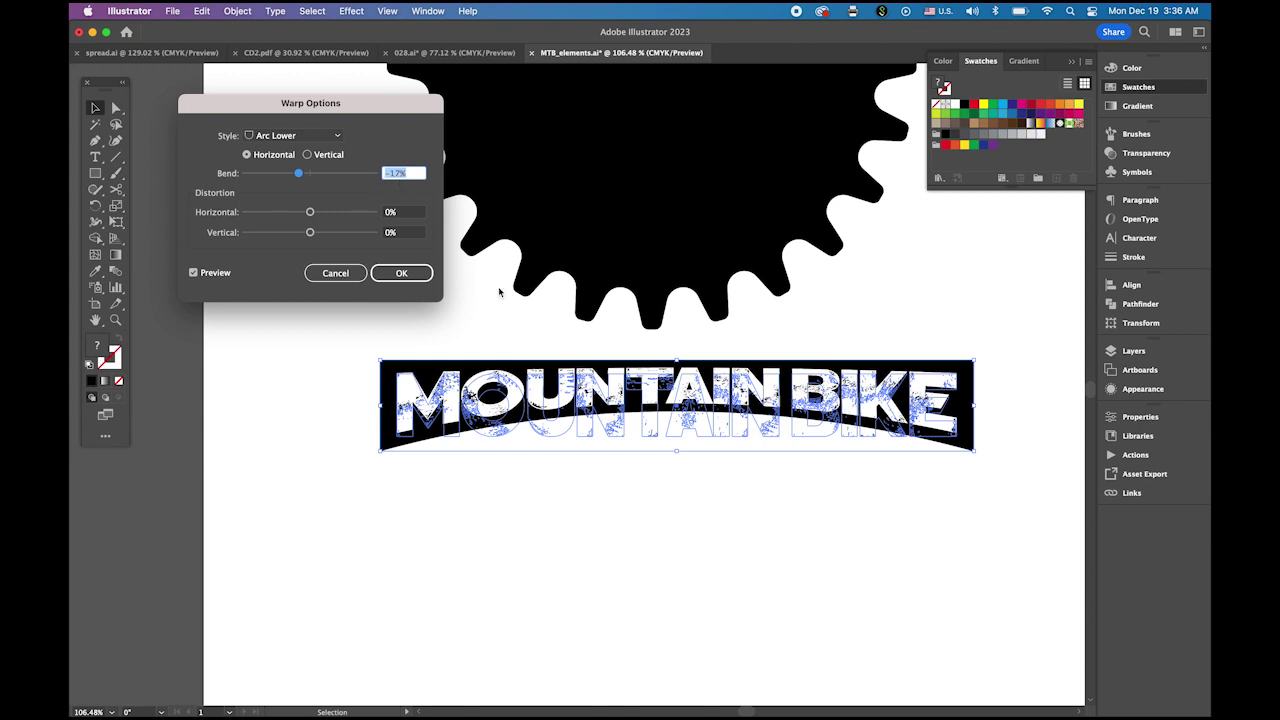
{"action": "left_click", "coordinate": [416, 281]}
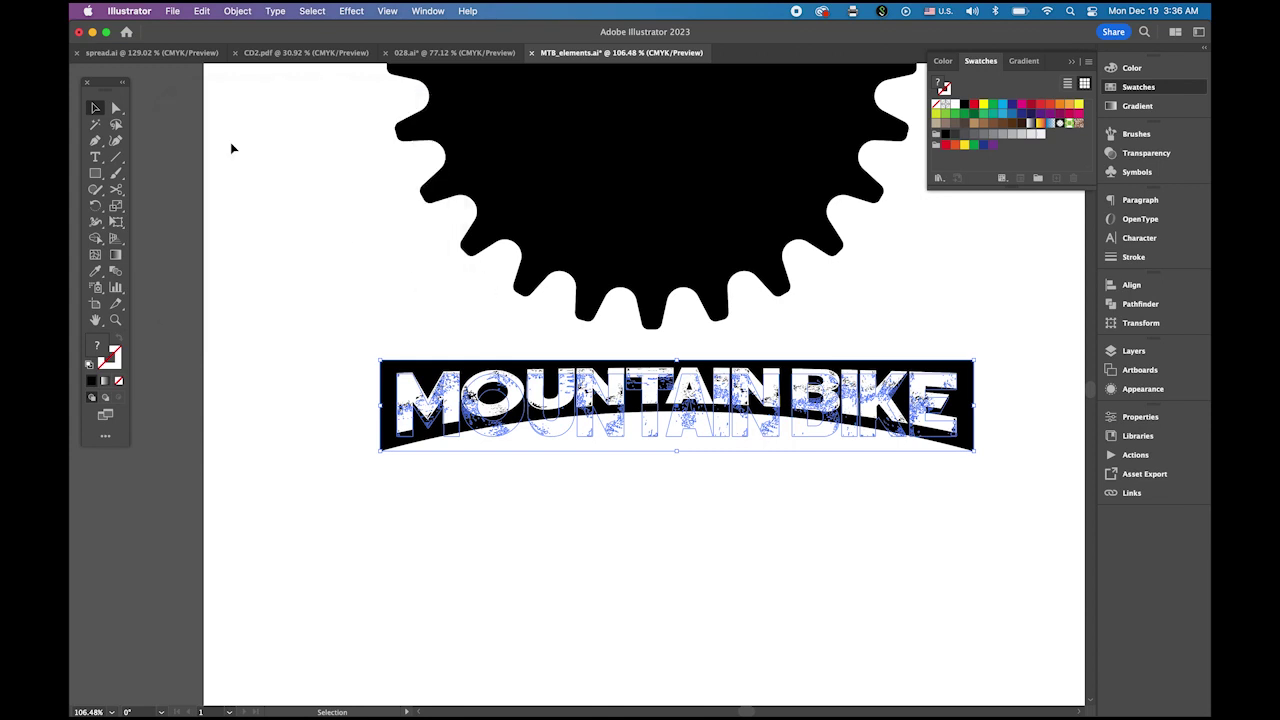
- Expand the appearance of the warped banner and stretch it downward to make the lettering taller
{"action": "left_click", "coordinate": [238, 11]}
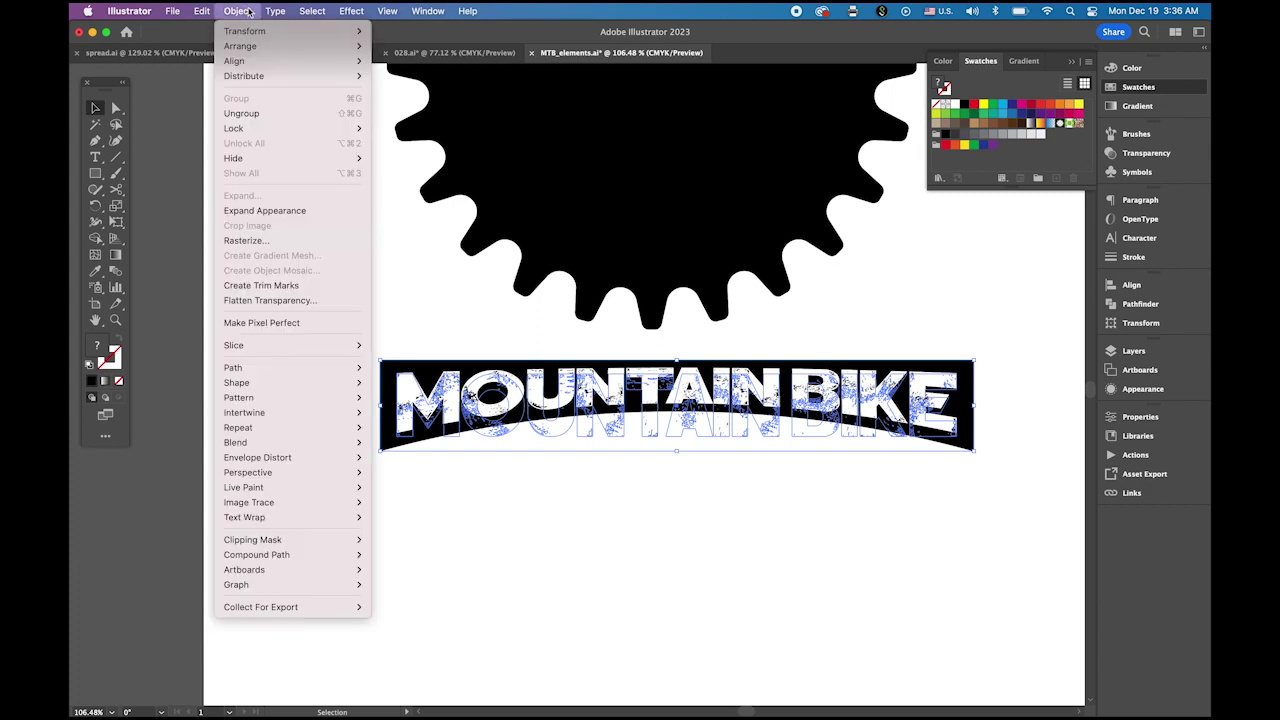
{"action": "left_click", "coordinate": [267, 210]}
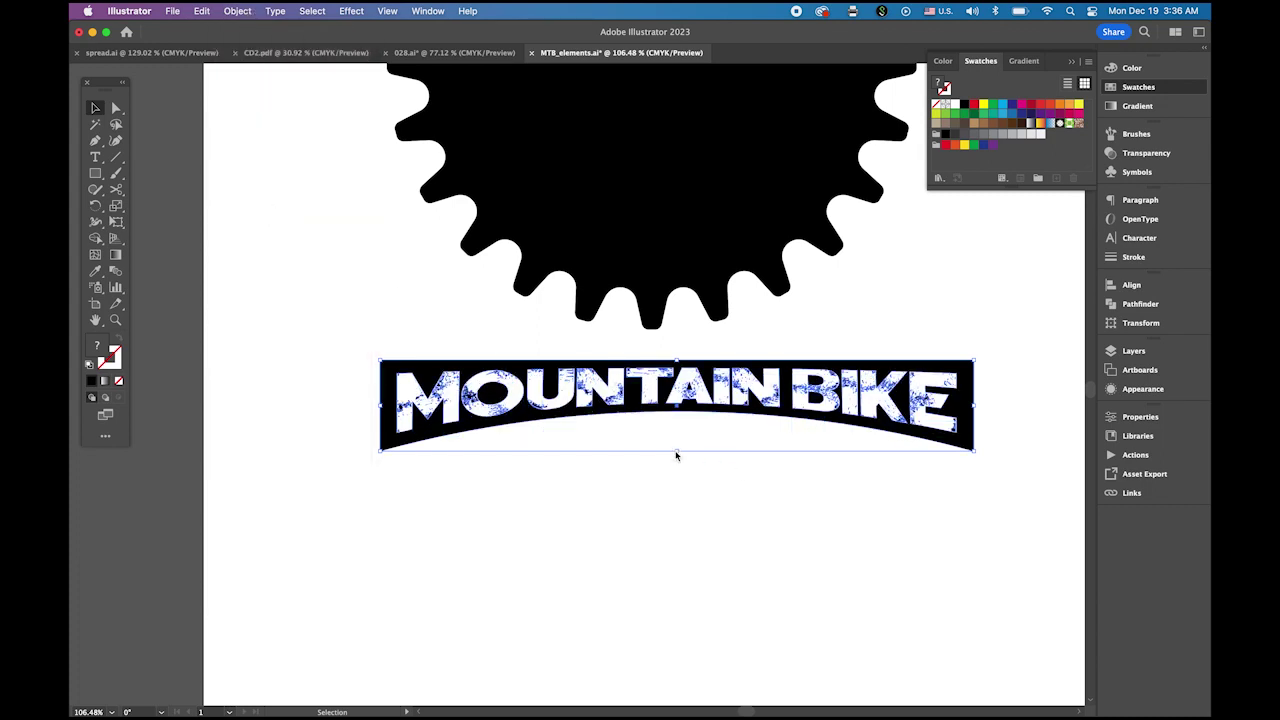
{"action": "left_click_drag", "start_coordinate": [677, 454], "coordinate": [677, 517]}
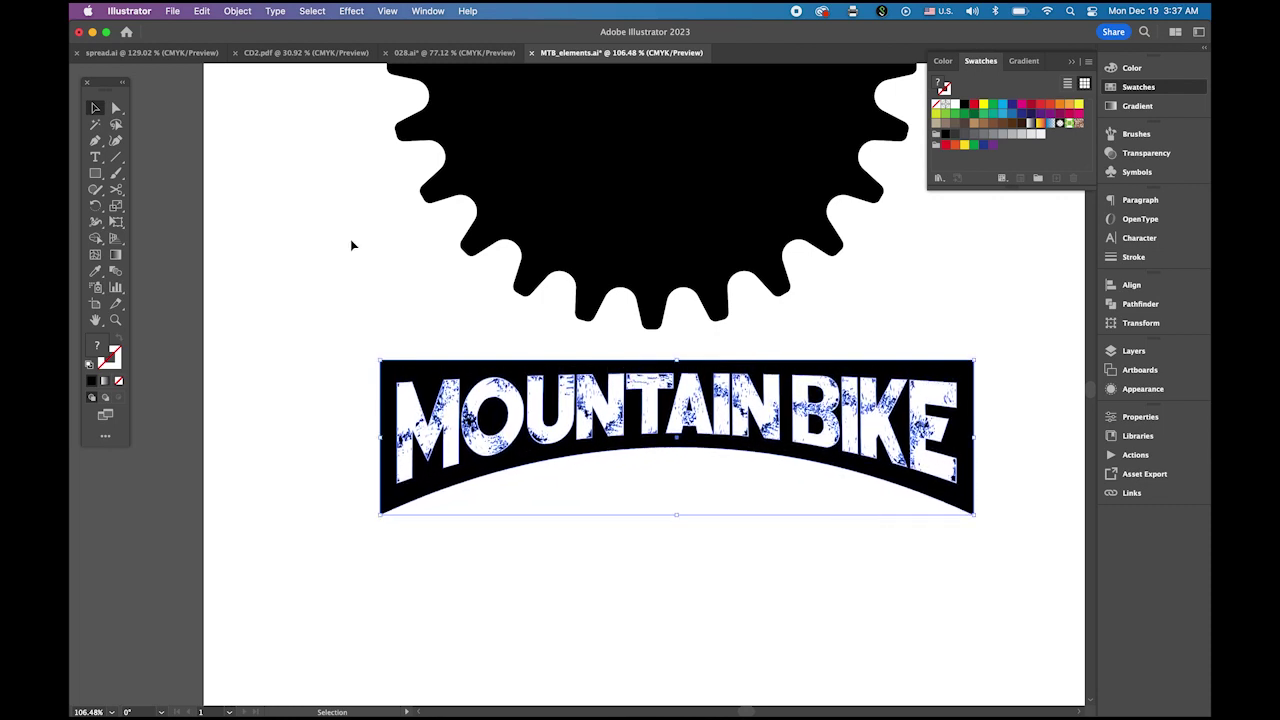
{"action": "left_click", "coordinate": [324, 214]}
- Round all four outer corners of the black banner shape behind the lettering
{"action": "left_click", "coordinate": [116, 108]}
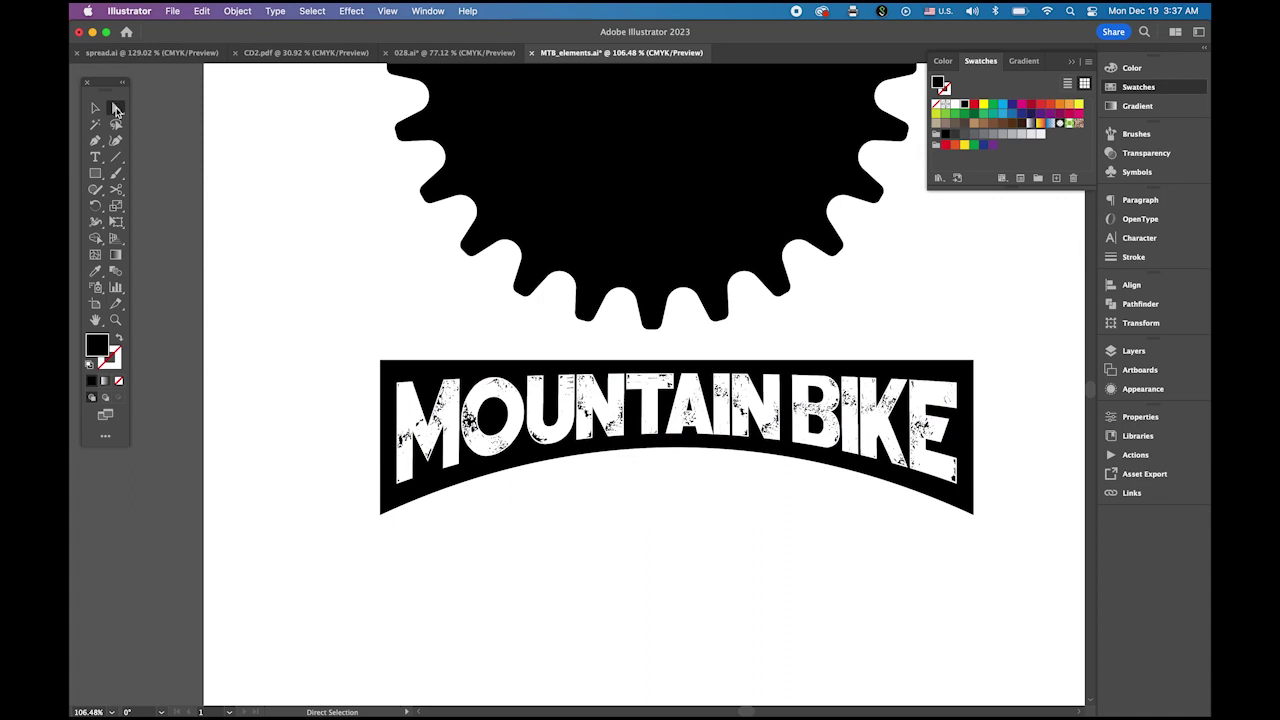
{"action": "left_click", "coordinate": [383, 367]}
{"action": "left_click", "coordinate": [974, 362], "text": "shift"}
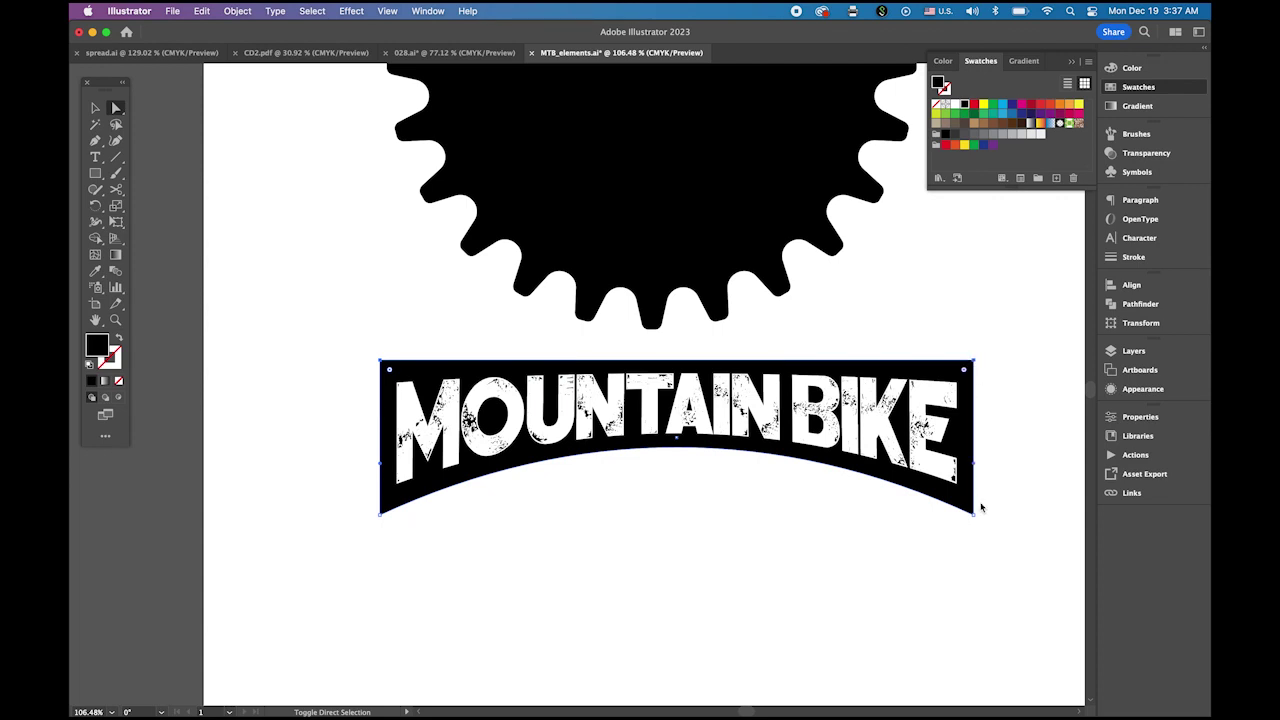
{"action": "left_click", "coordinate": [974, 514], "text": "shift"}
{"action": "left_click", "coordinate": [381, 514], "text": "shift"}
{"action": "left_click_drag", "start_coordinate": [392, 373], "coordinate": [411, 390]}
{"action": "left_click", "coordinate": [95, 108]}
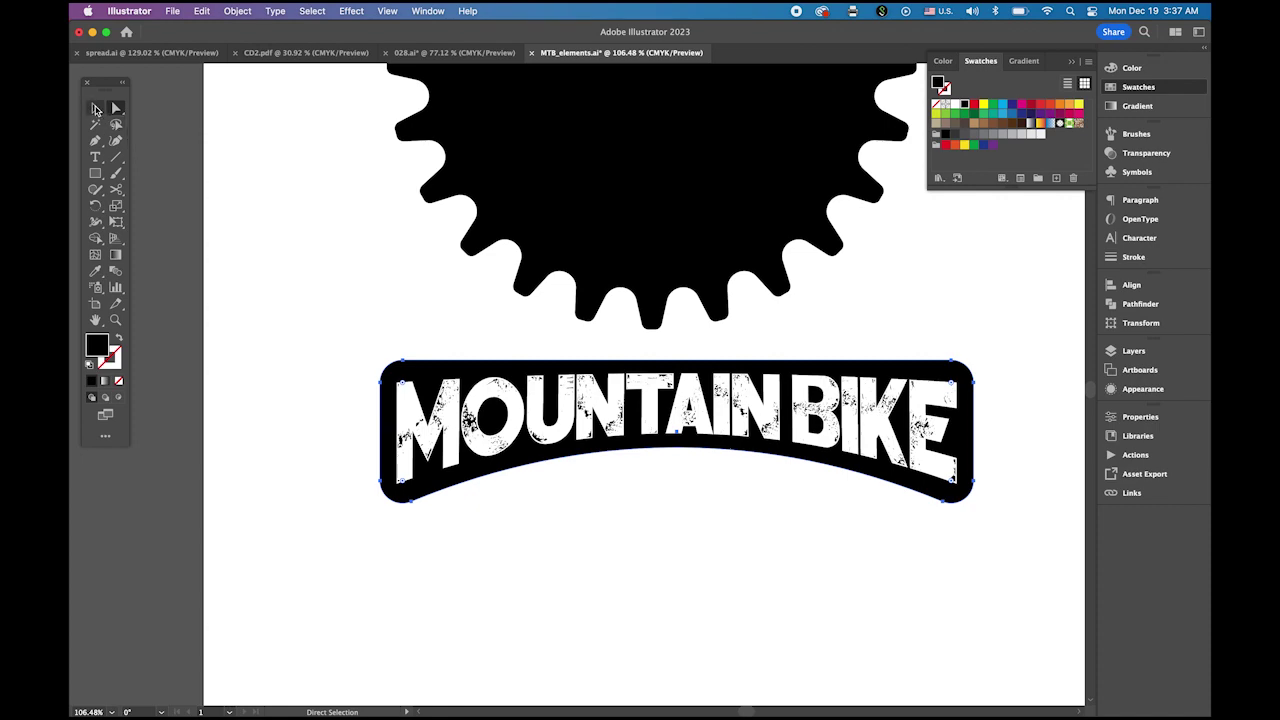
- Move the MOUNTAIN BIKE banner onto the gear, directly beneath the orange mountain scene
{"action": "left_click", "coordinate": [312, 243]}
{"action": "left_click_drag", "start_coordinate": [645, 403], "coordinate": [669, 263]}
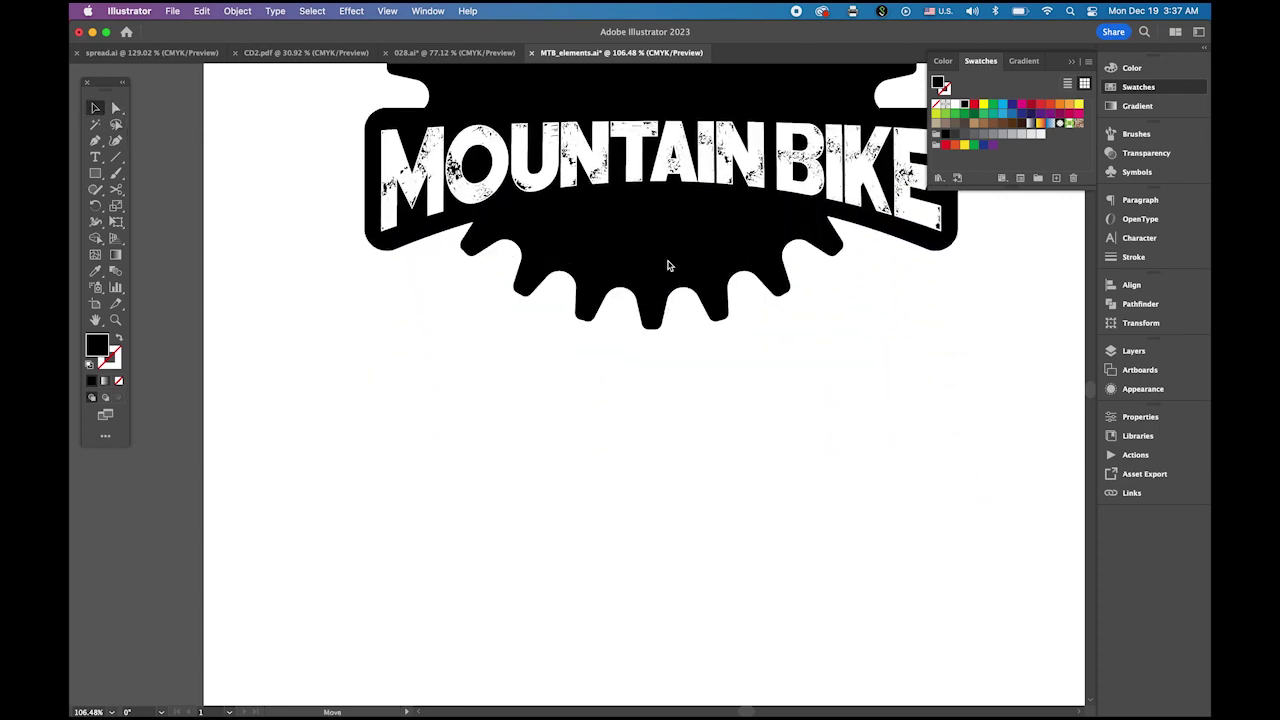
{"action": "scroll", "coordinate": [666, 451], "scroll_direction": "up", "scroll_amount": 5}
{"action": "left_click_drag", "start_coordinate": [641, 371], "coordinate": [636, 318]}
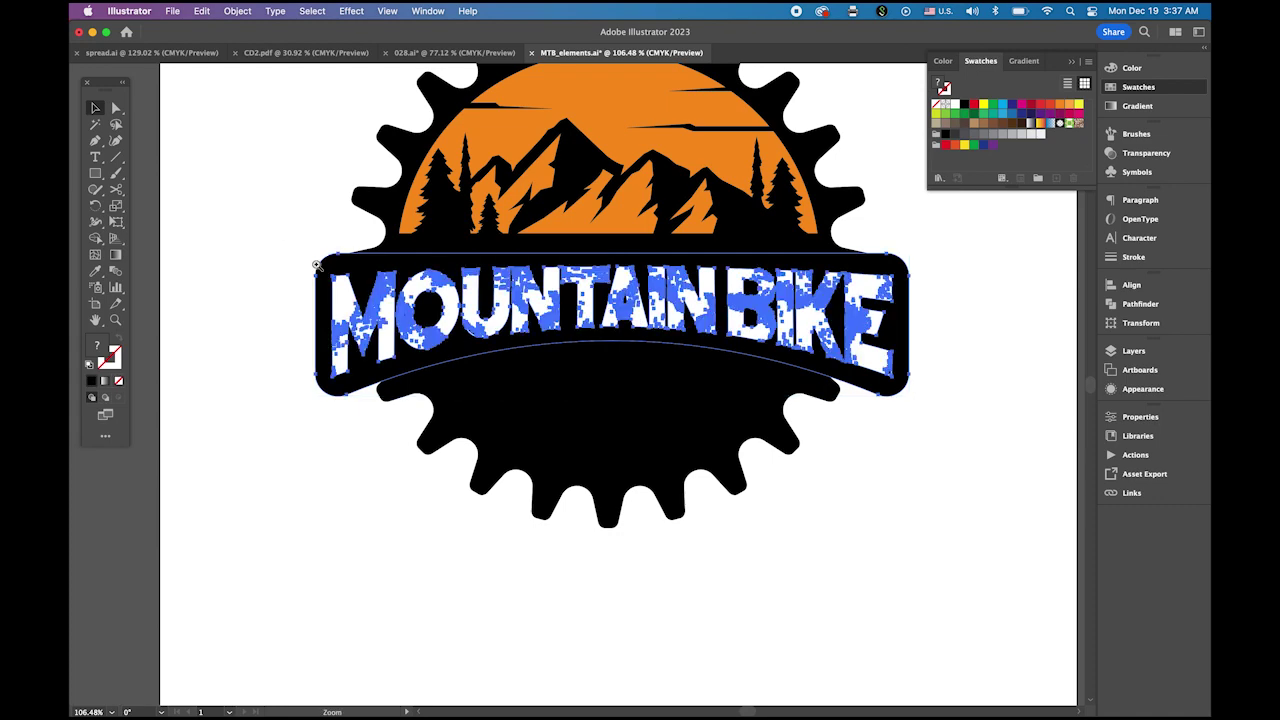
- Narrow the banner from its left end so that it projects less beyond the gear teeth
{"action": "left_click_drag", "start_coordinate": [316, 265], "coordinate": [316, 265]}
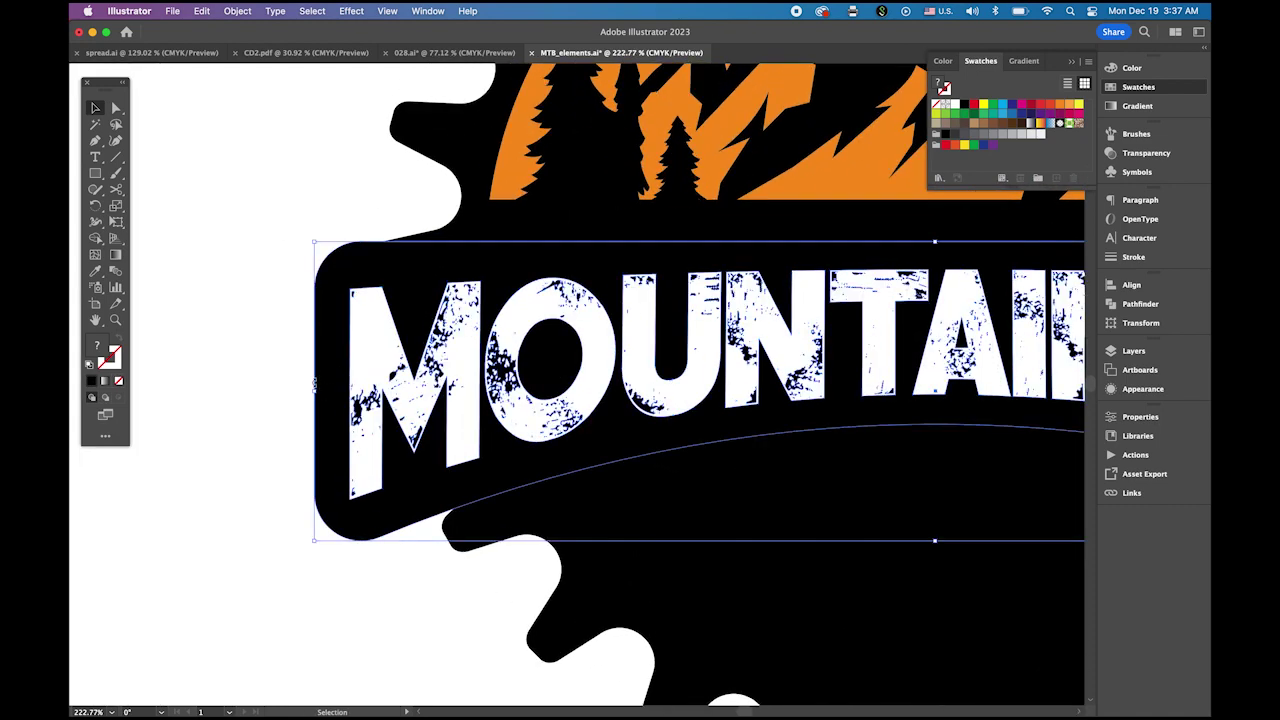
{"action": "left_click_drag", "start_coordinate": [316, 393], "coordinate": [347, 397]}
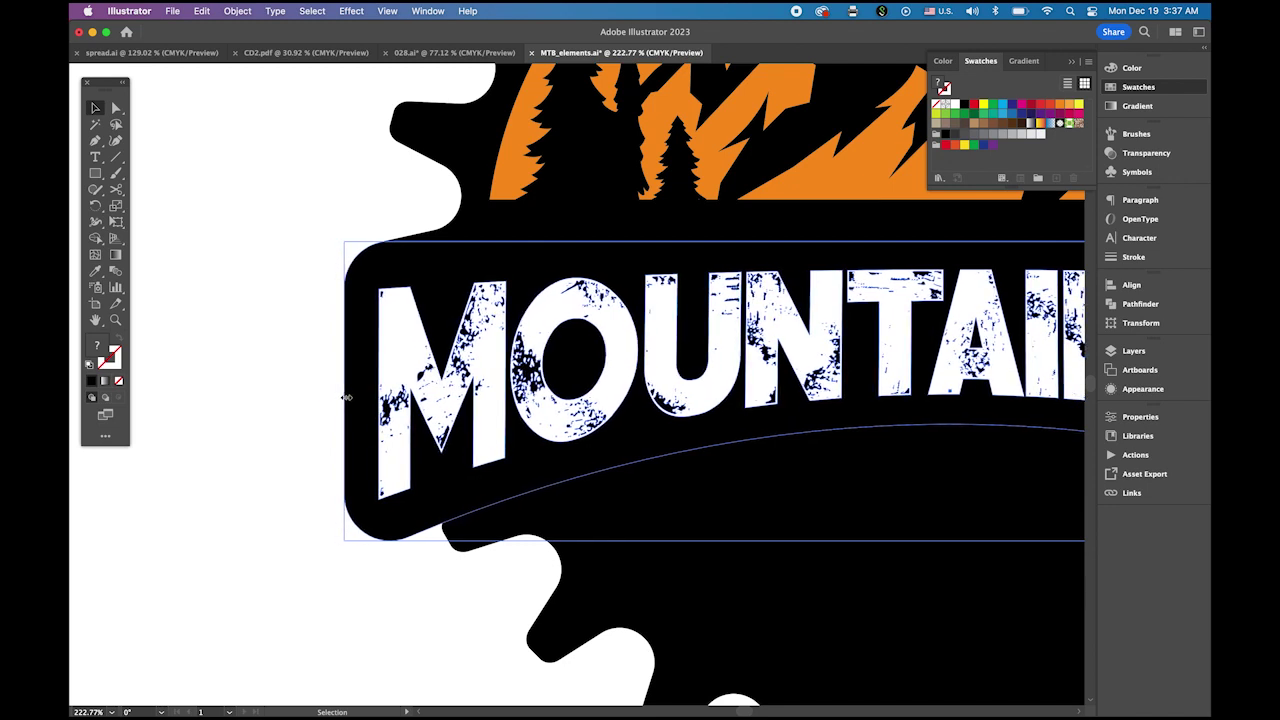
{"action": "left_click", "coordinate": [304, 396]}
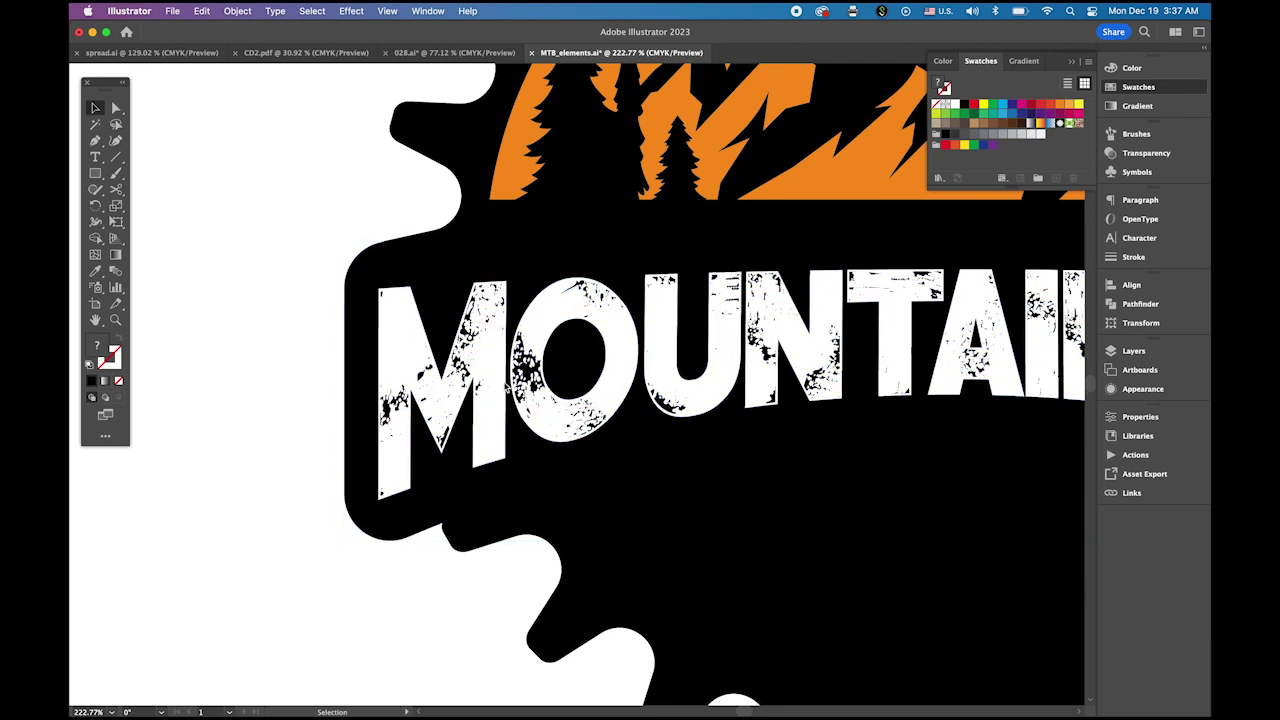
- Narrow the banner from its right end to match the overhang on the opposite side of the gear
{"action": "key", "text": "space"}
{"action": "left_click_drag", "start_coordinate": [704, 400], "coordinate": [76, 398]}
{"action": "left_click", "coordinate": [903, 386]}
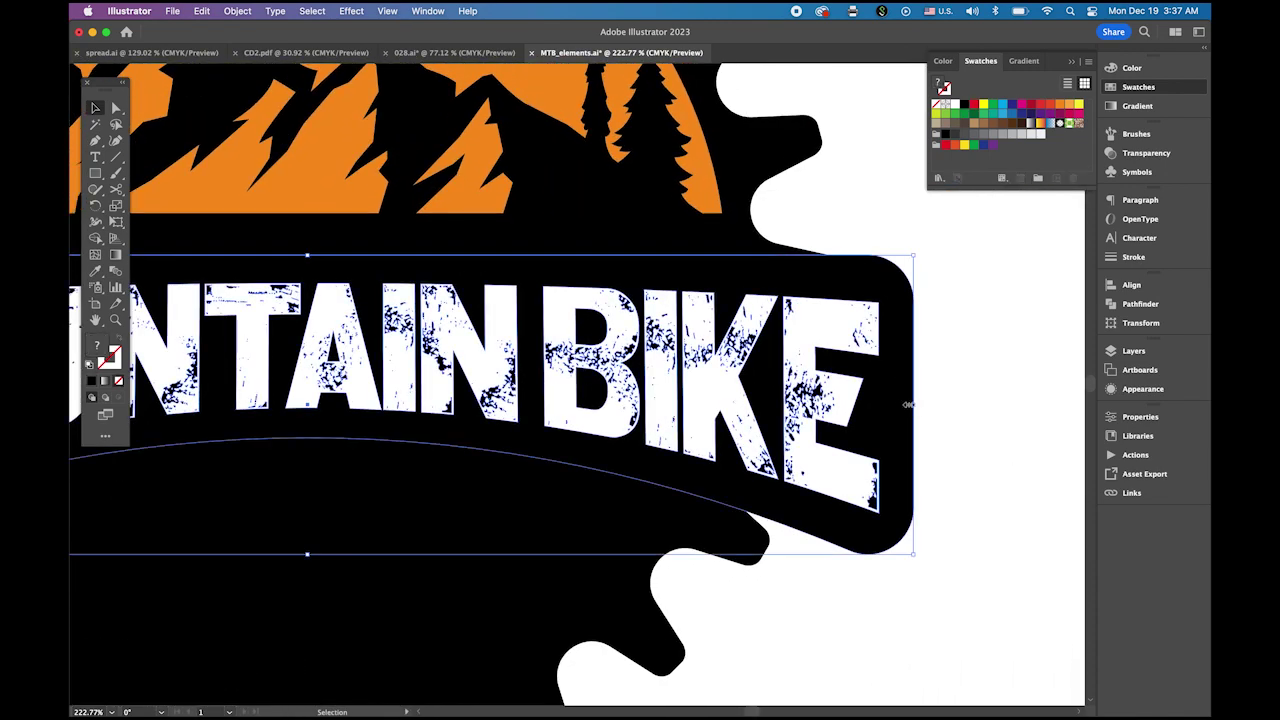
{"action": "left_click", "coordinate": [866, 404]}
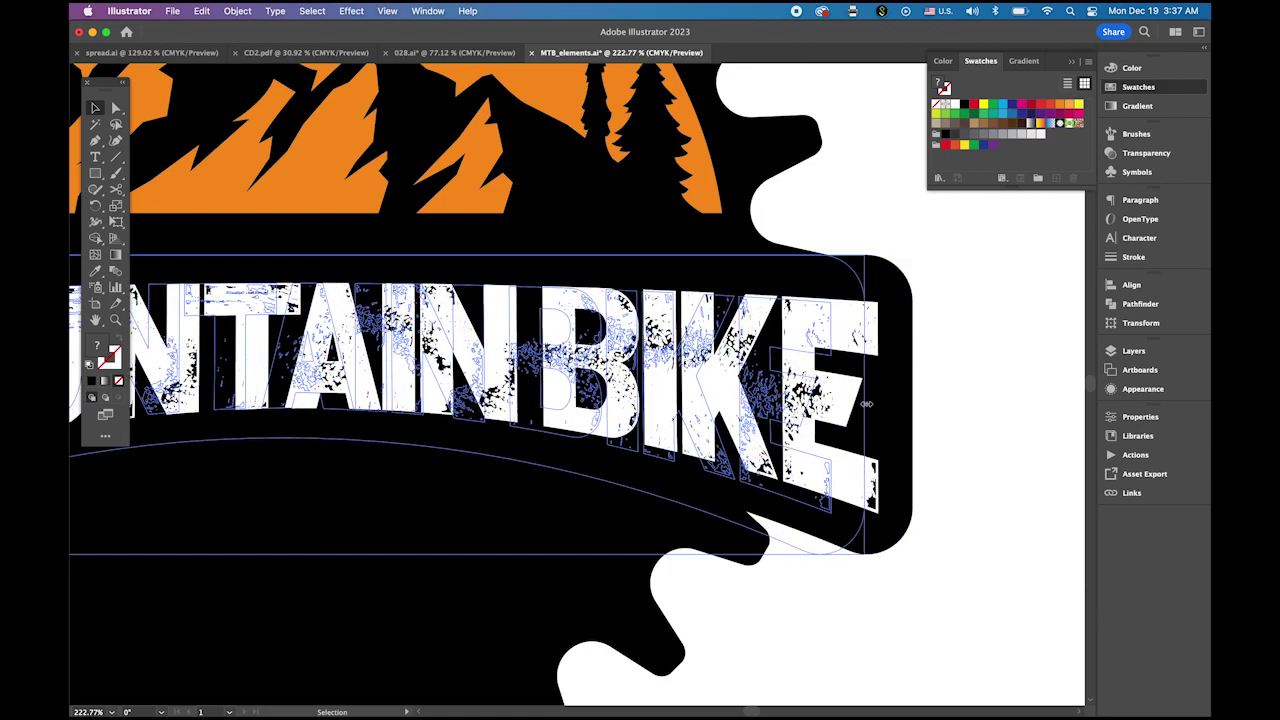
{"action": "key", "text": "ctrl+z"}
{"action": "key", "text": "ctrl+z"}
{"action": "left_click", "coordinate": [980, 423]}
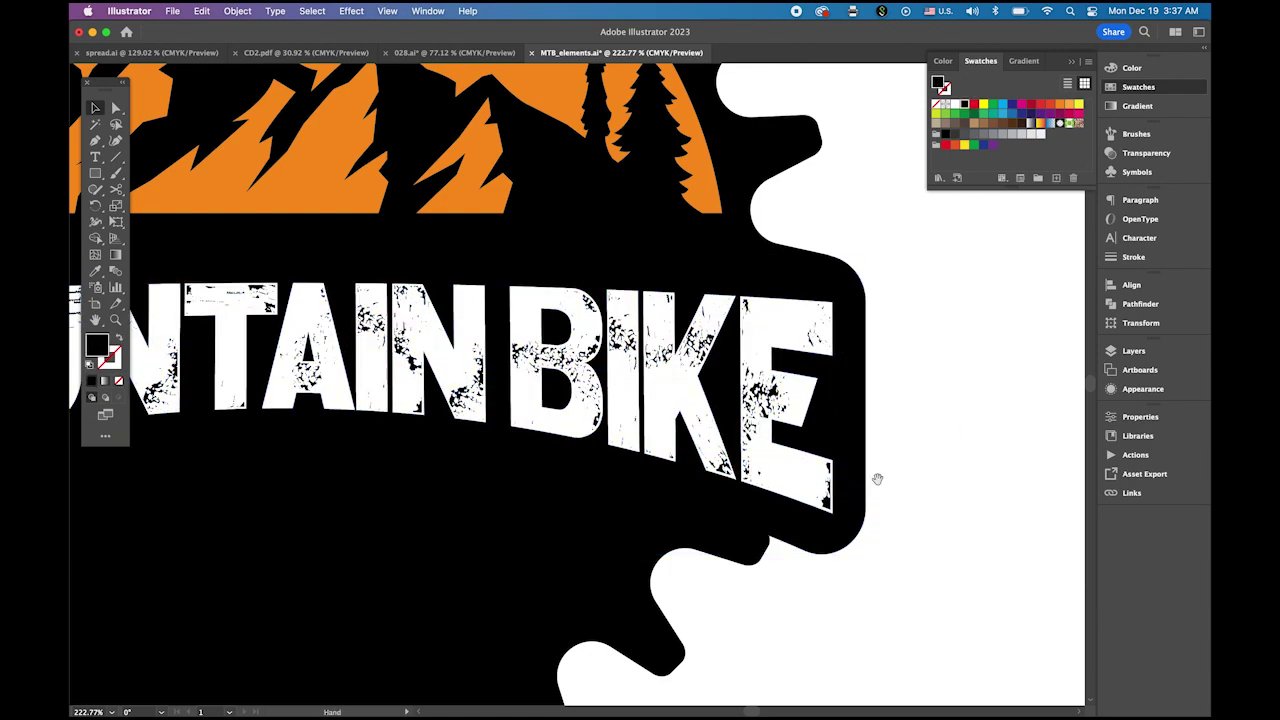
- Stretch the banner slightly downward from its lower edge to make it a little taller
{"action": "key", "text": "ctrl+0"}
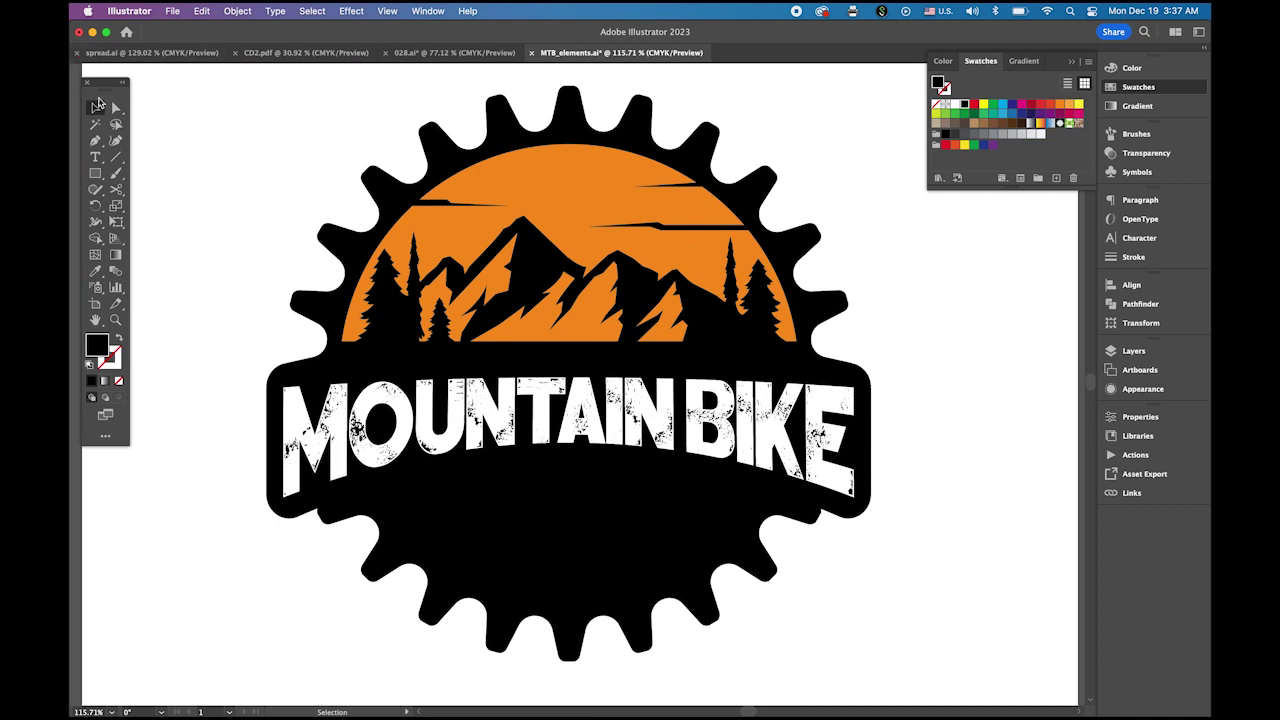
{"action": "left_click", "coordinate": [606, 473]}
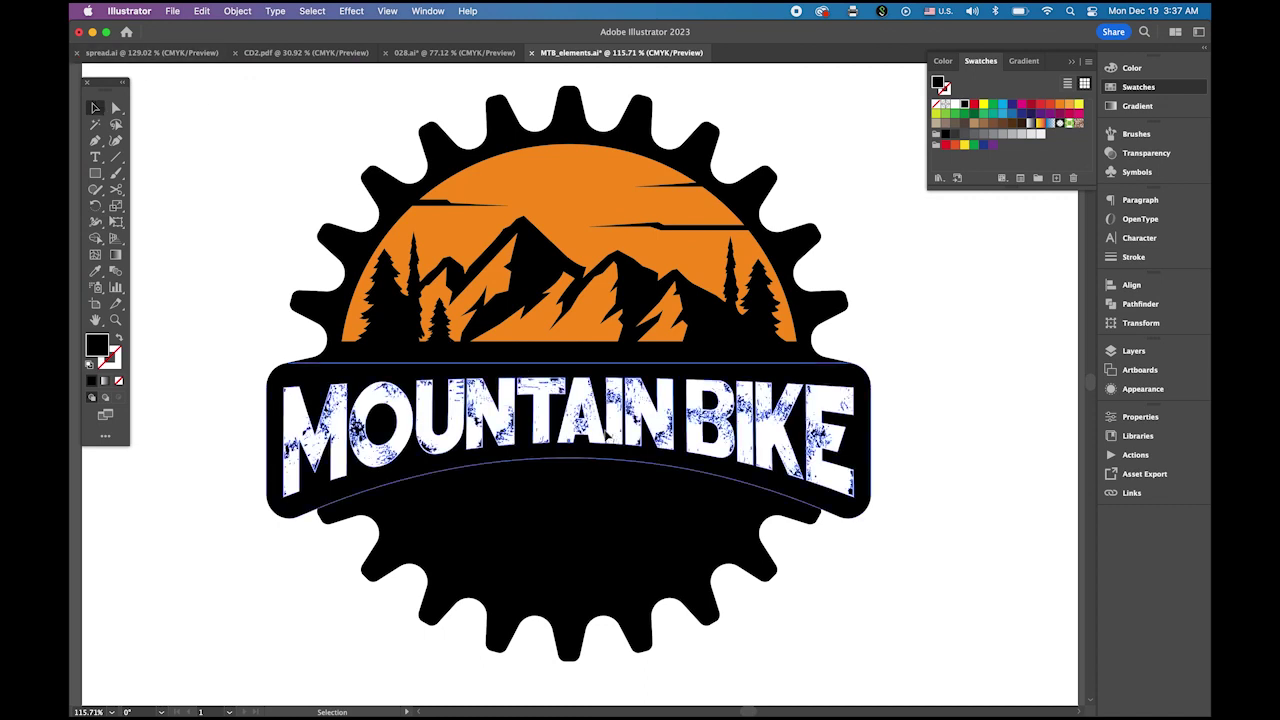
{"action": "left_click_drag", "start_coordinate": [570, 519], "coordinate": [570, 524]}
{"action": "left_click", "coordinate": [935, 460]}
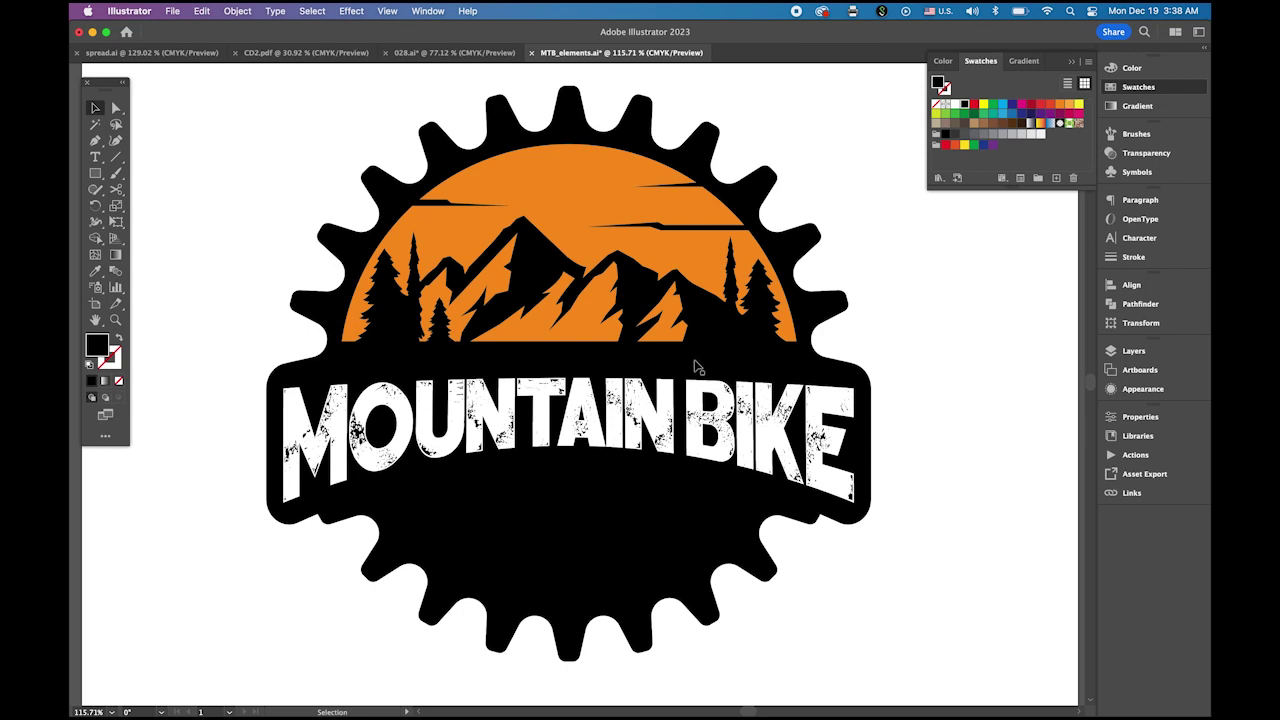
- Draw a long, thin light-blue rectangle between the mountain scene and the MOUNTAIN BIKE lettering
{"action": "left_click", "coordinate": [96, 175]}
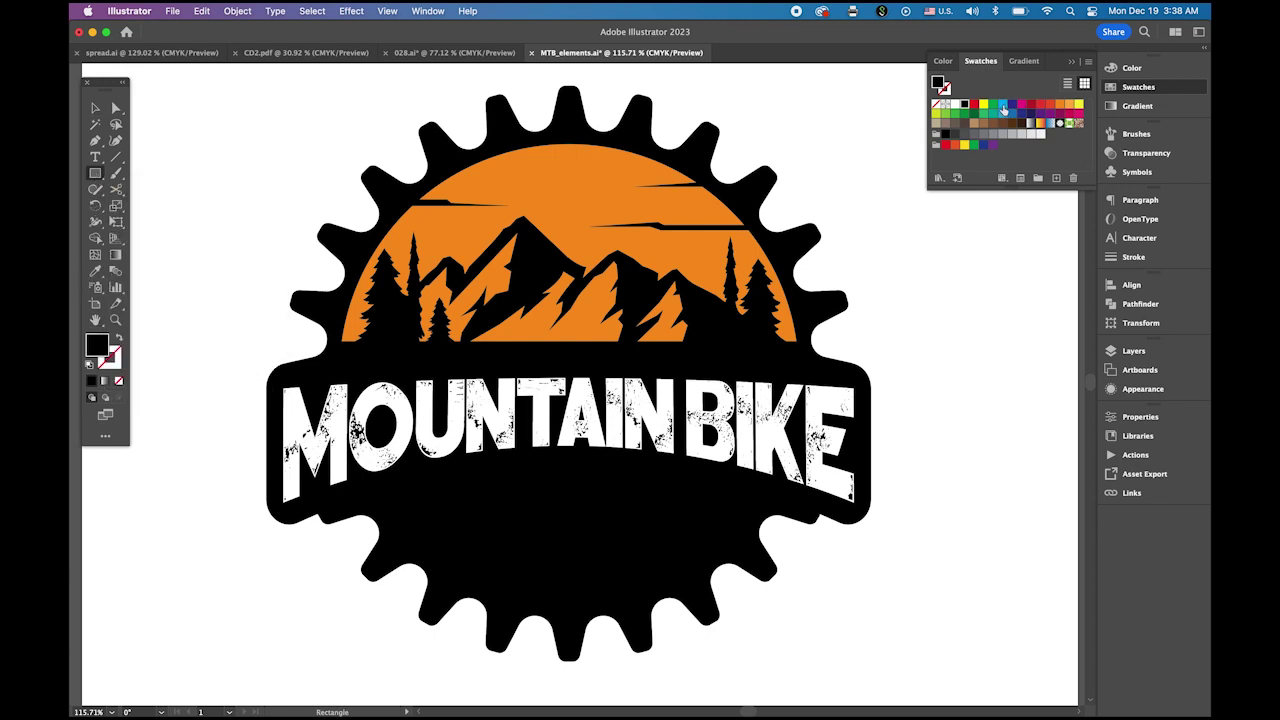
{"action": "left_click", "coordinate": [1003, 106]}
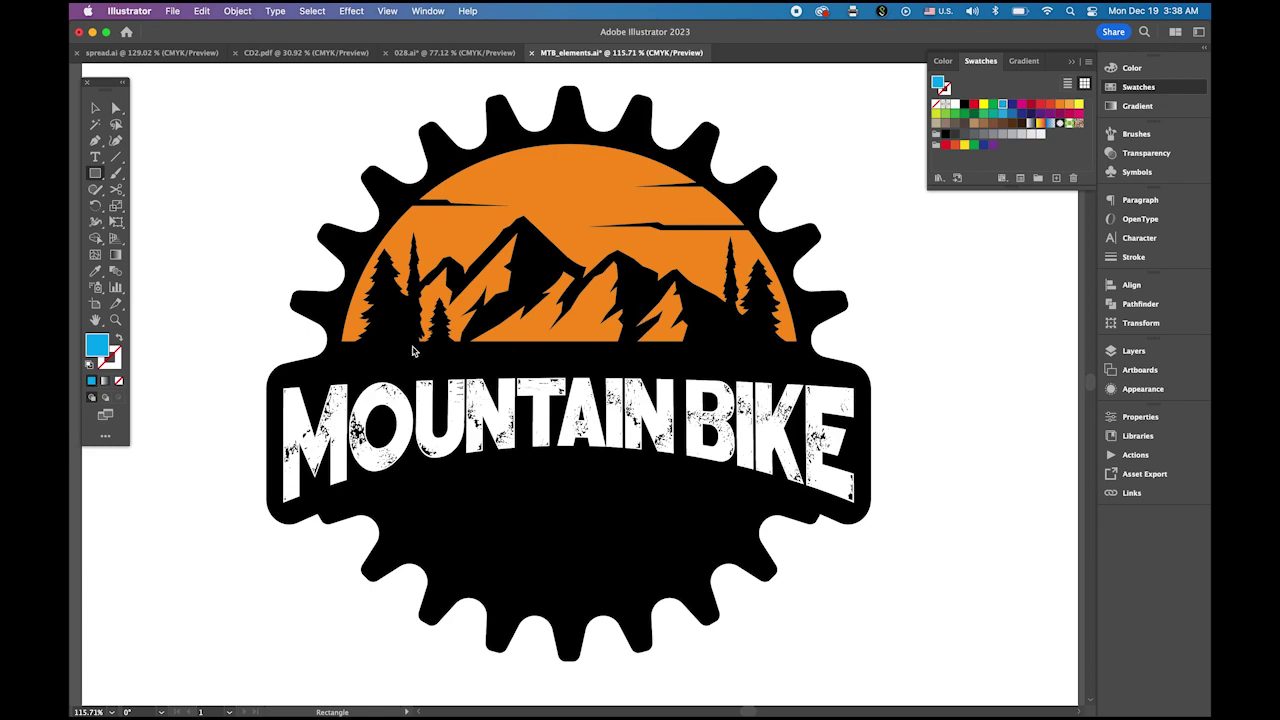
{"action": "scroll", "coordinate": [540, 370], "scroll_direction": "up", "scroll_amount": 5}
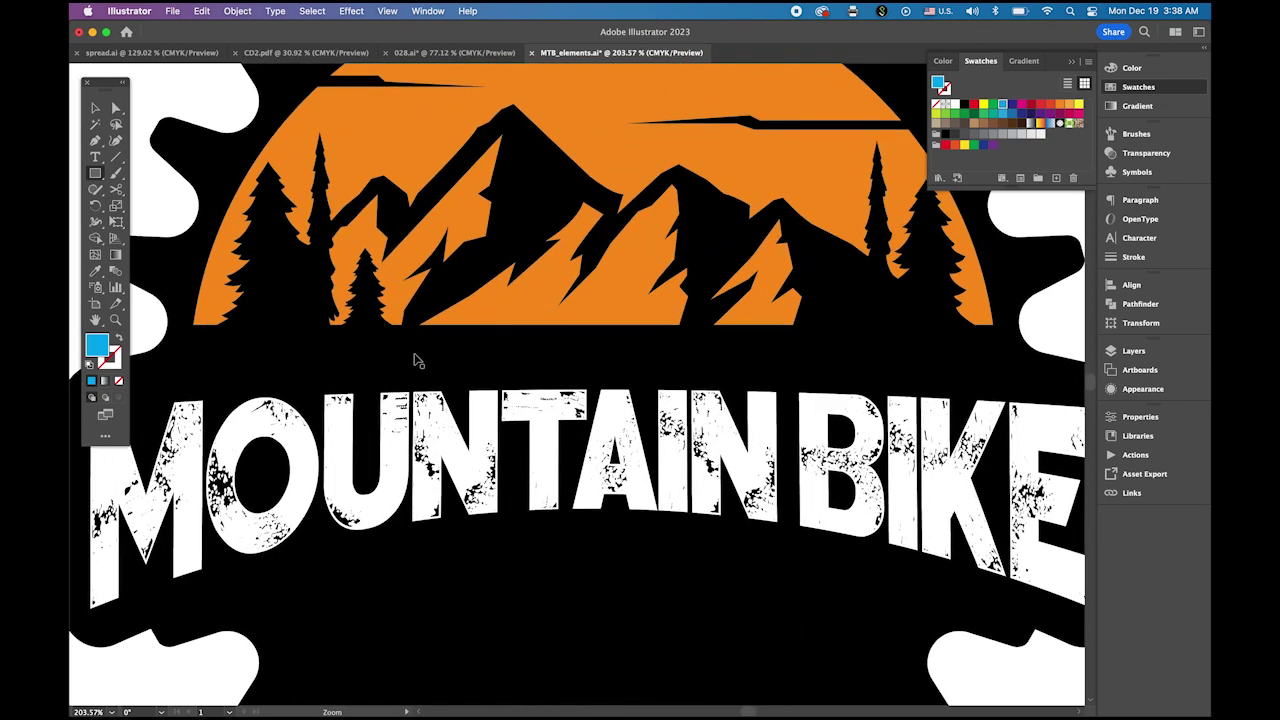
{"action": "left_click_drag", "start_coordinate": [326, 334], "coordinate": [800, 380]}
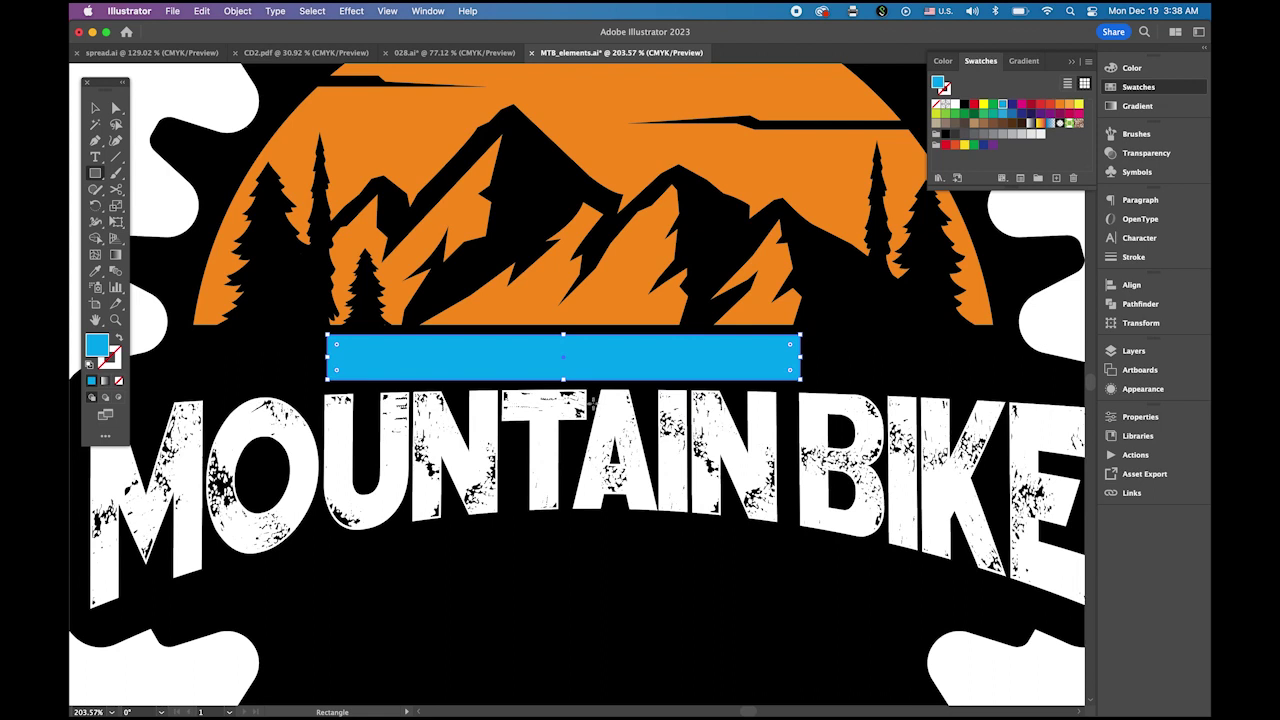
- Add anchor points along both short sides of the blue rectangle and pull alternate points inward to form pointed notches
{"action": "left_click", "coordinate": [96, 141]}
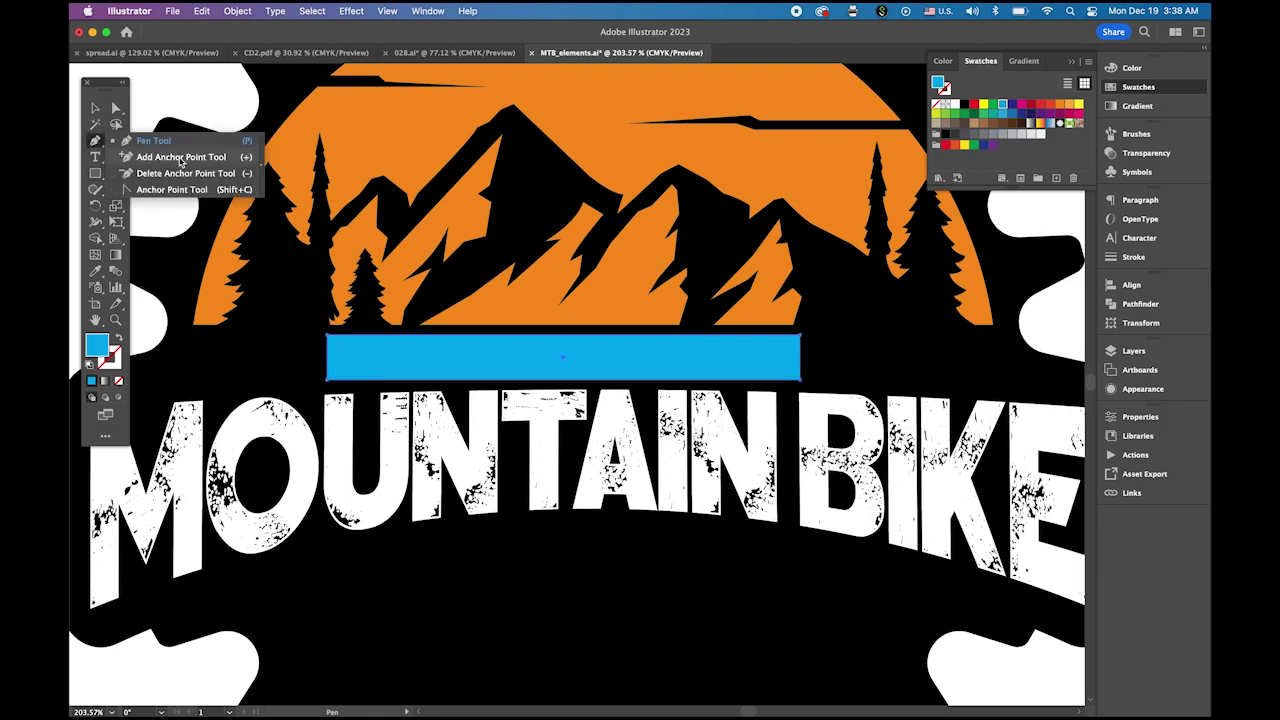
{"action": "left_click", "coordinate": [181, 157]}
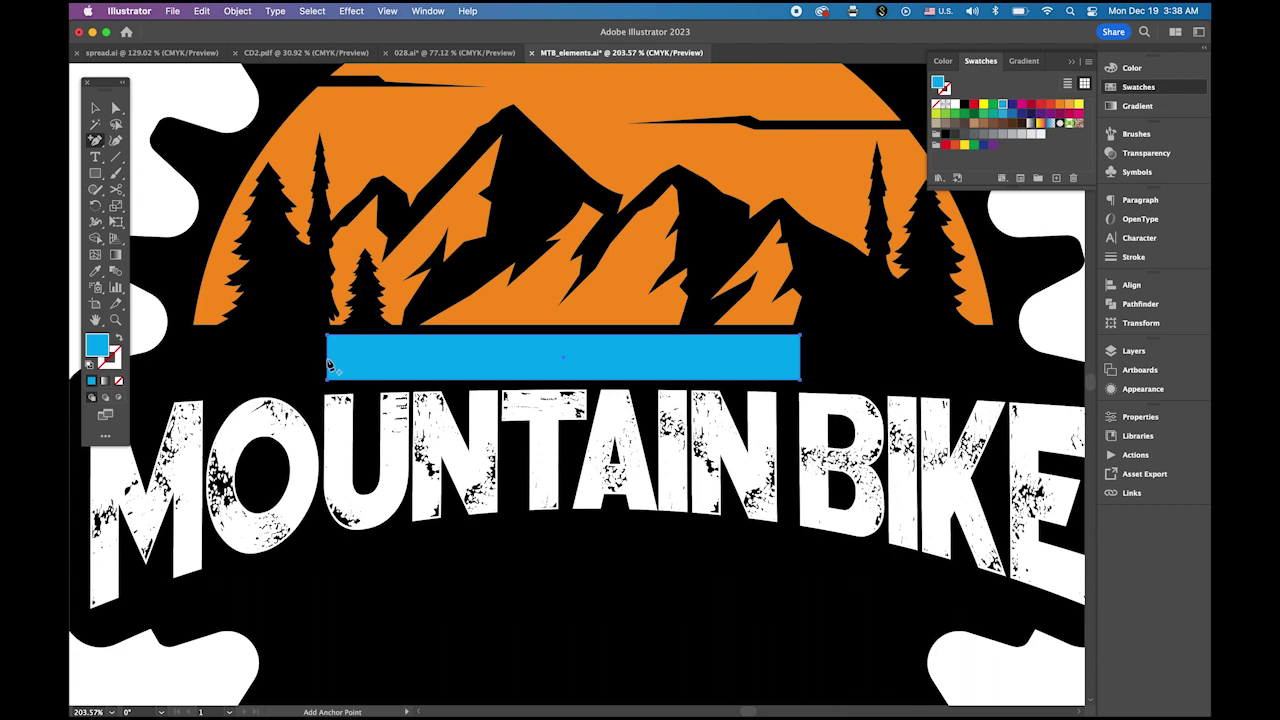
{"action": "left_click", "coordinate": [327, 361]}
{"action": "left_click", "coordinate": [116, 110]}
{"action": "left_click_drag", "start_coordinate": [801, 371], "coordinate": [762, 347]}
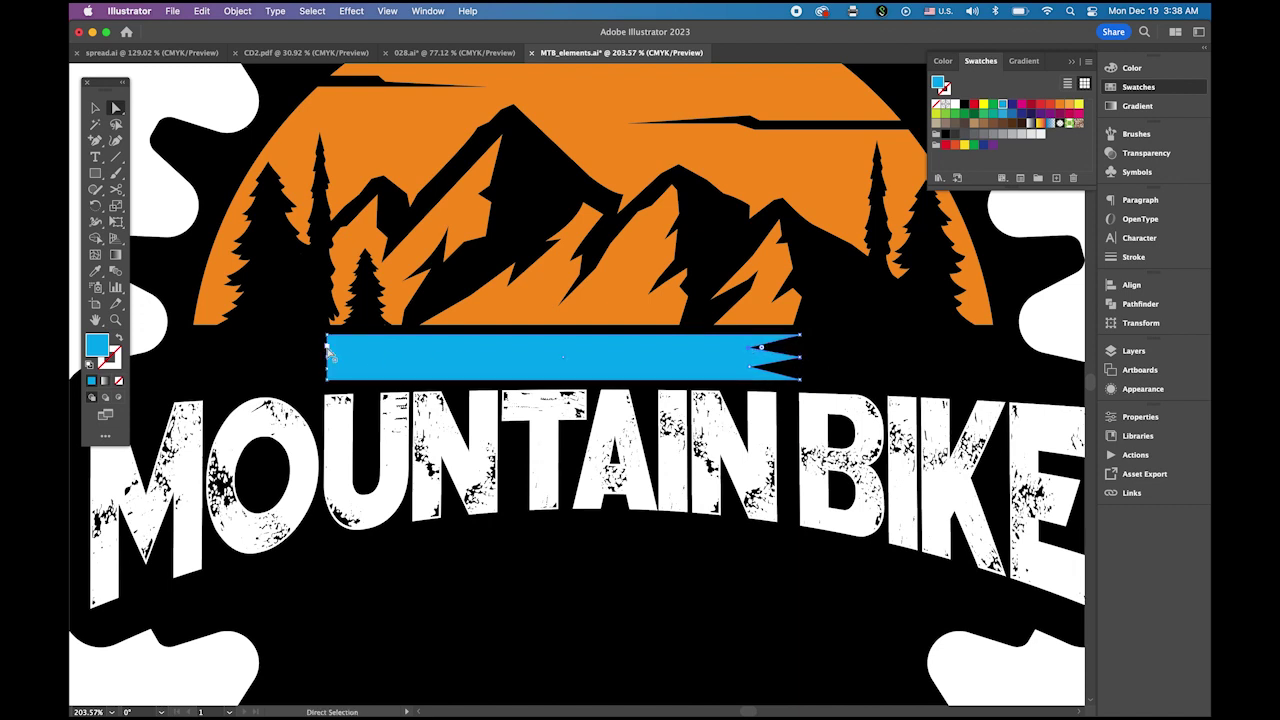
{"action": "left_click_drag", "start_coordinate": [330, 349], "coordinate": [366, 368]}
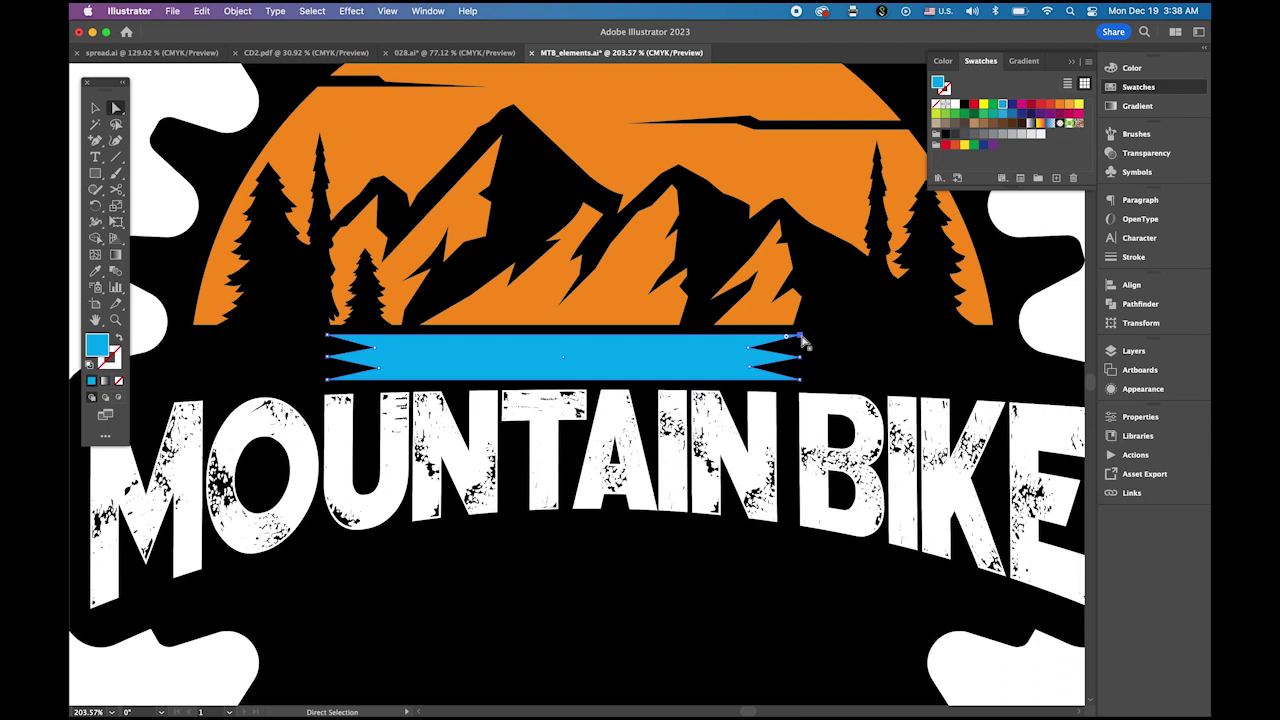
- Extend the three right-hand tips of the blue shape to uneven lengths and deepen the upper notch between them
{"action": "left_click_drag", "start_coordinate": [801, 340], "coordinate": [846, 336]}
{"action": "left_click_drag", "start_coordinate": [800, 383], "coordinate": [834, 358]}
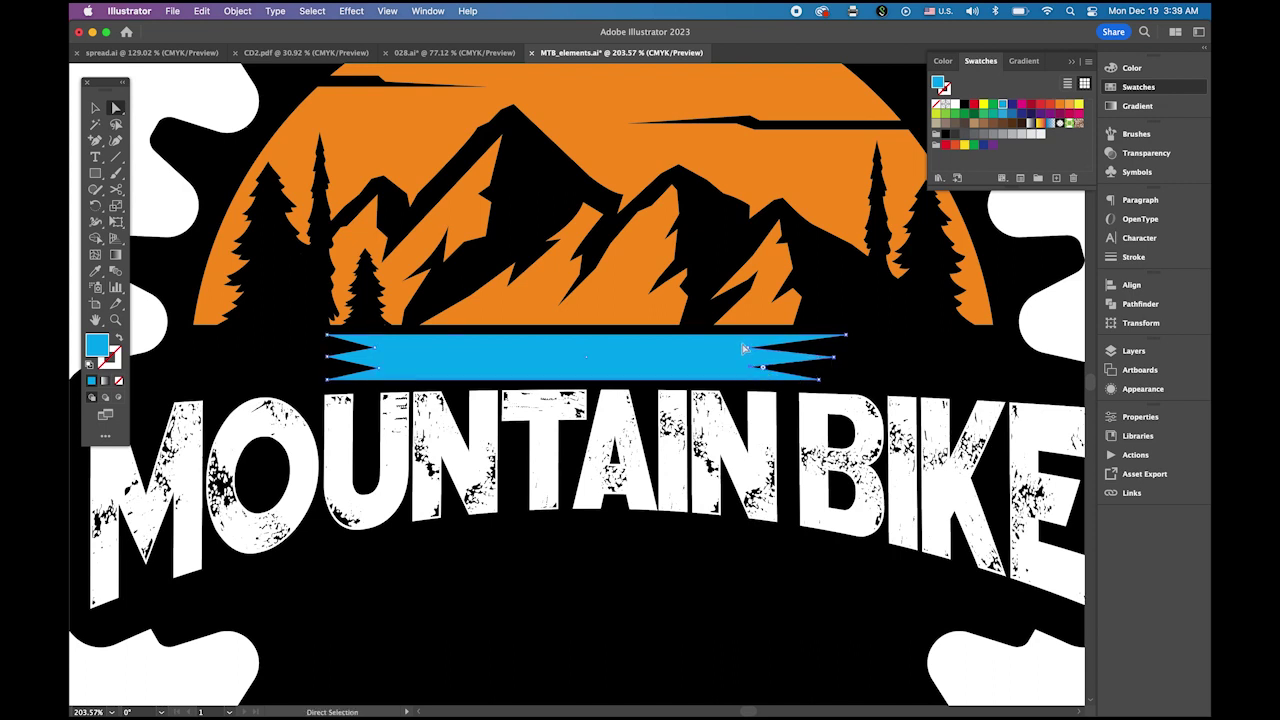
{"action": "left_click", "coordinate": [749, 352]}
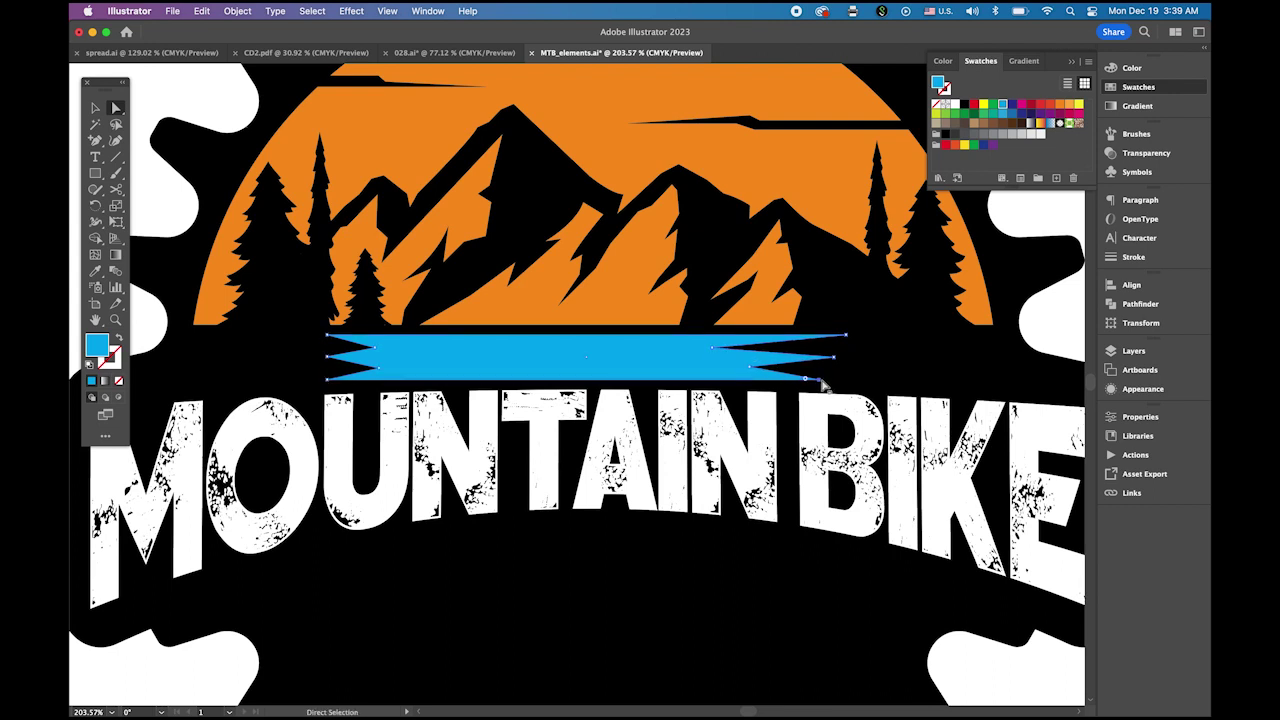
{"action": "left_click_drag", "start_coordinate": [833, 384], "coordinate": [872, 381]}
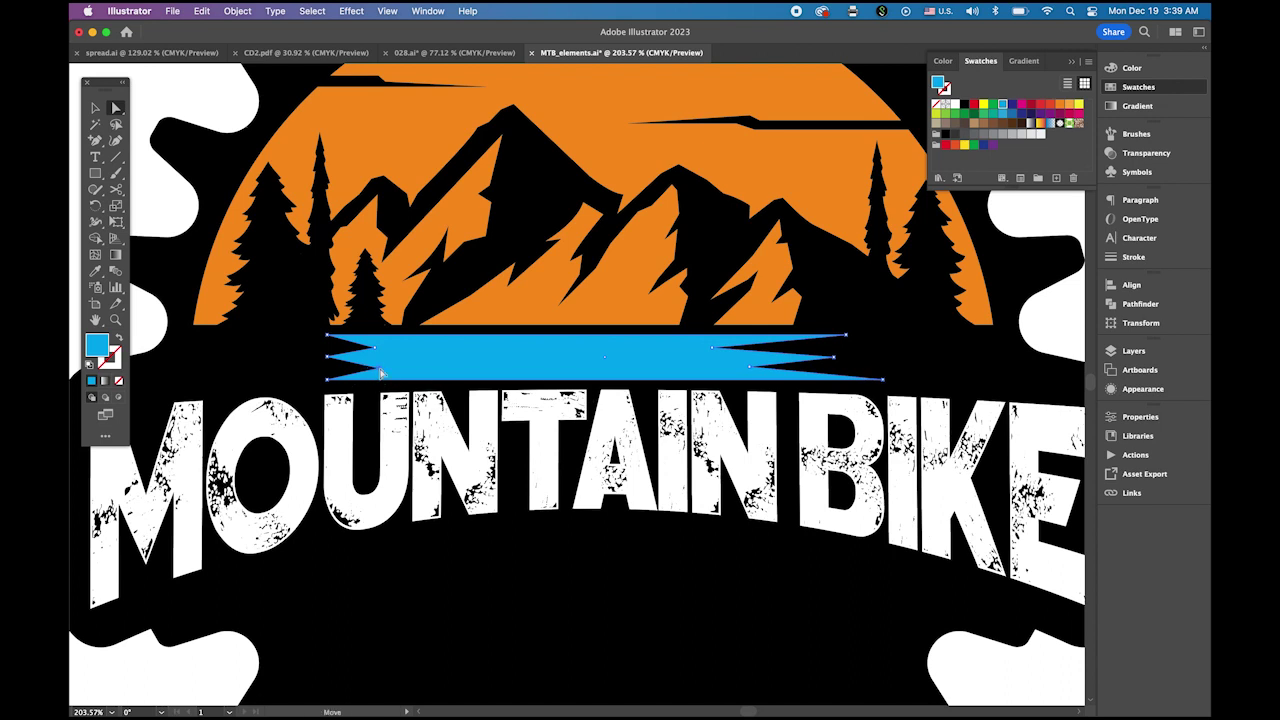
- Deepen the lower left notch of the blue shape and extend its three left-hand tips outward by uneven amounts
{"action": "left_click_drag", "start_coordinate": [366, 369], "coordinate": [391, 369]}
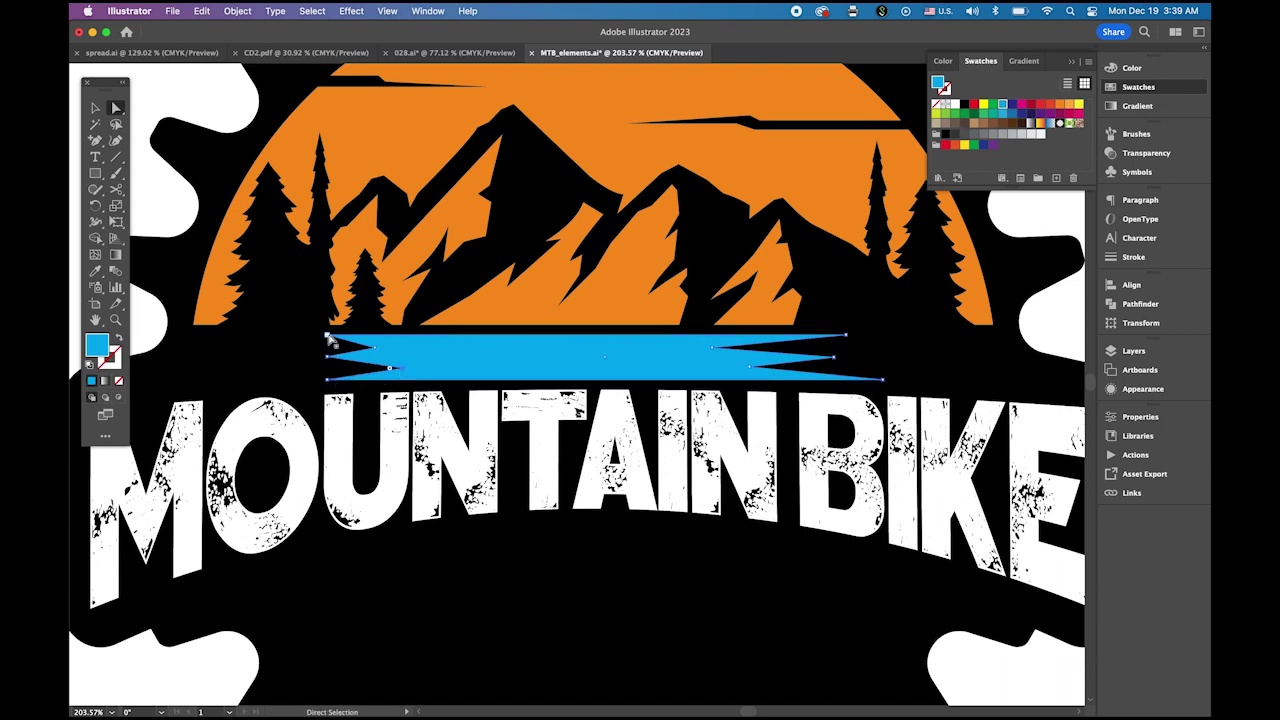
{"action": "left_click_drag", "start_coordinate": [329, 336], "coordinate": [260, 338]}
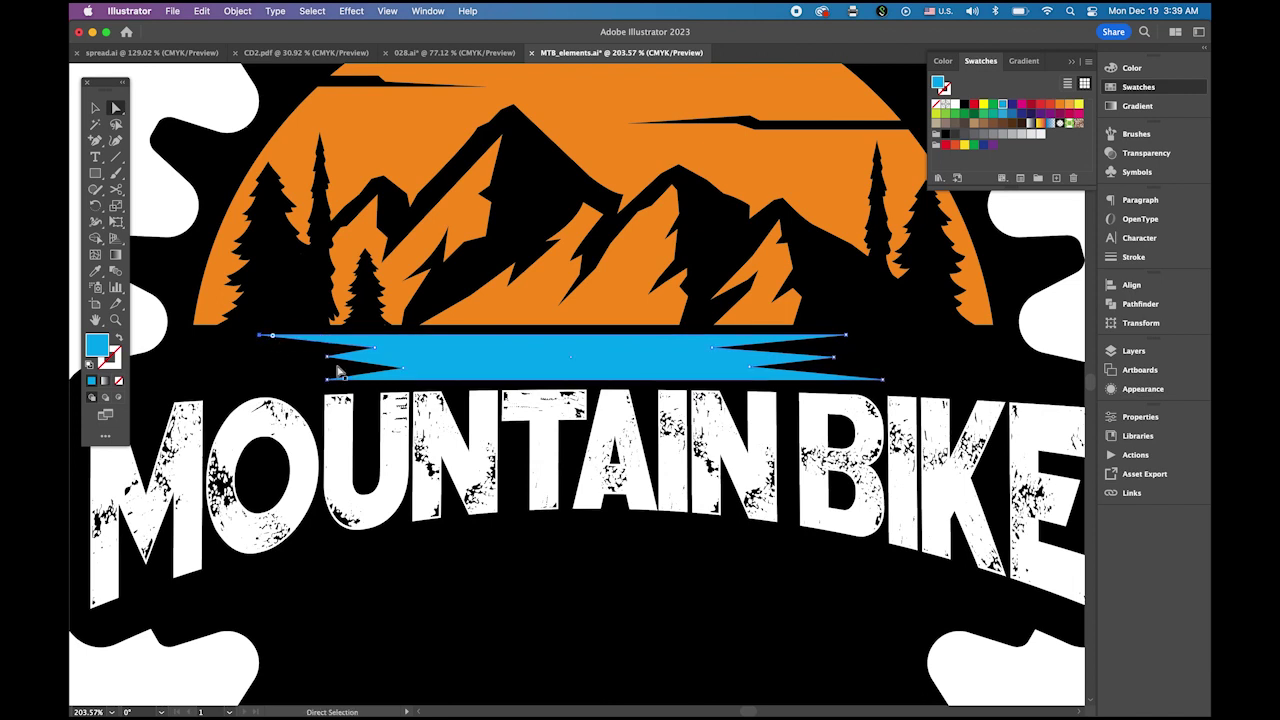
{"action": "left_click_drag", "start_coordinate": [330, 383], "coordinate": [316, 358]}
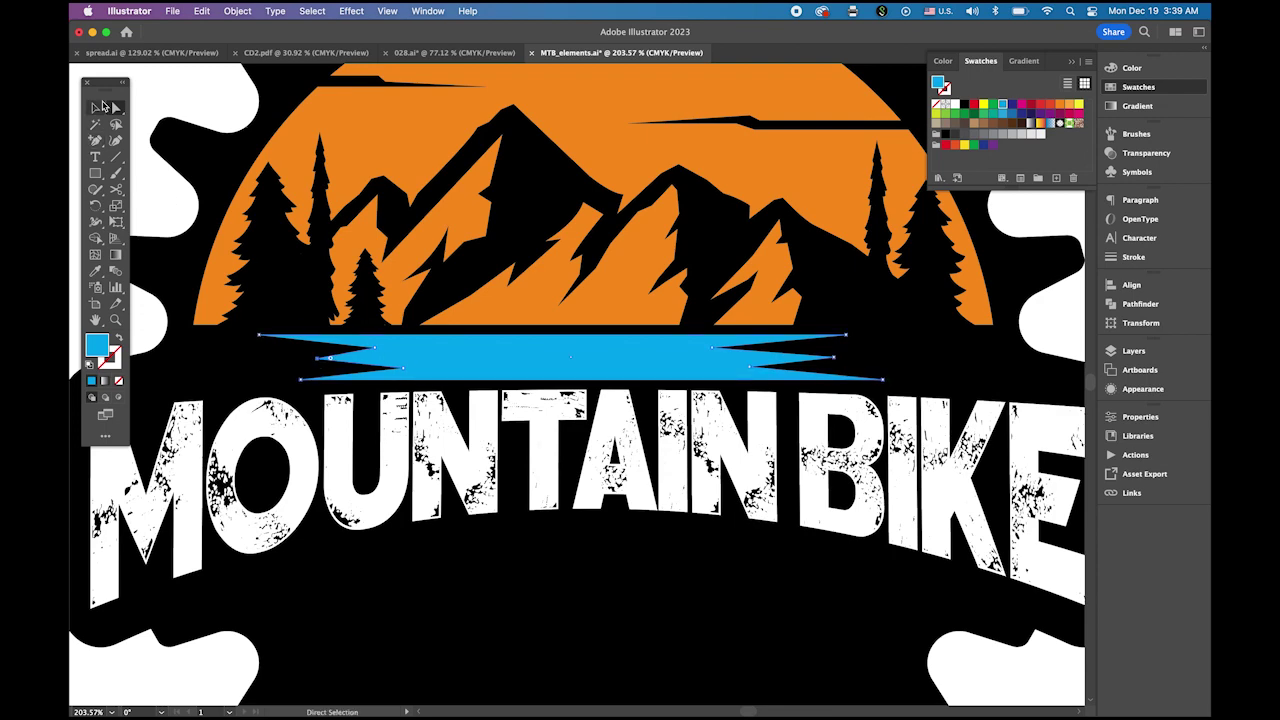
- Extend the blue water shape to the right by moving its three right-hand tips and the two notches between them outward
{"action": "left_click", "coordinate": [95, 107]}
{"action": "key", "text": "super+shift+a"}
{"action": "key", "text": "super+0"}
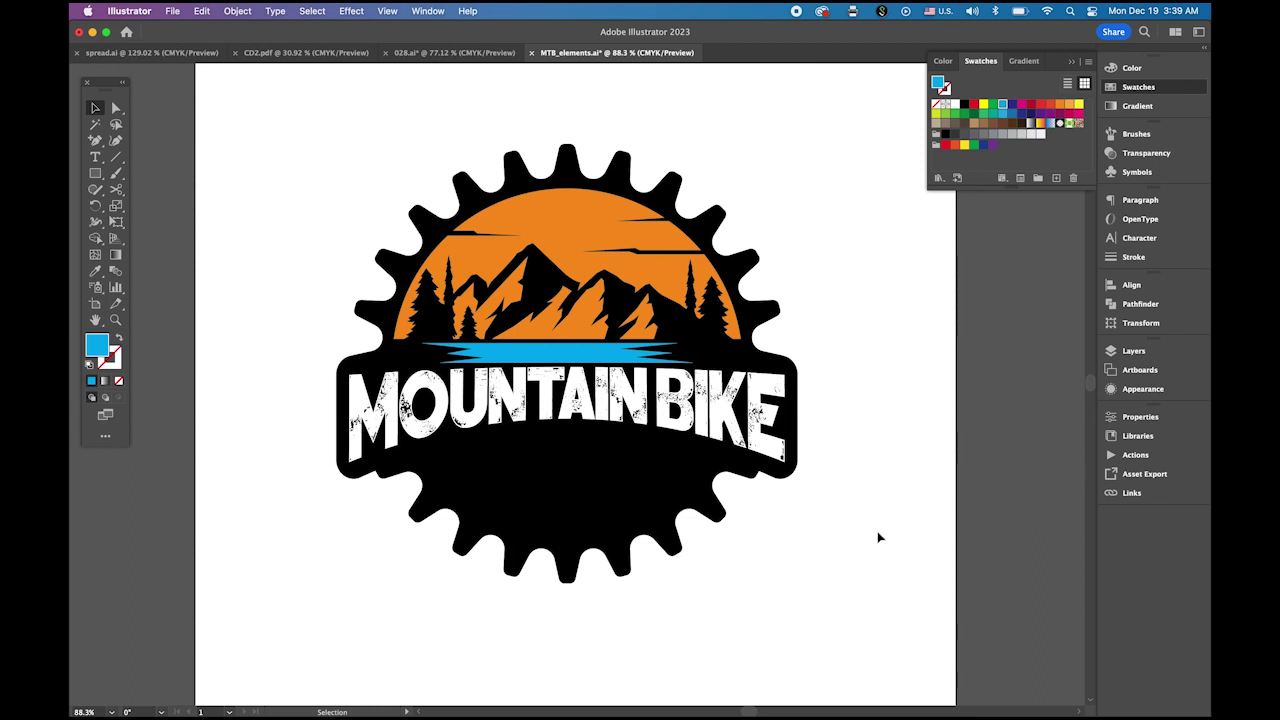
{"action": "left_click", "coordinate": [116, 108]}
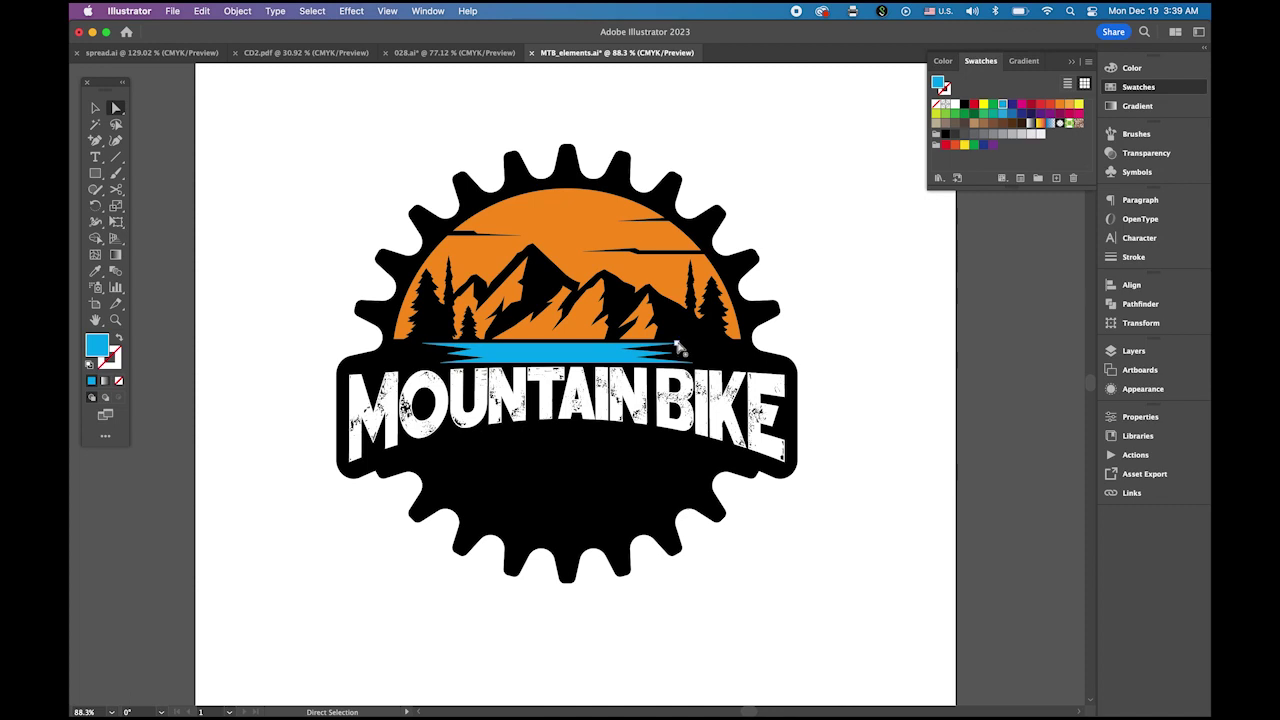
{"action": "left_click", "coordinate": [687, 349]}
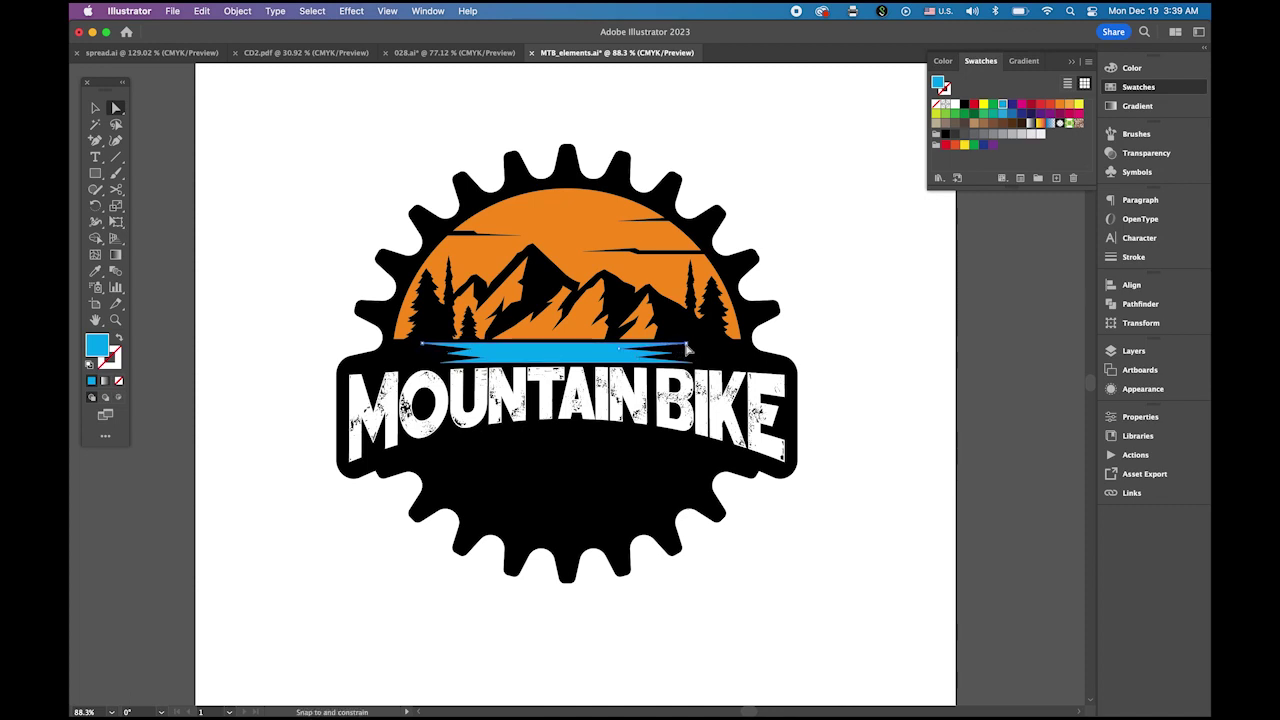
{"action": "left_click", "coordinate": [687, 349]}
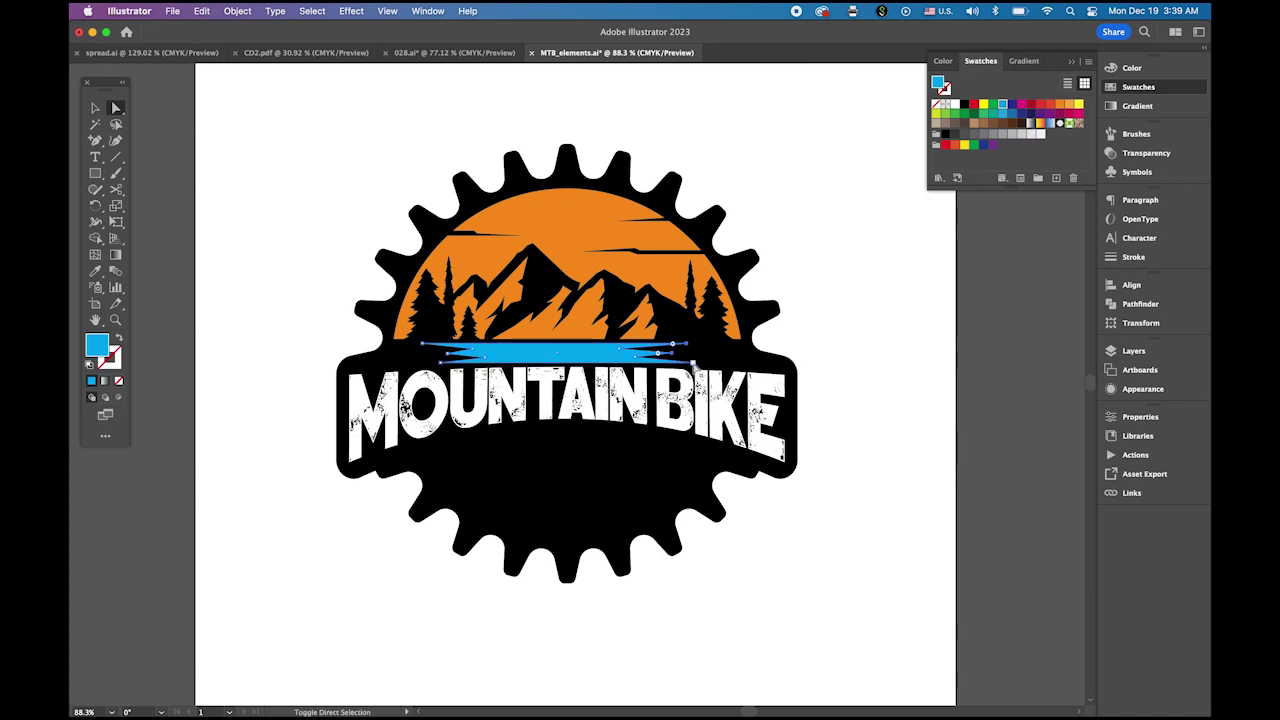
{"action": "left_click_drag", "start_coordinate": [692, 362], "coordinate": [678, 366]}
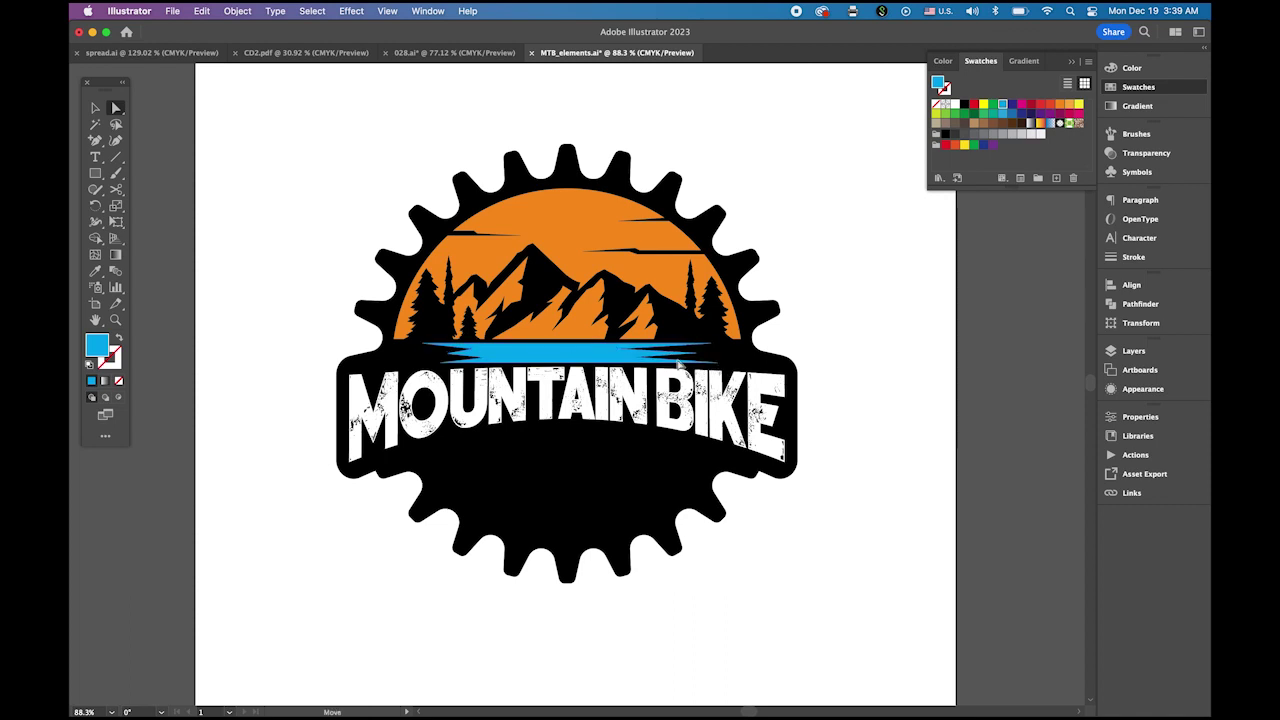
{"action": "left_click", "coordinate": [632, 352]}
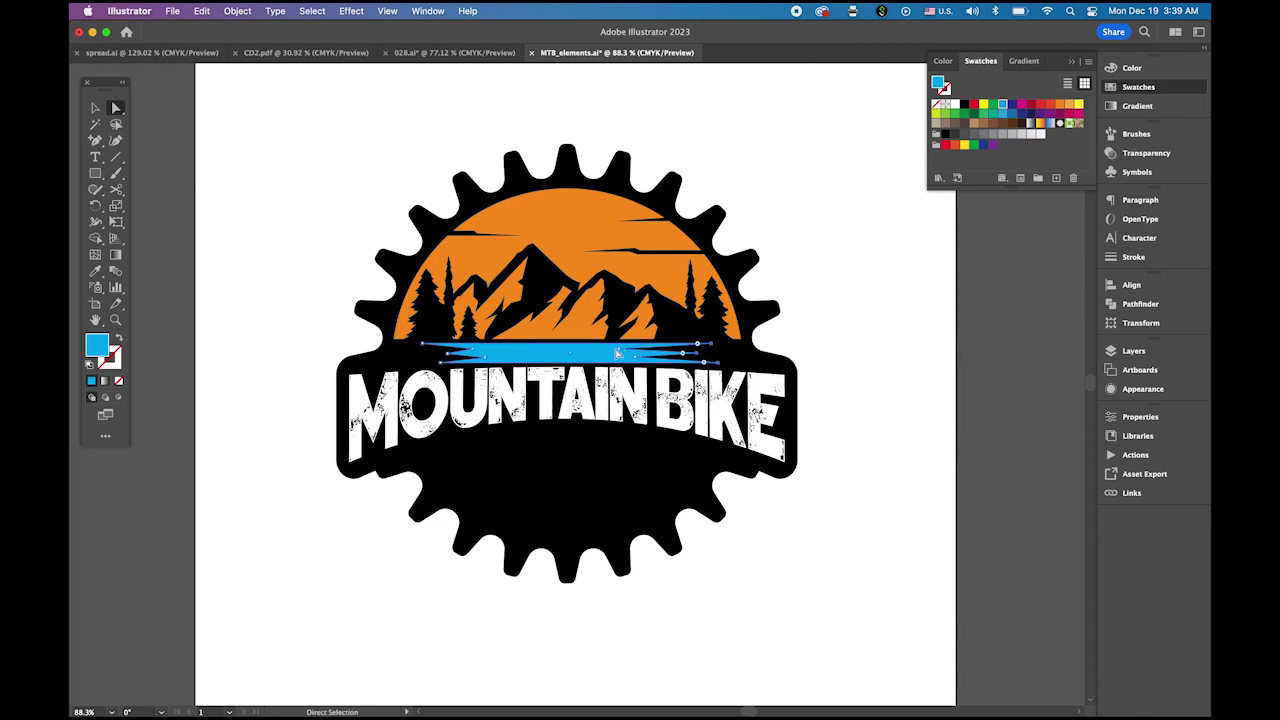
{"action": "left_click", "coordinate": [636, 360]}
{"action": "left_click_drag", "start_coordinate": [638, 362], "coordinate": [660, 363]}
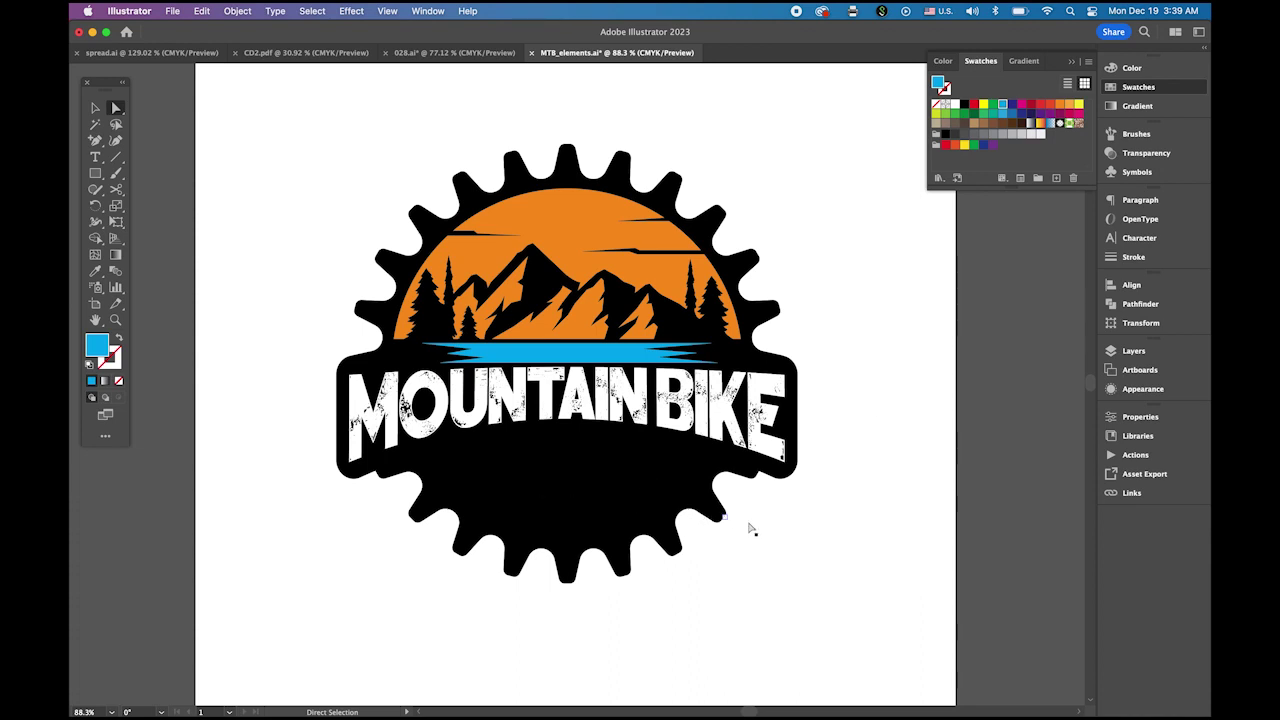
- Draw a black circle in the empty area below the gear and shift it slightly up and to the left
{"action": "scroll", "coordinate": [557, 480], "scroll_direction": "down", "scroll_amount": 3}
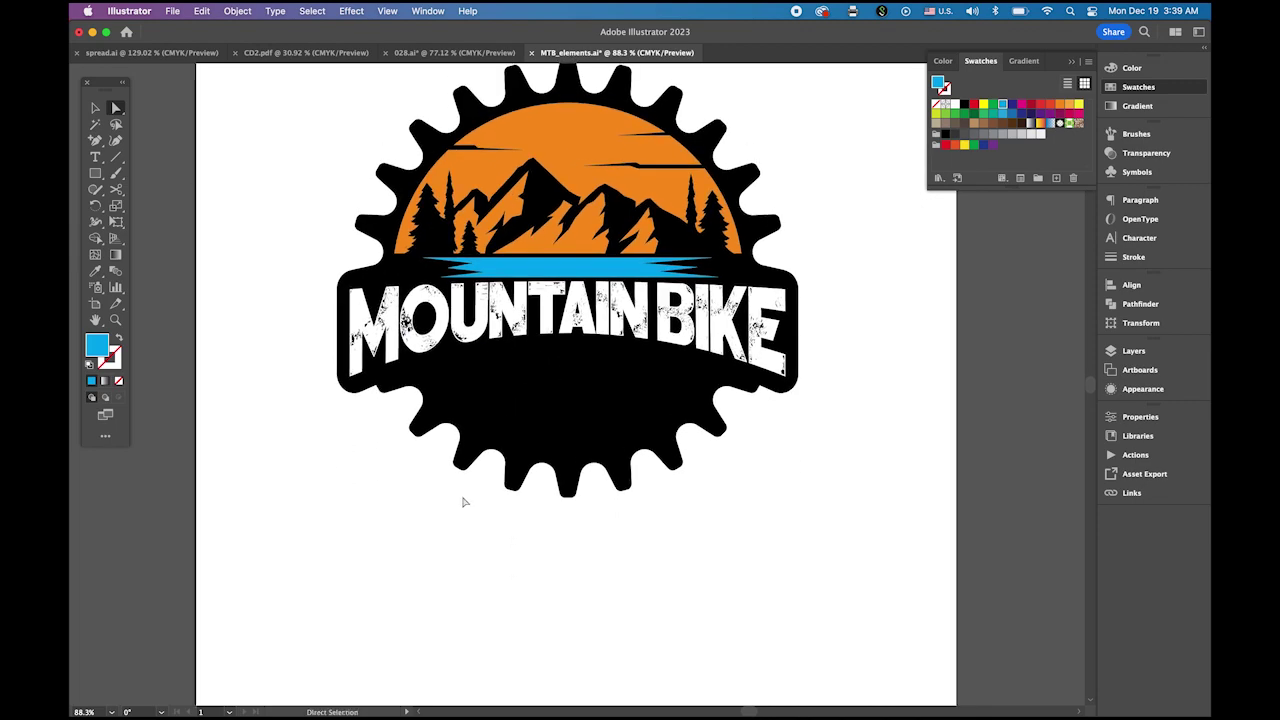
{"action": "scroll", "coordinate": [489, 543], "scroll_direction": "up", "scroll_amount": 3}
{"action": "left_click_drag", "start_coordinate": [549, 557], "coordinate": [487, 406]}
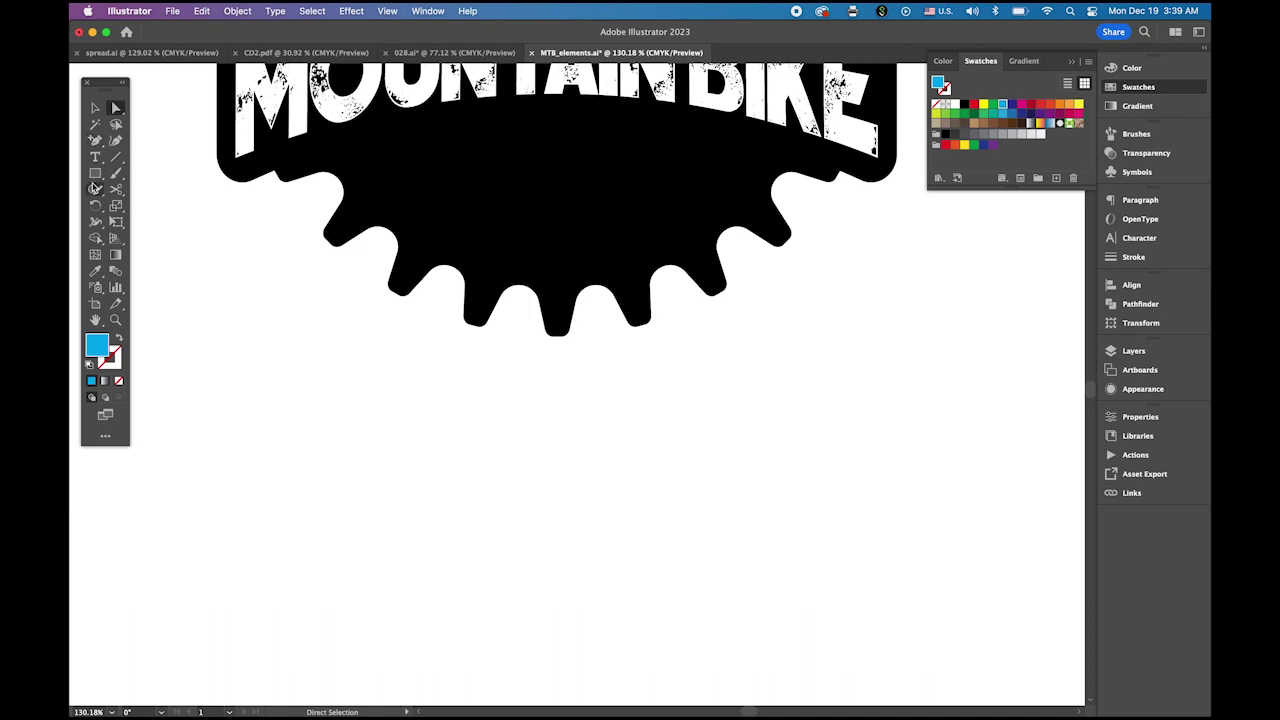
{"action": "left_click_drag", "start_coordinate": [95, 173], "coordinate": [161, 208]}
{"action": "left_click", "coordinate": [965, 106]}
{"action": "left_click_drag", "start_coordinate": [387, 438], "coordinate": [591, 637]}
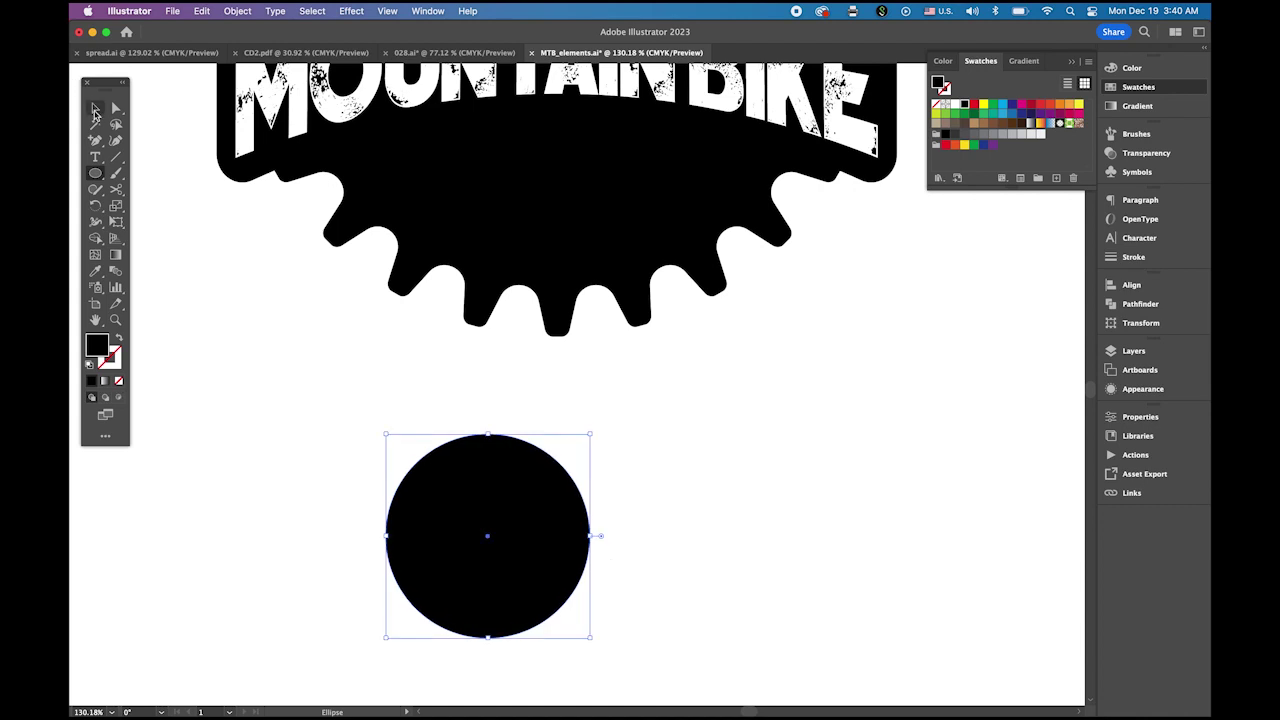
{"action": "key", "text": "v"}
{"action": "left_click_drag", "start_coordinate": [573, 527], "coordinate": [467, 480]}
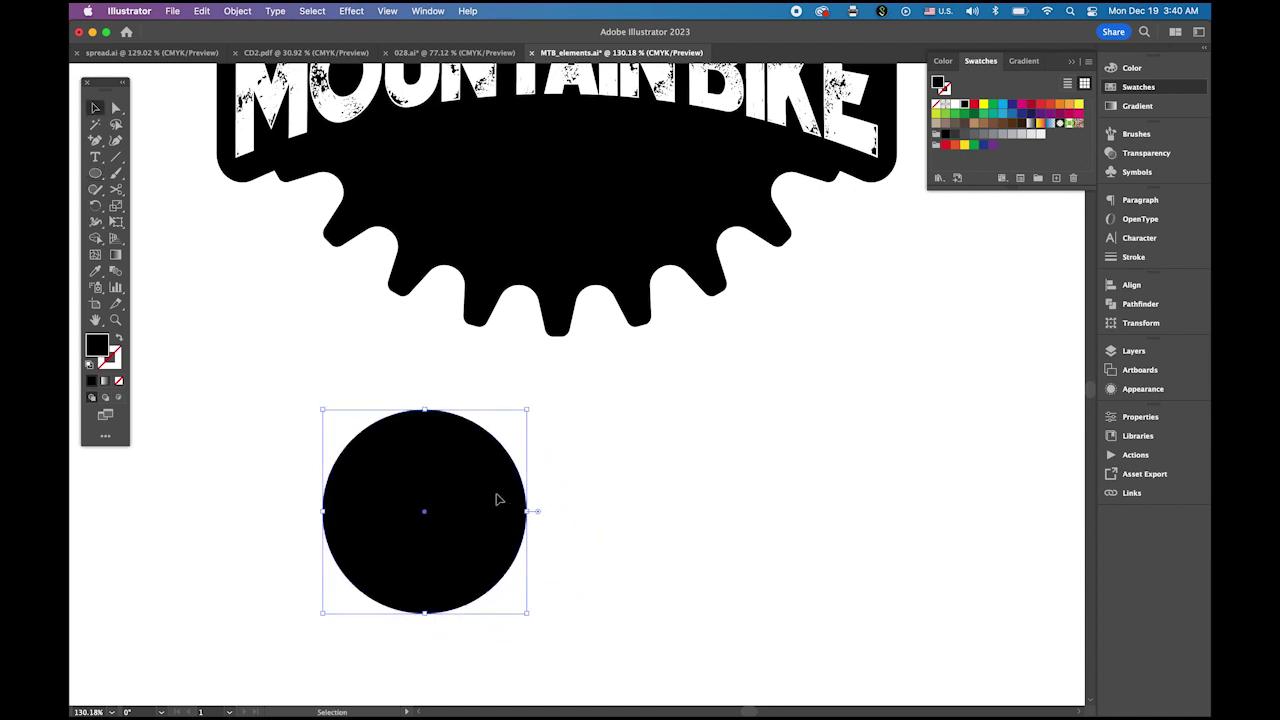
- Paste a copy of the black circle in front, shrink it around its center to under half size and fill it orange
{"action": "left_click", "coordinate": [204, 10]}
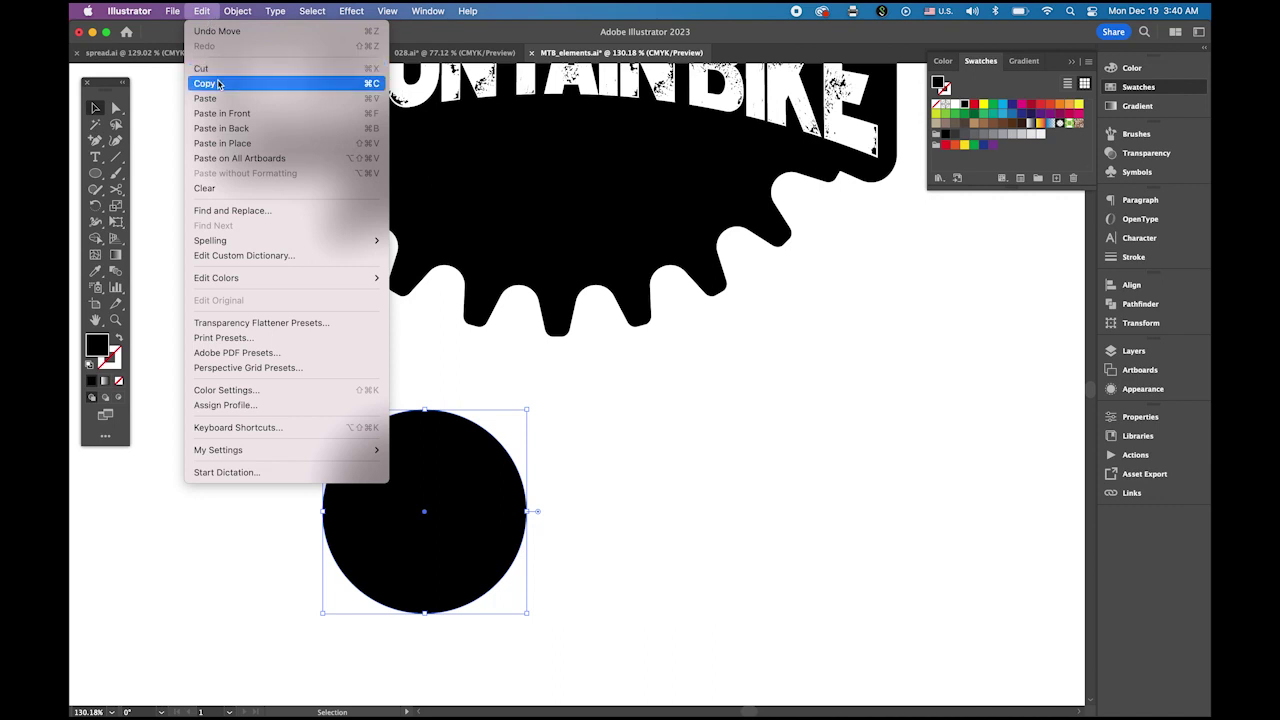
{"action": "left_click", "coordinate": [203, 11]}
{"action": "left_click", "coordinate": [202, 12]}
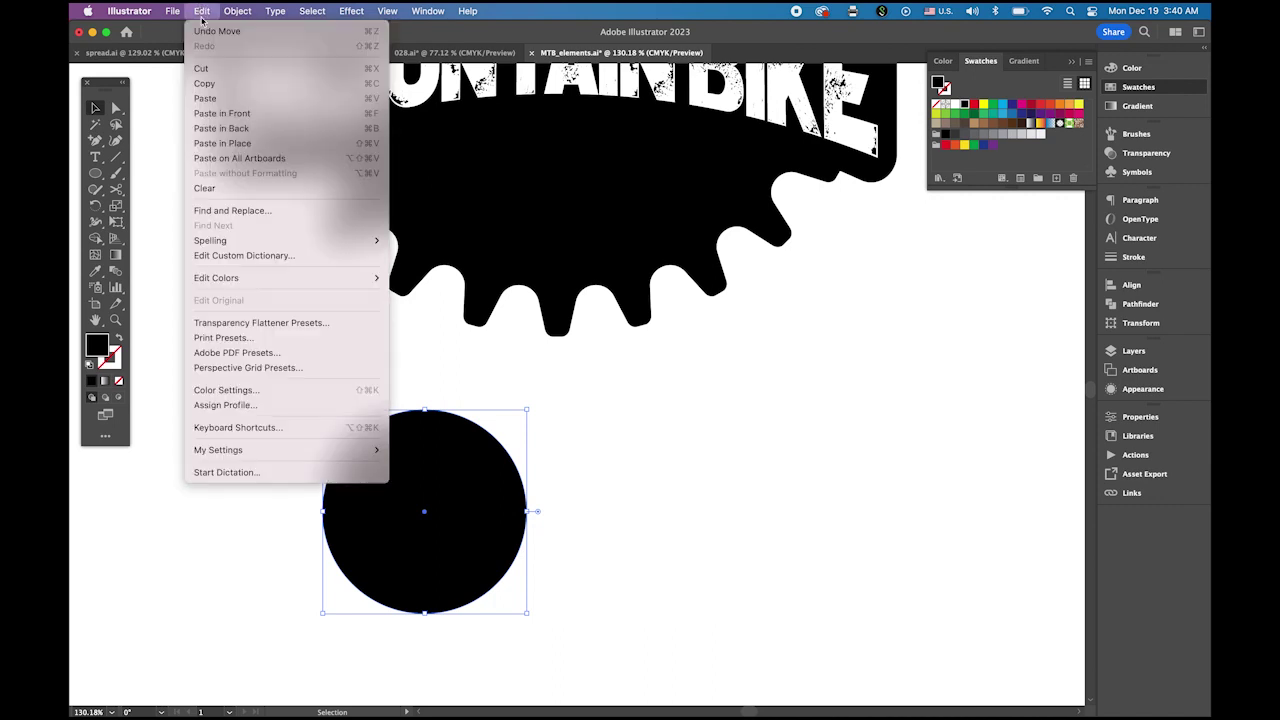
{"action": "left_click", "coordinate": [226, 113]}
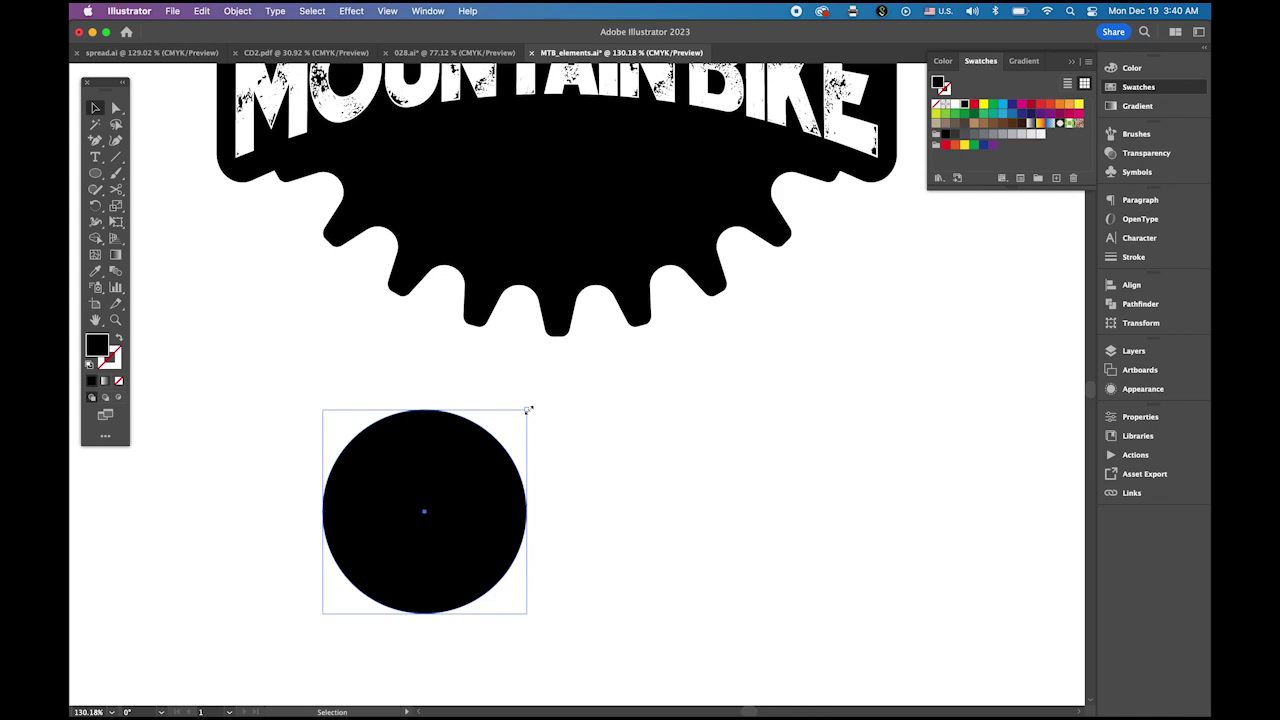
{"action": "left_click_drag", "start_coordinate": [528, 410], "coordinate": [470, 463]}
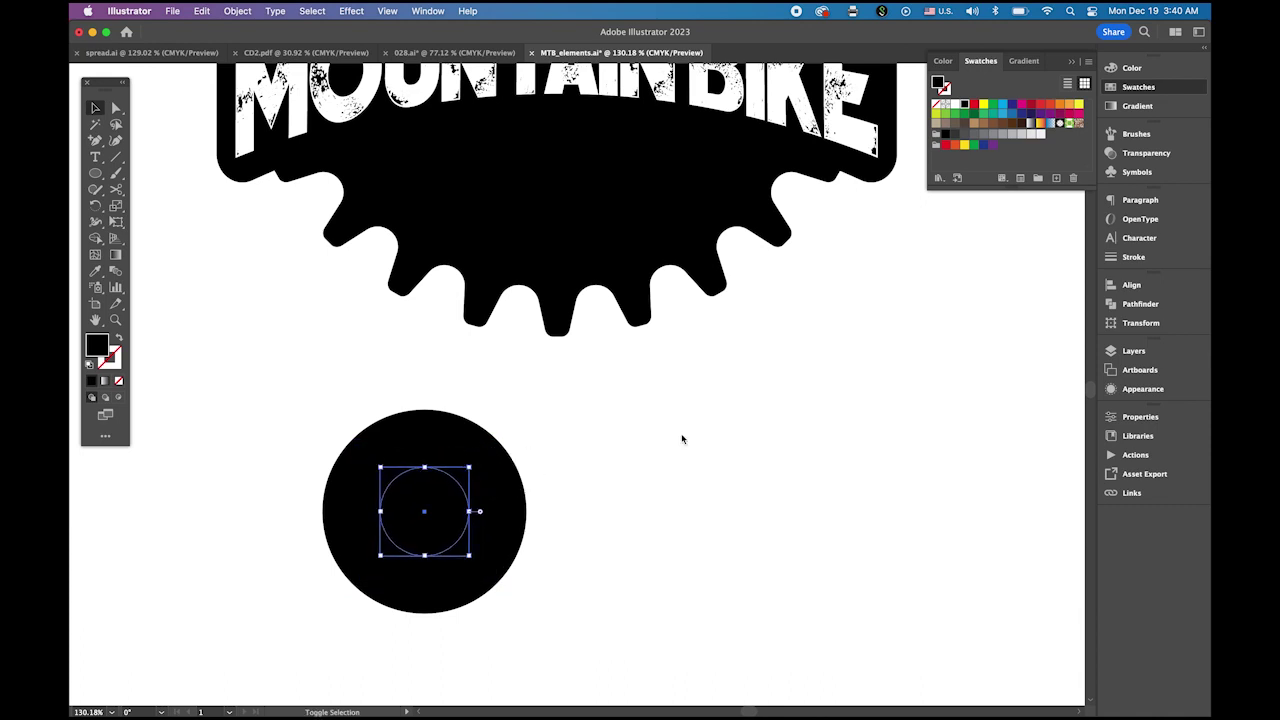
{"action": "left_click", "coordinate": [1060, 106]}
- Duplicate the black circle and its orange center horizontally to the right, leaving a small gap between the two pairs
{"action": "left_click_drag", "start_coordinate": [297, 380], "coordinate": [543, 646]}
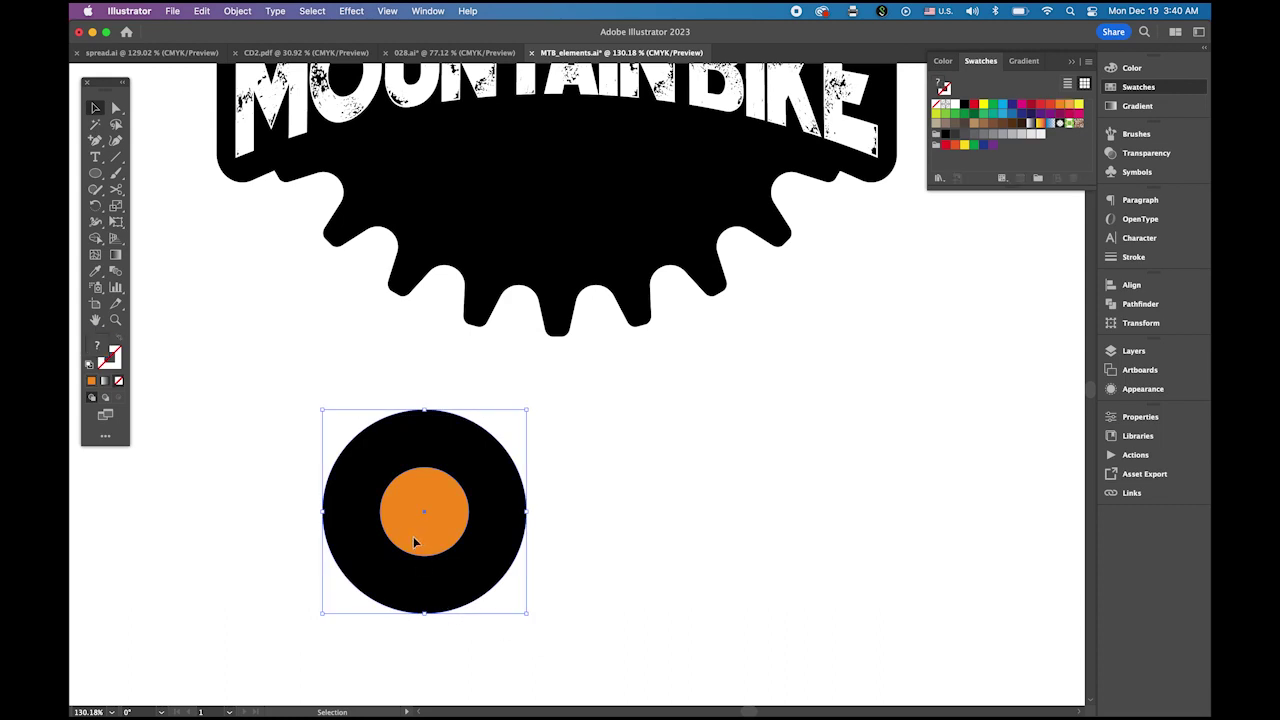
{"action": "left_click_drag", "start_coordinate": [415, 541], "coordinate": [686, 563]}
{"action": "left_click", "coordinate": [924, 538]}
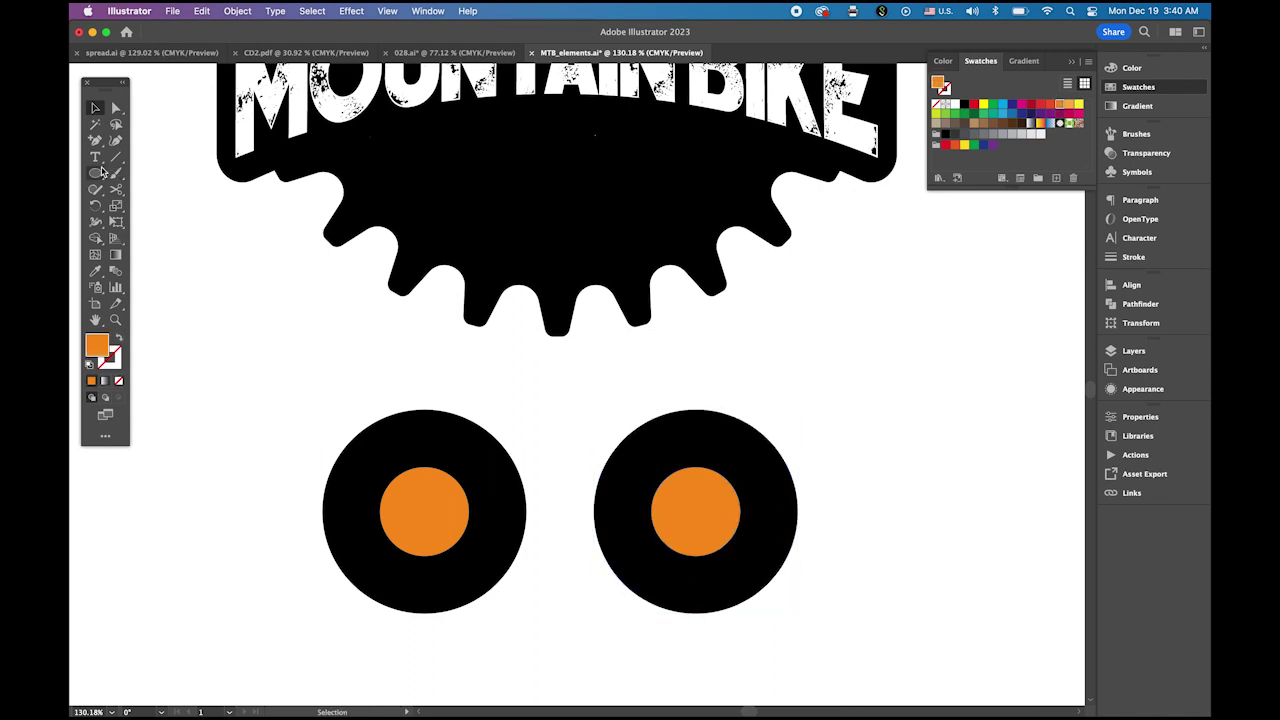
- Draw a black rectangle between the orange centers that bridges the gap and overlaps both black circles
{"action": "left_click_drag", "start_coordinate": [95, 173], "coordinate": [138, 176]}
{"action": "left_click", "coordinate": [964, 104]}
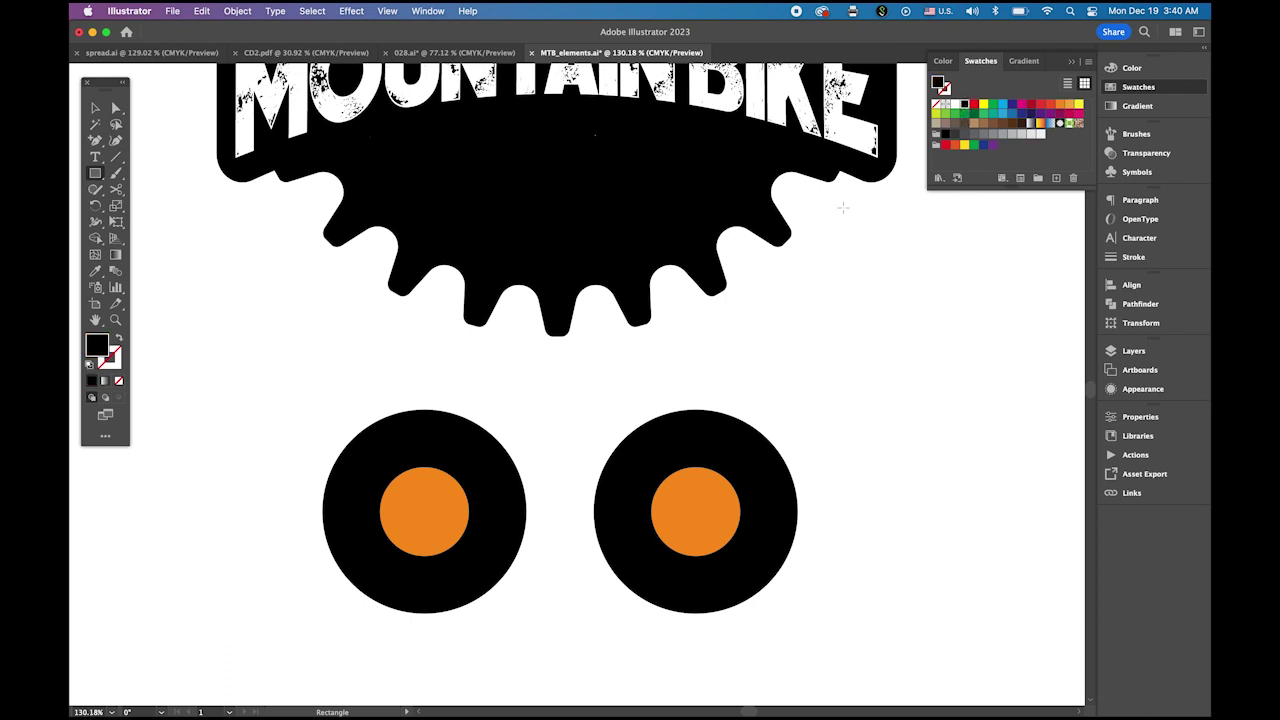
{"action": "left_click_drag", "start_coordinate": [483, 447], "coordinate": [638, 574]}
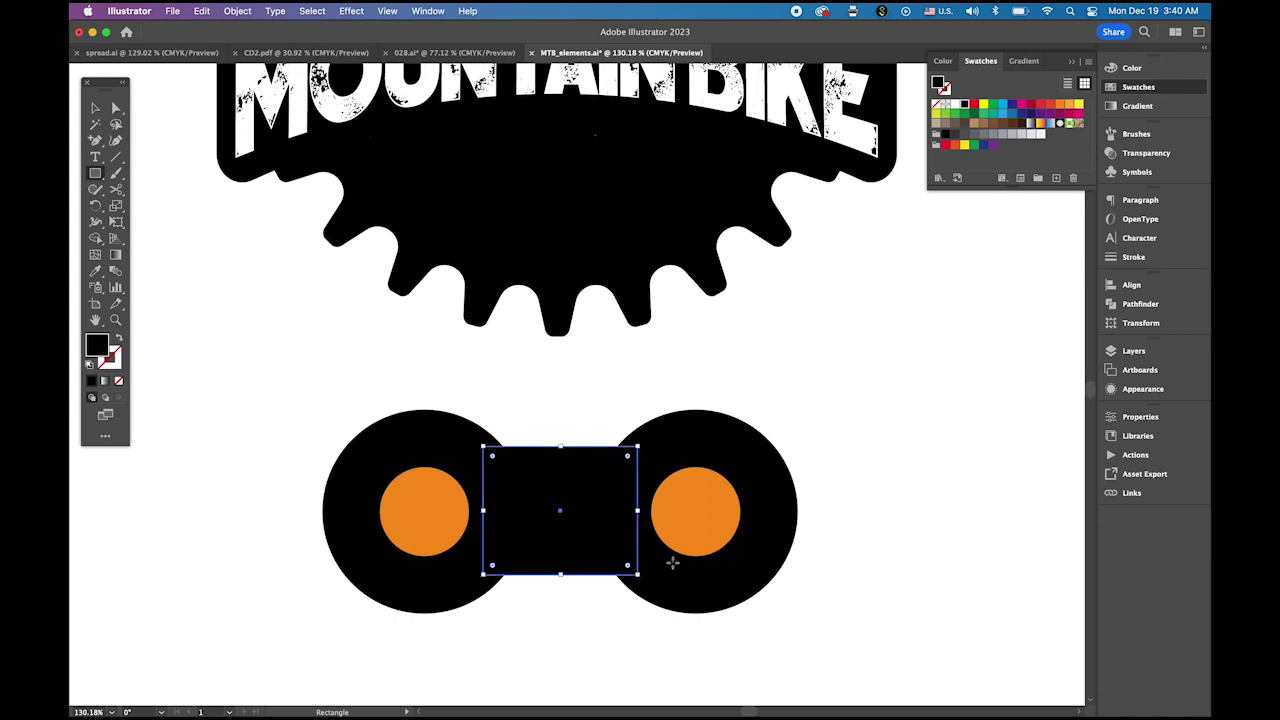
- Align the rectangle and all the circles to a common vertical center
{"action": "left_click", "coordinate": [95, 108]}
{"action": "left_click_drag", "start_coordinate": [250, 404], "coordinate": [830, 618]}
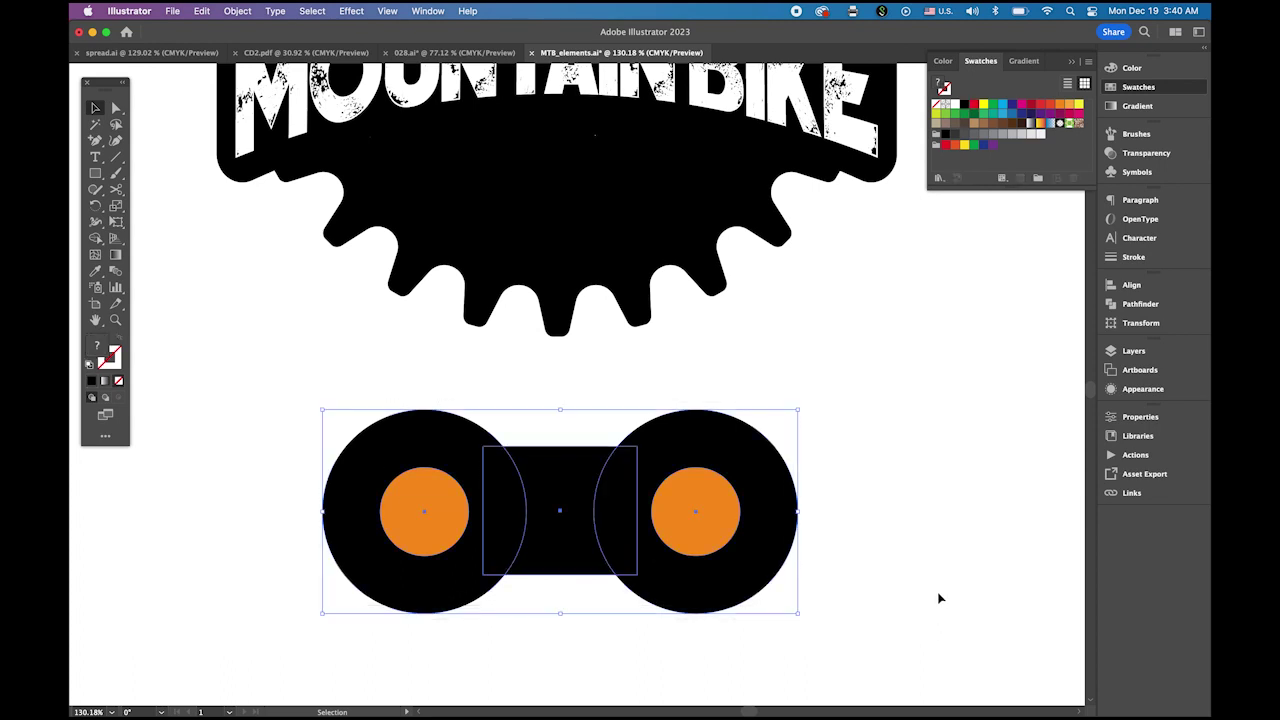
{"action": "left_click", "coordinate": [1150, 288]}
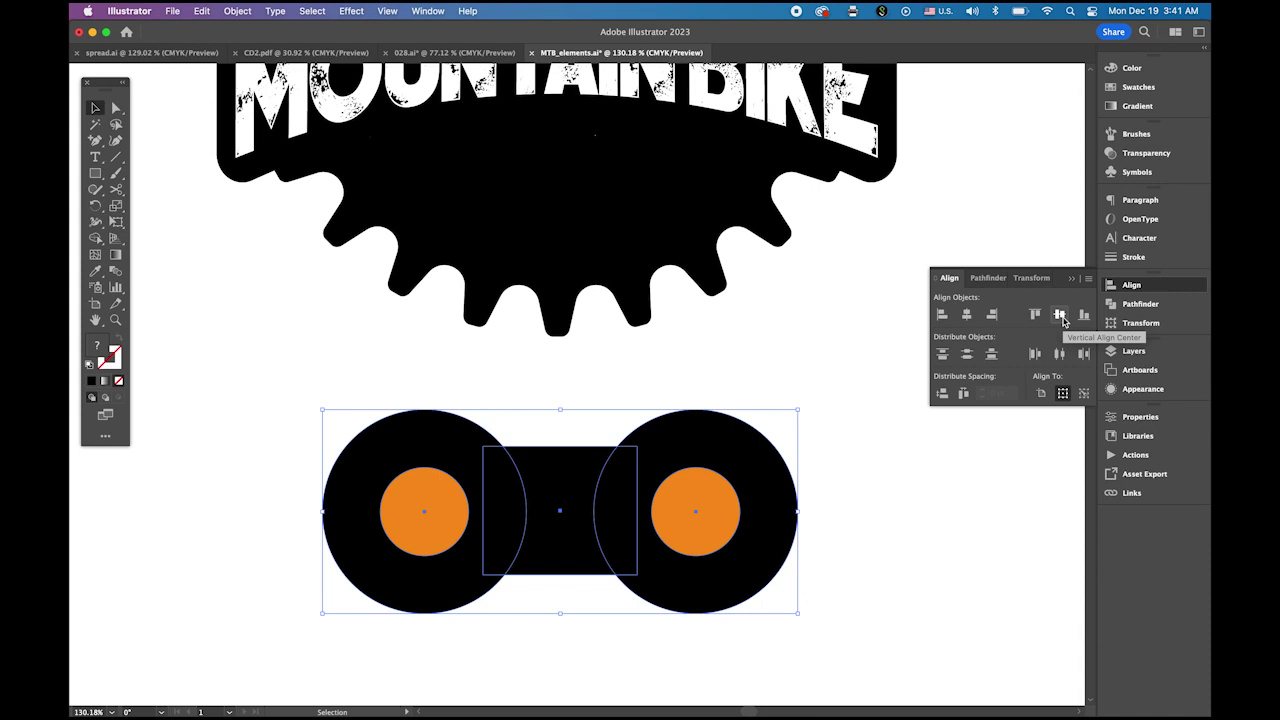
{"action": "left_click", "coordinate": [1060, 316]}
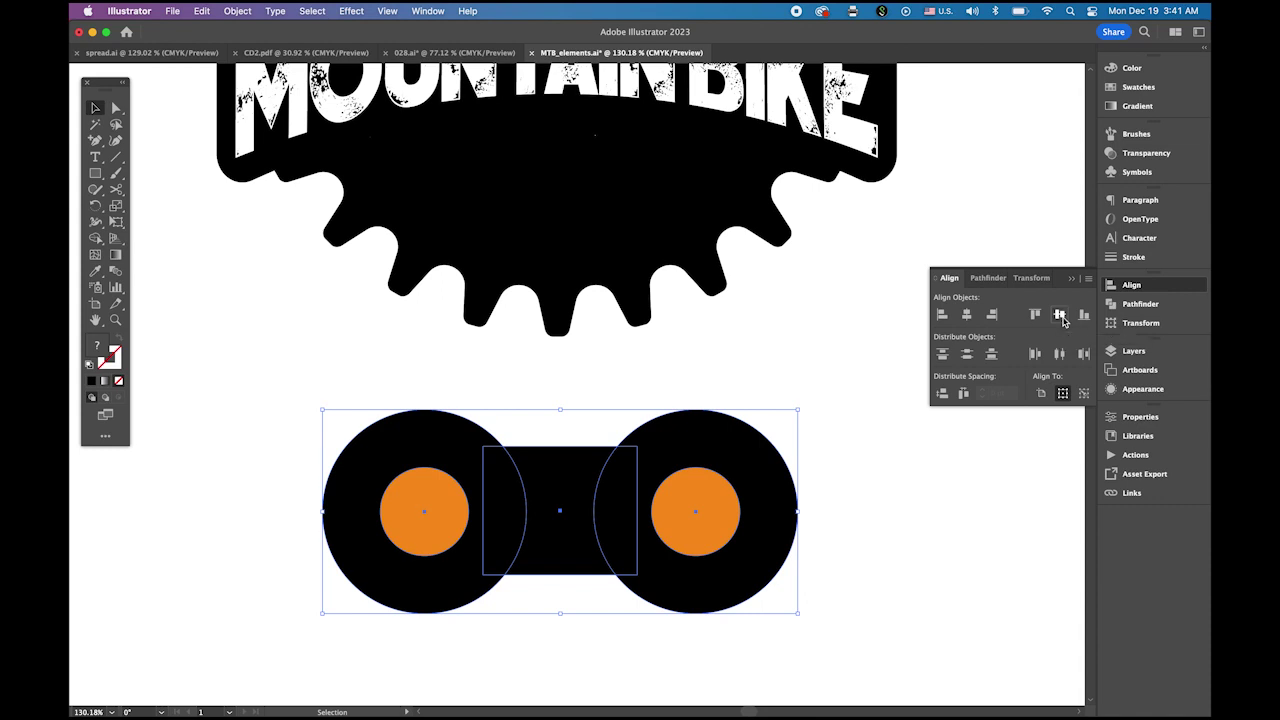
{"action": "left_click", "coordinate": [872, 488]}
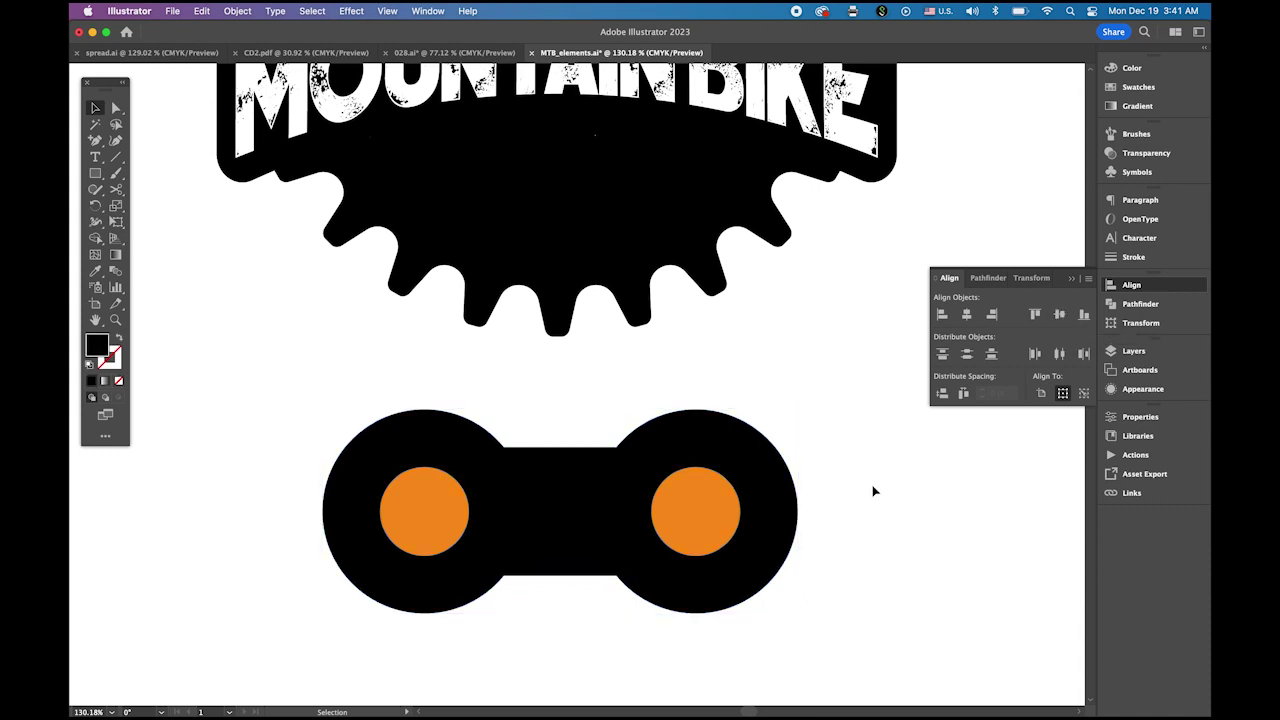
- Unite the two black circles and the rectangle into one shape and send it behind the orange circles
{"action": "left_click", "coordinate": [441, 434]}
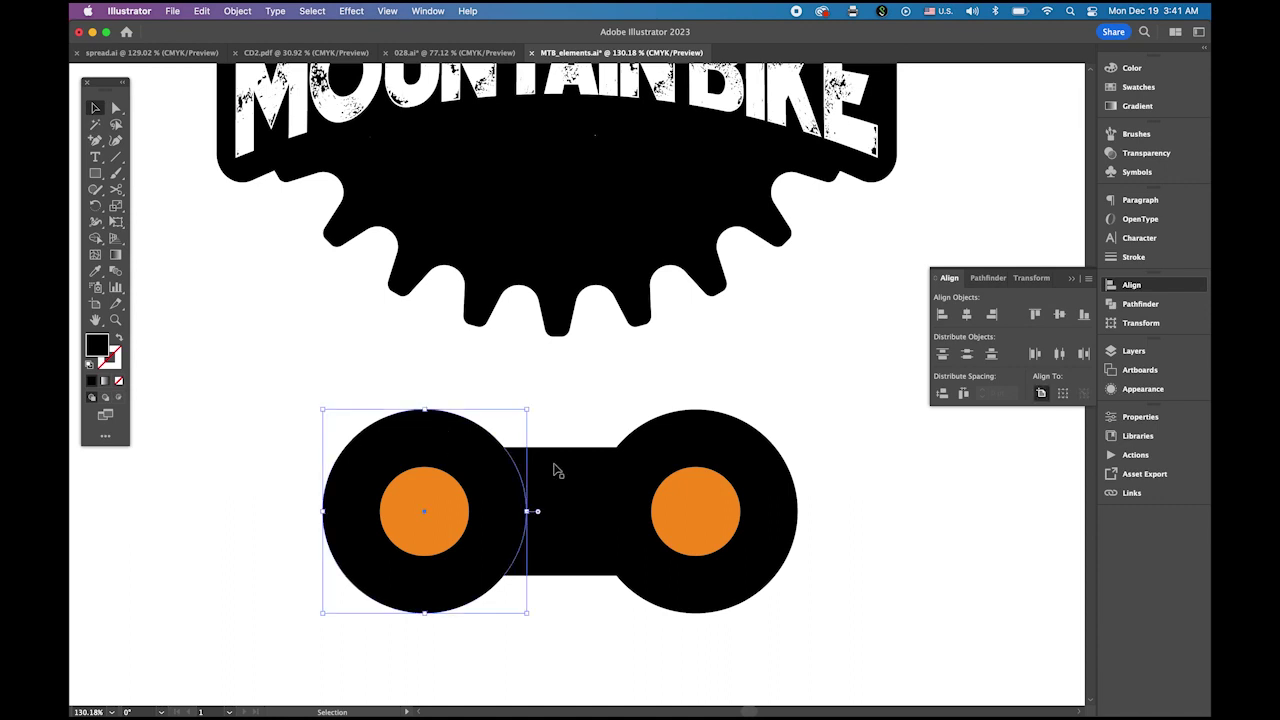
{"action": "left_click", "coordinate": [572, 460], "text": "shift"}
{"action": "left_click", "coordinate": [700, 448], "text": "shift"}
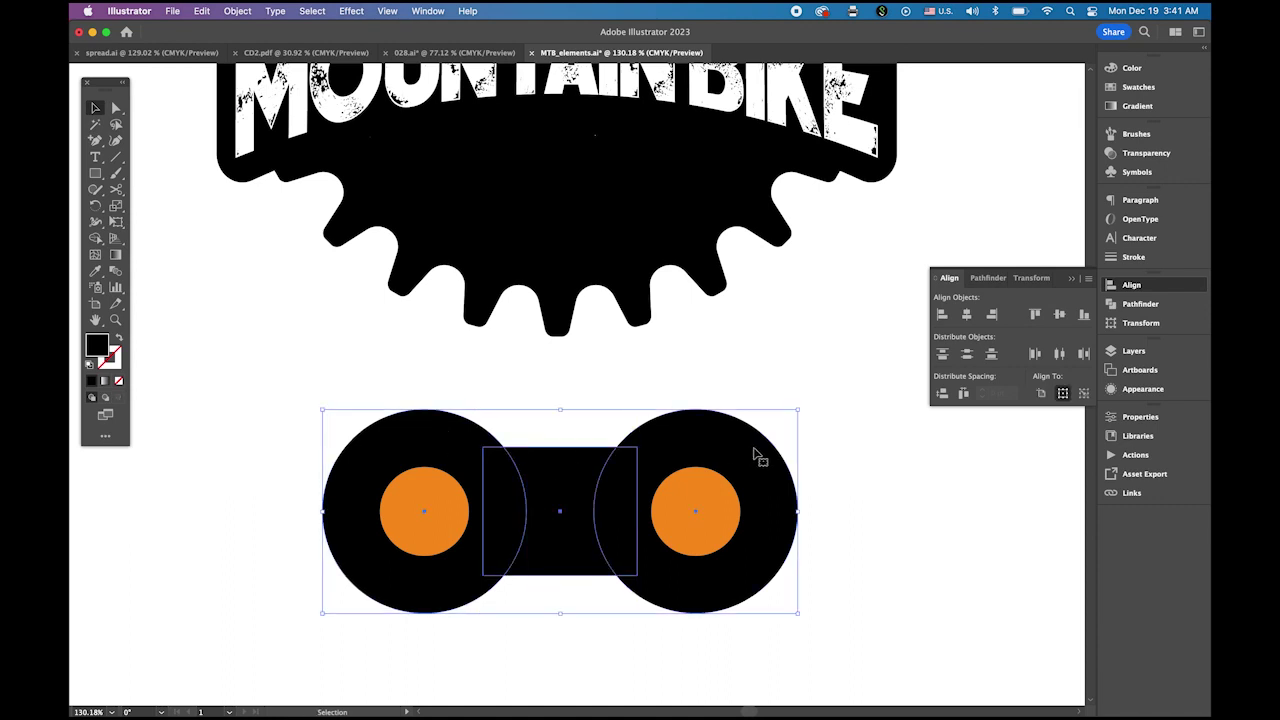
{"action": "left_click", "coordinate": [1145, 311]}
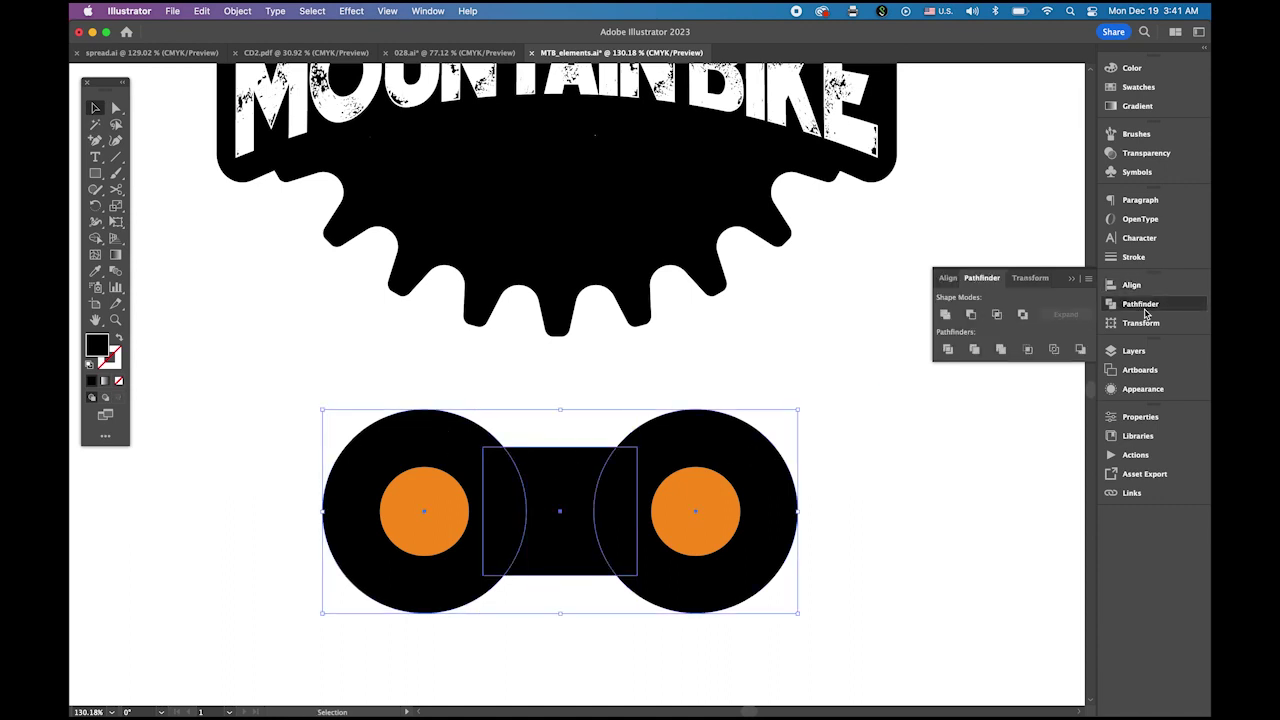
{"action": "left_click", "coordinate": [945, 314]}
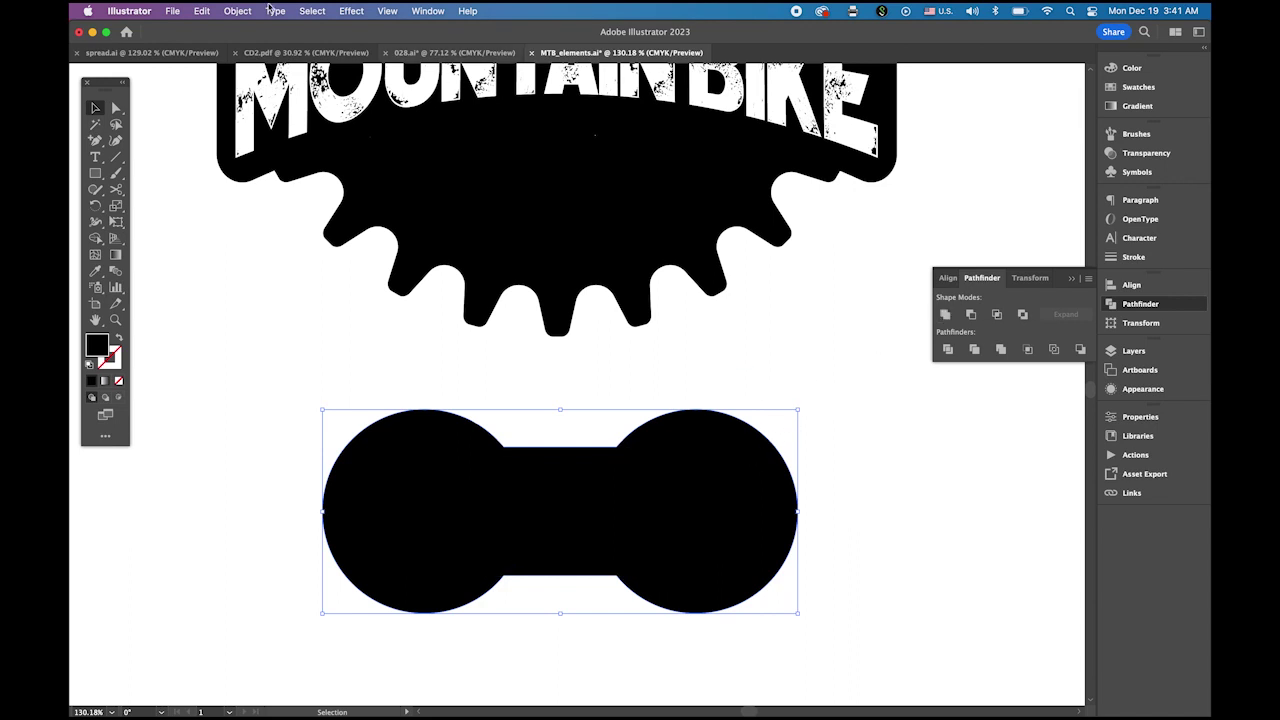
{"action": "left_click", "coordinate": [235, 12]}
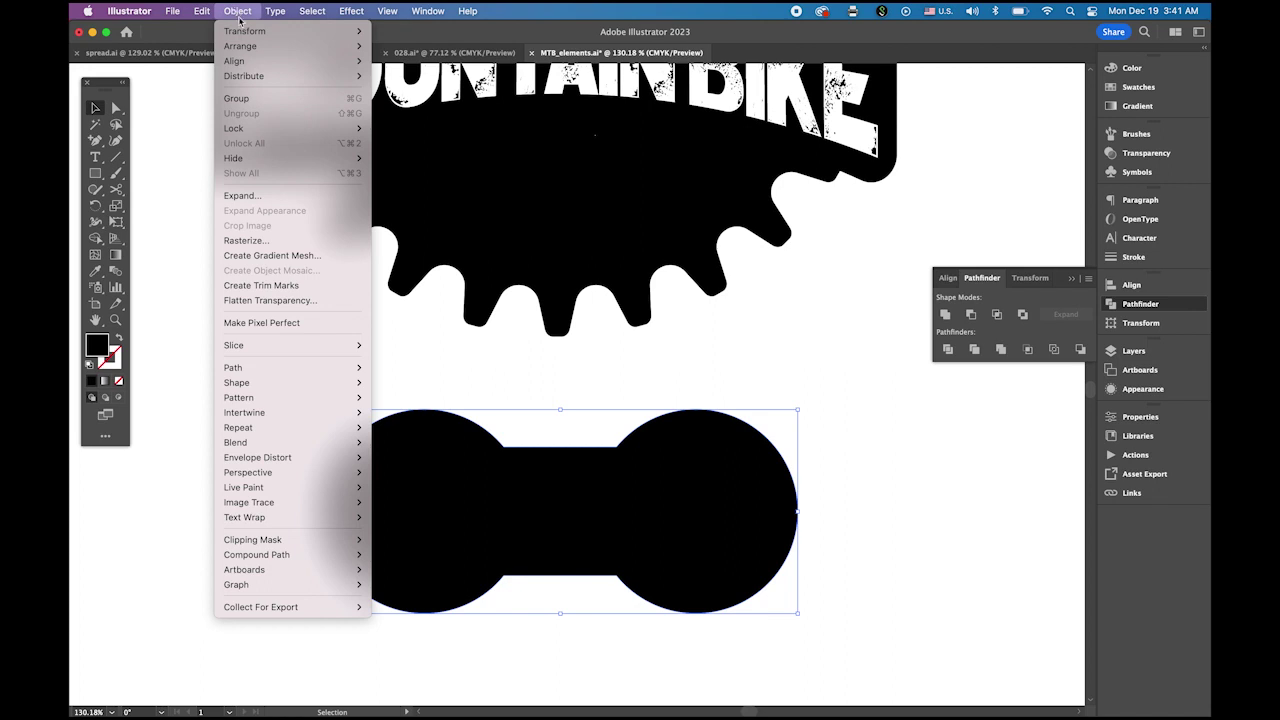
{"action": "mouse_move", "coordinate": [250, 46]}
{"action": "left_click", "coordinate": [406, 92]}
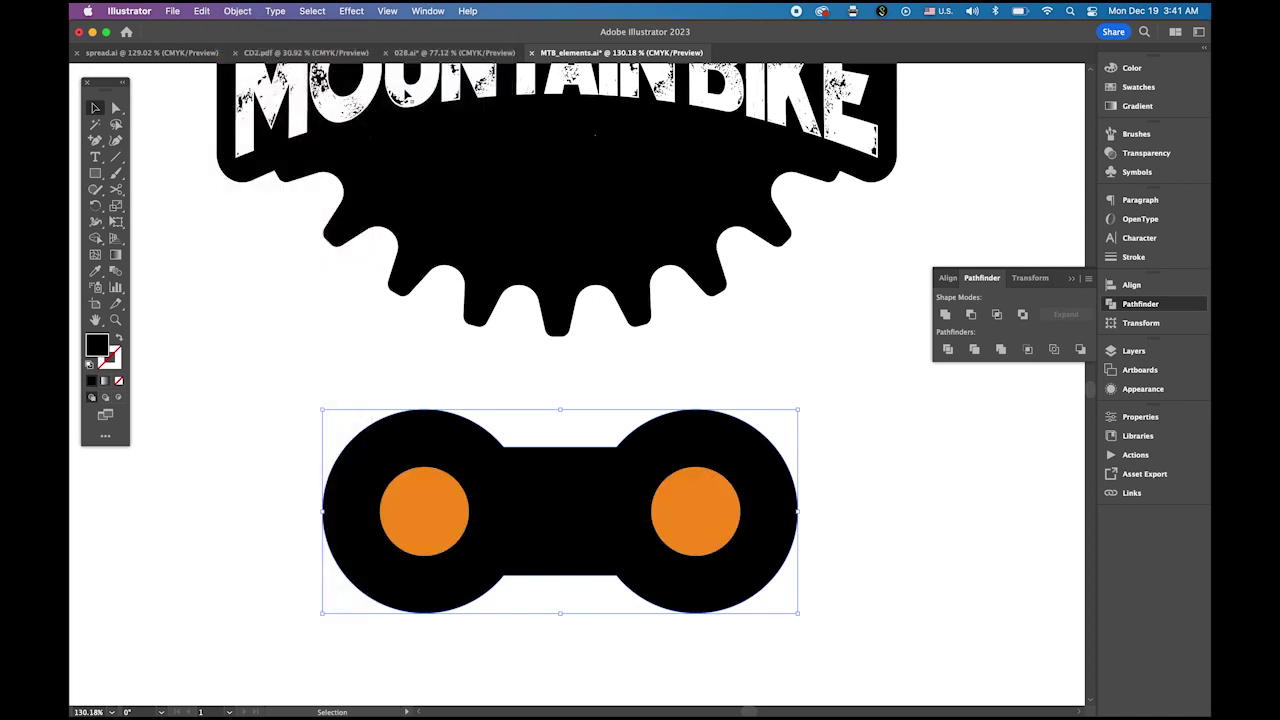
- Cut the two orange circles out of the black link shape as holes with Pathfinder Exclude
{"action": "left_click_drag", "start_coordinate": [264, 428], "coordinate": [870, 594]}
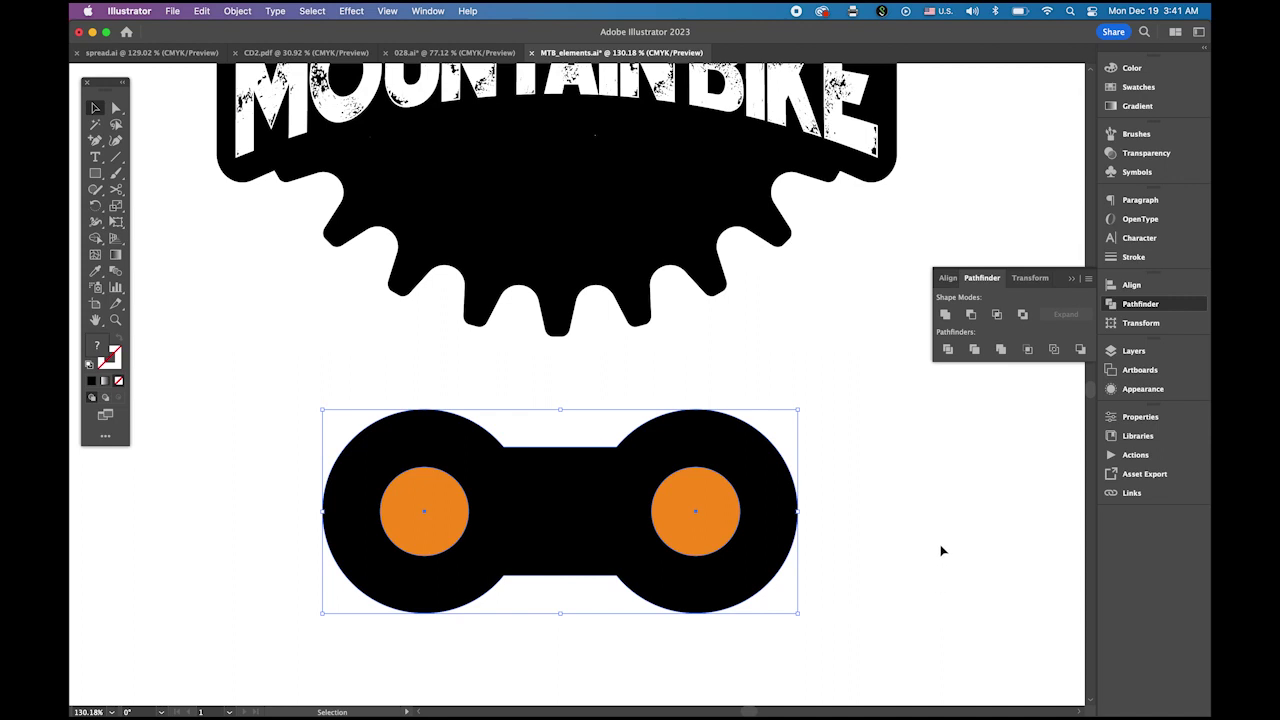
{"action": "left_click", "coordinate": [1023, 315]}
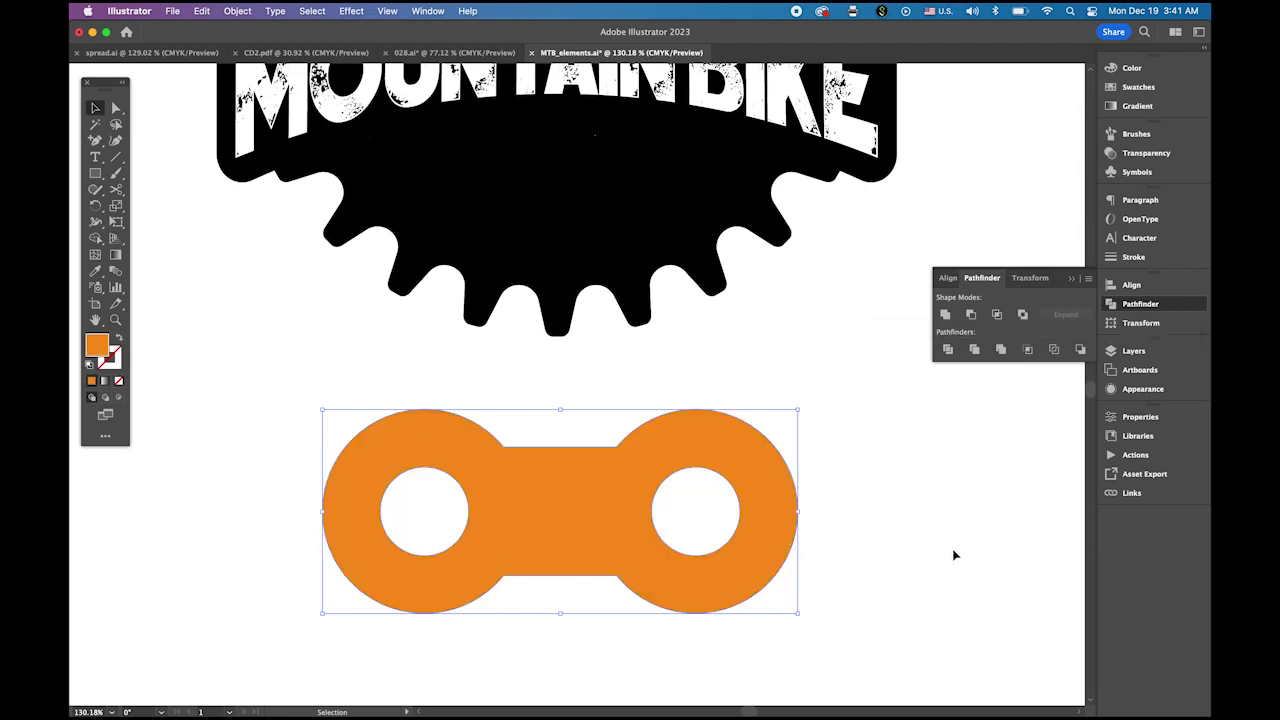
{"action": "left_click", "coordinate": [299, 343]}
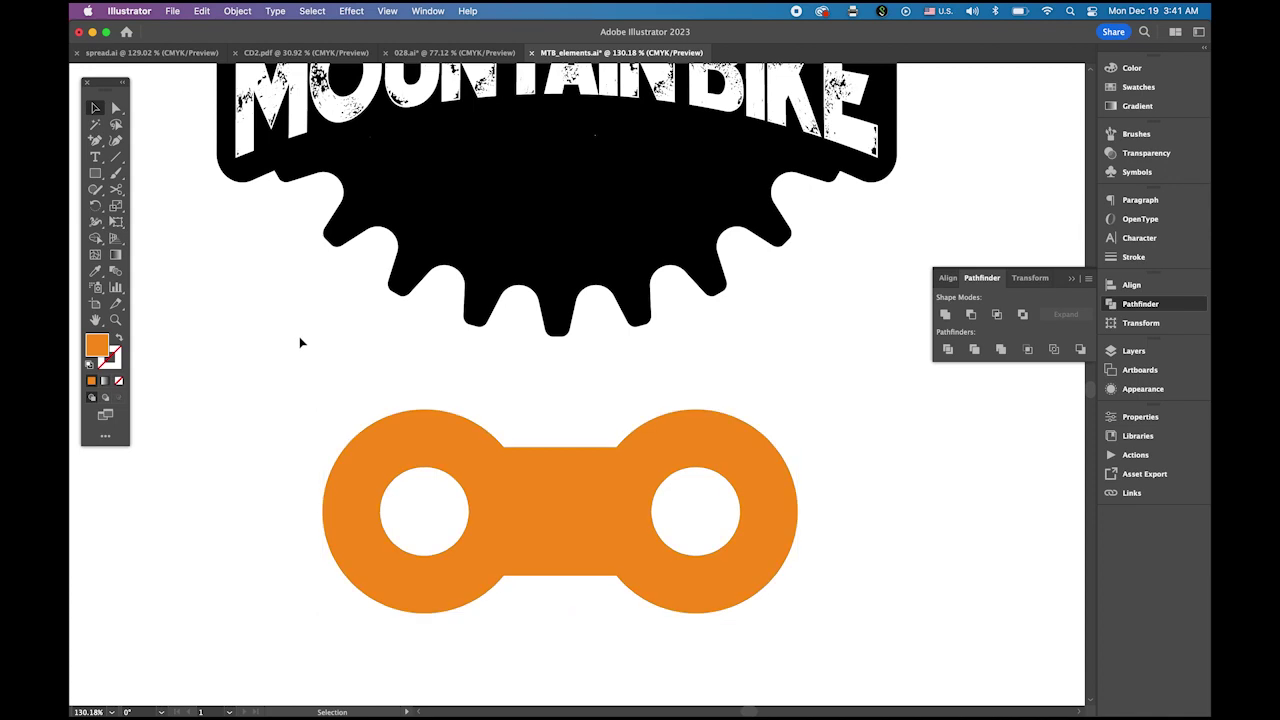
- Round the four inner corners where the link's bar meets its circles to the maximum, forming smooth concave curves
{"action": "left_click", "coordinate": [118, 111]}
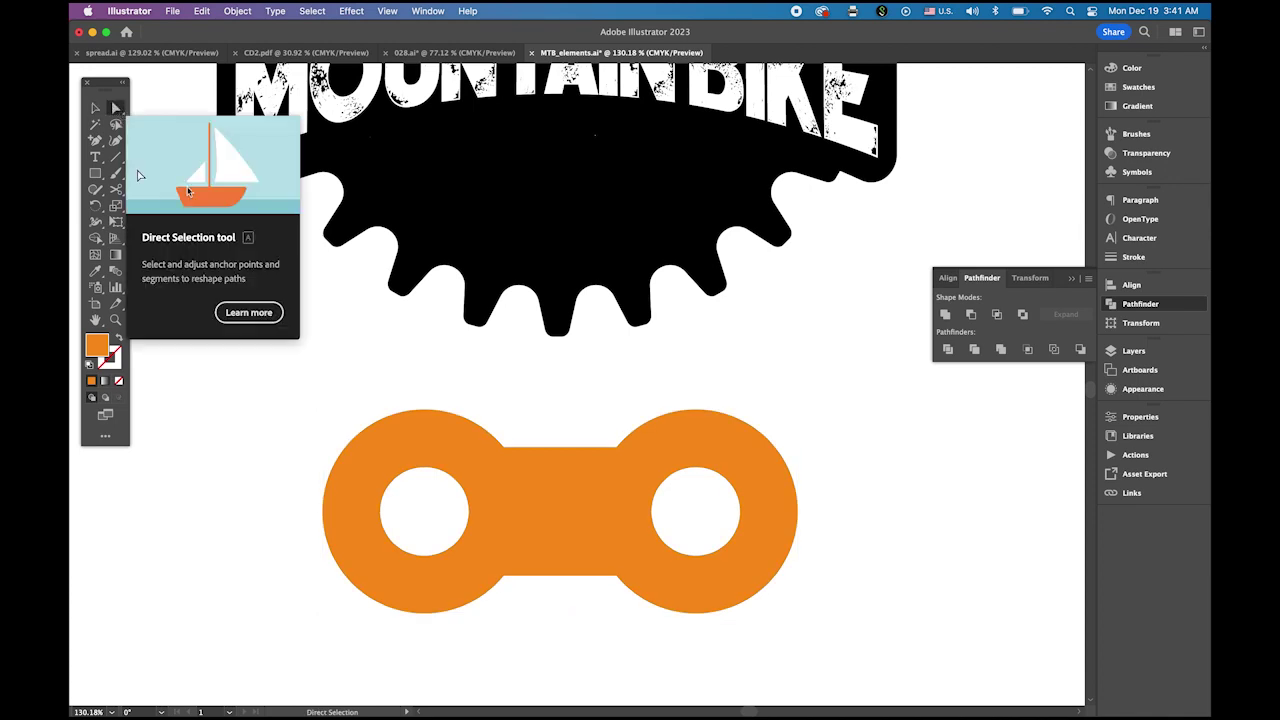
{"action": "left_click", "coordinate": [505, 453]}
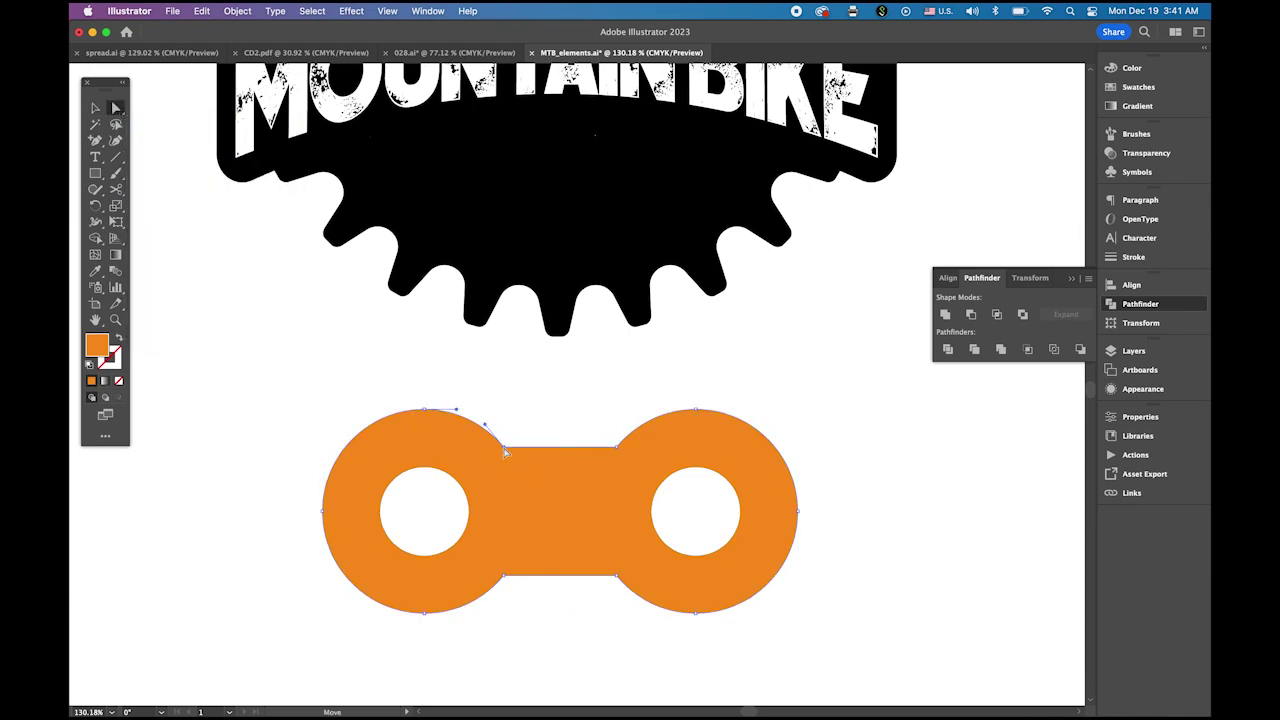
{"action": "left_click", "coordinate": [612, 447]}
{"action": "left_click", "coordinate": [617, 577]}
{"action": "left_click", "coordinate": [506, 443], "text": "shift"}
{"action": "left_click_drag", "start_coordinate": [511, 438], "coordinate": [672, 290]}
{"action": "left_click", "coordinate": [95, 108]}
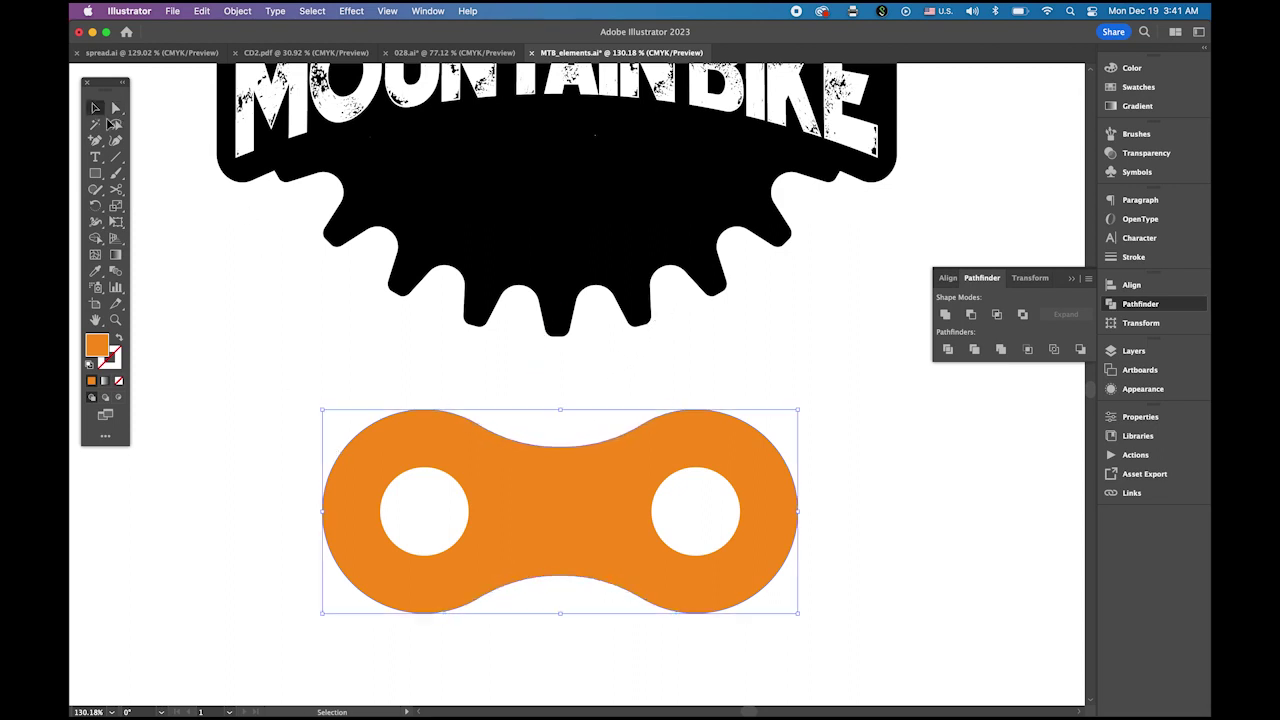
- Scale the orange chain link down to about half its size, rotate it about 45 degrees counterclockwise and shift it slightly sideways
{"action": "left_click", "coordinate": [339, 354]}
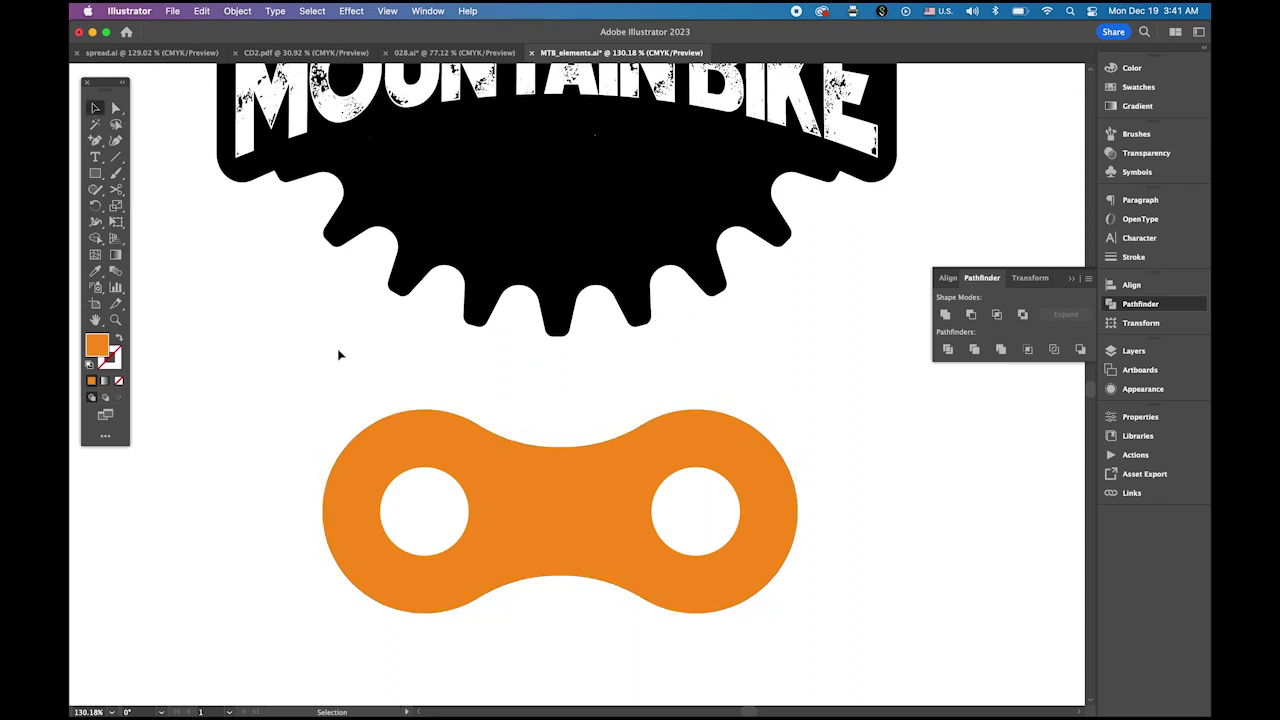
{"action": "left_click", "coordinate": [1071, 277]}
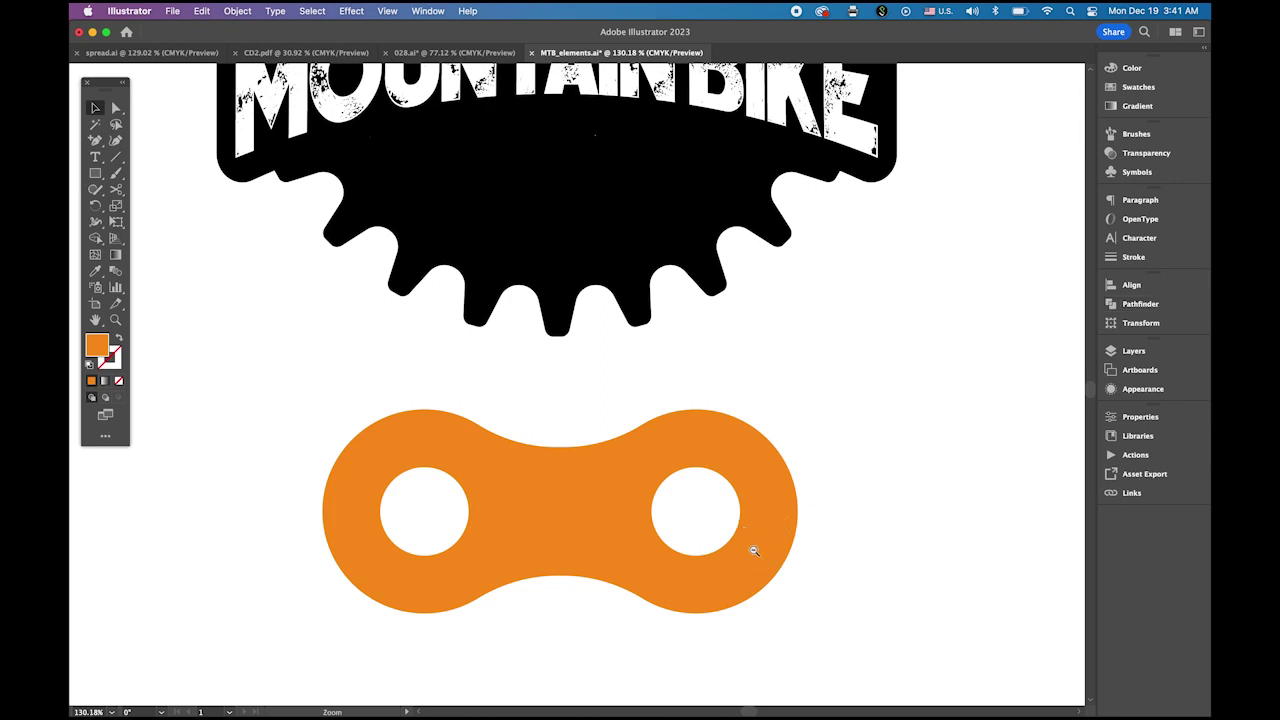
{"action": "key", "text": "super+0"}
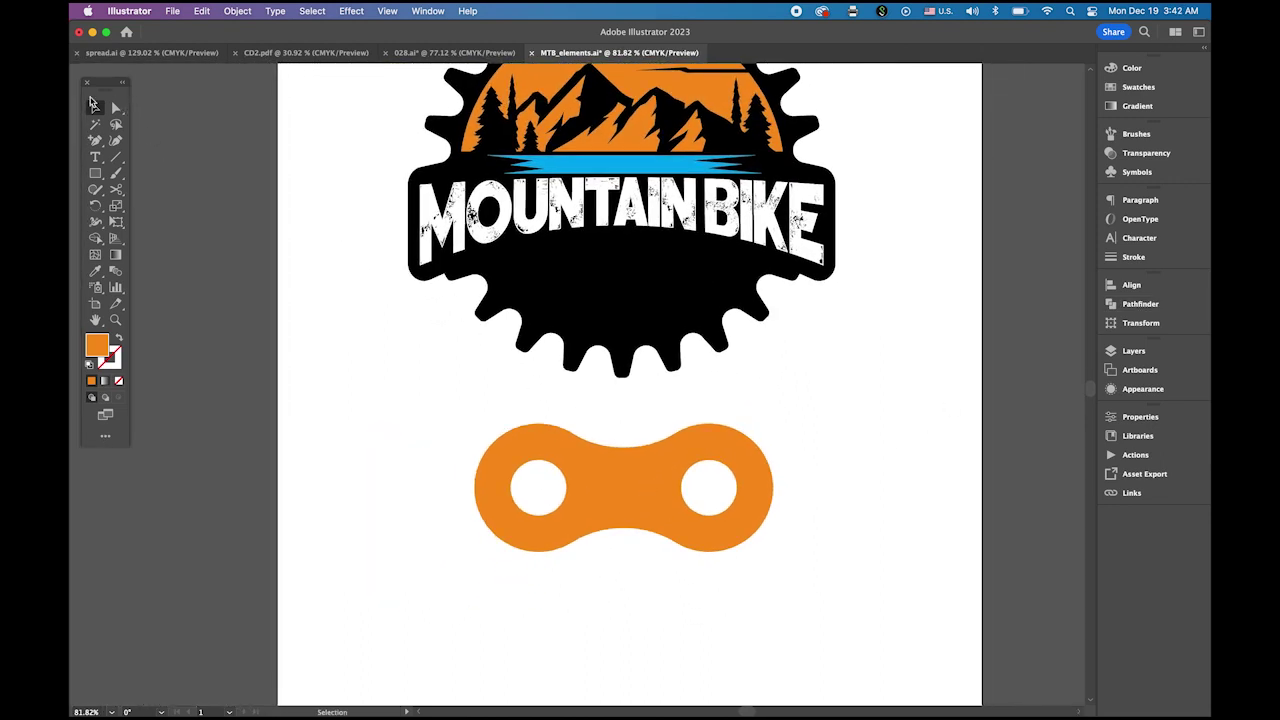
{"action": "left_click", "coordinate": [640, 510]}
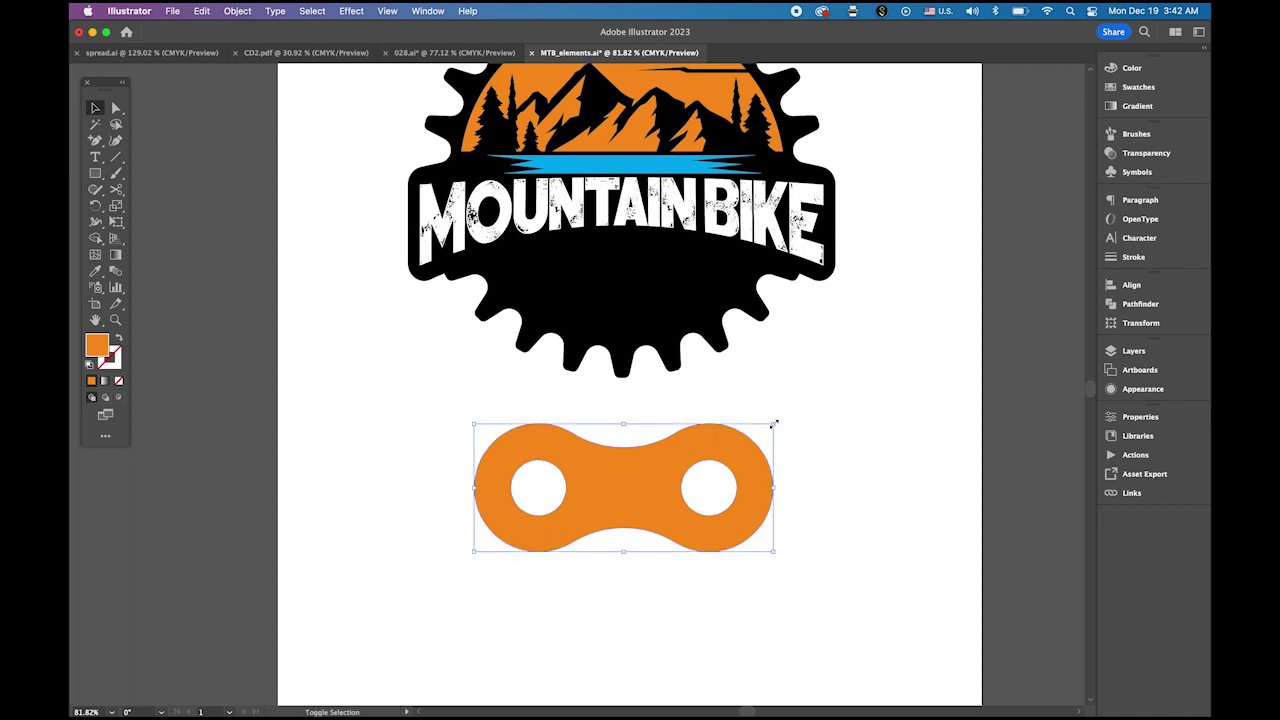
{"action": "left_click_drag", "start_coordinate": [771, 423], "coordinate": [619, 468]}
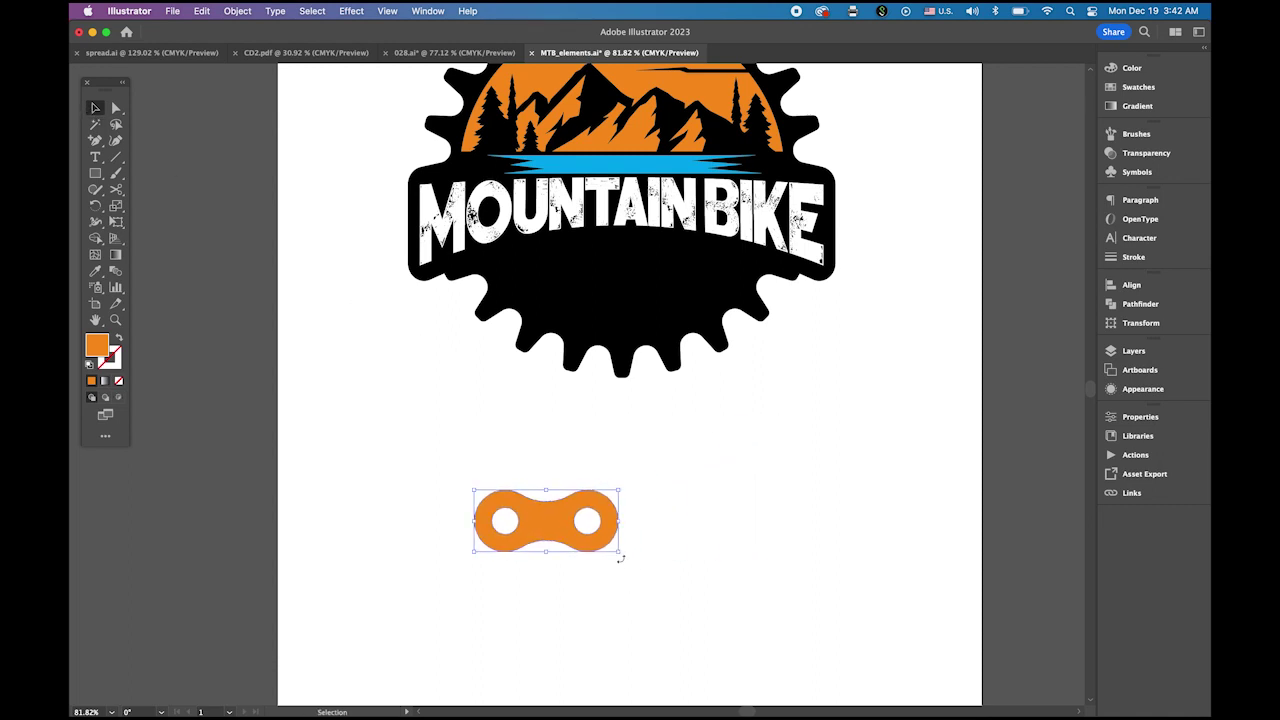
{"action": "left_click_drag", "start_coordinate": [620, 559], "coordinate": [640, 491]}
{"action": "left_click_drag", "start_coordinate": [529, 520], "coordinate": [482, 521]}
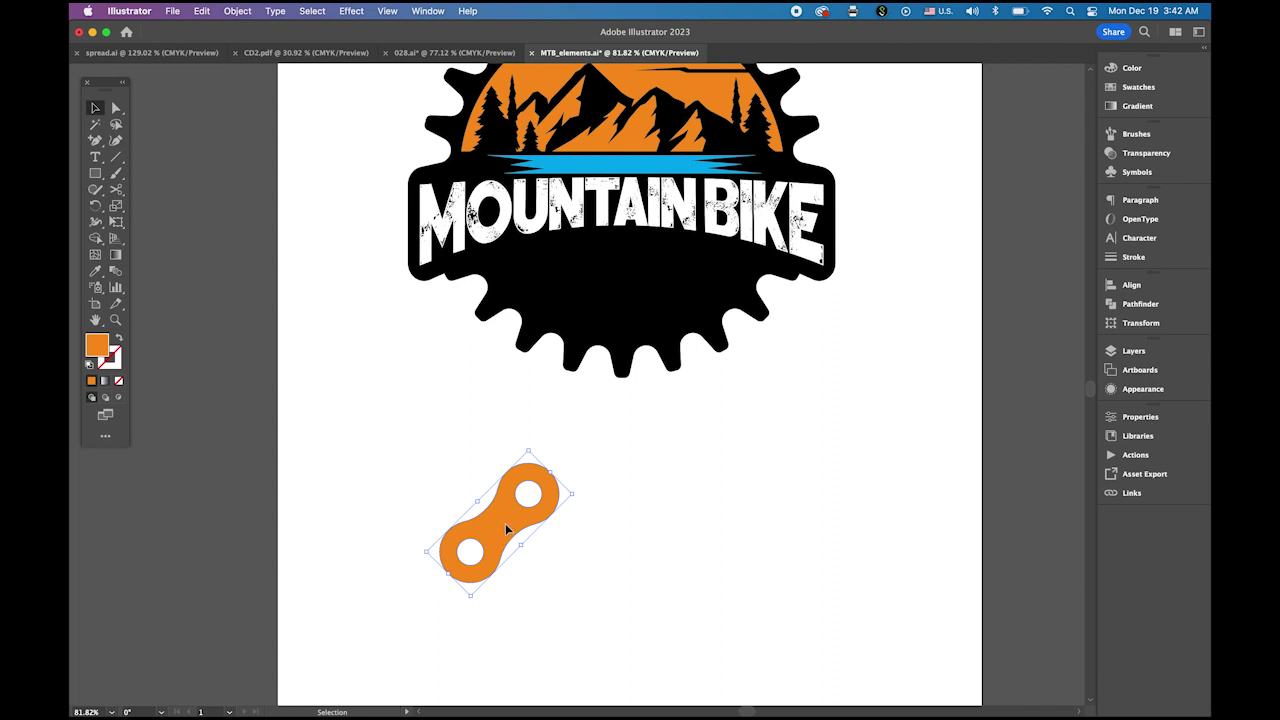
- Duplicate the tilted link to its right and rotate the copy 90 degrees clockwise so the two links lean towards each other
{"action": "left_click_drag", "start_coordinate": [507, 530], "coordinate": [628, 530]}
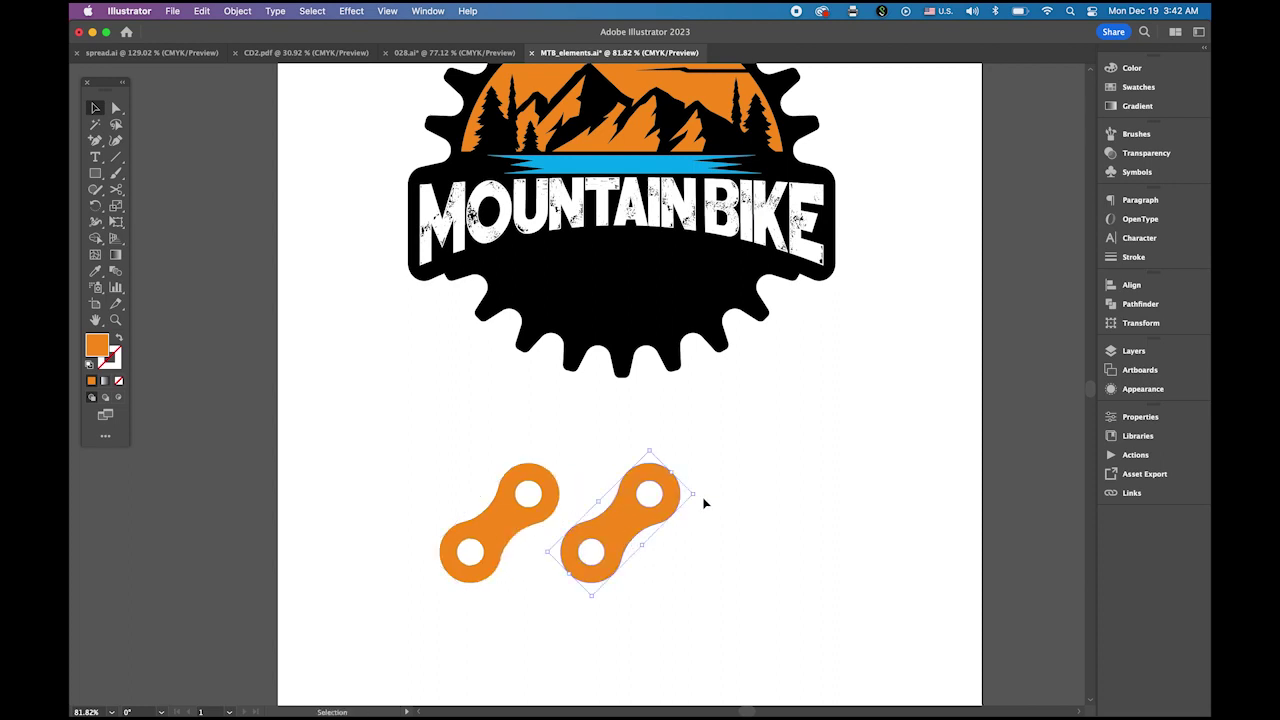
{"action": "left_click_drag", "start_coordinate": [700, 497], "coordinate": [661, 633]}
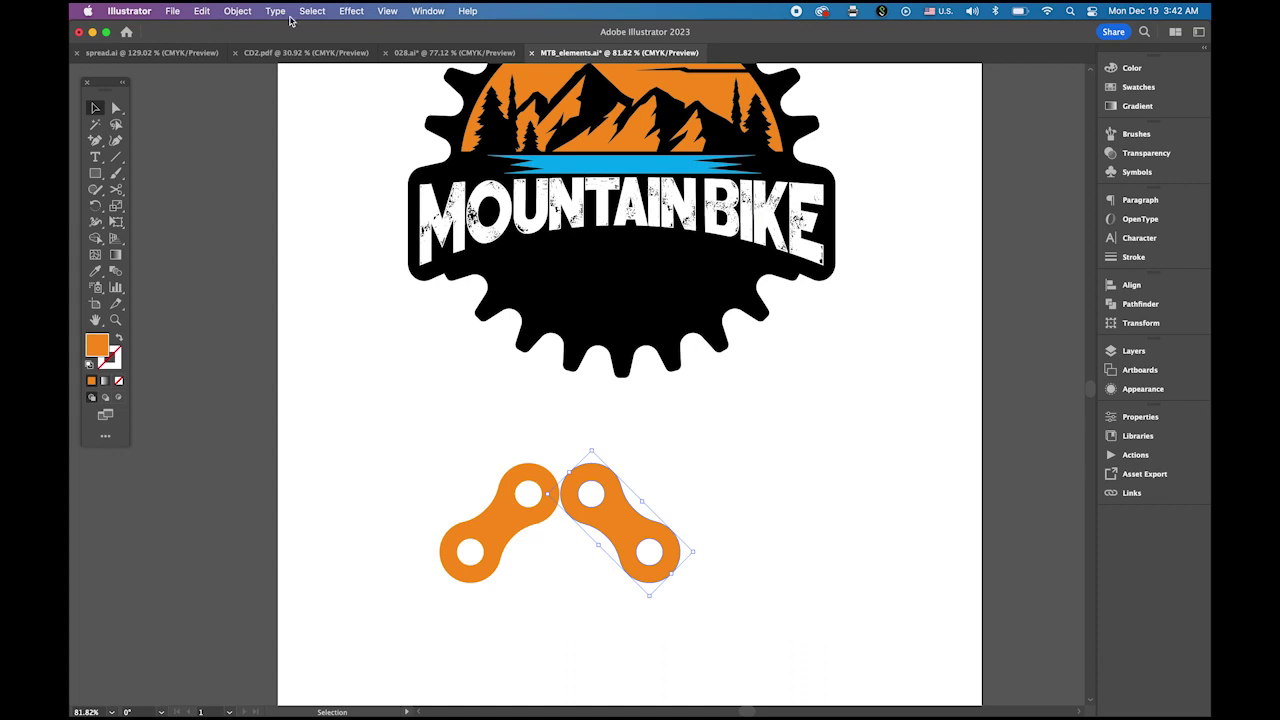
- Show the artwork in Outline mode and move the second link horizontally until its upper hole coincides with the first link's upper hole
{"action": "key", "text": "z"}
{"action": "left_click_drag", "start_coordinate": [548, 468], "coordinate": [615, 370]}
{"action": "key", "text": "v"}
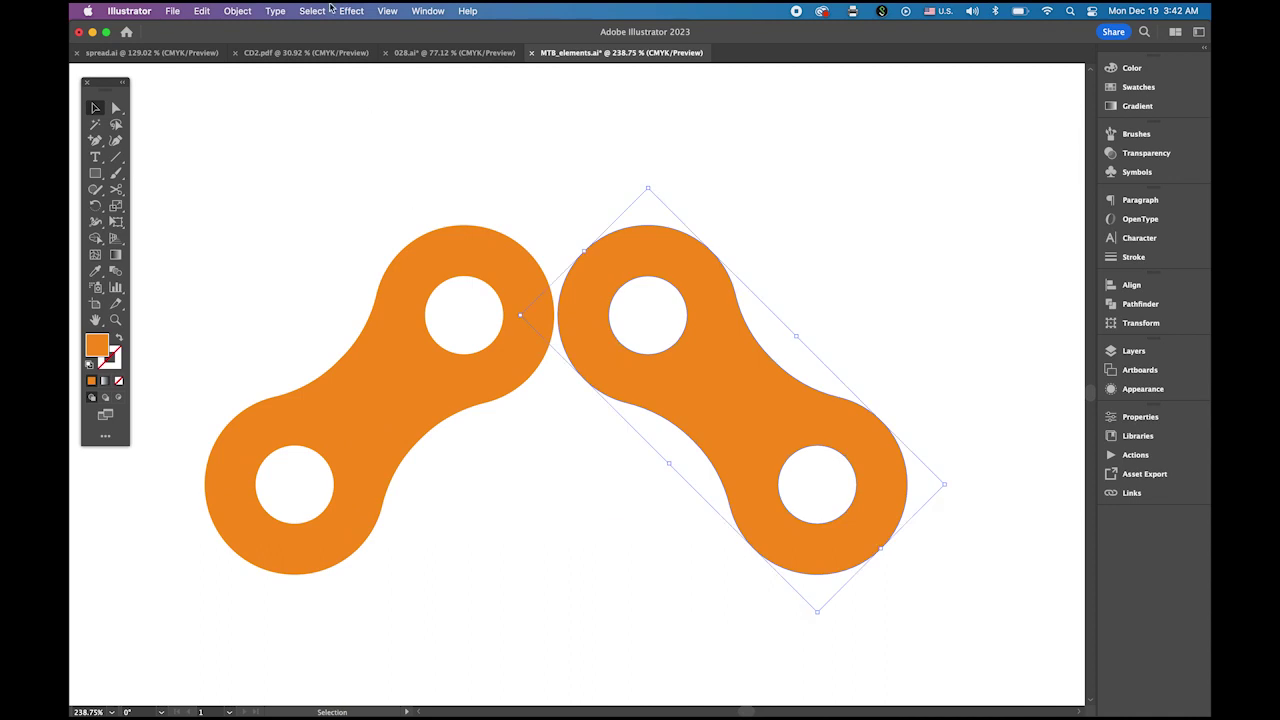
{"action": "left_click", "coordinate": [351, 11]}
{"action": "mouse_move", "coordinate": [395, 13]}
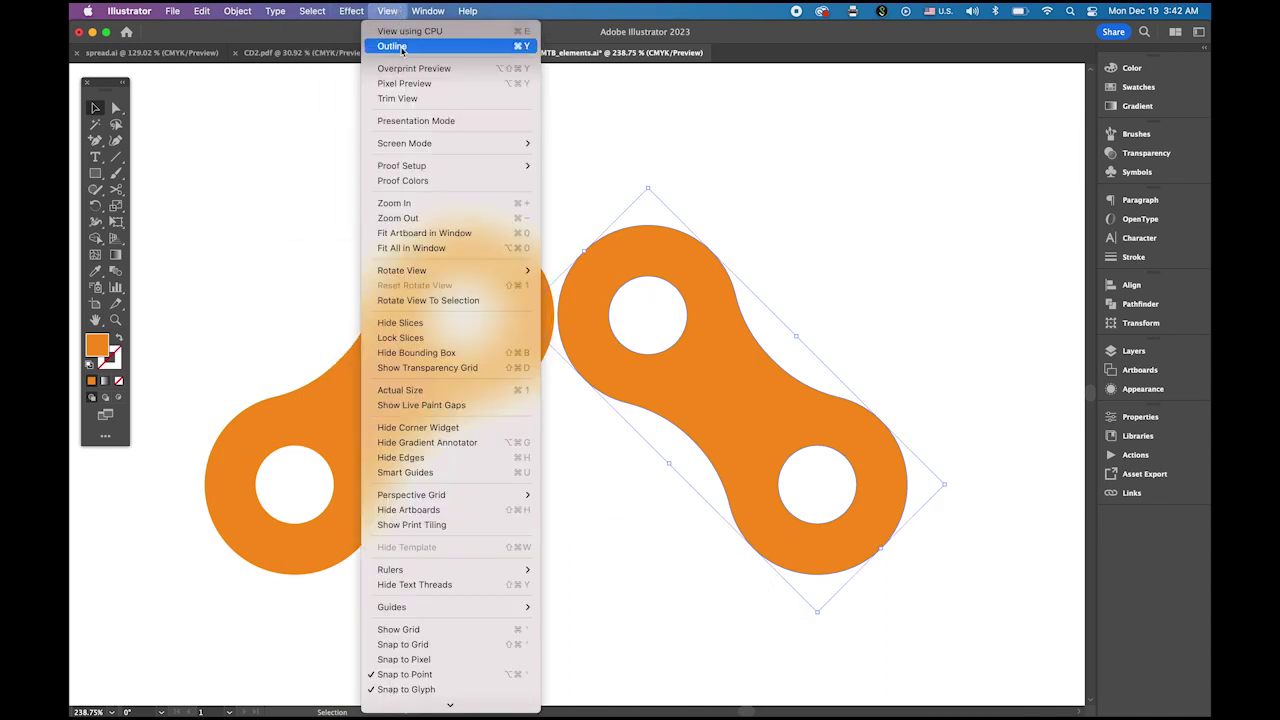
{"action": "left_click", "coordinate": [393, 46]}
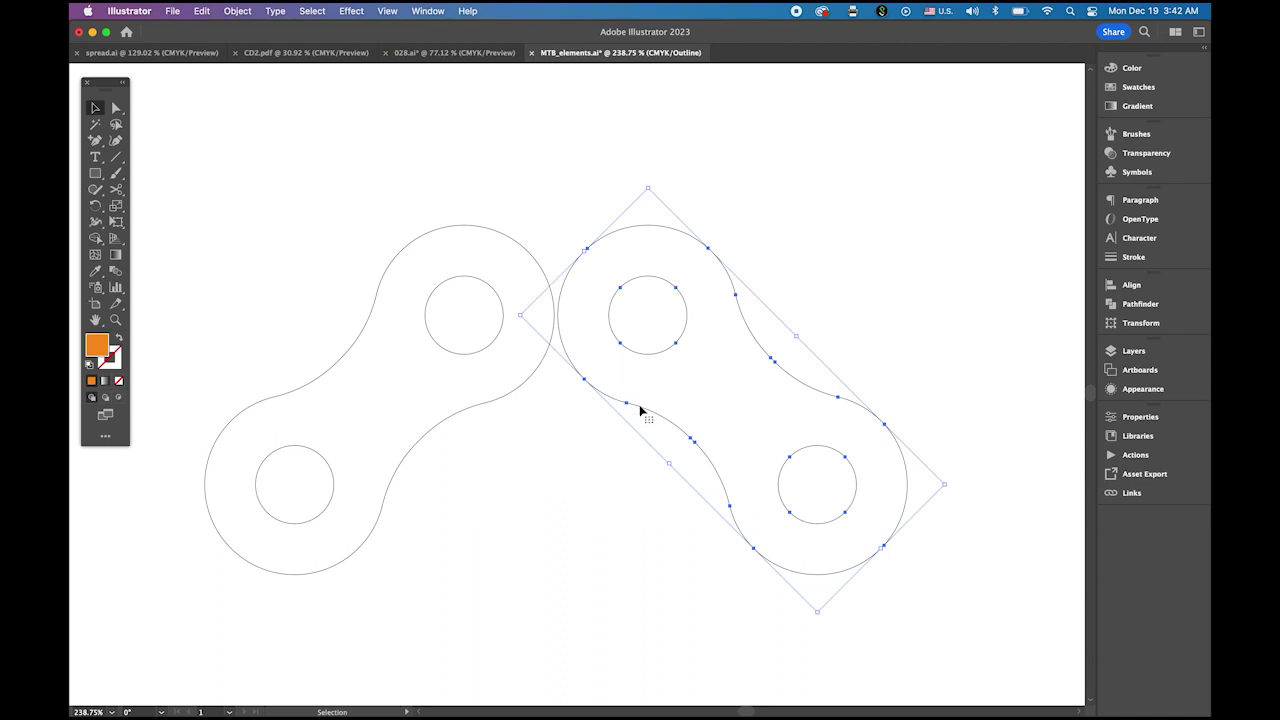
{"action": "left_click_drag", "start_coordinate": [641, 410], "coordinate": [462, 405]}
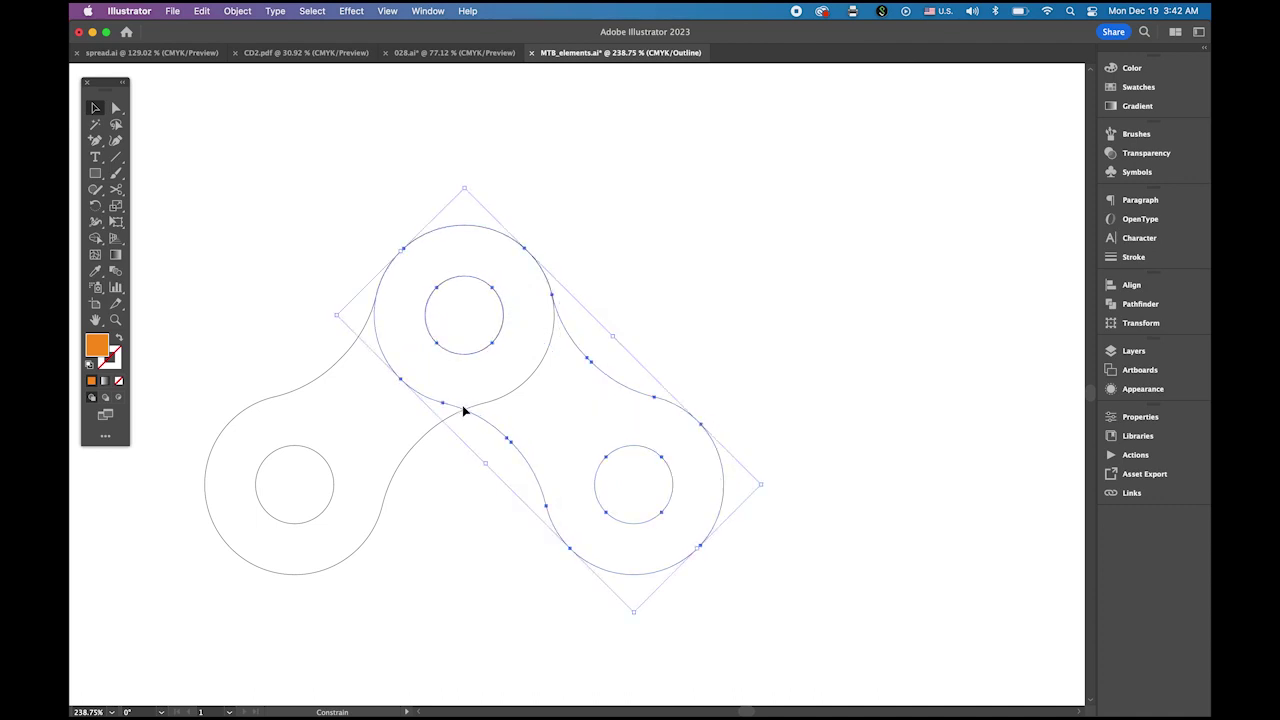
{"action": "left_click", "coordinate": [301, 118]}
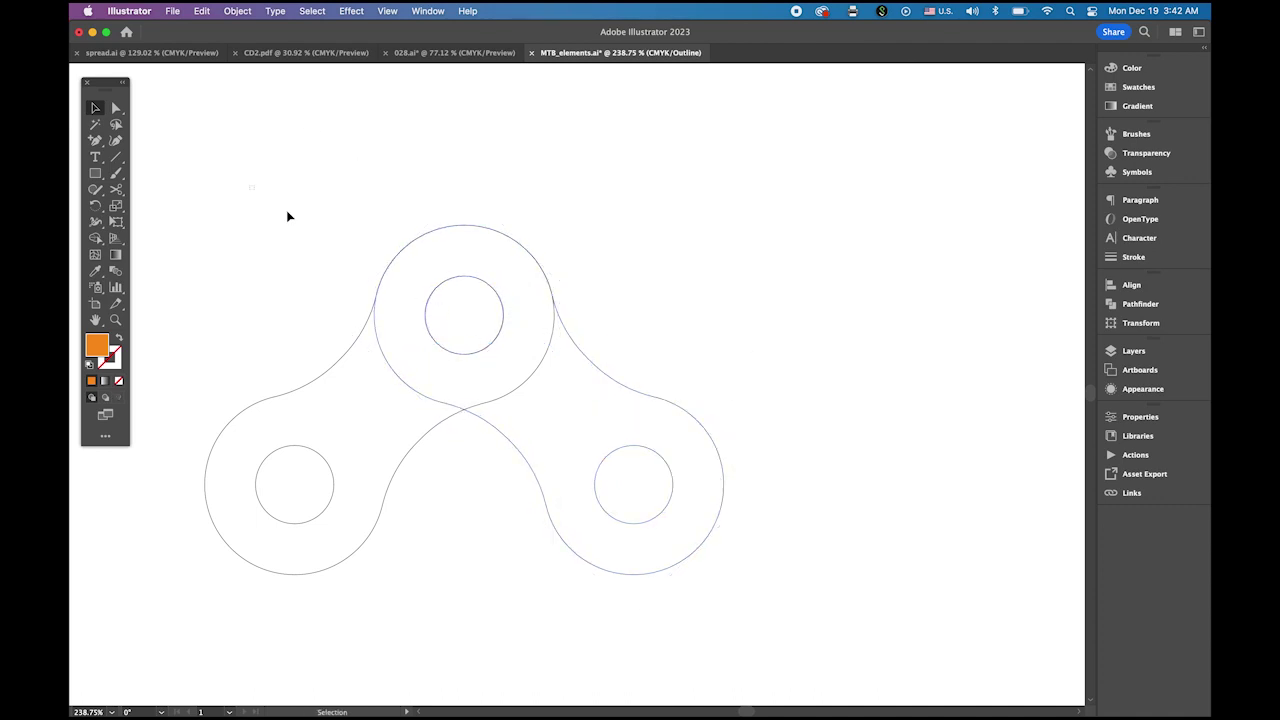
- Duplicate the link pair to the right with the lower end holes overlapping, forming a four-link zigzag chain, and return to Preview mode
{"action": "left_click_drag", "start_coordinate": [287, 216], "coordinate": [640, 515]}
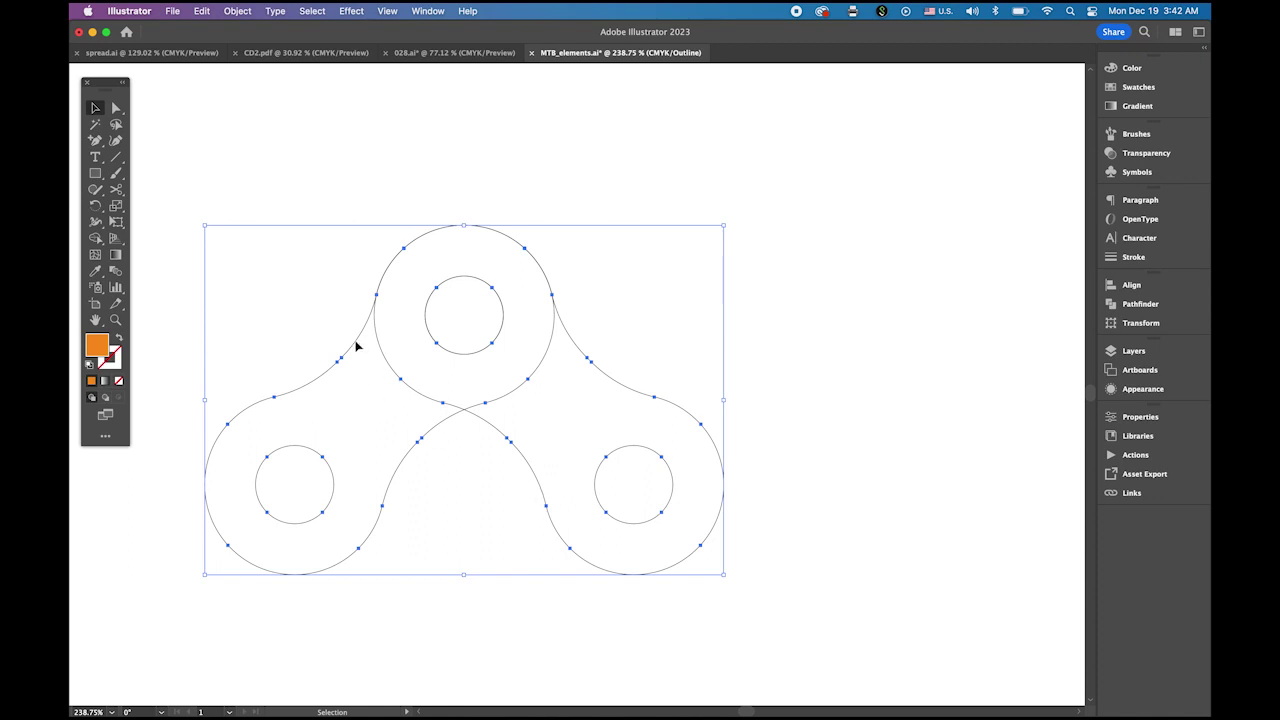
{"action": "left_click_drag", "start_coordinate": [355, 345], "coordinate": [697, 377]}
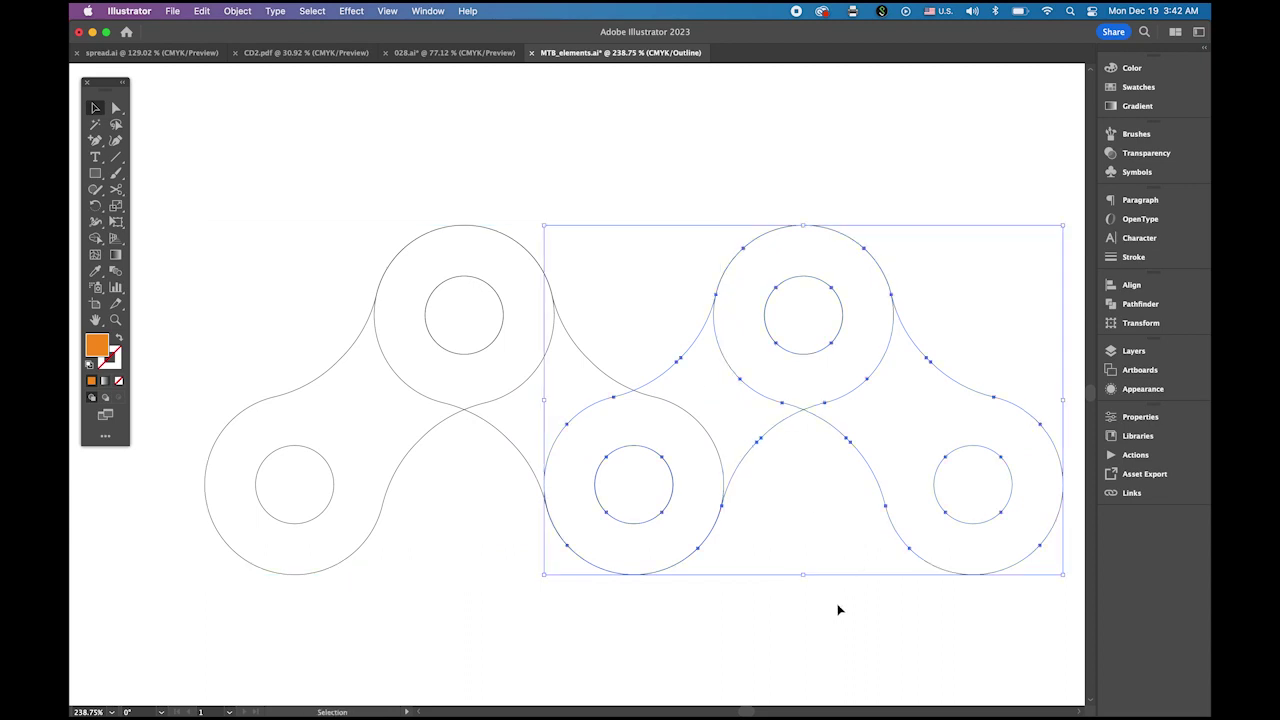
{"action": "left_click", "coordinate": [879, 640]}
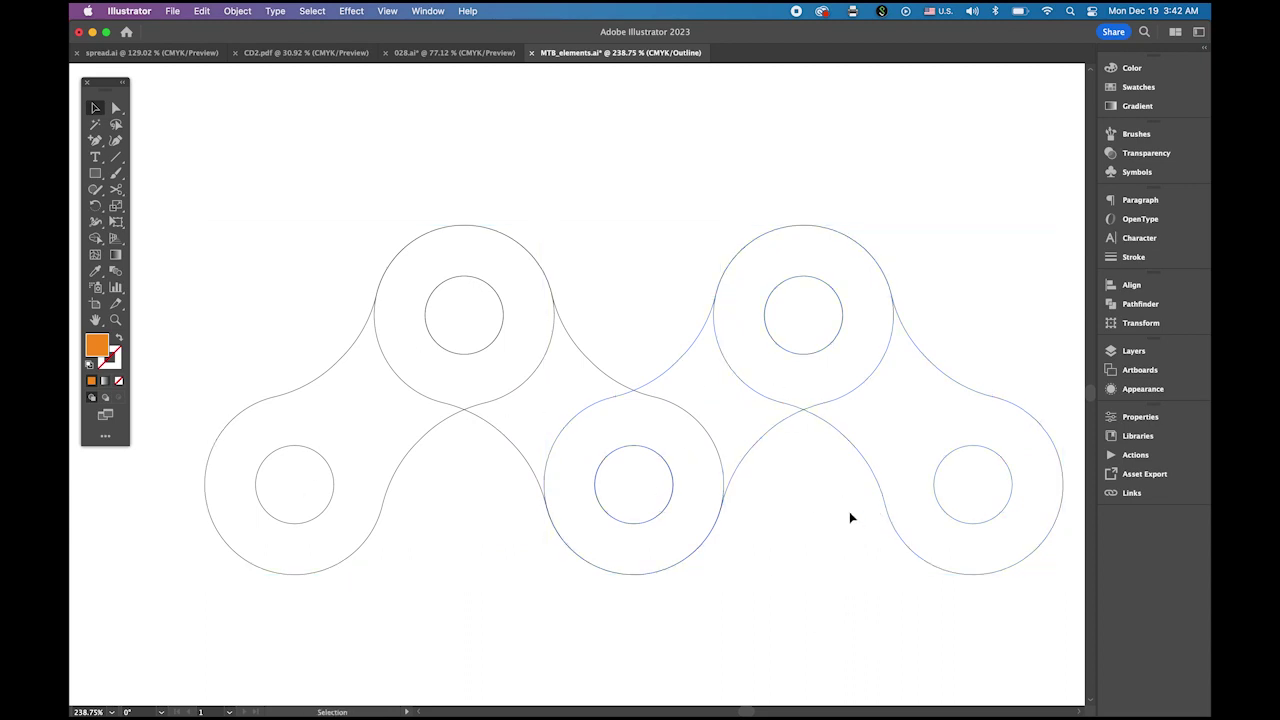
{"action": "left_click", "coordinate": [387, 11]}
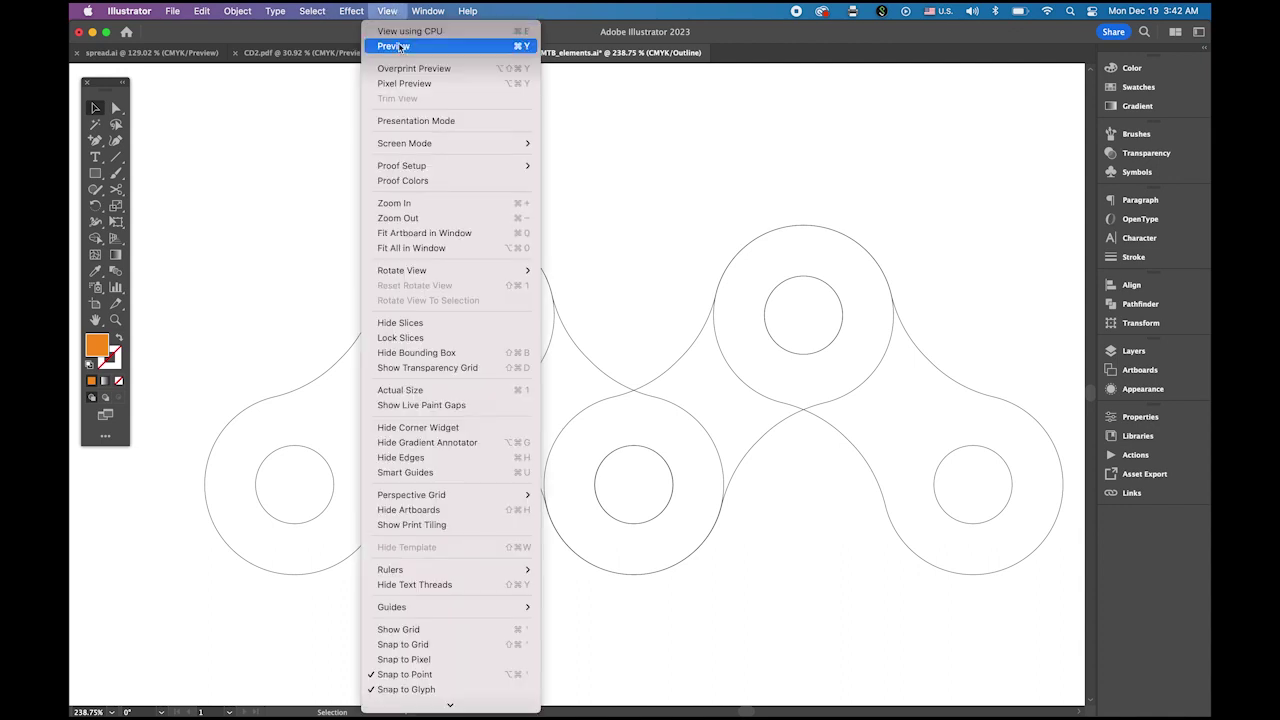
{"action": "left_click", "coordinate": [403, 41]}
- Offset the paths of all four chain links by 6 pt with Miter joins and a miter limit of 4
{"action": "left_click_drag", "start_coordinate": [252, 181], "coordinate": [881, 568]}
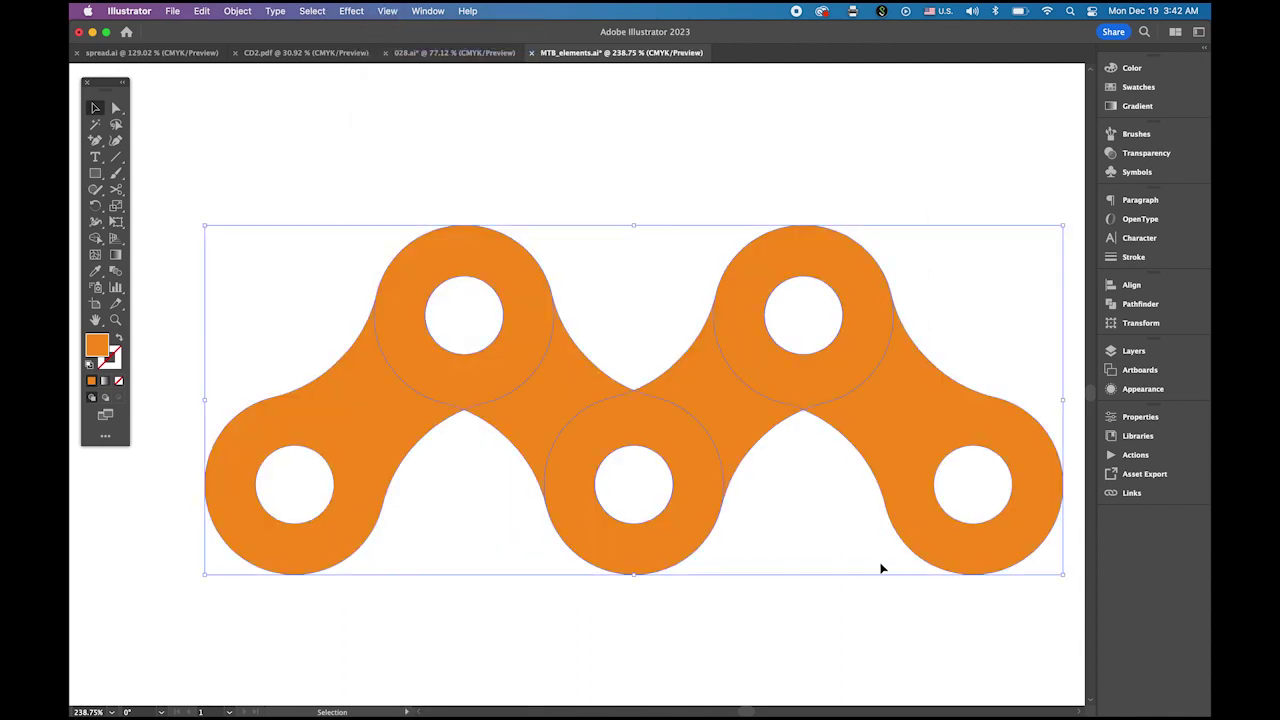
{"action": "left_click", "coordinate": [234, 11]}
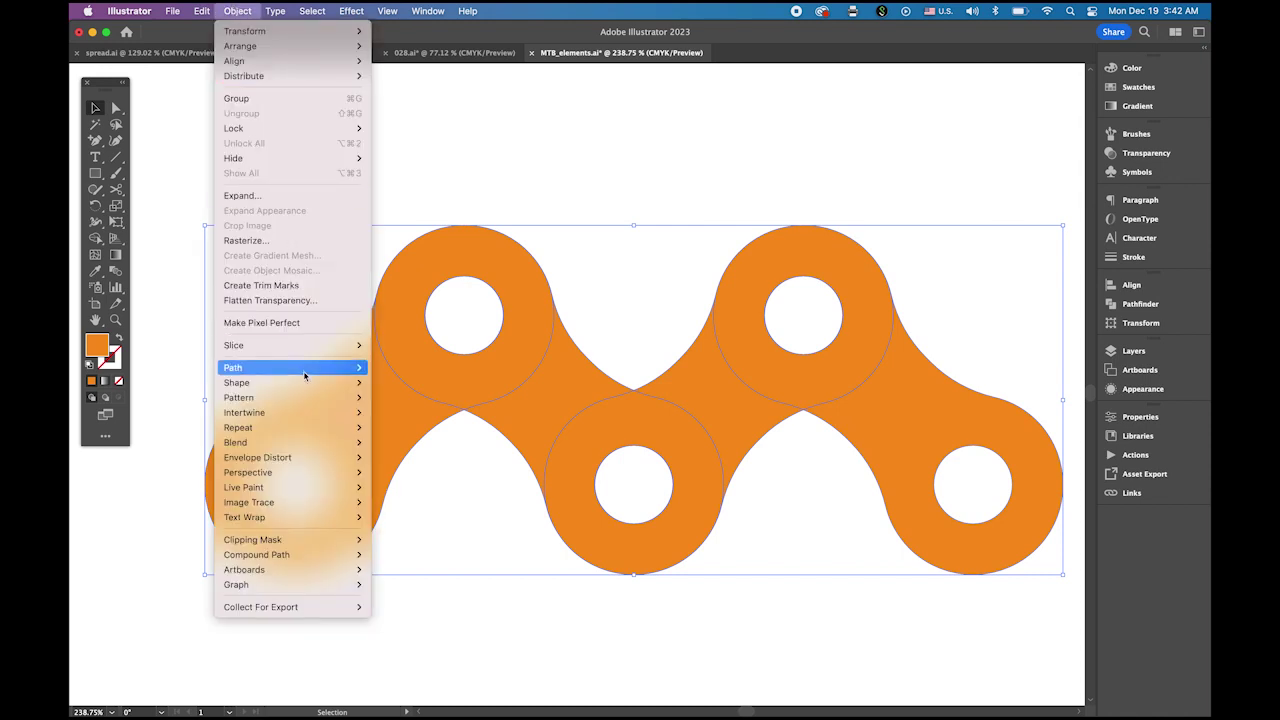
{"action": "mouse_move", "coordinate": [305, 370]}
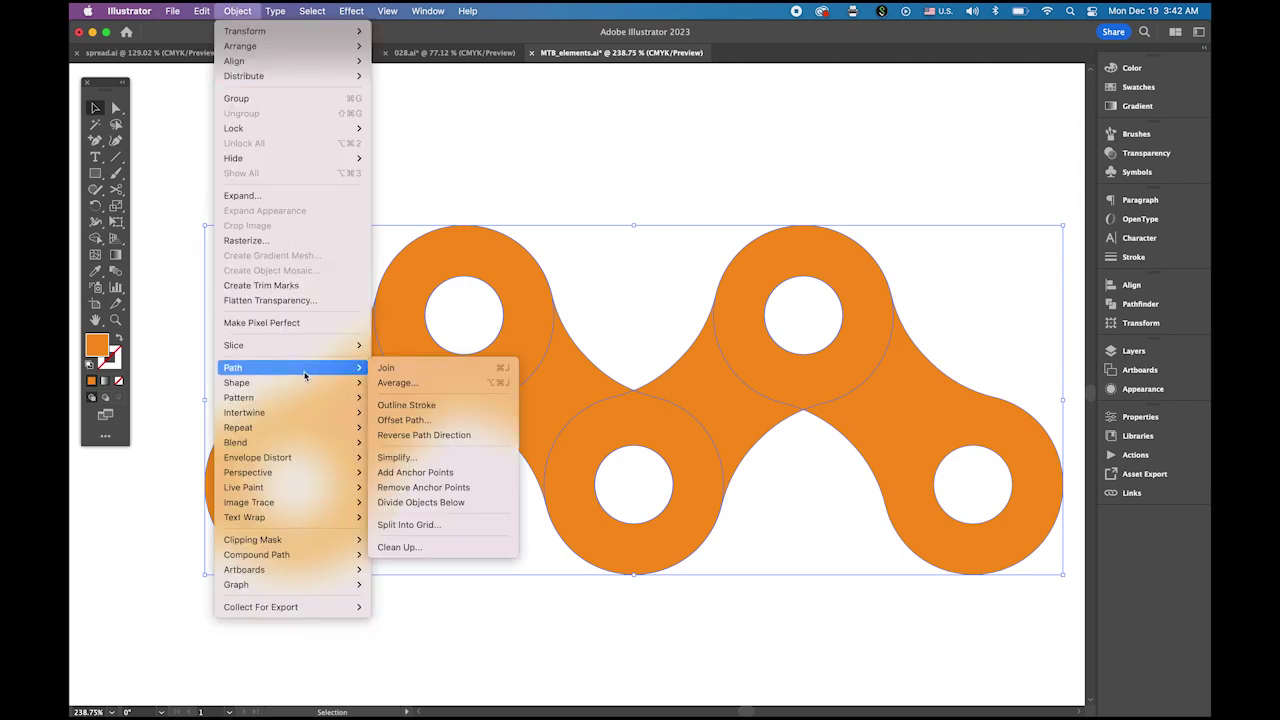
{"action": "left_click", "coordinate": [452, 424]}
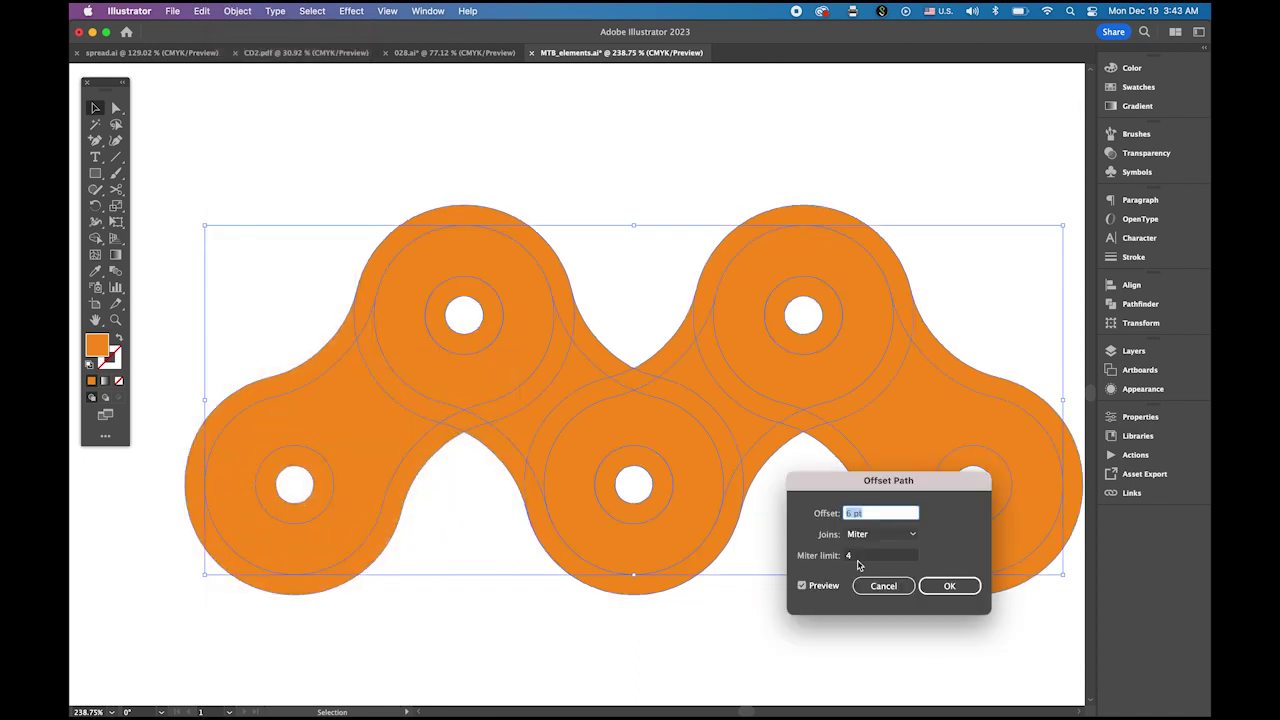
{"action": "left_click_drag", "start_coordinate": [851, 488], "coordinate": [886, 428]}
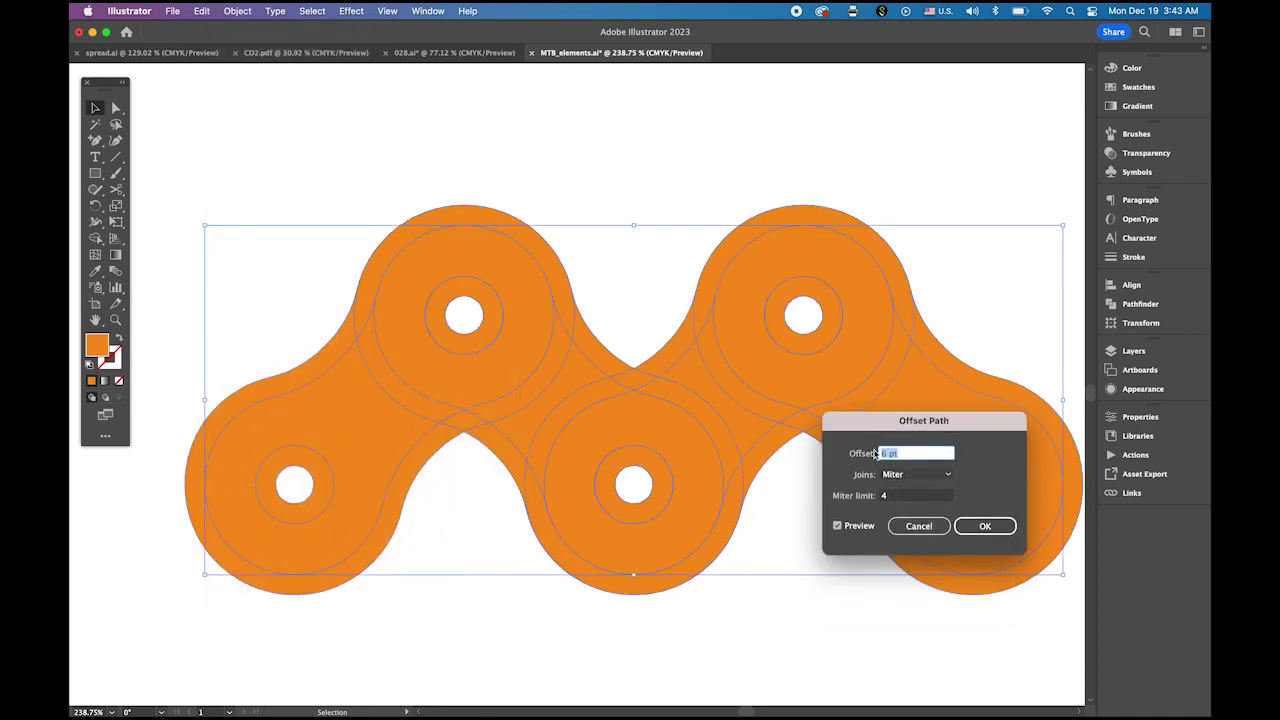
{"action": "left_click", "coordinate": [984, 525]}
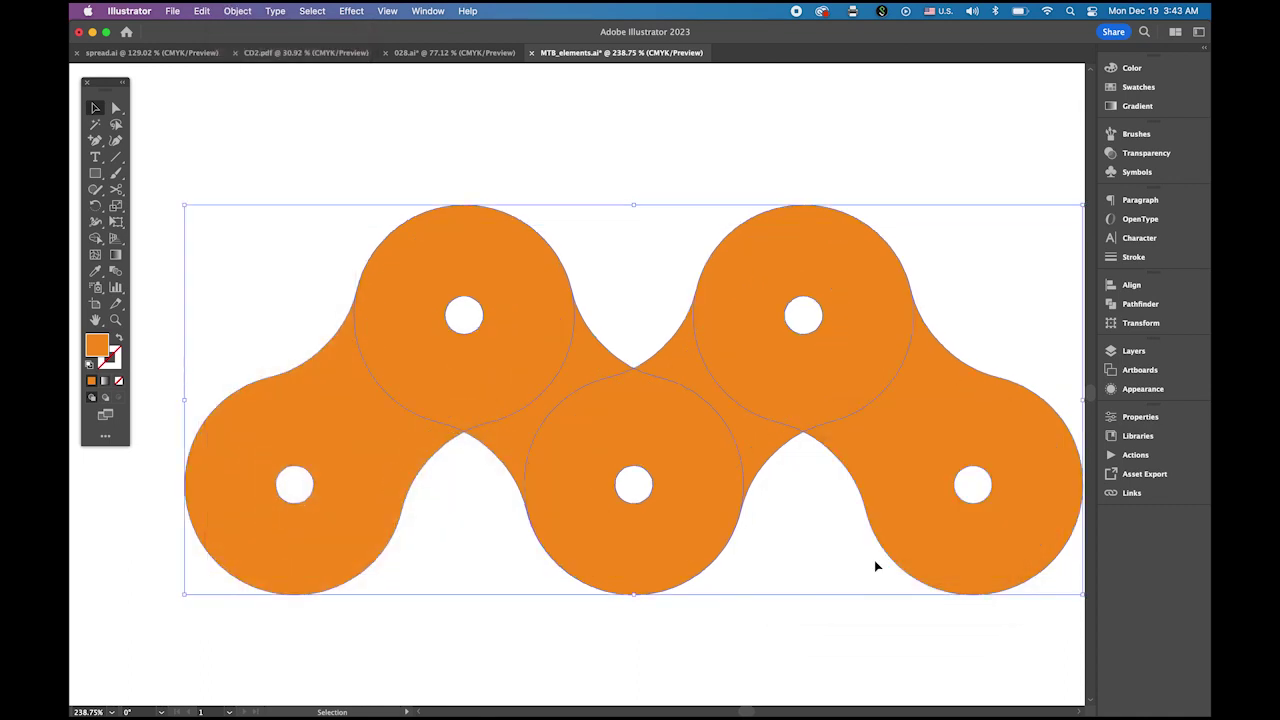
- Select all the links and their offset shapes and remove the inner ring and leftover fragments from the upper-left hole with Shape Builder
{"action": "left_click_drag", "start_coordinate": [265, 170], "coordinate": [967, 644]}
{"action": "left_click", "coordinate": [94, 240]}
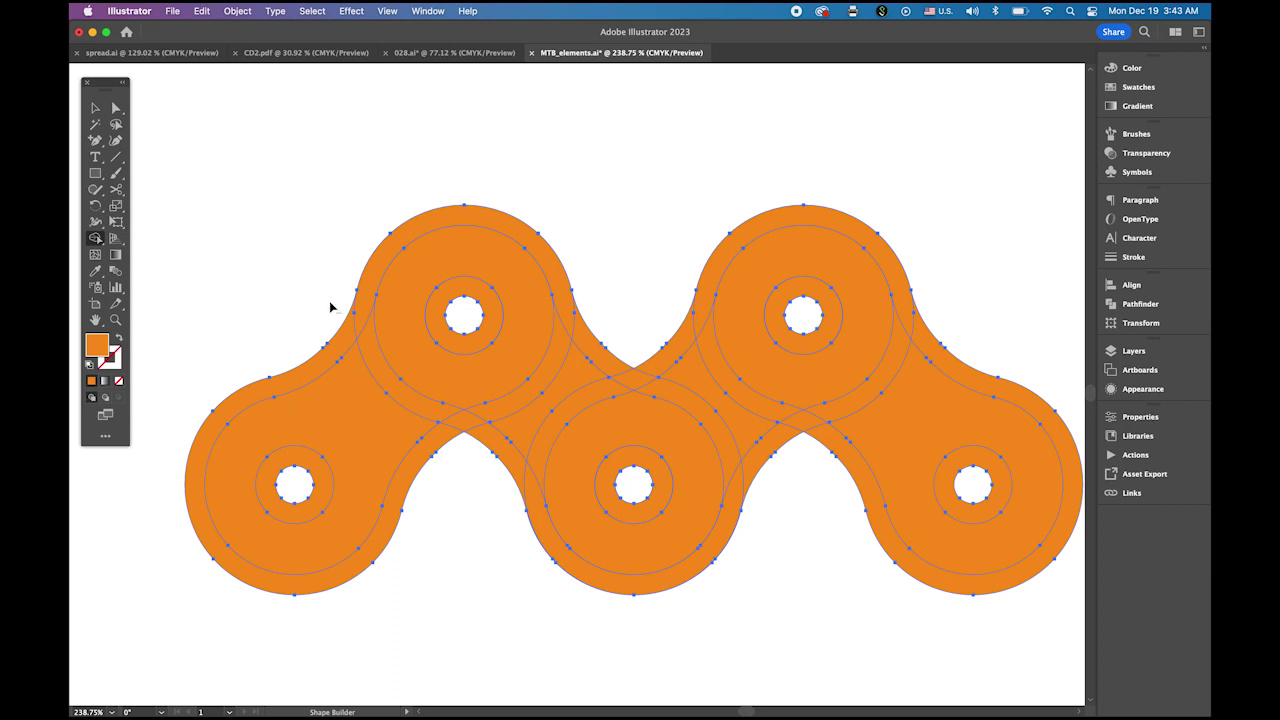
{"action": "left_click", "coordinate": [468, 347], "text": "alt"}
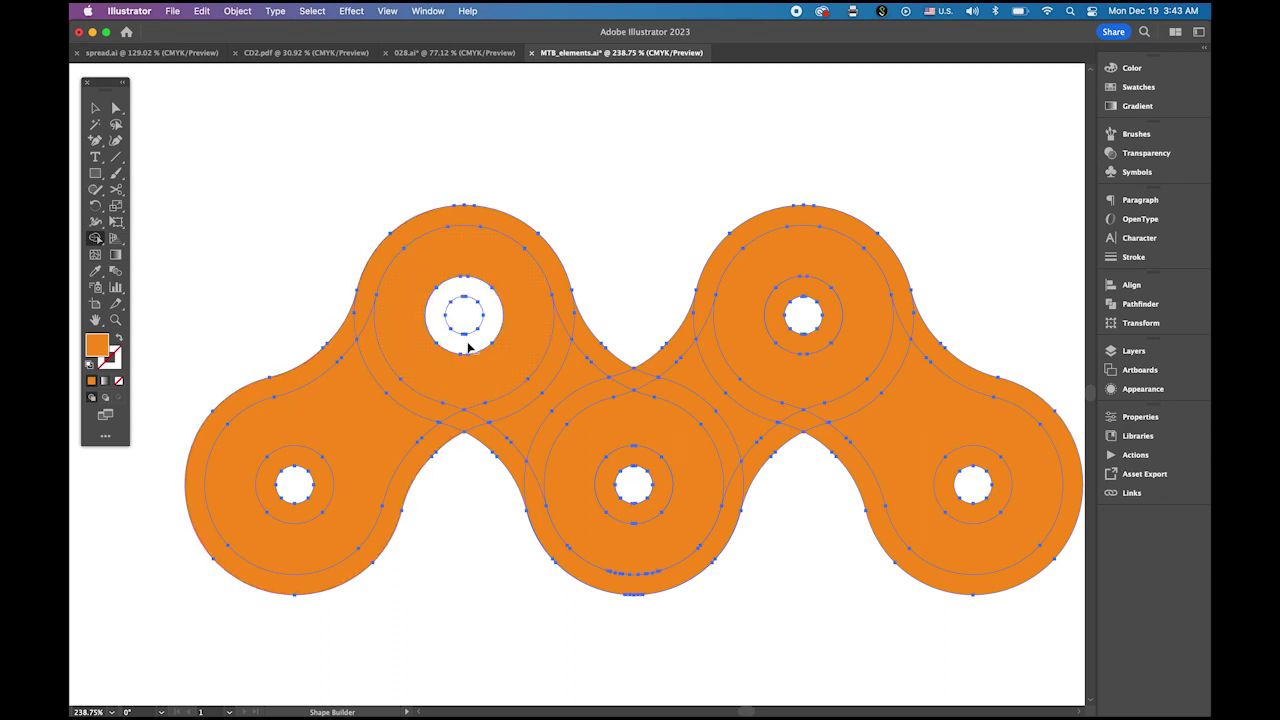
{"action": "left_click", "coordinate": [463, 318], "text": "alt"}
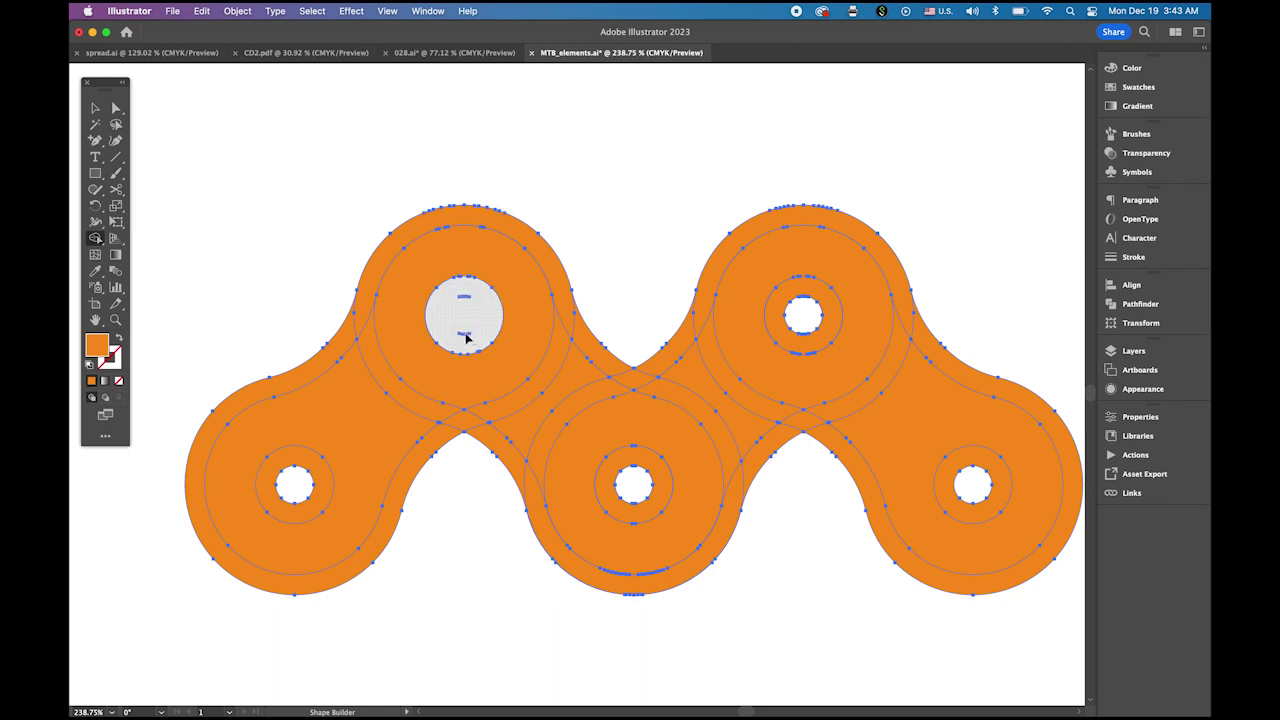
{"action": "scroll", "coordinate": [502, 320], "scroll_direction": "up", "scroll_amount": 5}
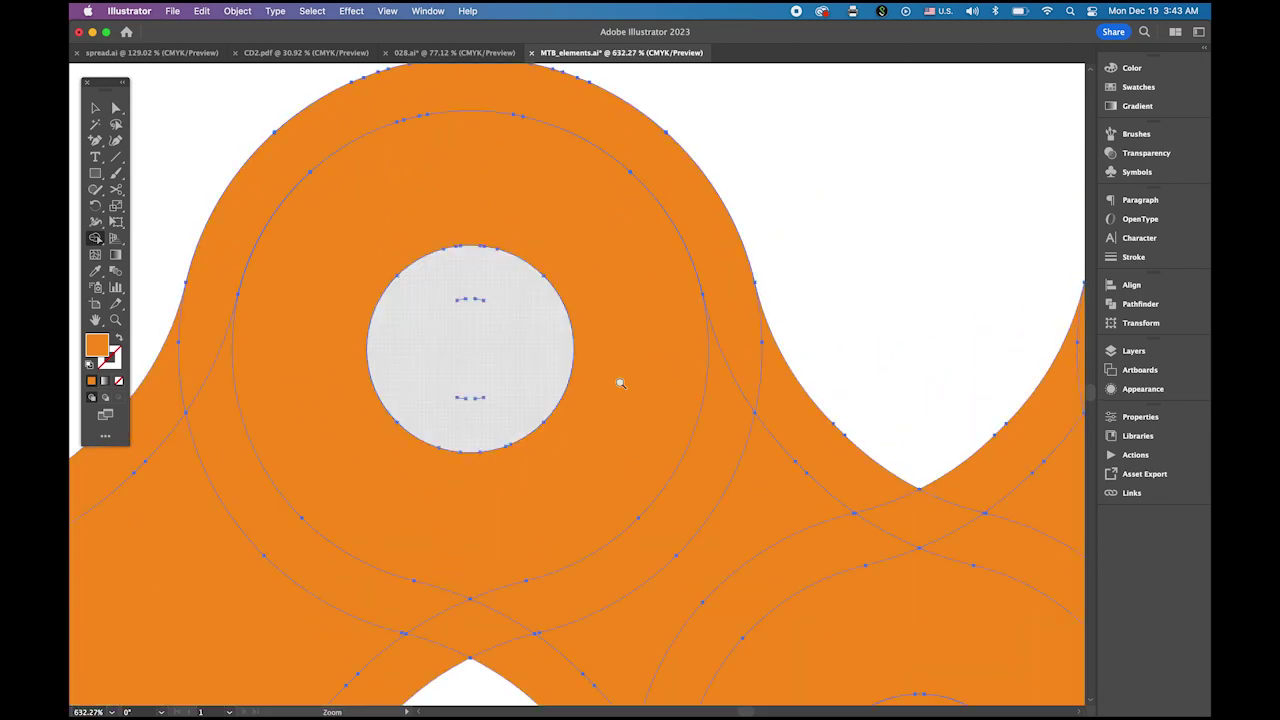
{"action": "left_click", "coordinate": [464, 297], "text": "alt"}
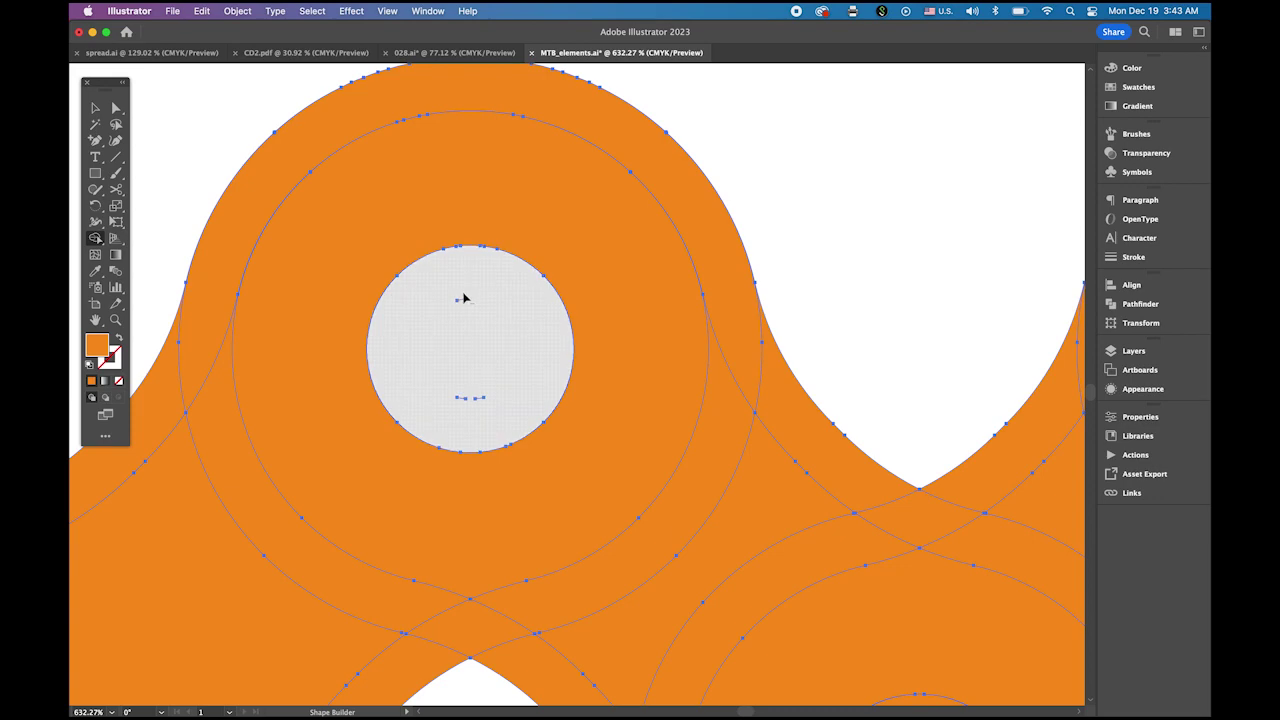
{"action": "left_click", "coordinate": [479, 398], "text": "alt"}
- Remove the inner offset ring from the chain's lower-left hole with Shape Builder
{"action": "scroll", "coordinate": [517, 449], "scroll_direction": "down", "scroll_amount": 6}
{"action": "scroll", "coordinate": [517, 449], "scroll_direction": "left", "scroll_amount": 5}
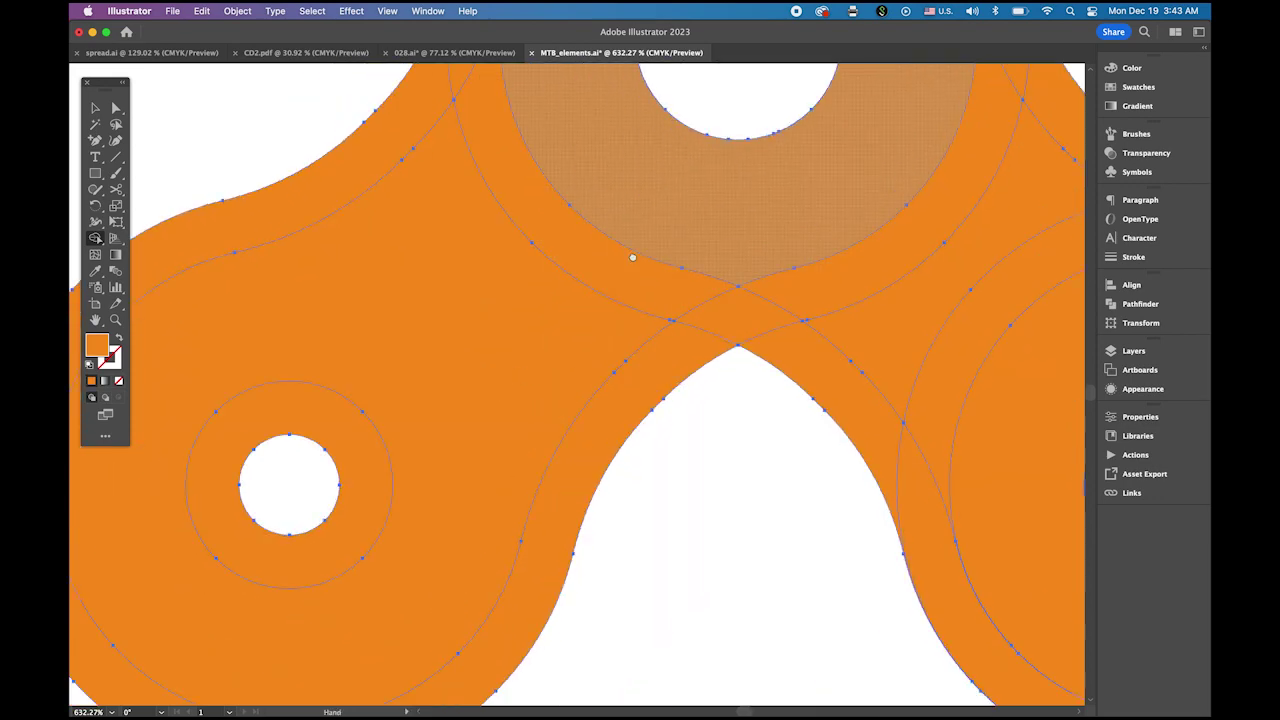
{"action": "scroll", "coordinate": [632, 257], "scroll_direction": "down", "scroll_amount": 2}
{"action": "scroll", "coordinate": [632, 257], "scroll_direction": "left", "scroll_amount": 2}
{"action": "left_click_drag", "start_coordinate": [349, 337], "coordinate": [623, 406]}
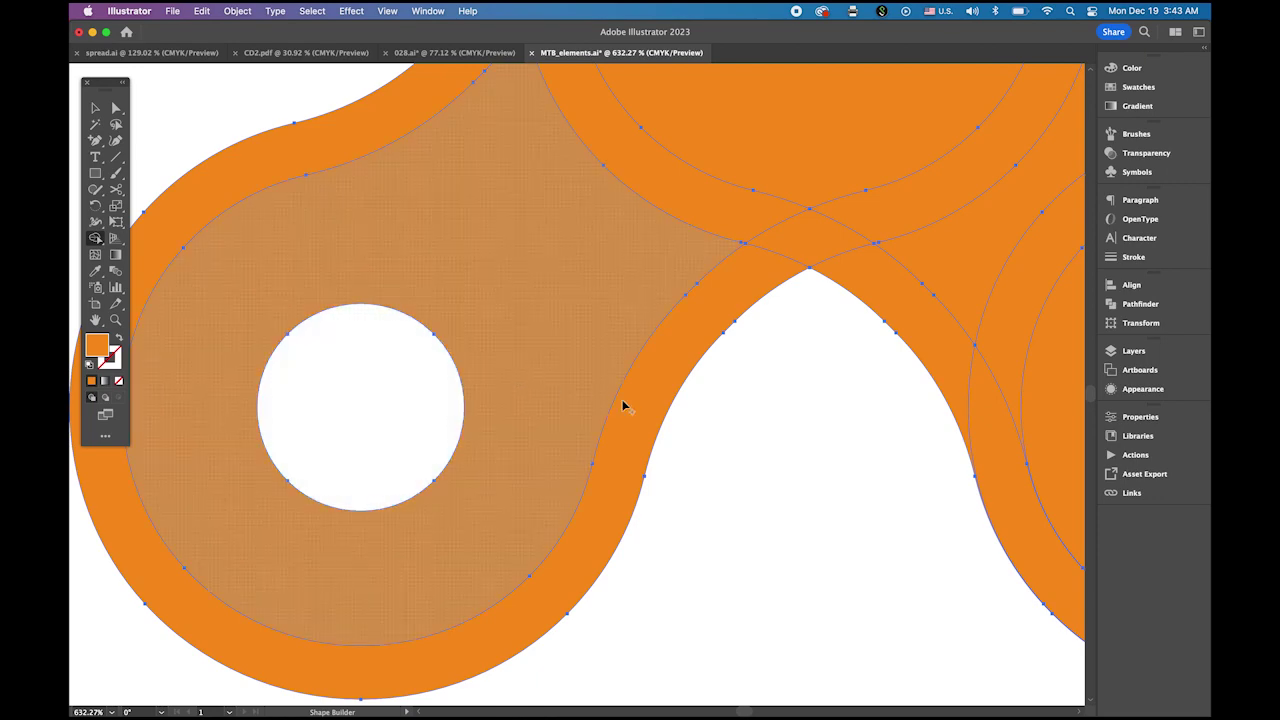
- Remove the inner offset ring and its leftover arcs from the chain's lower middle hole with Shape Builder
{"action": "scroll", "coordinate": [243, 391], "scroll_direction": "right", "scroll_amount": 15}
{"action": "scroll", "coordinate": [243, 391], "scroll_direction": "down", "scroll_amount": 2}
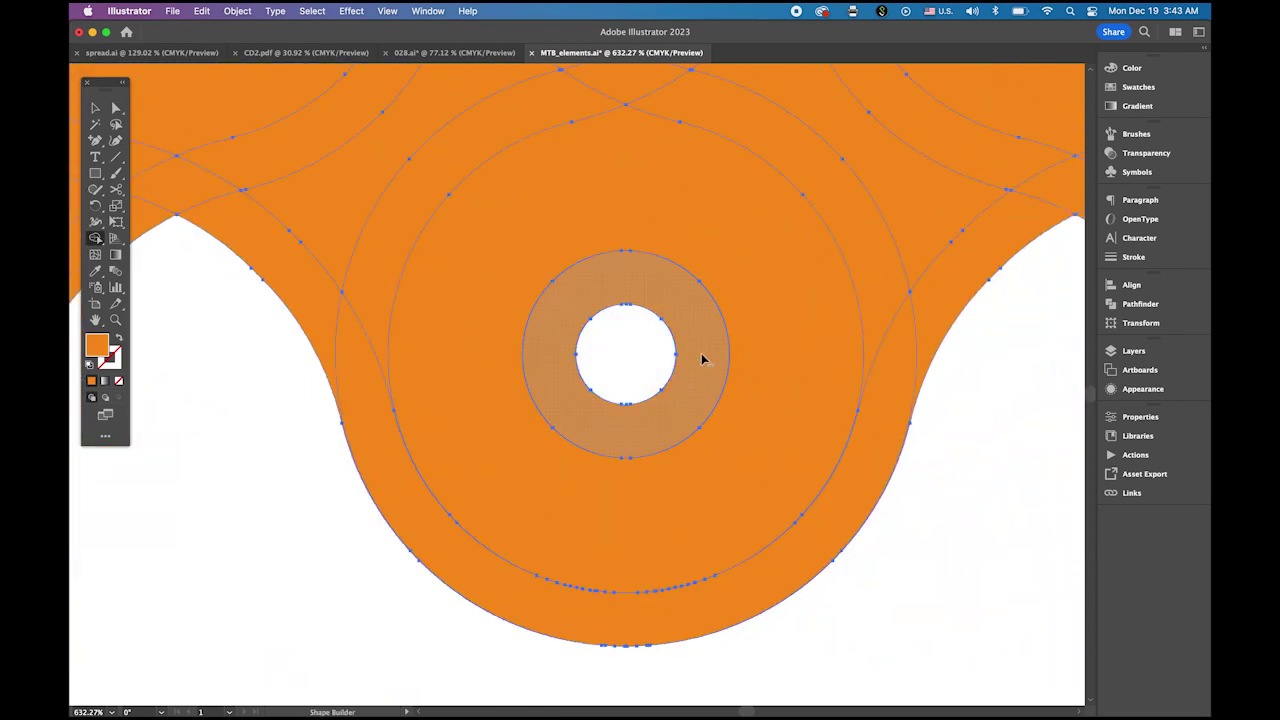
{"action": "left_click", "coordinate": [703, 360], "text": "alt"}
{"action": "left_click", "coordinate": [677, 345], "text": "alt"}
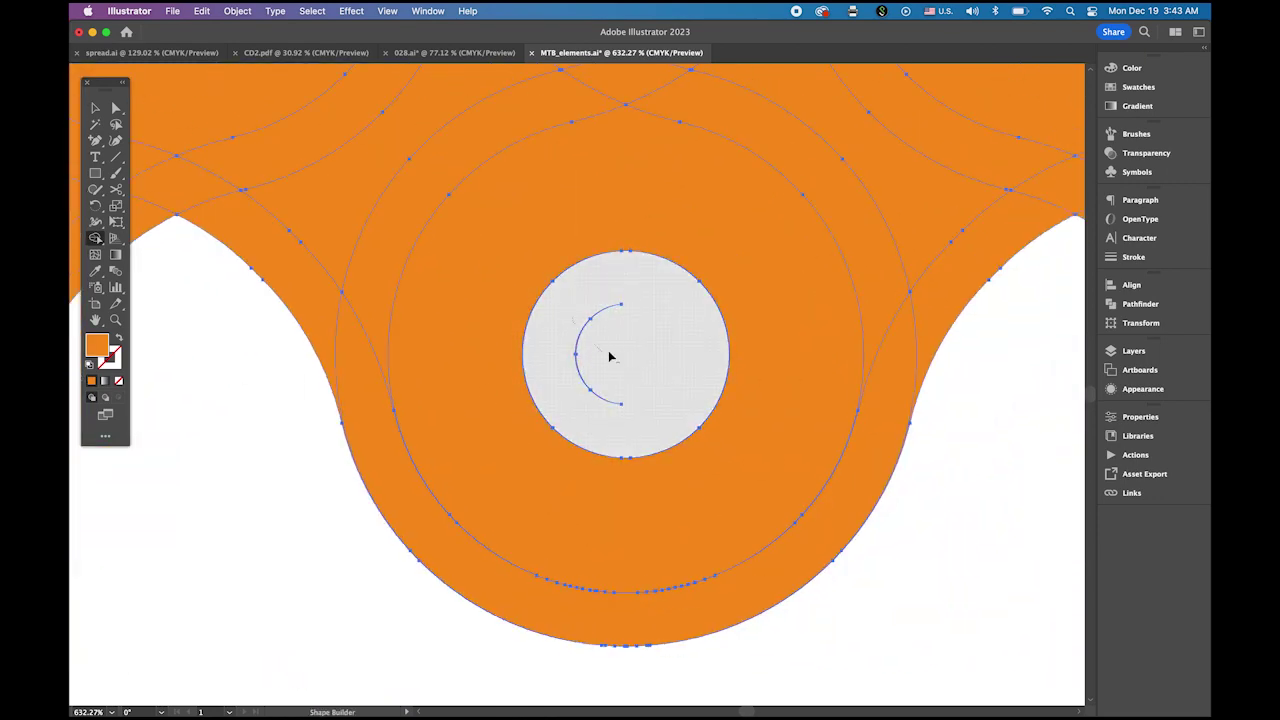
- Remove the inner offset ring and its leftover arcs from the chain's upper-right hole with Shape Builder
{"action": "left_click_drag", "start_coordinate": [766, 337], "coordinate": [656, 365]}
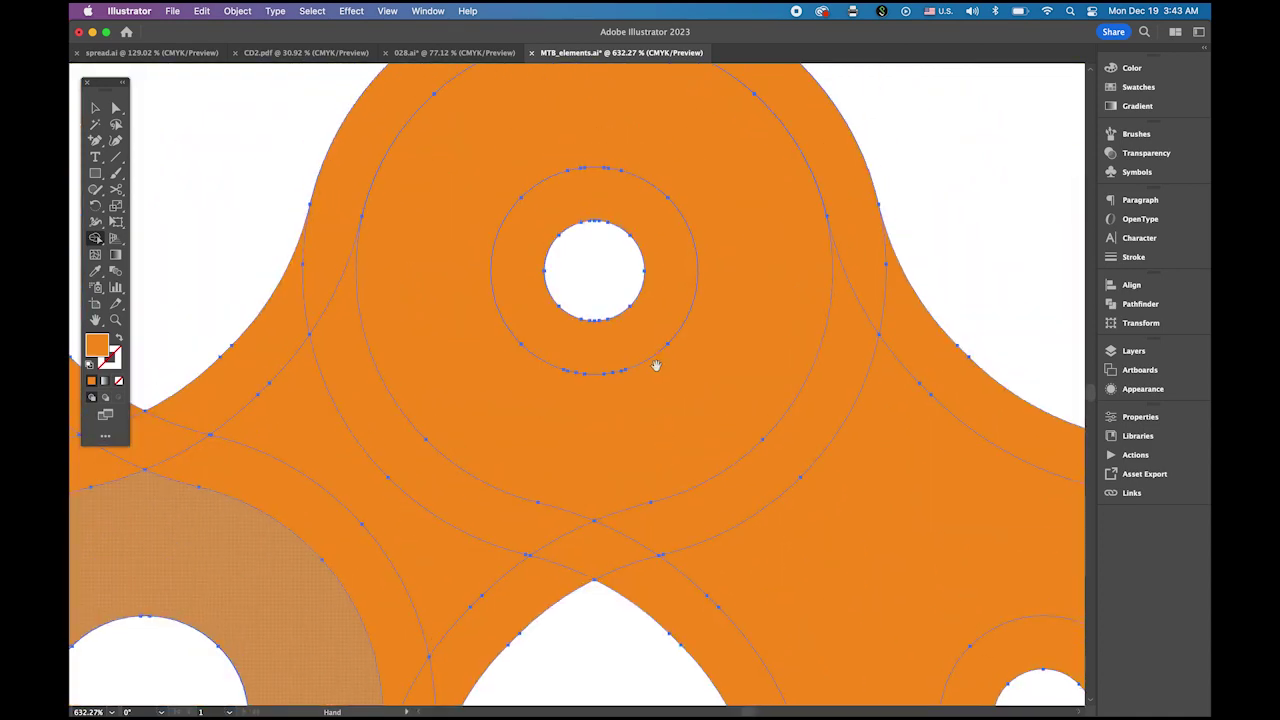
{"action": "left_click", "coordinate": [655, 280], "text": "alt"}
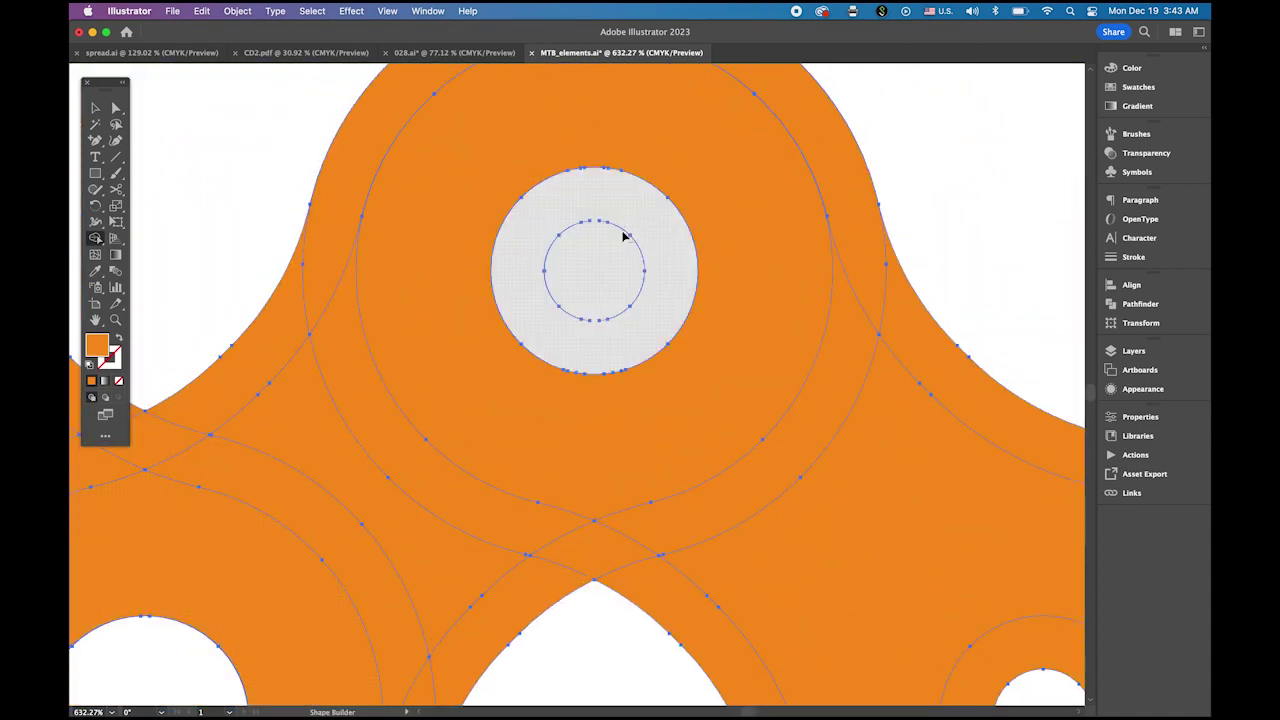
{"action": "left_click", "coordinate": [645, 265], "text": "alt"}
{"action": "left_click", "coordinate": [545, 252], "text": "alt"}
{"action": "left_click", "coordinate": [600, 221], "text": "alt"}
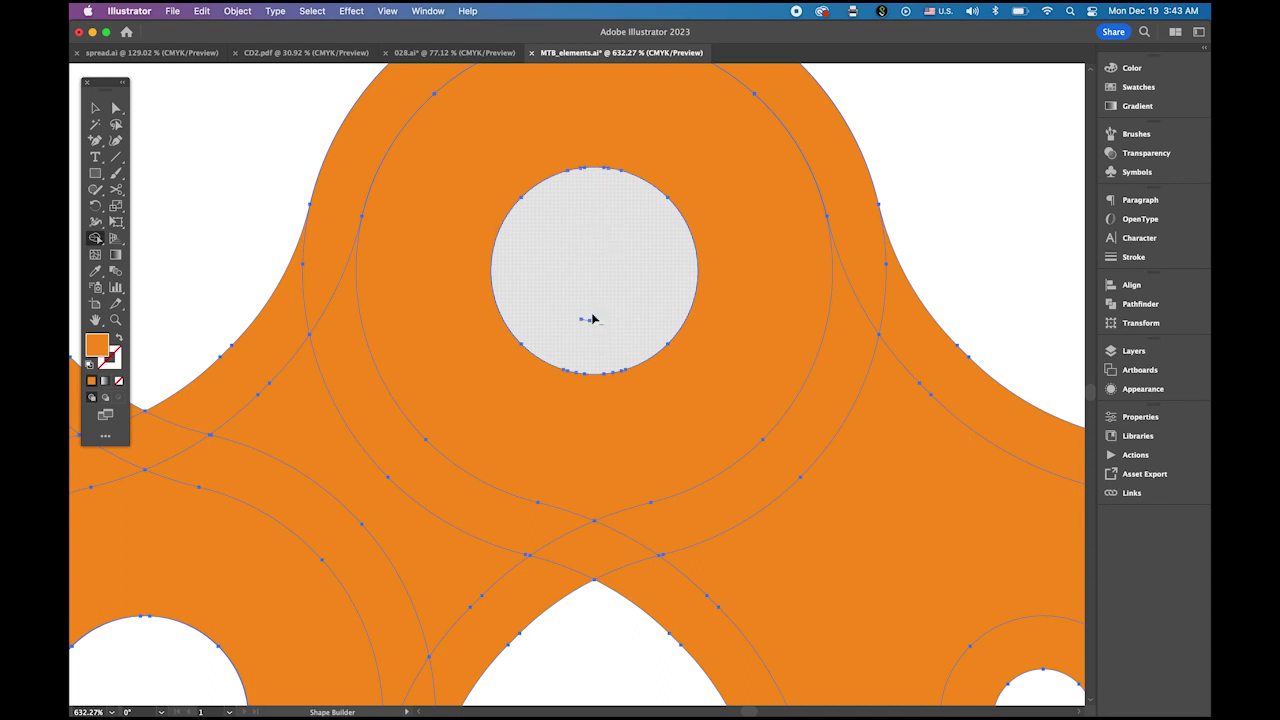
- Remove the inner offset ring from the chain's lower-right hole with Shape Builder
{"action": "scroll", "coordinate": [650, 330], "scroll_direction": "down", "scroll_amount": 5}
{"action": "scroll", "coordinate": [650, 330], "scroll_direction": "right", "scroll_amount": 5}
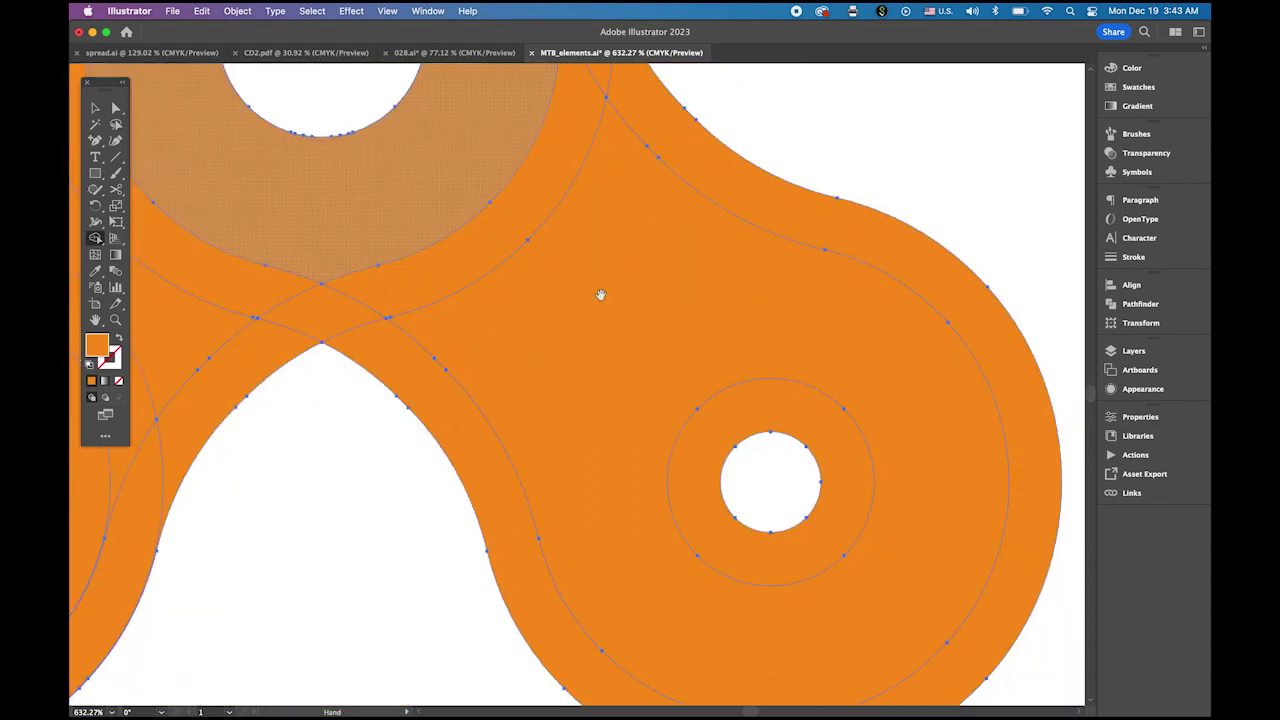
{"action": "left_click", "coordinate": [840, 507], "text": "alt"}
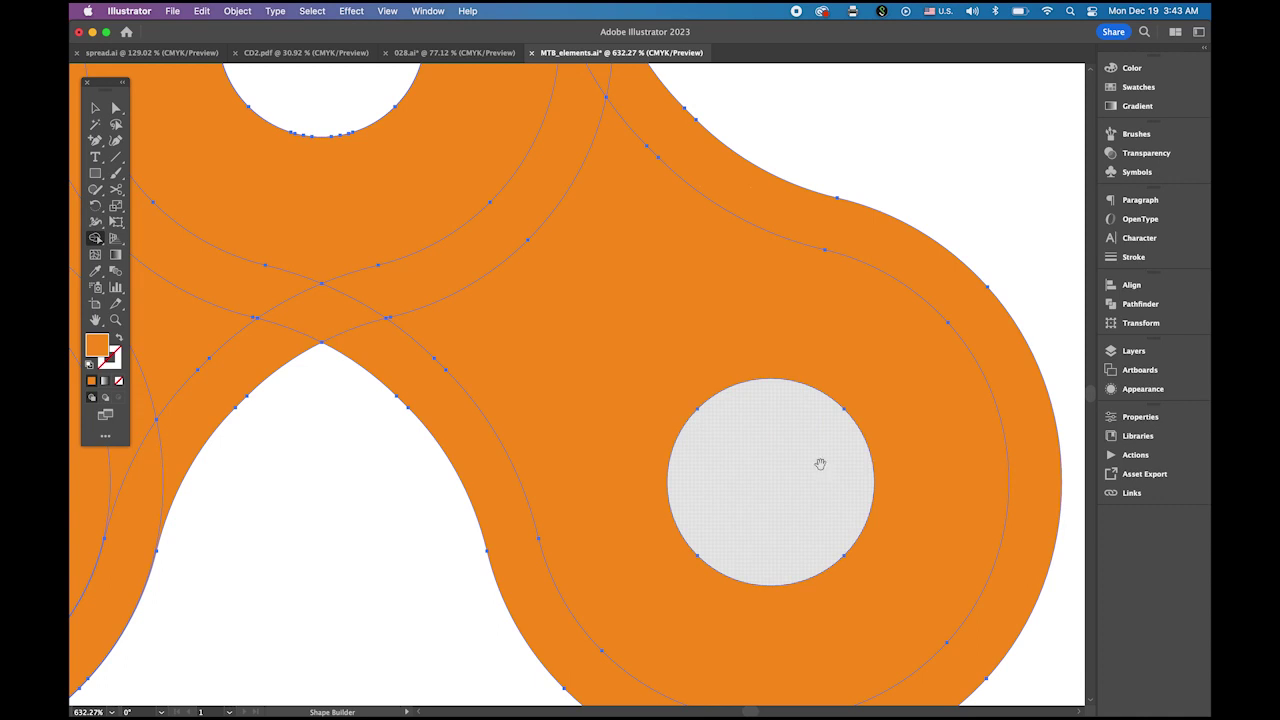
{"action": "scroll", "coordinate": [820, 463], "scroll_direction": "down", "scroll_amount": 6}
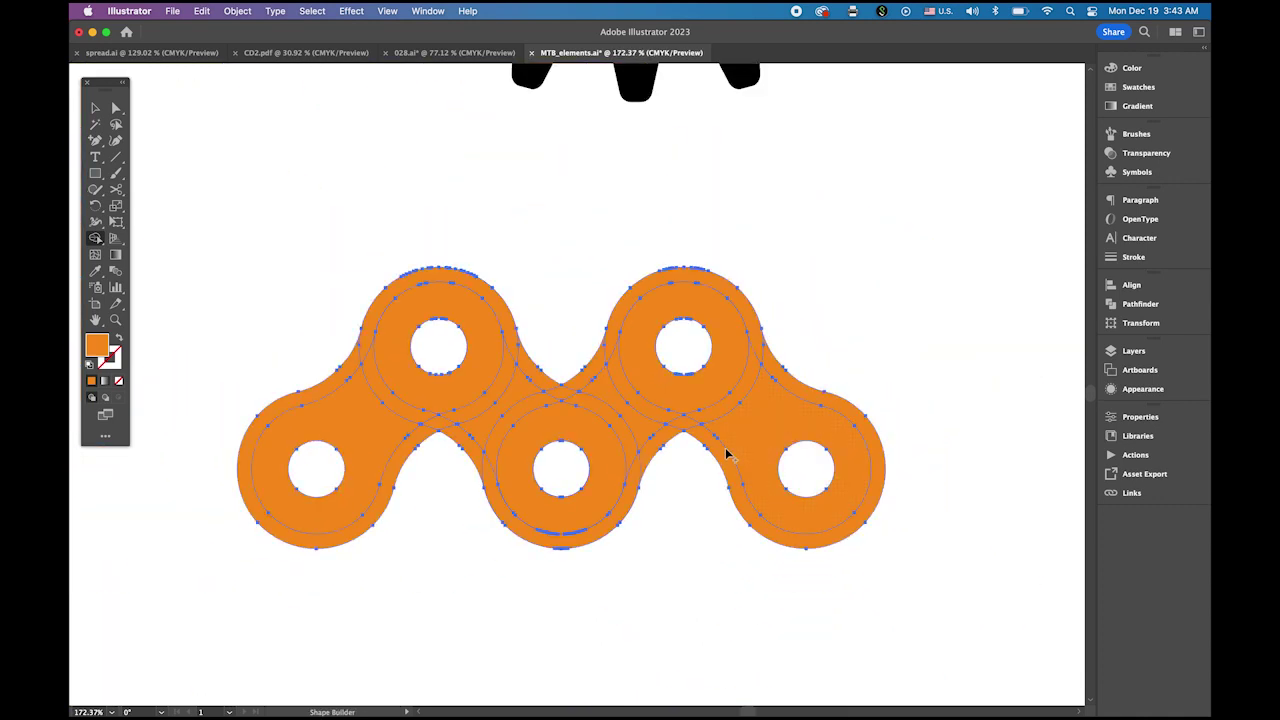
- Remove the outer offset border and its leftover fragments all around the chain's outline with Shape Builder
{"action": "mouse_move", "coordinate": [357, 337]}
{"action": "left_mouse_down", "text": "alt"}
{"action": "mouse_move", "coordinate": [357, 300]}
{"action": "mouse_move", "coordinate": [511, 297]}
{"action": "left_mouse_up", "text": "alt"}
{"action": "left_click", "coordinate": [504, 307], "text": "alt"}
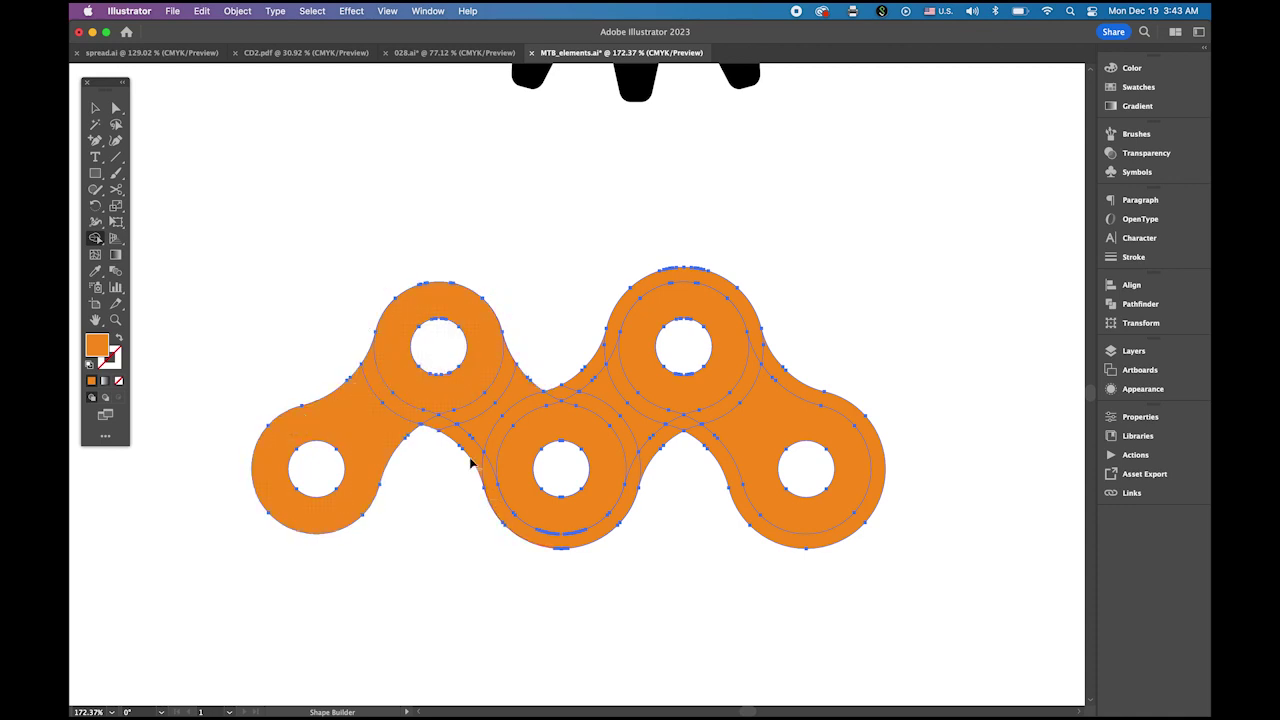
{"action": "left_click", "coordinate": [438, 427], "text": "alt"}
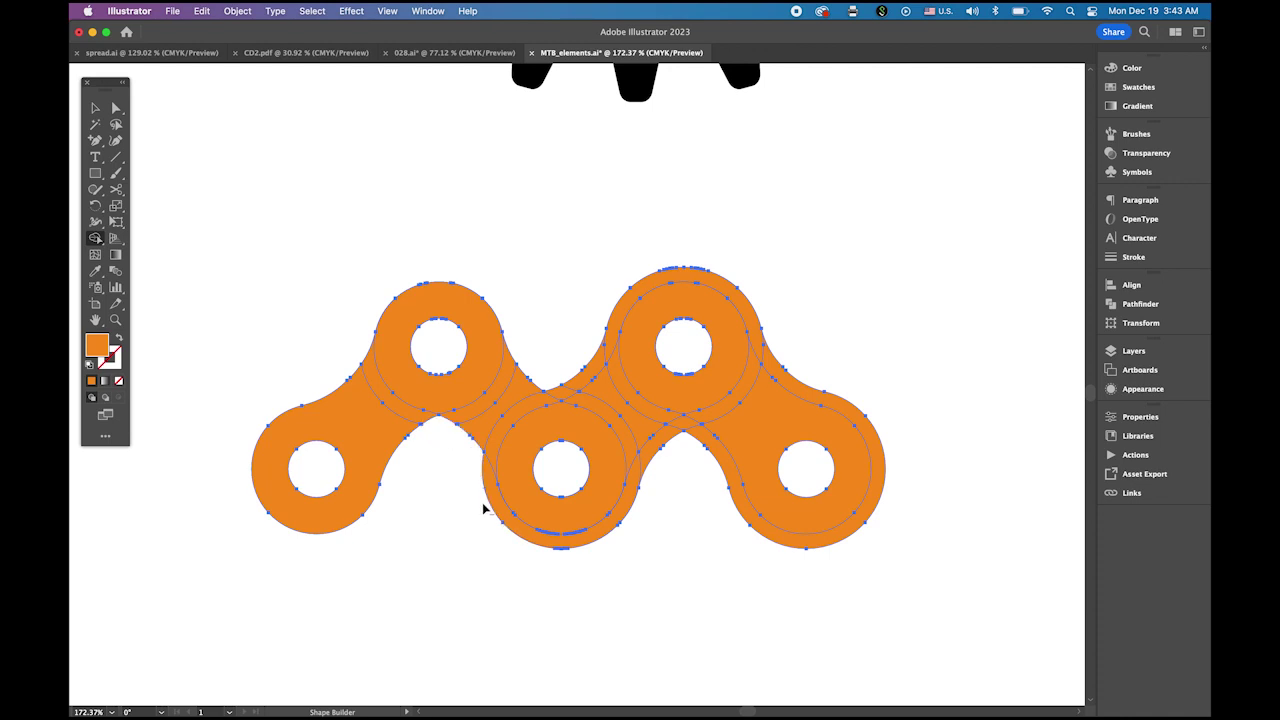
{"action": "left_click", "coordinate": [555, 537], "text": "alt"}
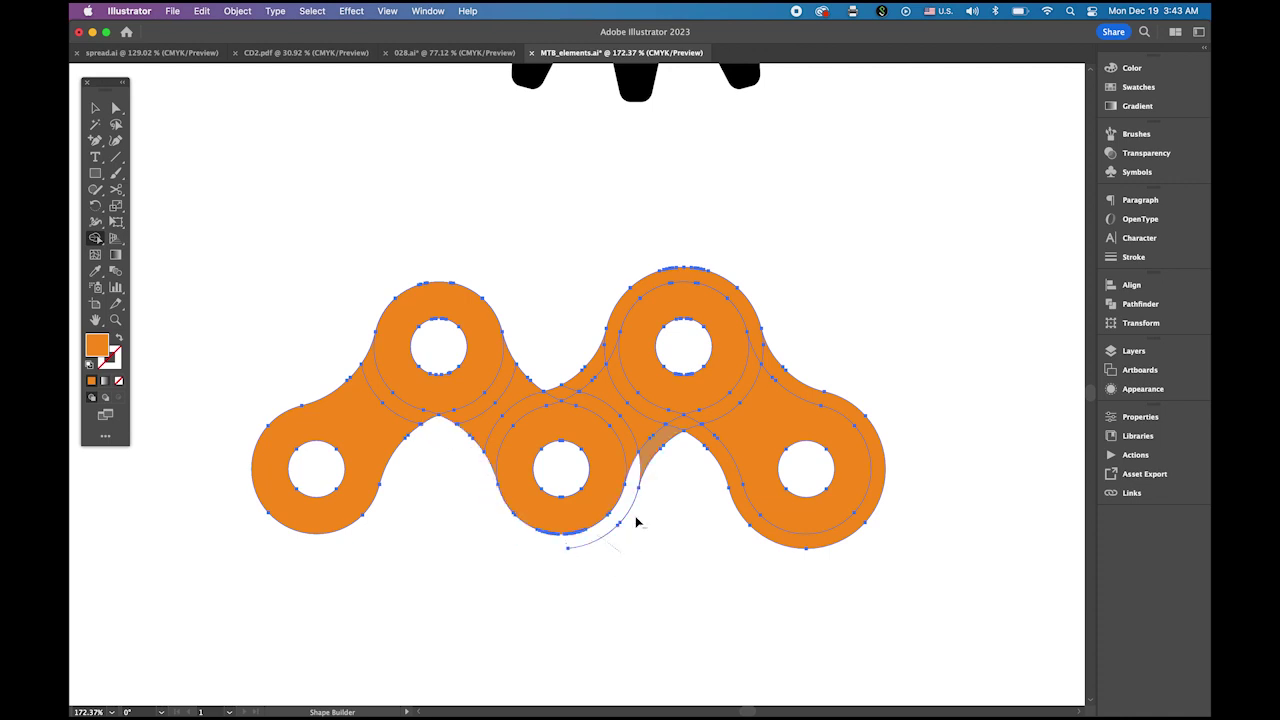
{"action": "left_click", "coordinate": [636, 514], "text": "alt"}
{"action": "left_click", "coordinate": [738, 490], "text": "alt"}
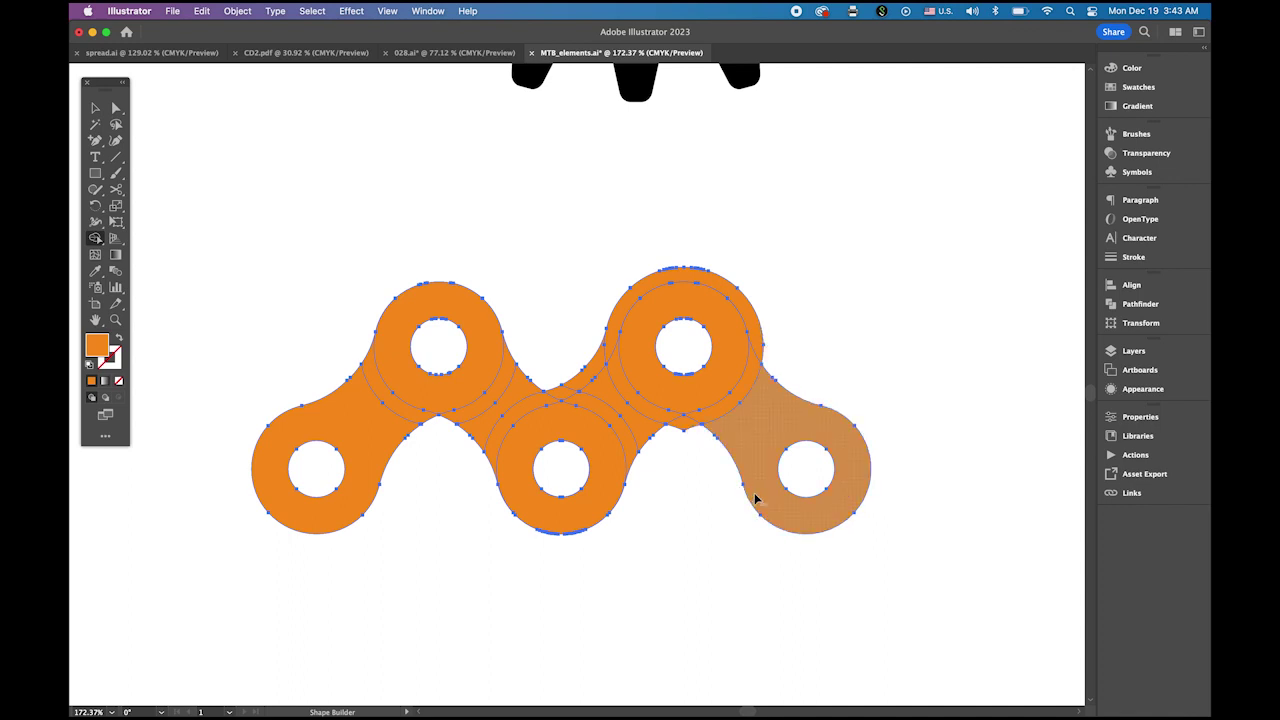
{"action": "left_click", "coordinate": [756, 339], "text": "alt"}
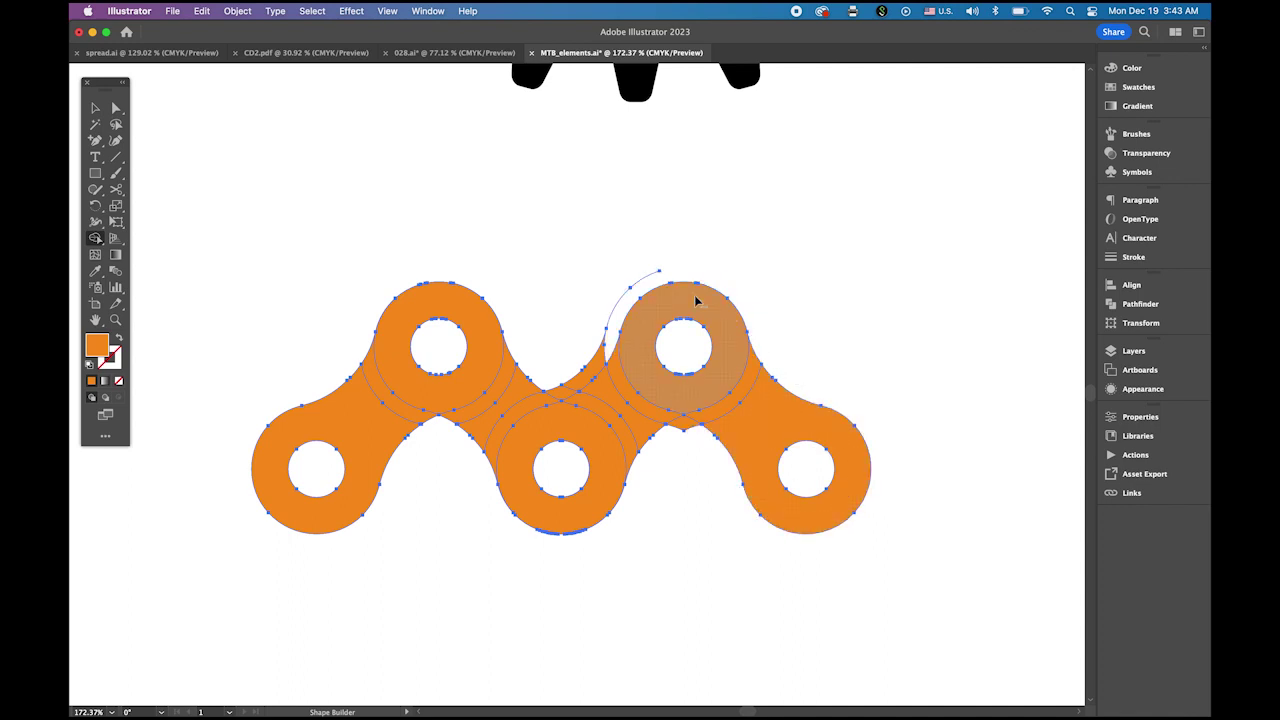
{"action": "left_click", "coordinate": [620, 312], "text": "alt"}
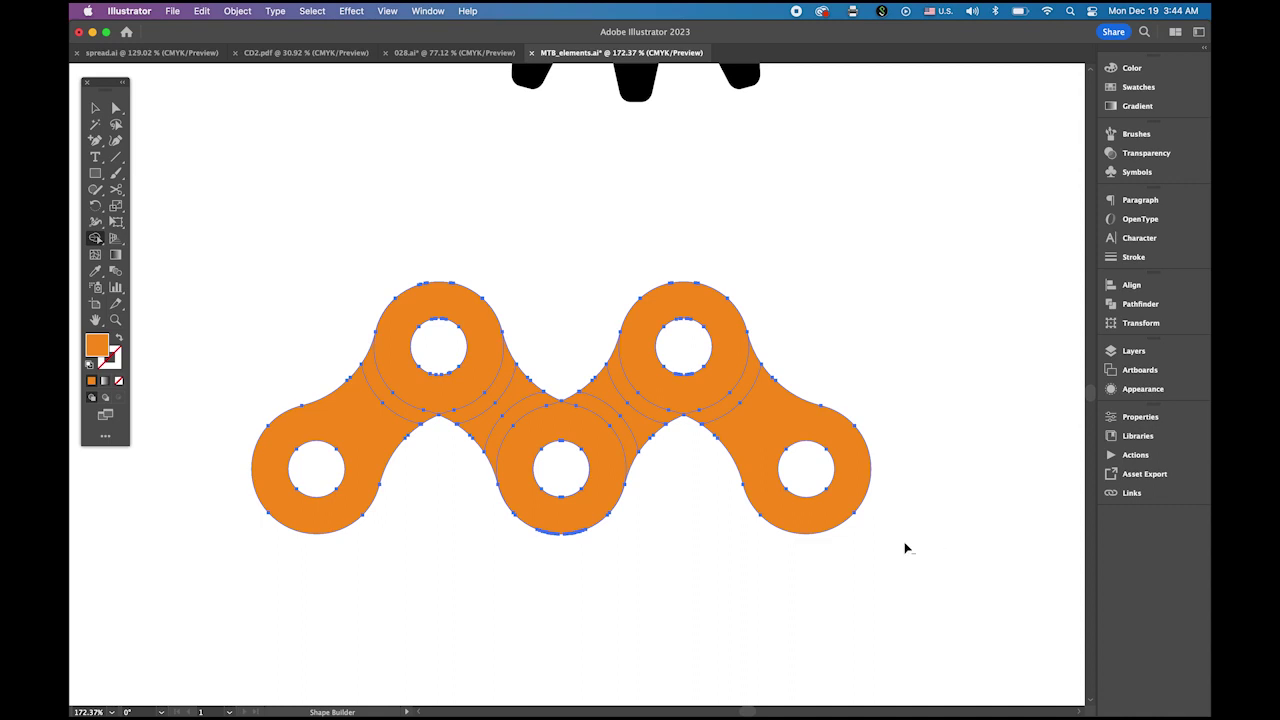
- Cut curved gaps where the links overlap by removing the three offset strips between neighbouring links with Shape Builder
{"action": "left_click", "coordinate": [656, 419], "text": "alt"}
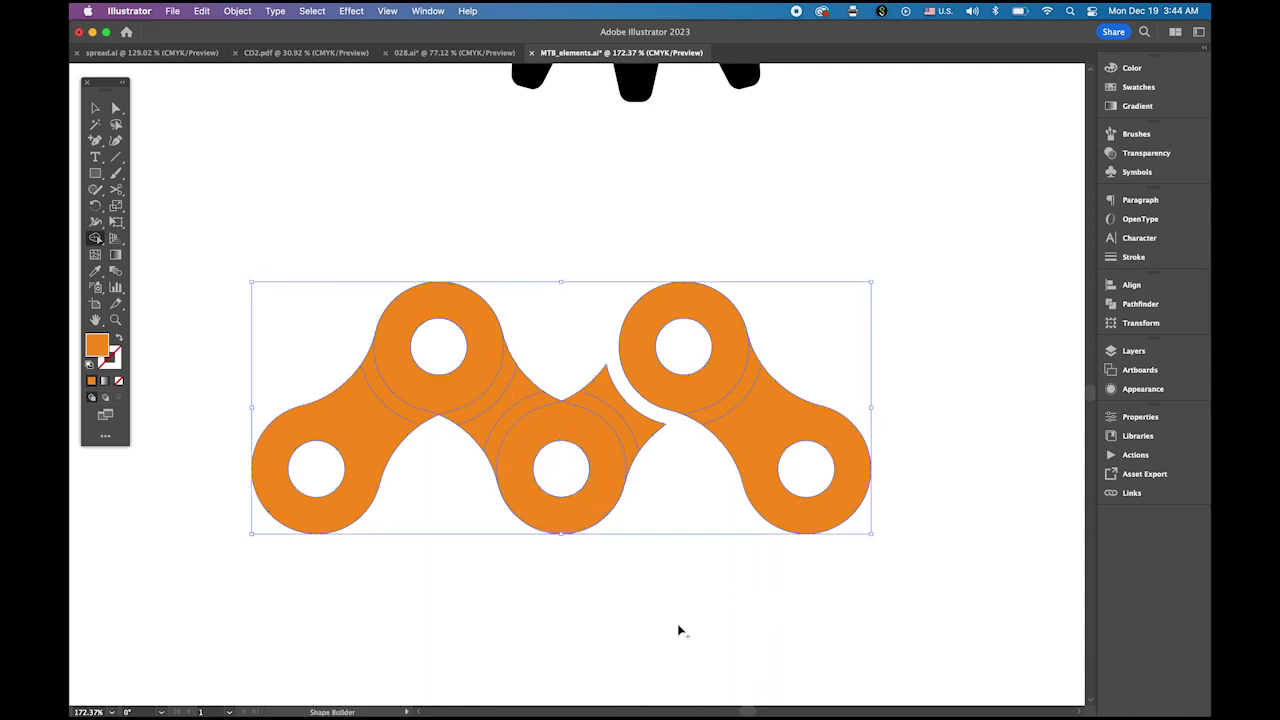
{"action": "left_click", "coordinate": [528, 412], "text": "alt"}
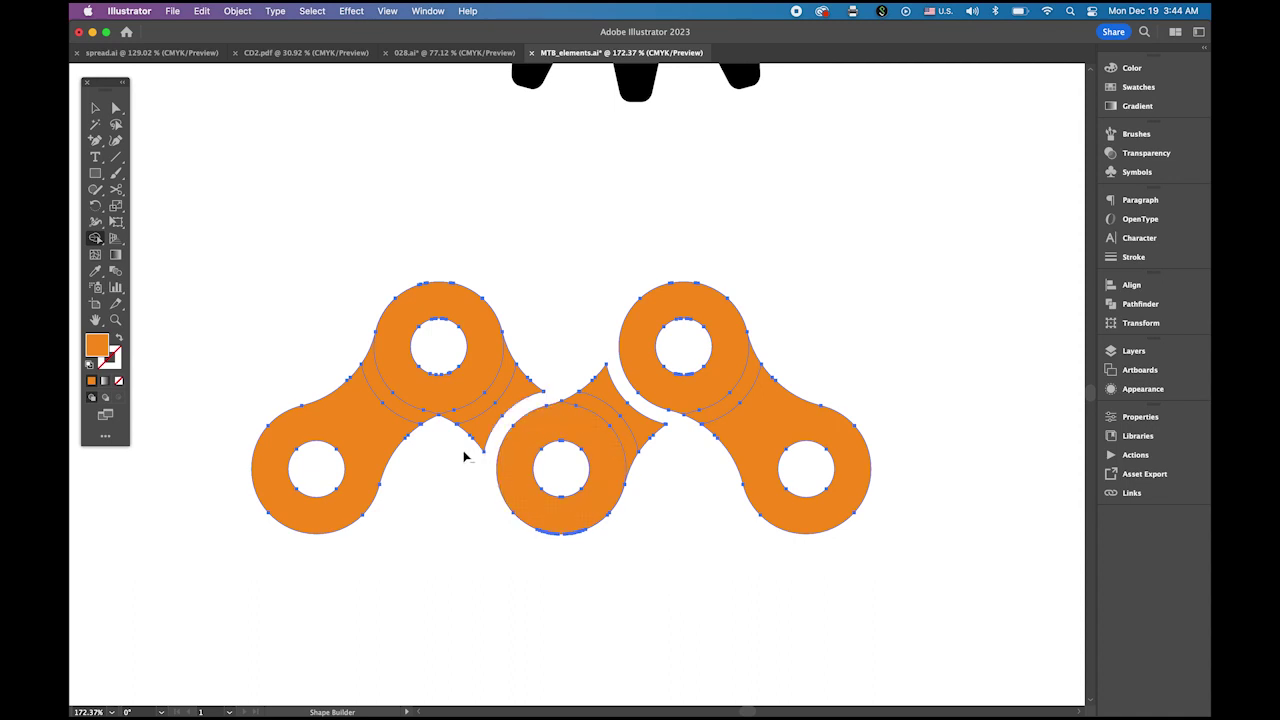
{"action": "left_click", "coordinate": [402, 415], "text": "alt"}
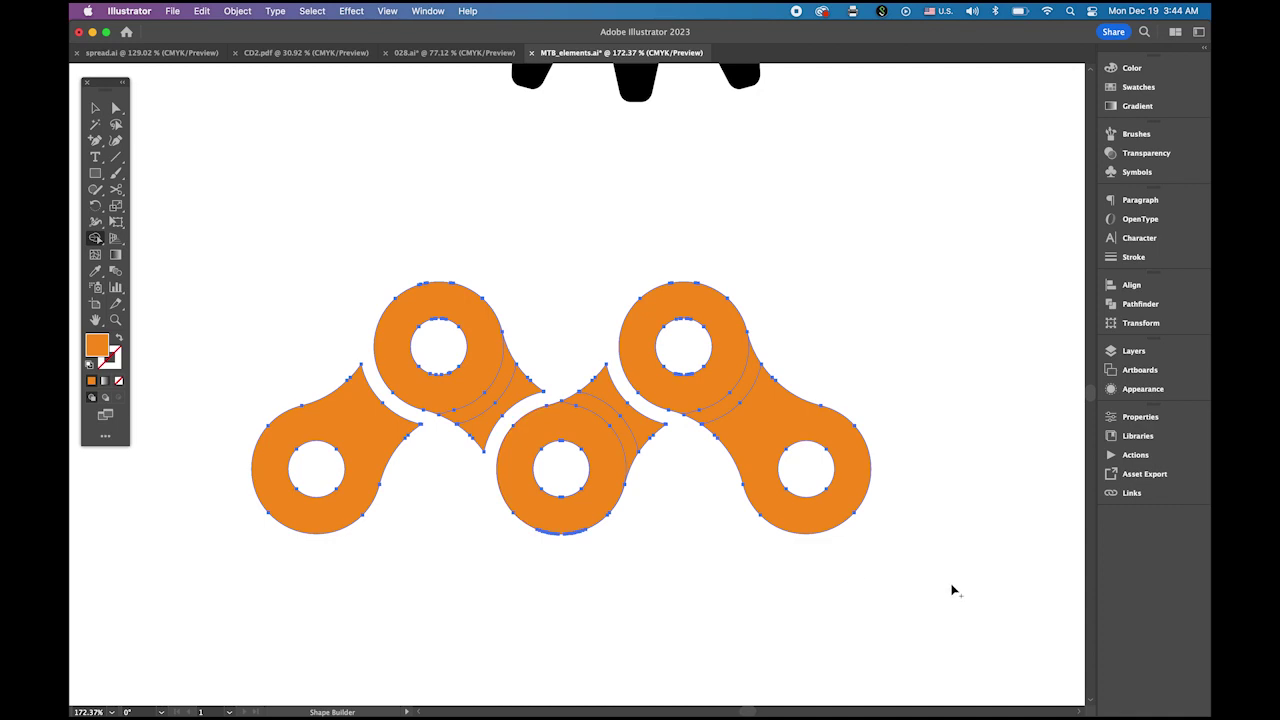
- Select the whole chain and merge its overlapping pieces with the Pathfinder Unite operation
{"action": "left_click", "coordinate": [95, 107]}
{"action": "left_click", "coordinate": [262, 232]}
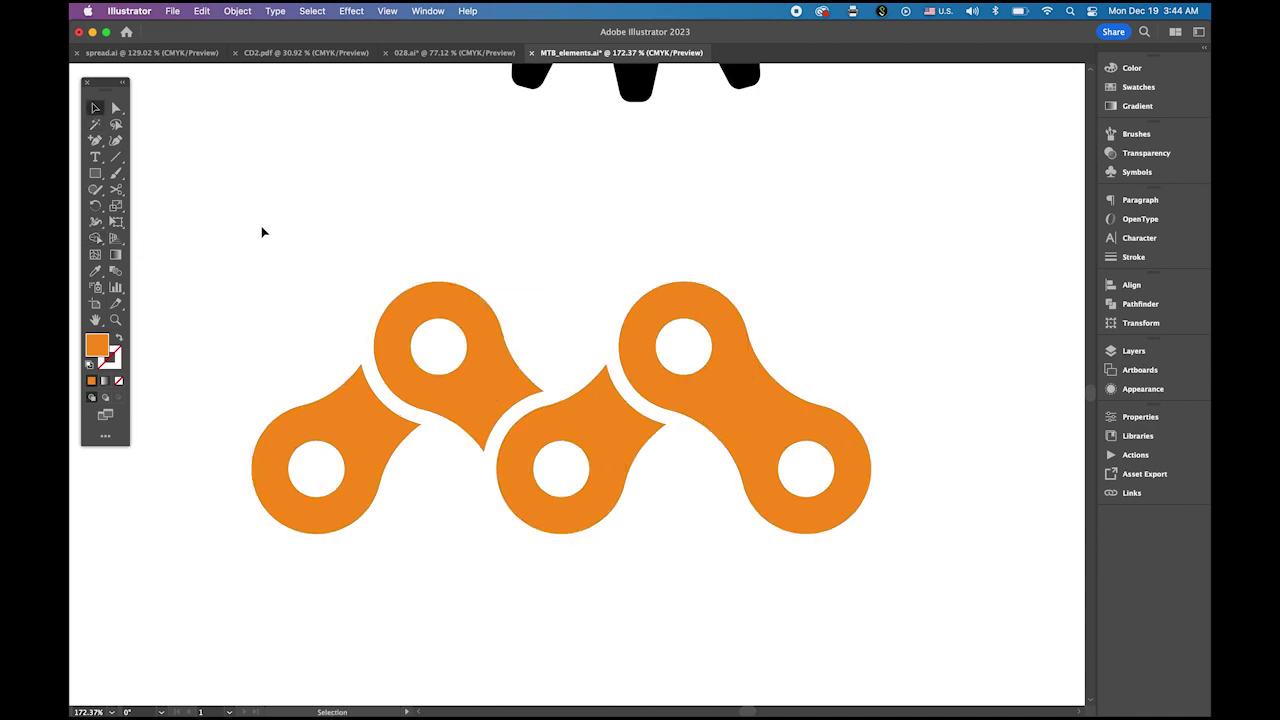
{"action": "left_click", "coordinate": [479, 403]}
{"action": "left_click", "coordinate": [1146, 305]}
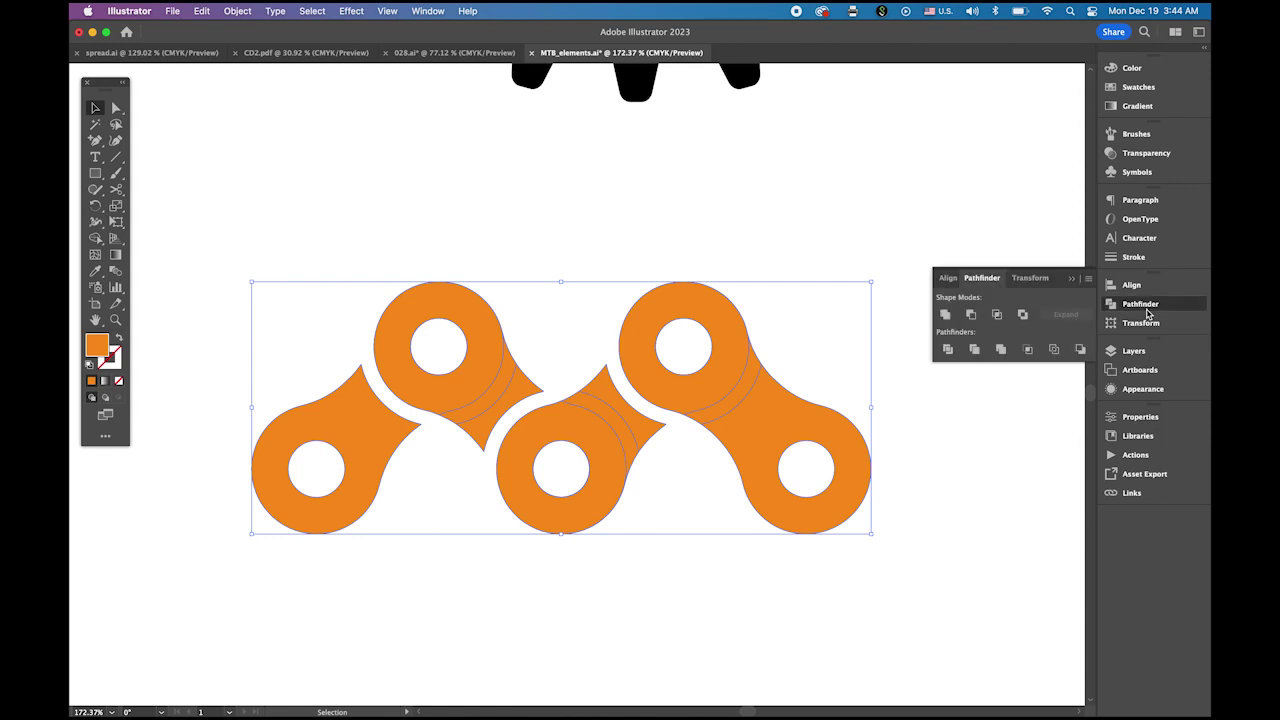
{"action": "left_click", "coordinate": [944, 316]}
{"action": "left_click", "coordinate": [958, 492]}
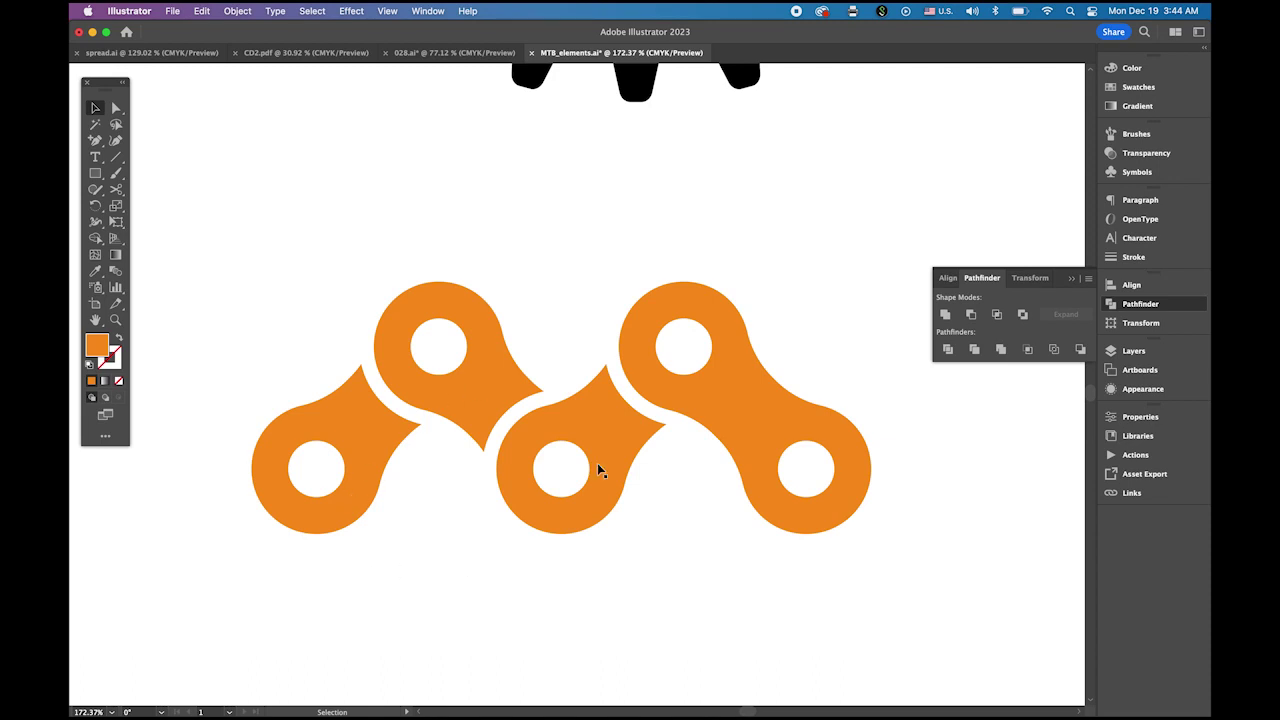
- Scale the chain down and place it in the gear's black lower half, centred under the MOUNTAIN BIKE lettering
{"action": "key", "text": "super+alt+space"}
{"action": "left_click_drag", "start_coordinate": [791, 534], "coordinate": [771, 334]}
{"action": "left_click_drag", "start_coordinate": [823, 417], "coordinate": [708, 500]}
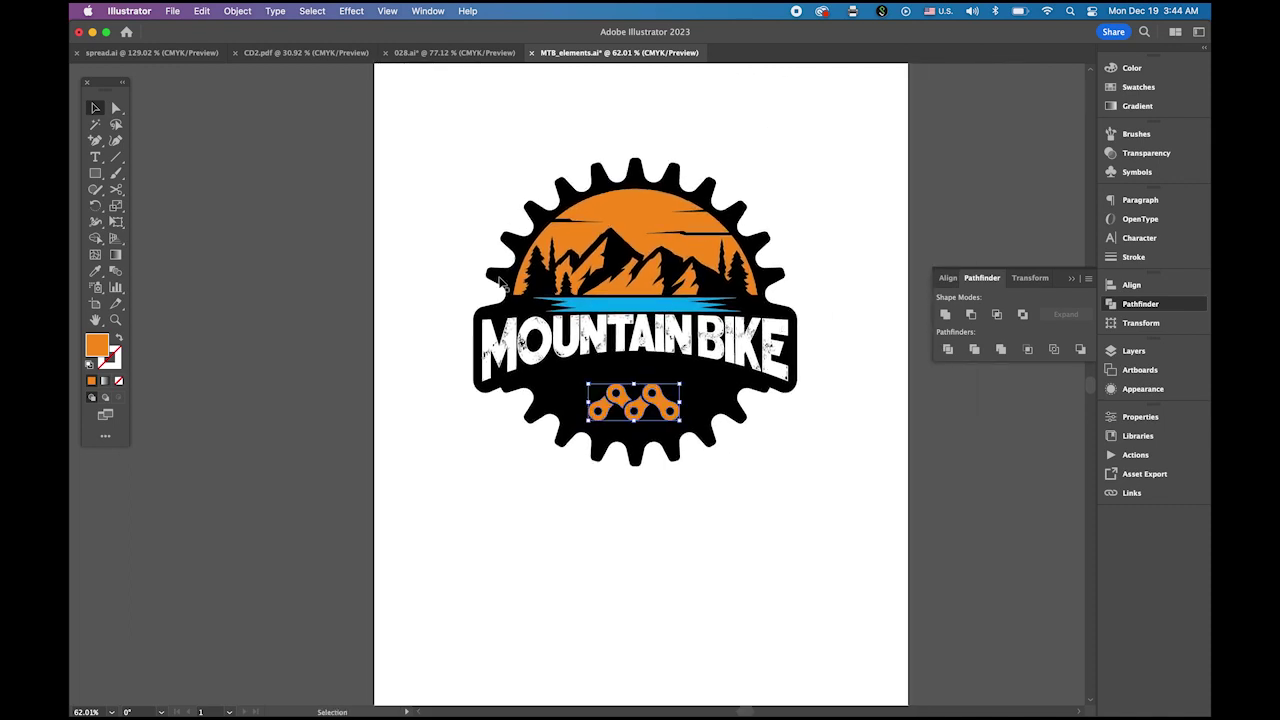
{"action": "left_click", "coordinate": [729, 558]}
- Add the text "Fell the mountain" on the blank artboard area below the gear
{"action": "left_click", "coordinate": [95, 157]}
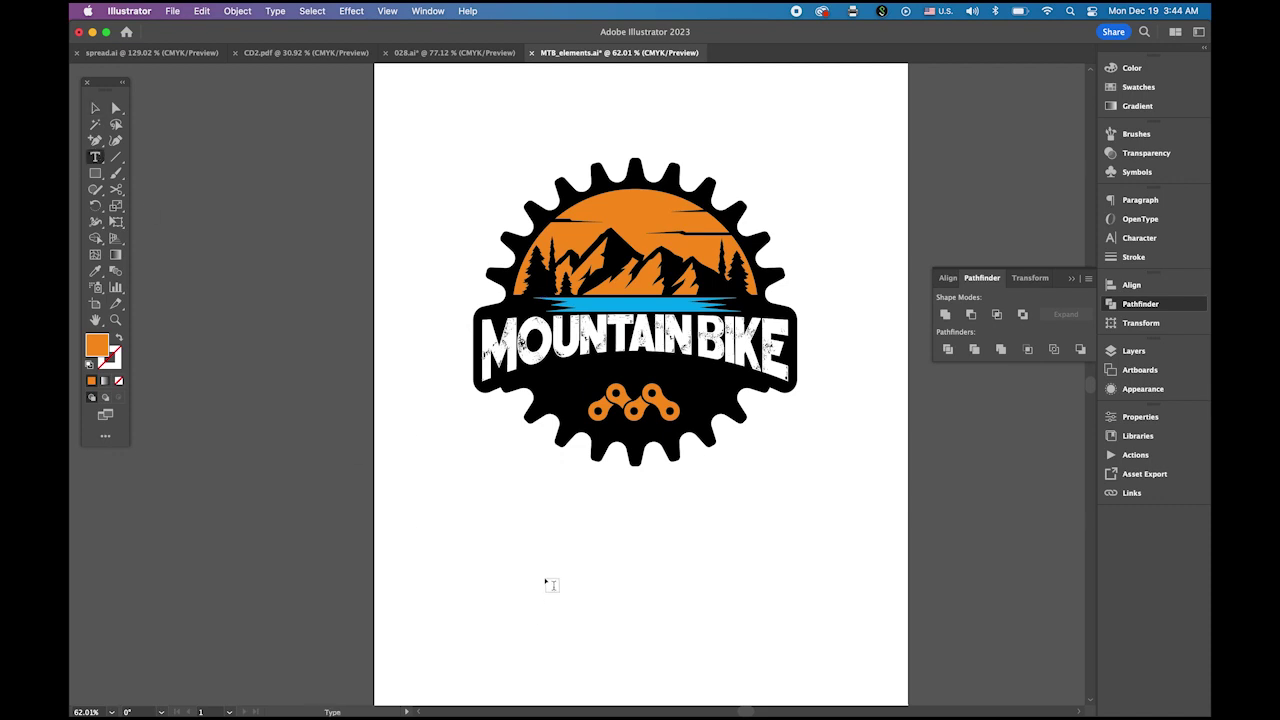
{"action": "left_click", "coordinate": [558, 527]}
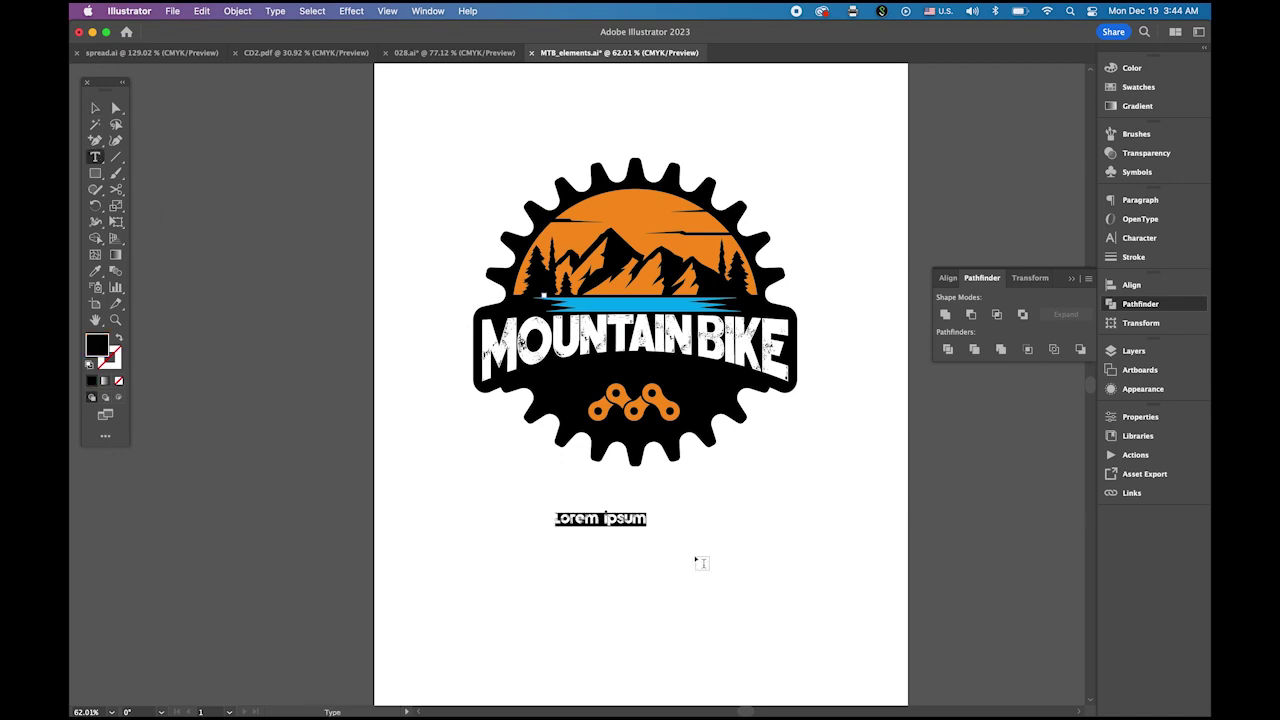
{"action": "type", "text": "Feii th"}
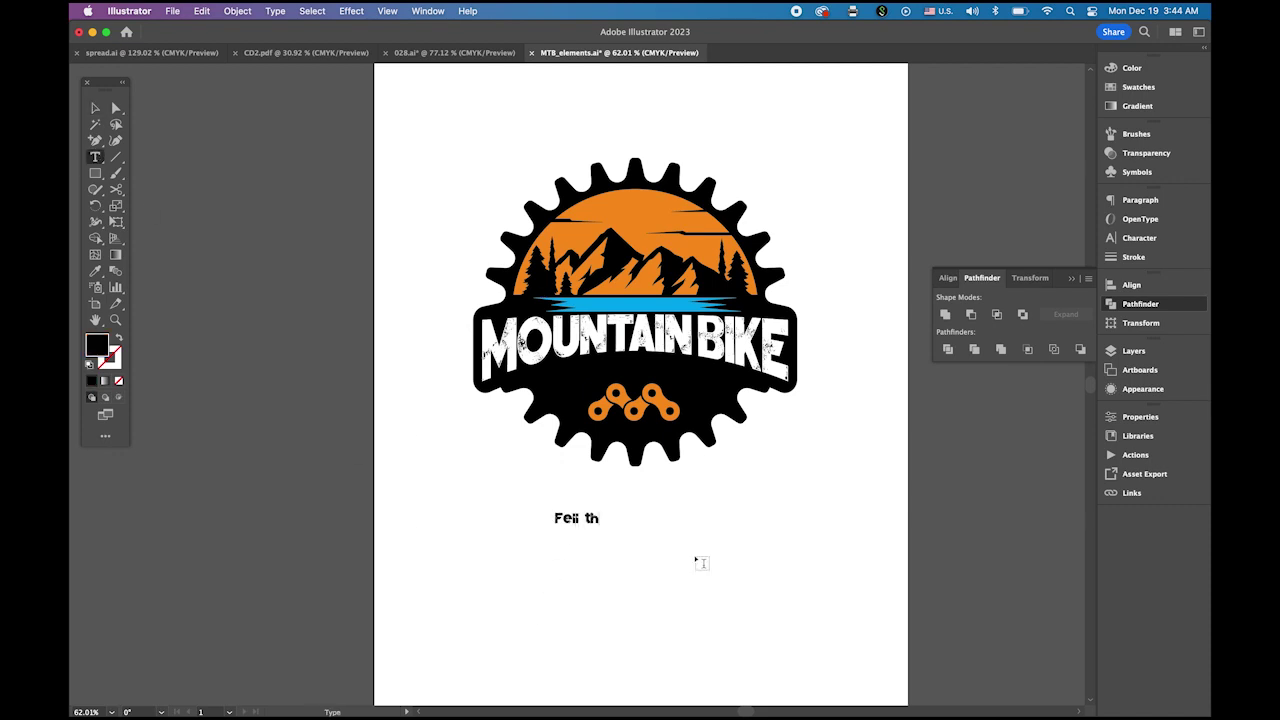
{"action": "type", "text": "e mountain"}
{"action": "key", "text": "Escape"}
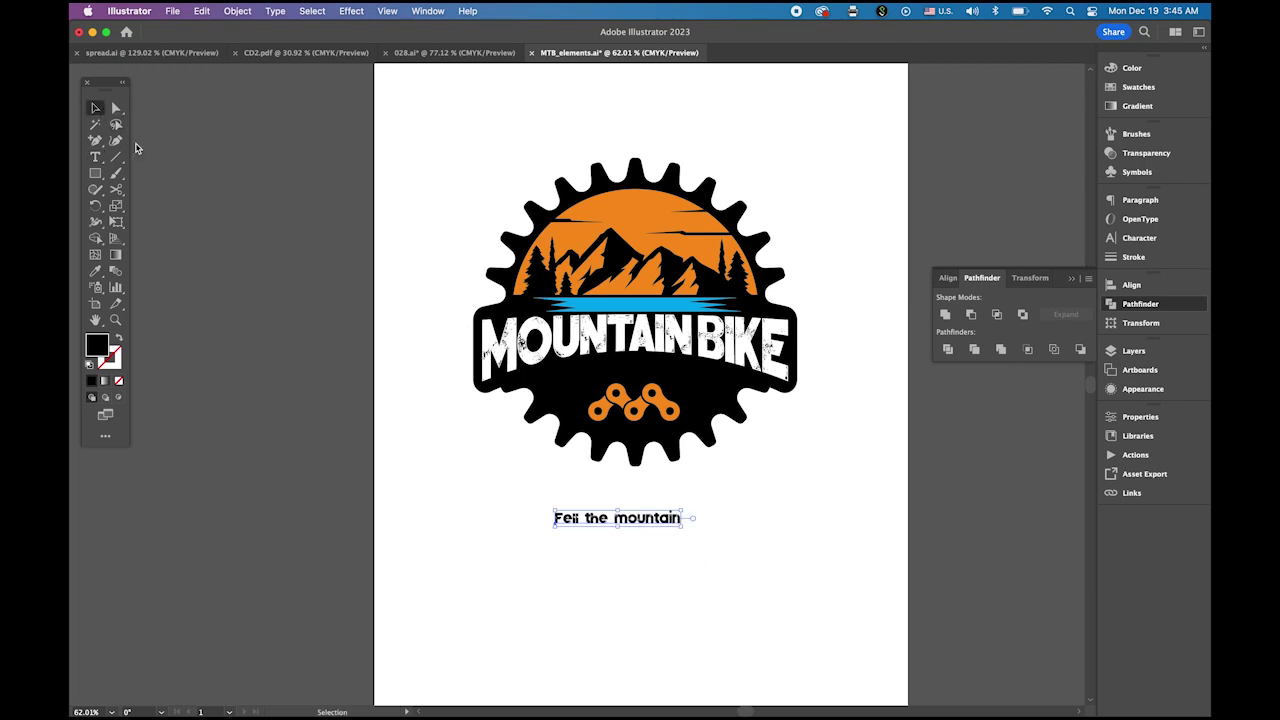
- Colour the tagline with the blue sampled from the water strip
{"action": "left_click", "coordinate": [95, 272]}
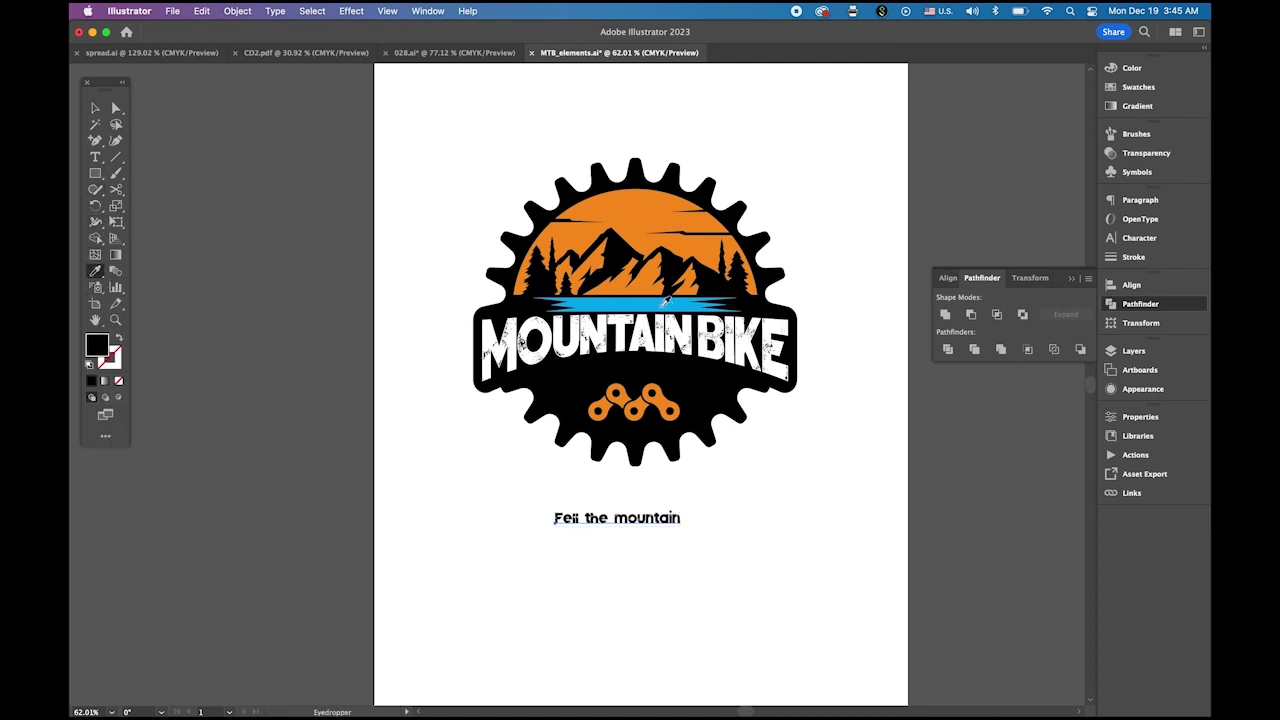
{"action": "left_click", "coordinate": [663, 303]}
{"action": "left_click", "coordinate": [95, 108]}
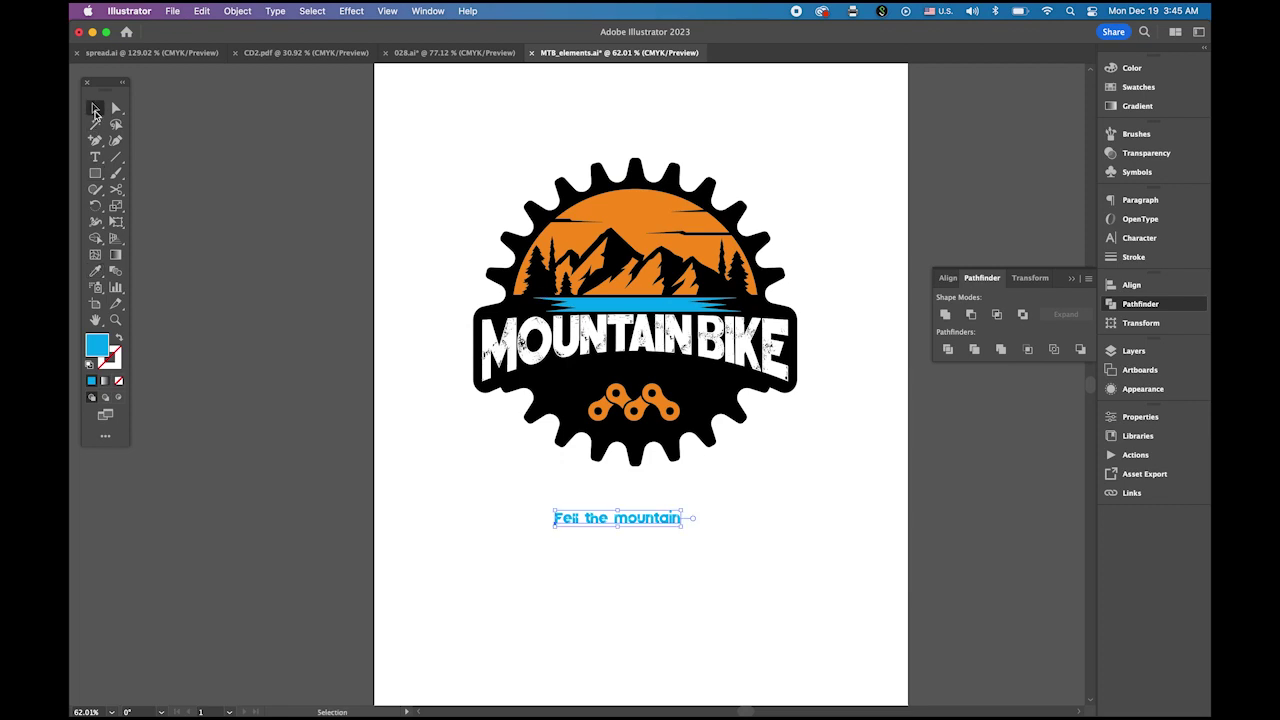
- Lighten the fill of both the tagline and the water strip to 39% cyan
{"action": "left_click", "coordinate": [657, 304], "text": "shift"}
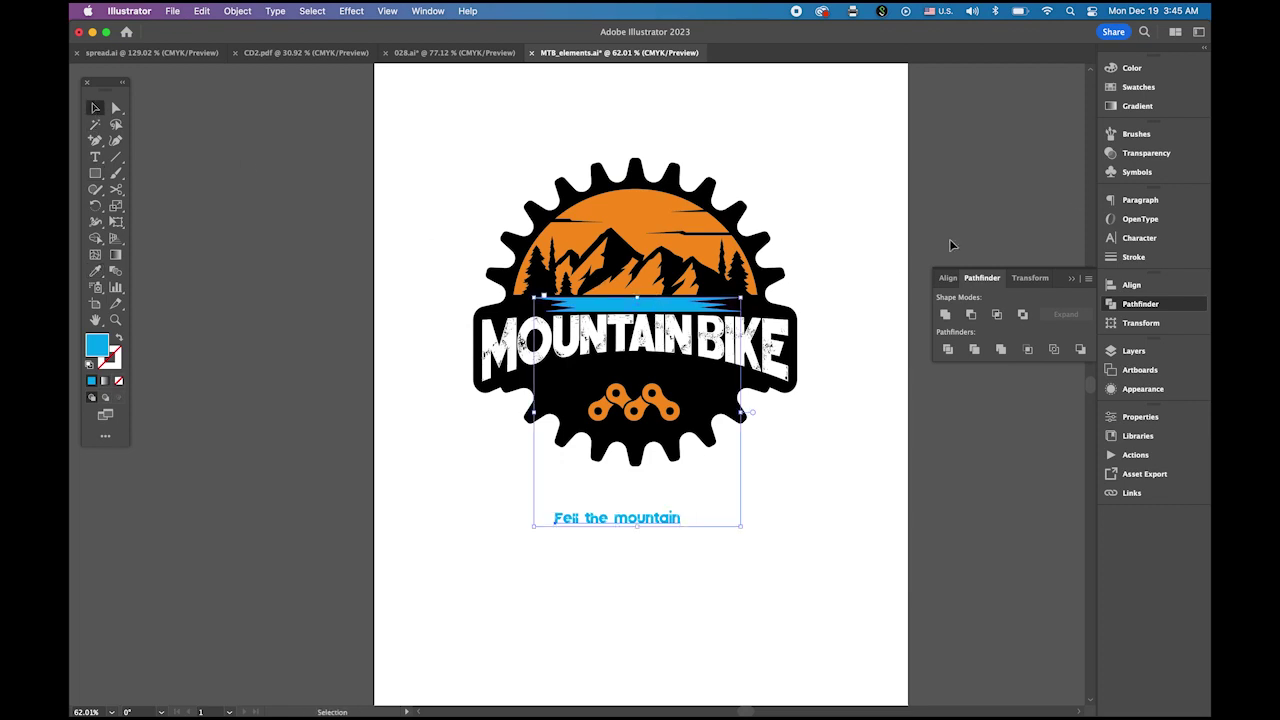
{"action": "left_click", "coordinate": [1132, 68]}
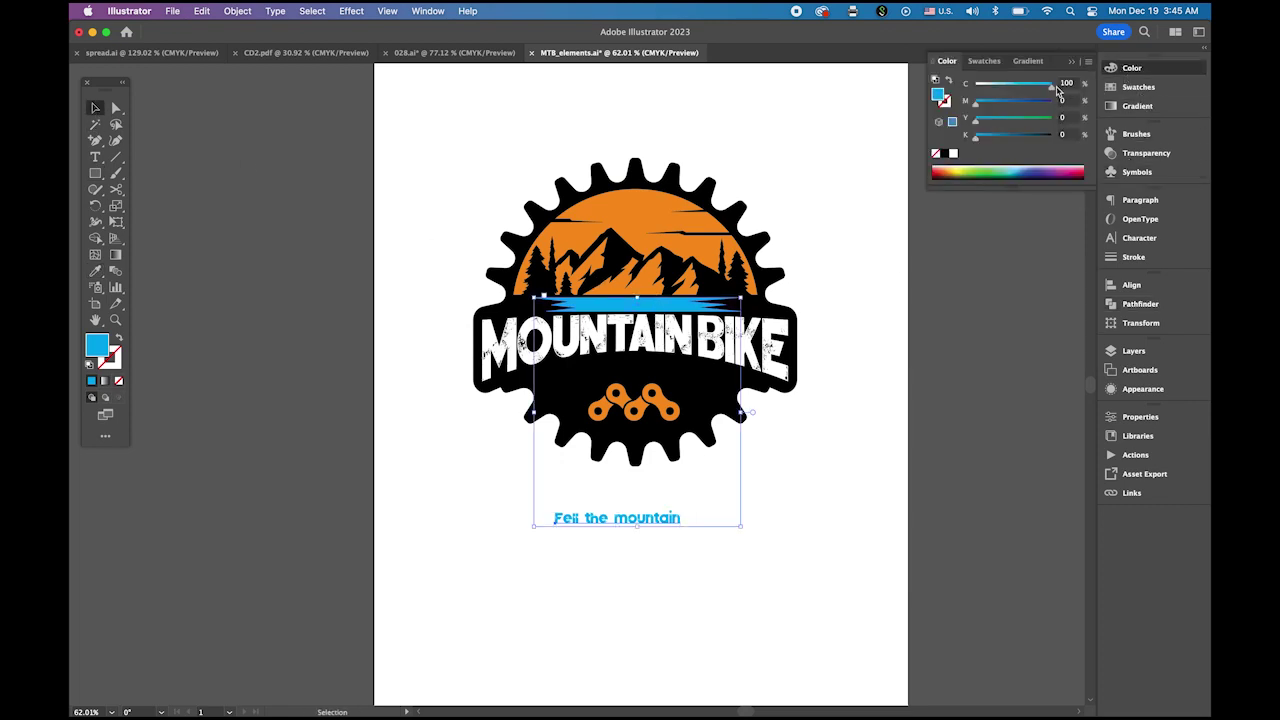
{"action": "left_click_drag", "start_coordinate": [1050, 91], "coordinate": [1005, 91]}
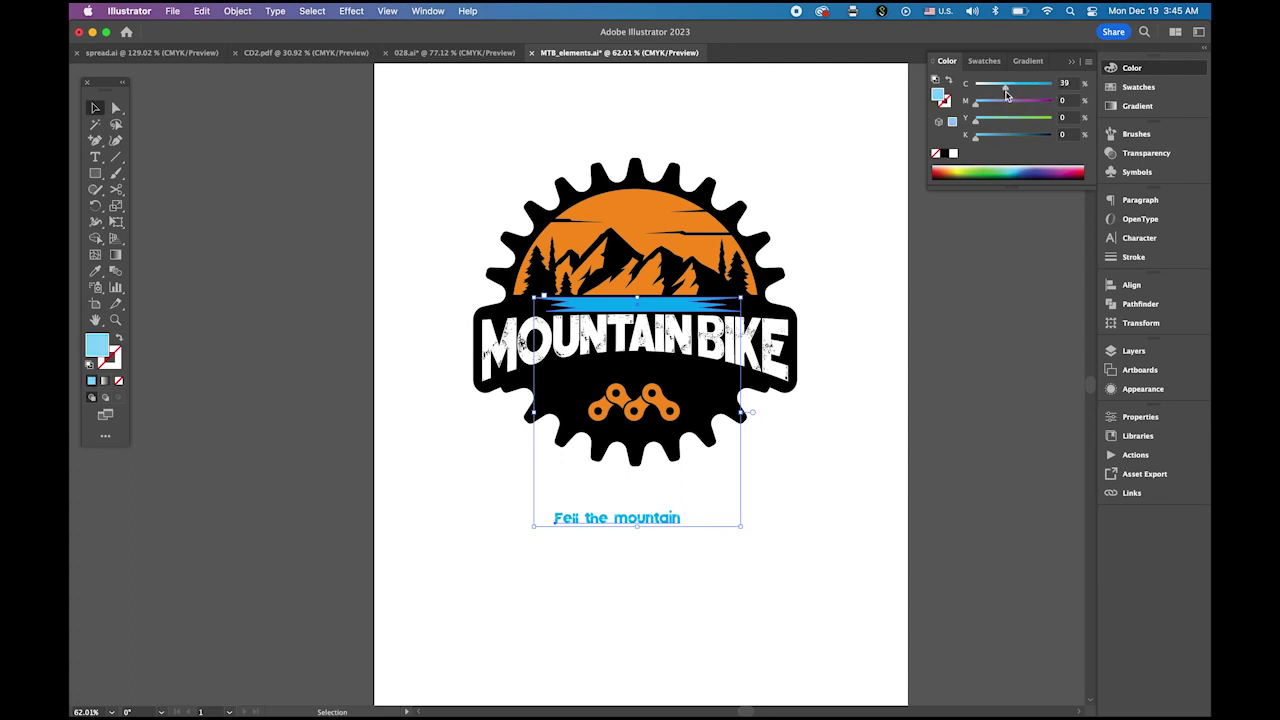
{"action": "left_click", "coordinate": [828, 501]}
- Move the tagline between the MOUNTAIN BIKE lettering and the chain and set its font to Slant Regular
{"action": "left_click_drag", "start_coordinate": [646, 526], "coordinate": [663, 373]}
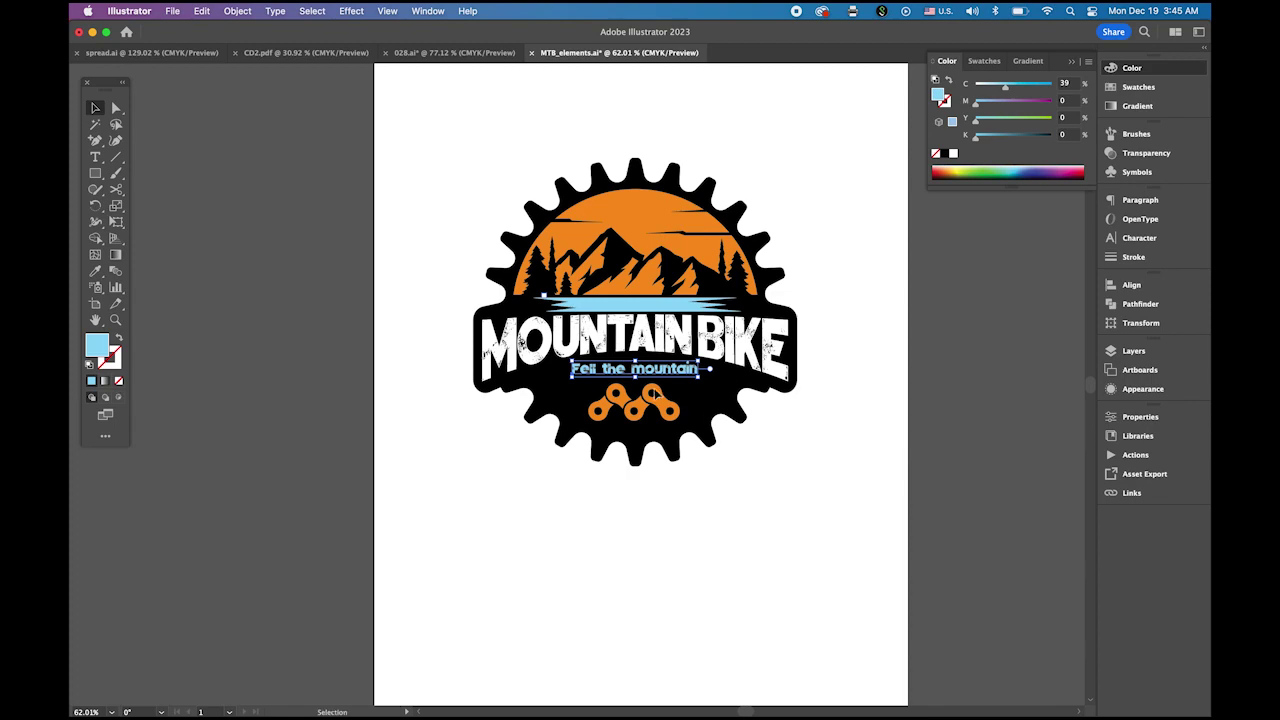
{"action": "scroll", "coordinate": [762, 412], "scroll_direction": "up", "scroll_amount": 1}
{"action": "scroll", "coordinate": [762, 412], "scroll_direction": "up", "scroll_amount": 3}
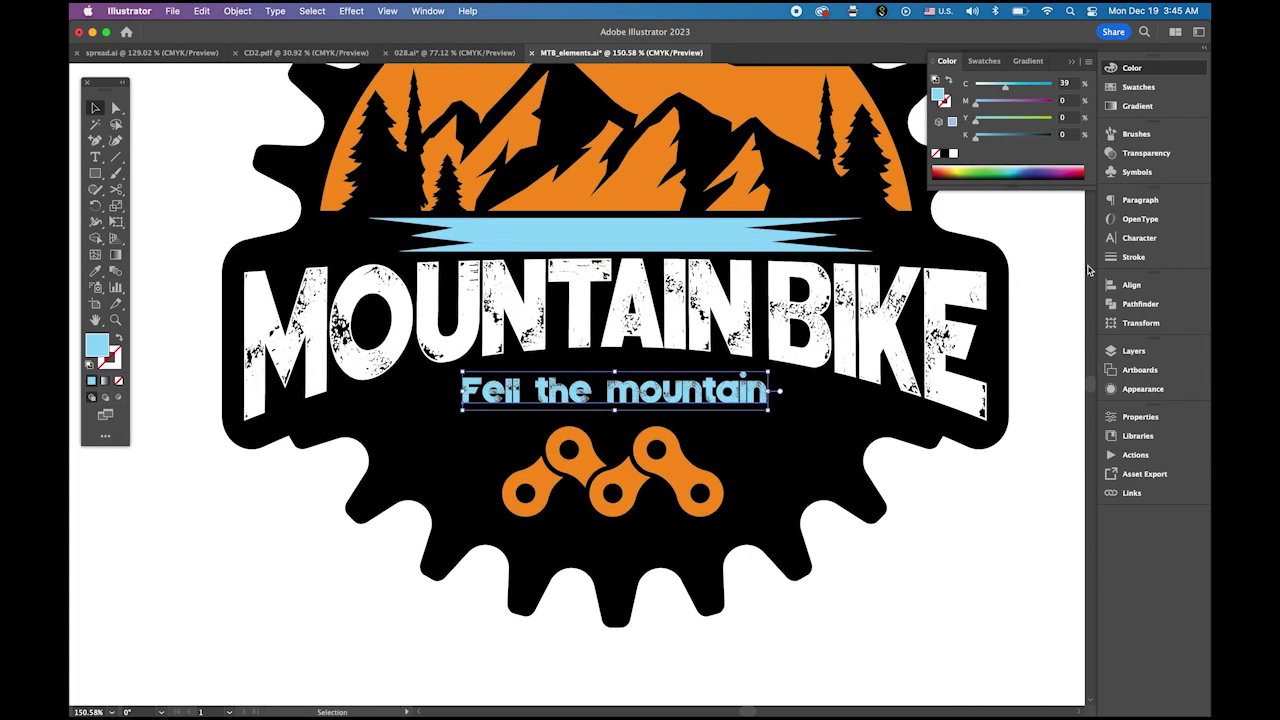
{"action": "left_click", "coordinate": [1140, 238]}
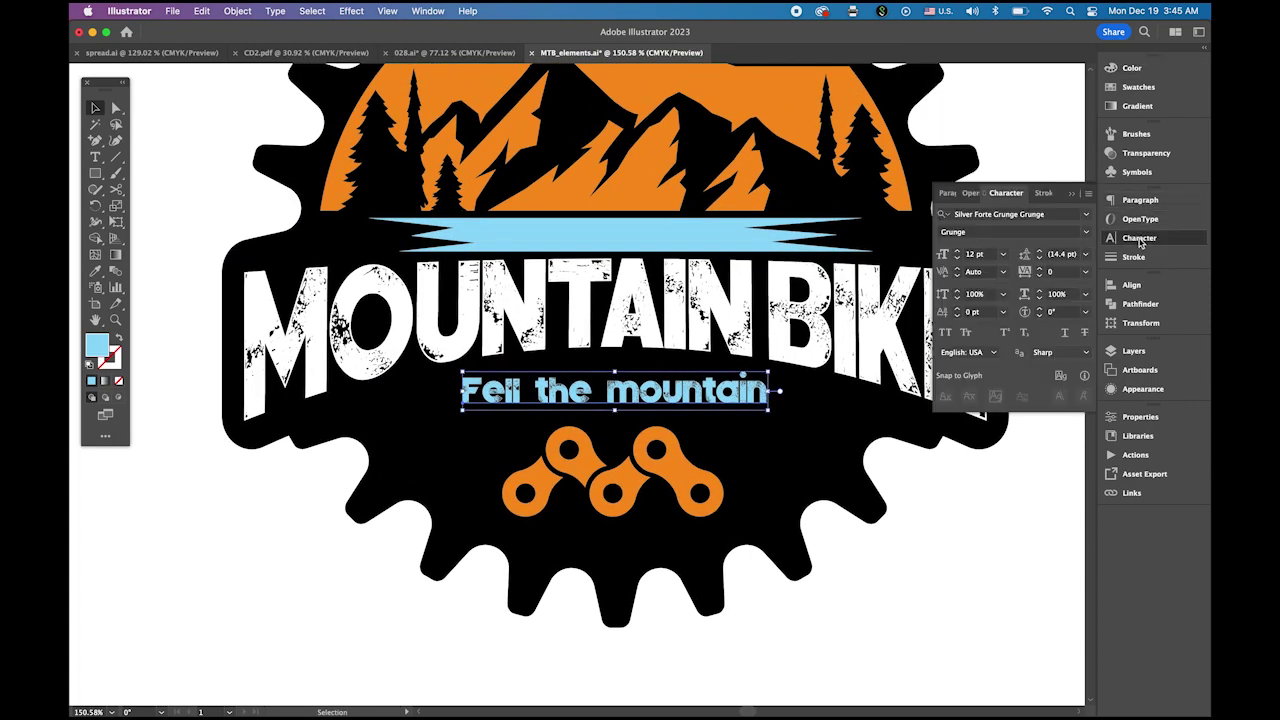
{"action": "left_click", "coordinate": [1087, 217]}
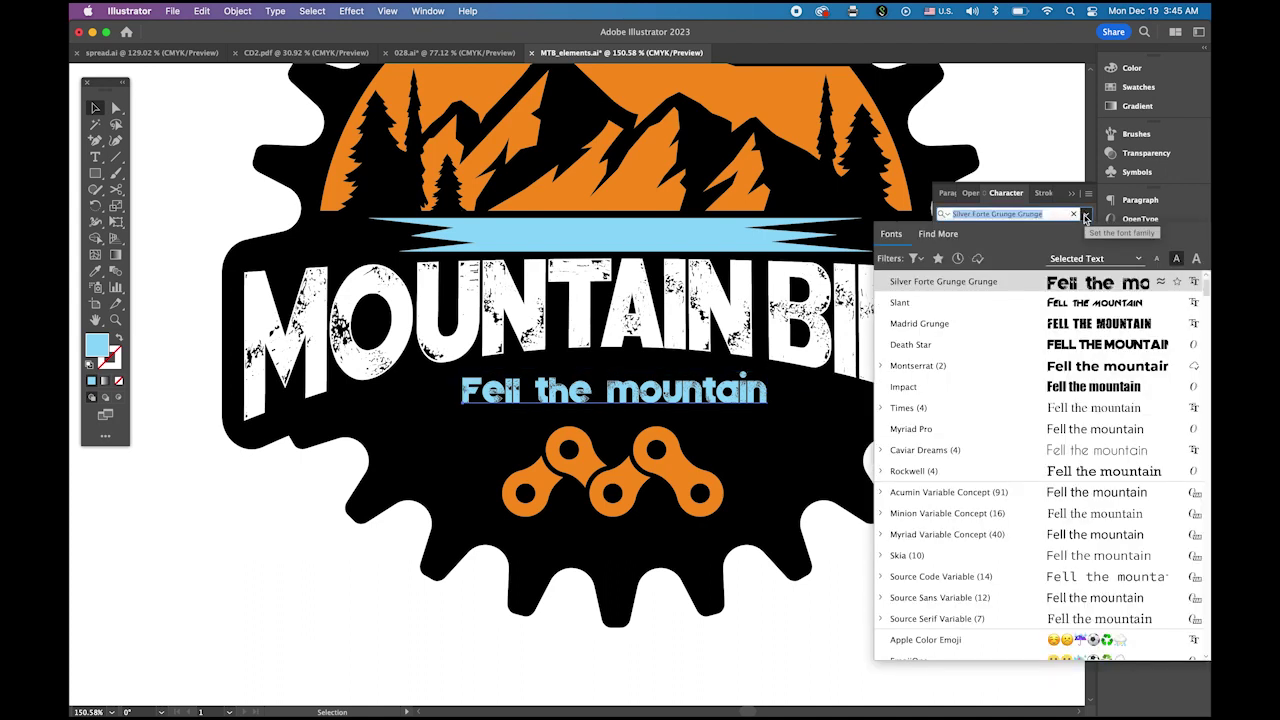
{"action": "left_click", "coordinate": [1081, 306]}
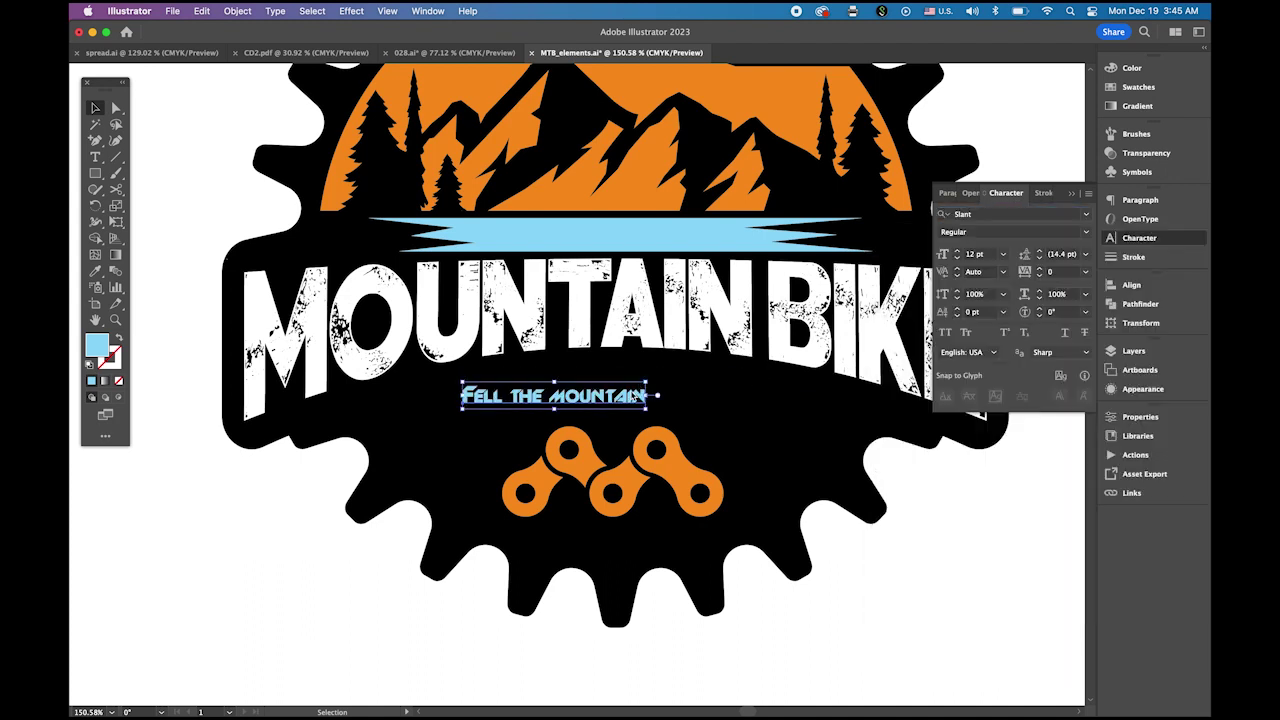
- Enlarge the tagline to about 22.2 pt and centre it between the banner lettering and the chain
{"action": "left_click_drag", "start_coordinate": [647, 410], "coordinate": [802, 431]}
{"action": "left_click_drag", "start_coordinate": [676, 411], "coordinate": [666, 399]}
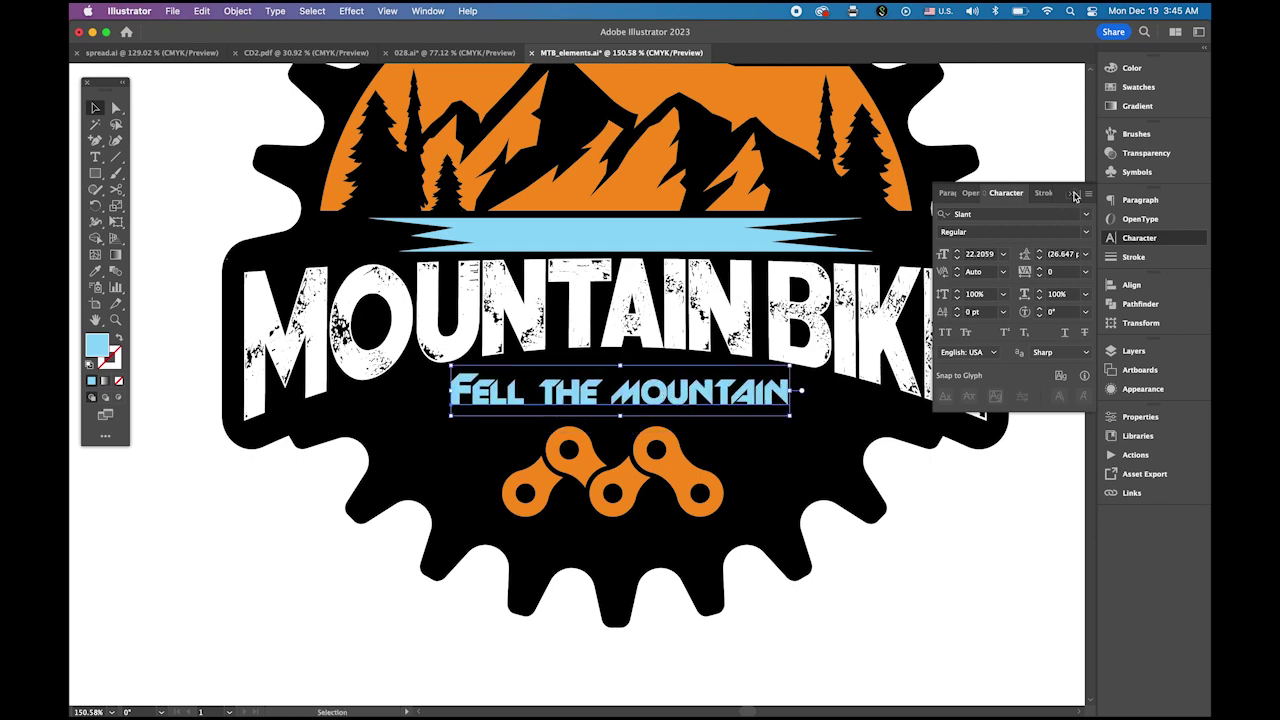
{"action": "left_click", "coordinate": [1071, 193]}
{"action": "left_click", "coordinate": [897, 495]}
{"action": "key", "text": "super+0"}
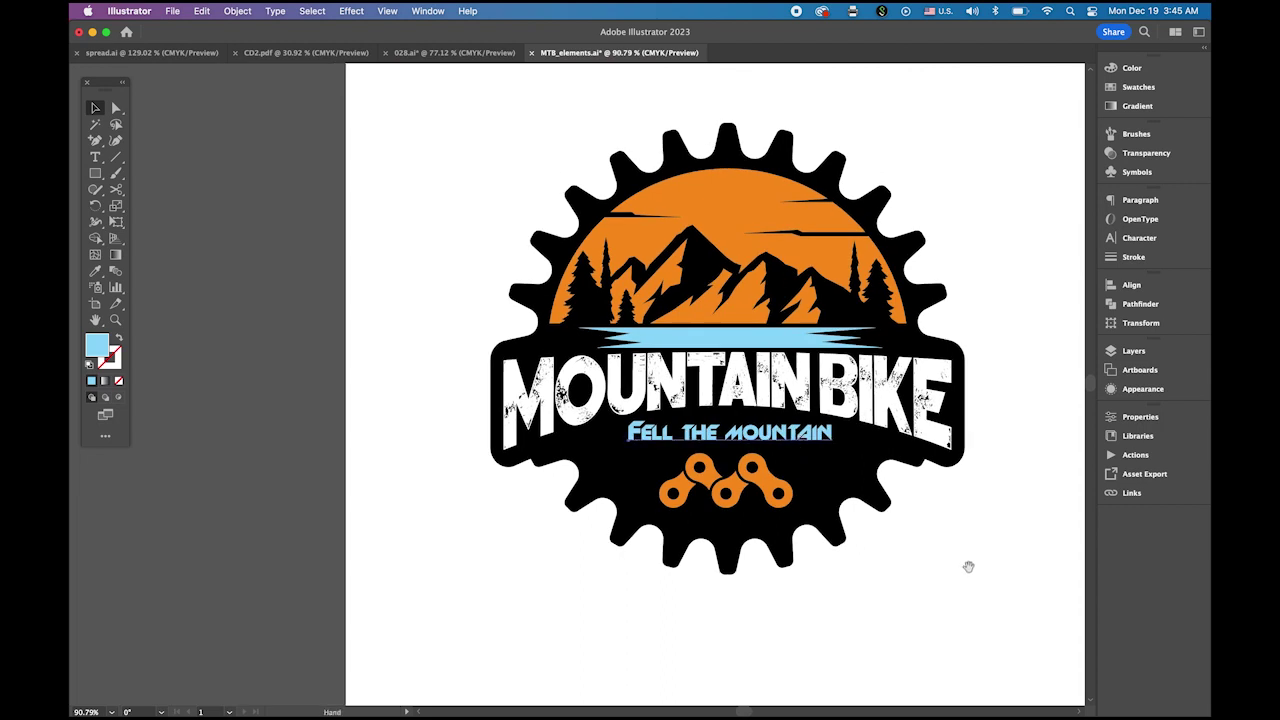
{"action": "left_click_drag", "start_coordinate": [966, 563], "coordinate": [846, 565]}
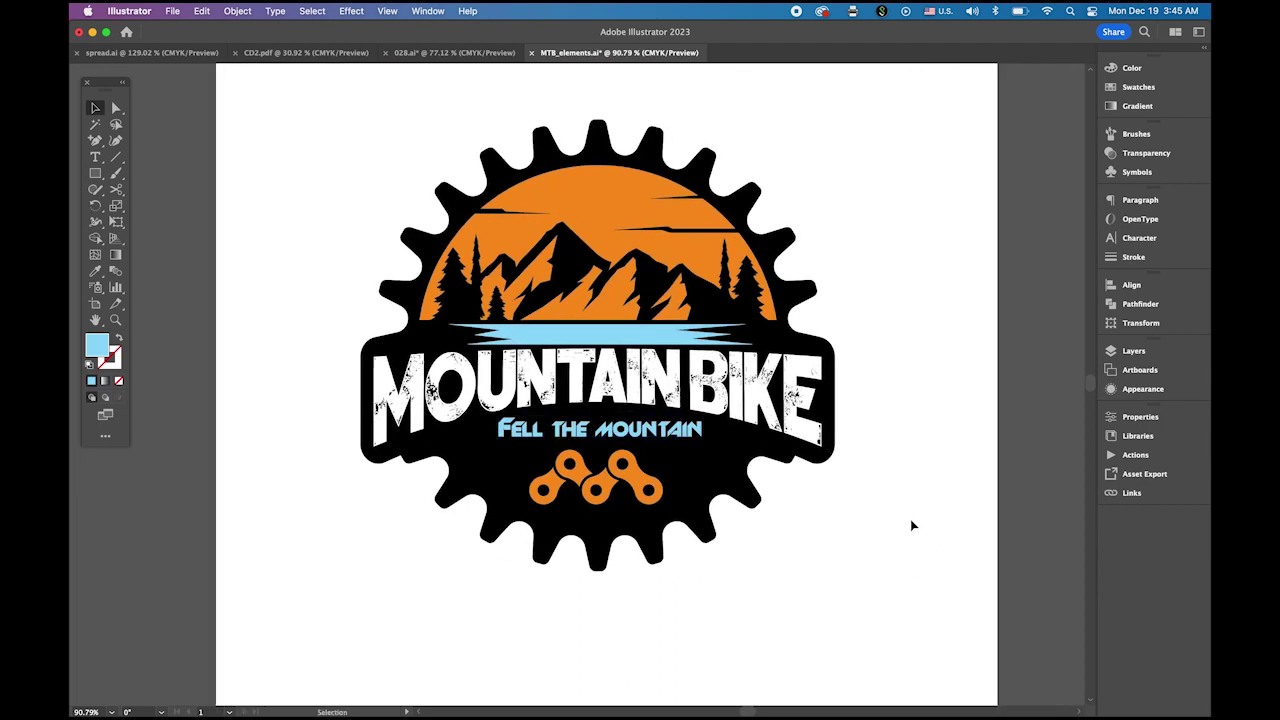